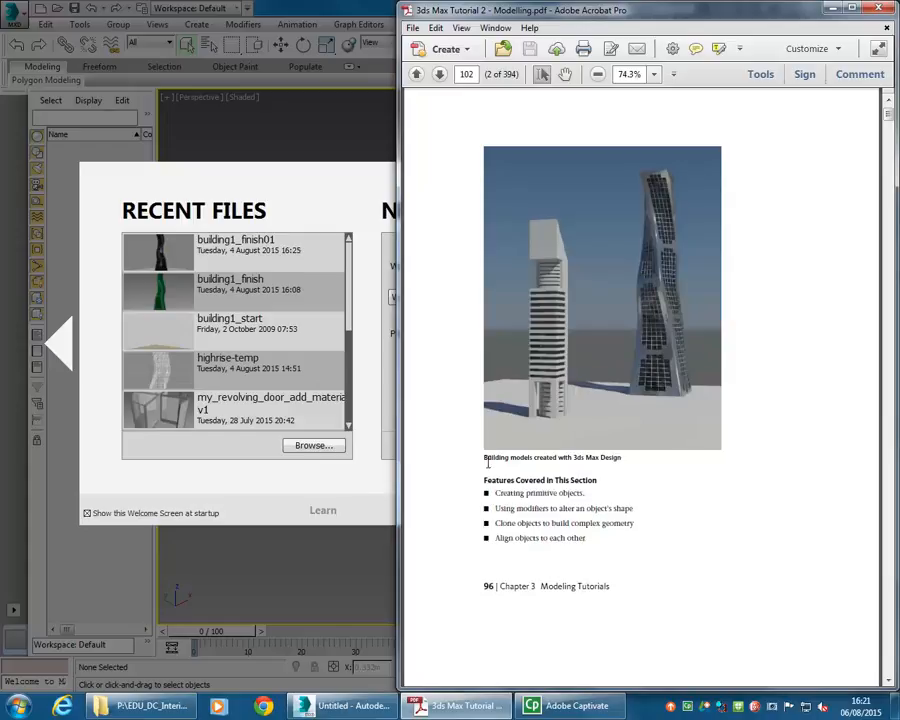
- Read the tutorial PDF's introduction and the Creating the Tower lesson set-up instructions
scroll(486, 454, "down", 10)
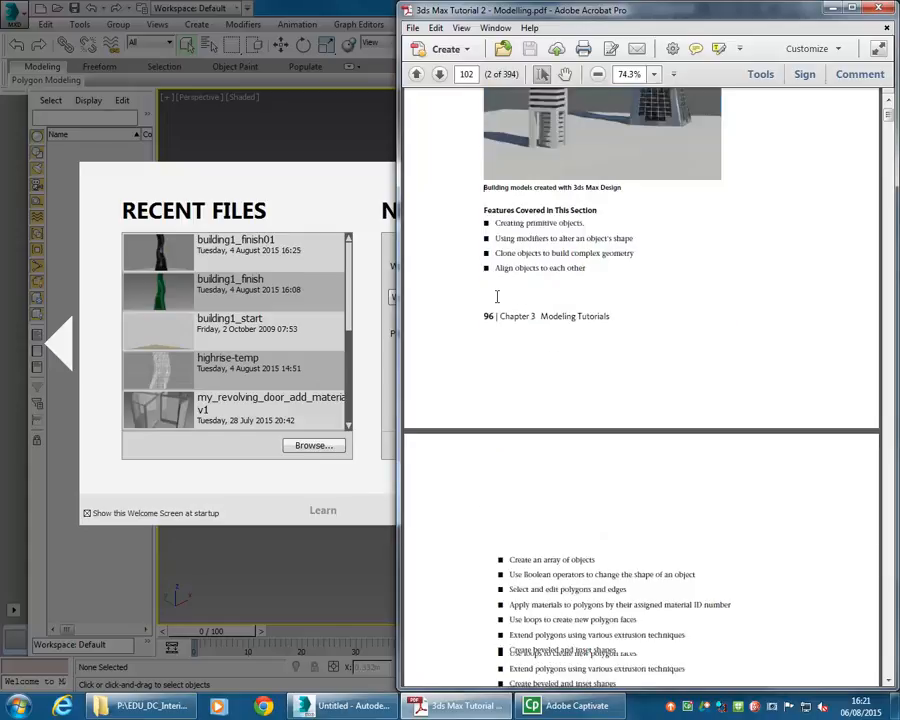
scroll(497, 303, "down", 5)
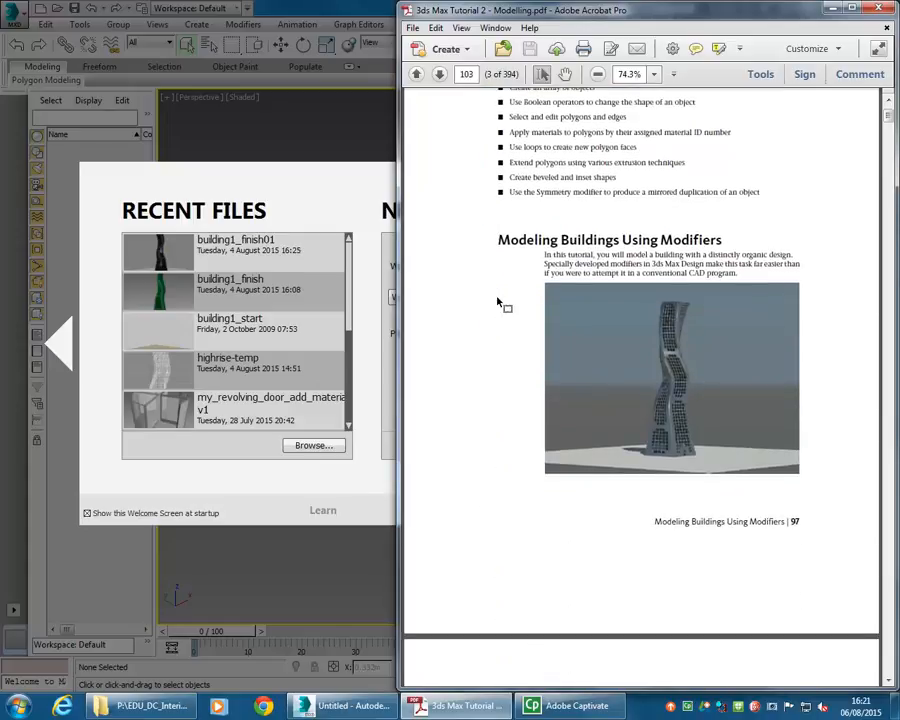
scroll(498, 300, "up", 10)
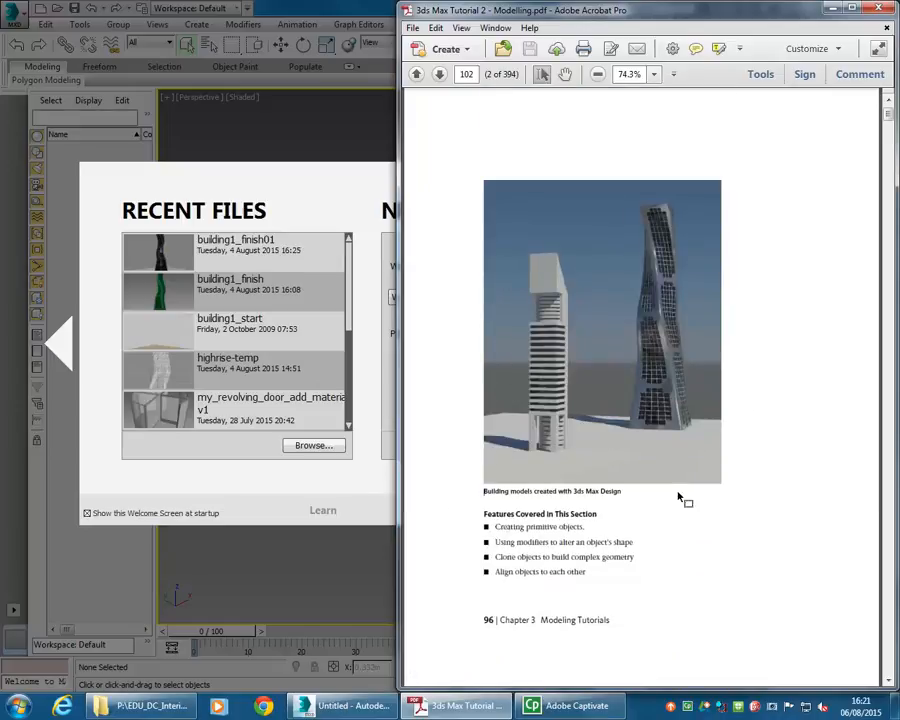
scroll(481, 495, "down", 10)
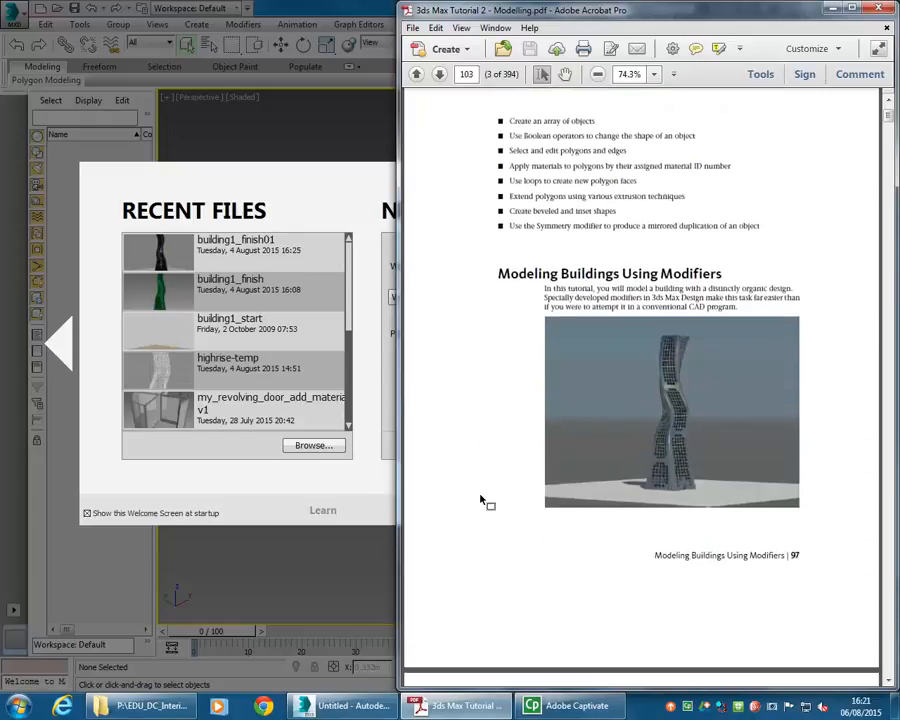
scroll(481, 500, "down", 5)
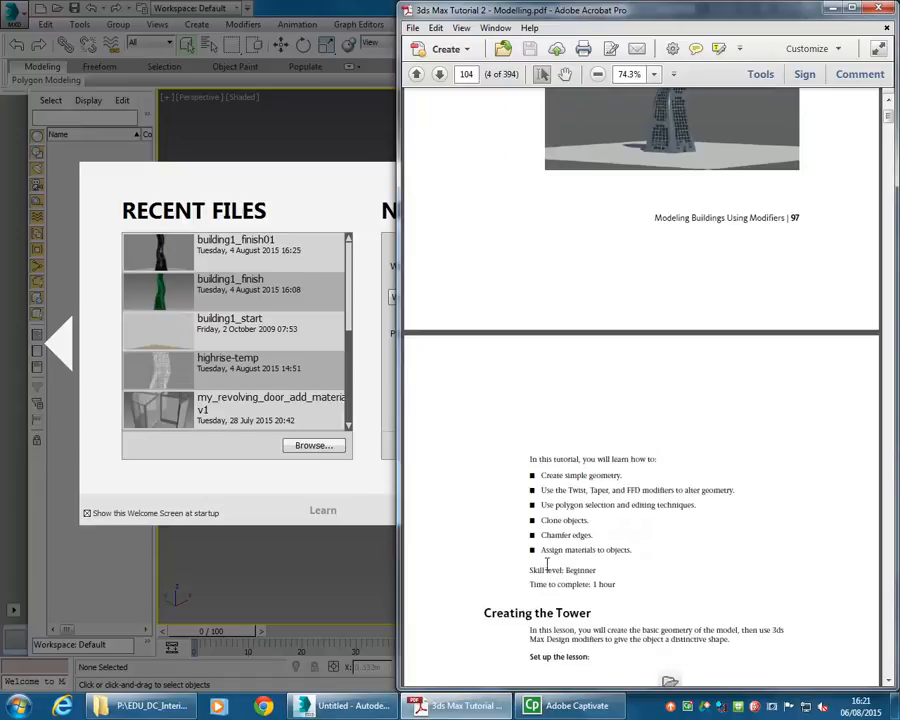
left_click_drag(526, 583, 622, 583)
scroll(620, 580, "down", 3)
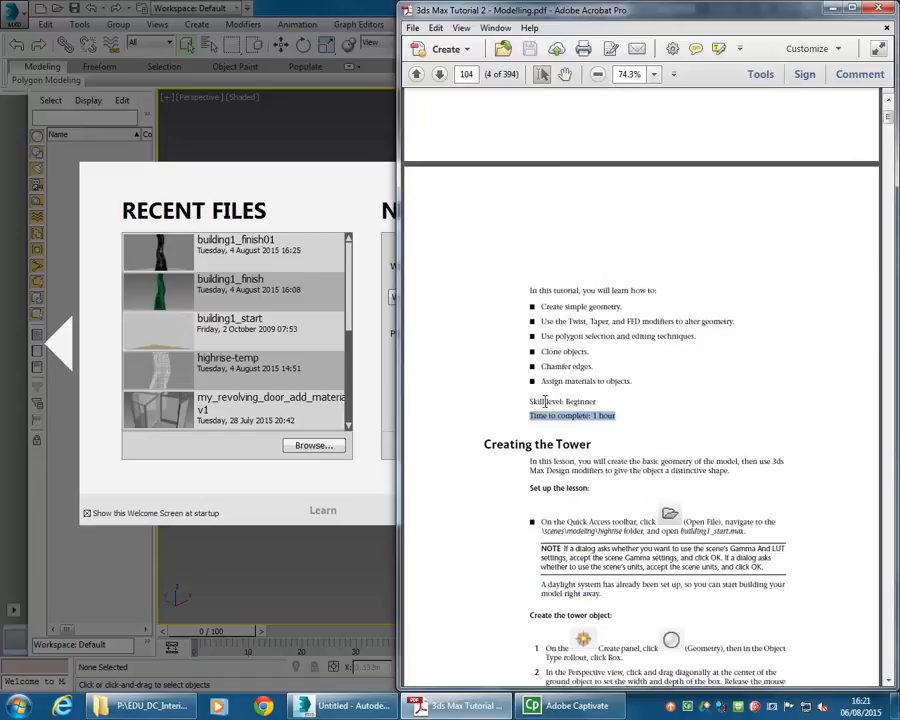
scroll(528, 400, "down", 2)
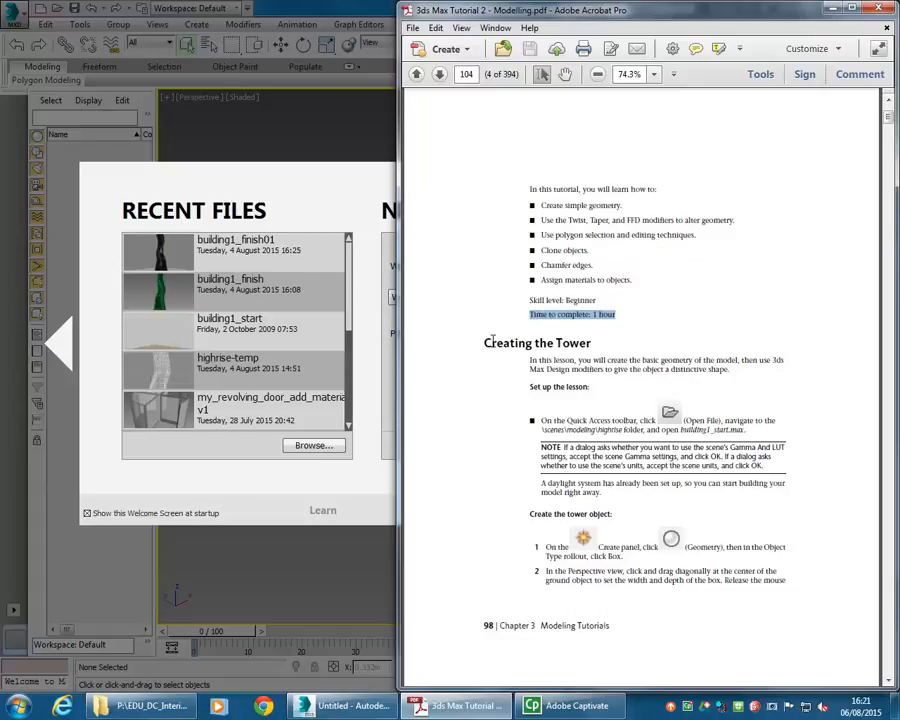
left_click(551, 360)
scroll(602, 347, "down", 1)
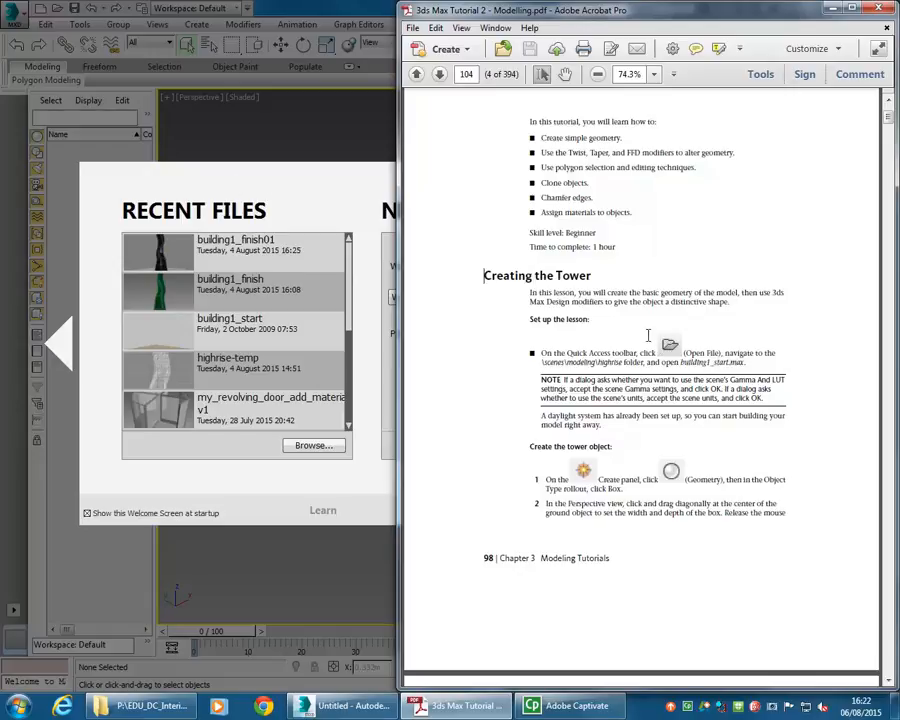
- Open building1_start.max from the modeling\highrise exercise folder, adopting the file's Gamma and LUT settings
left_click(258, 190)
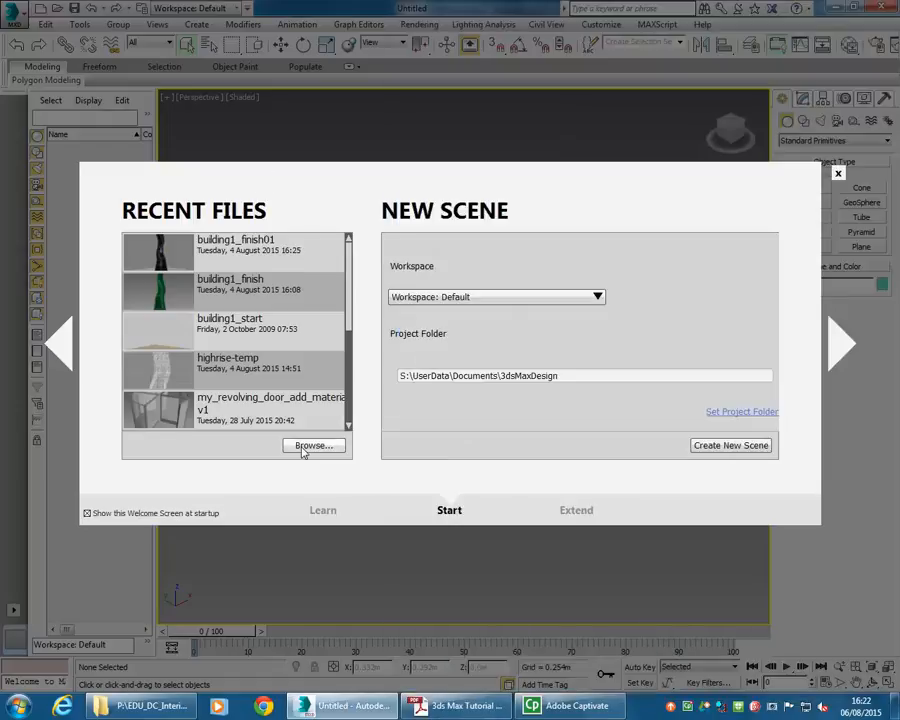
left_click(304, 448)
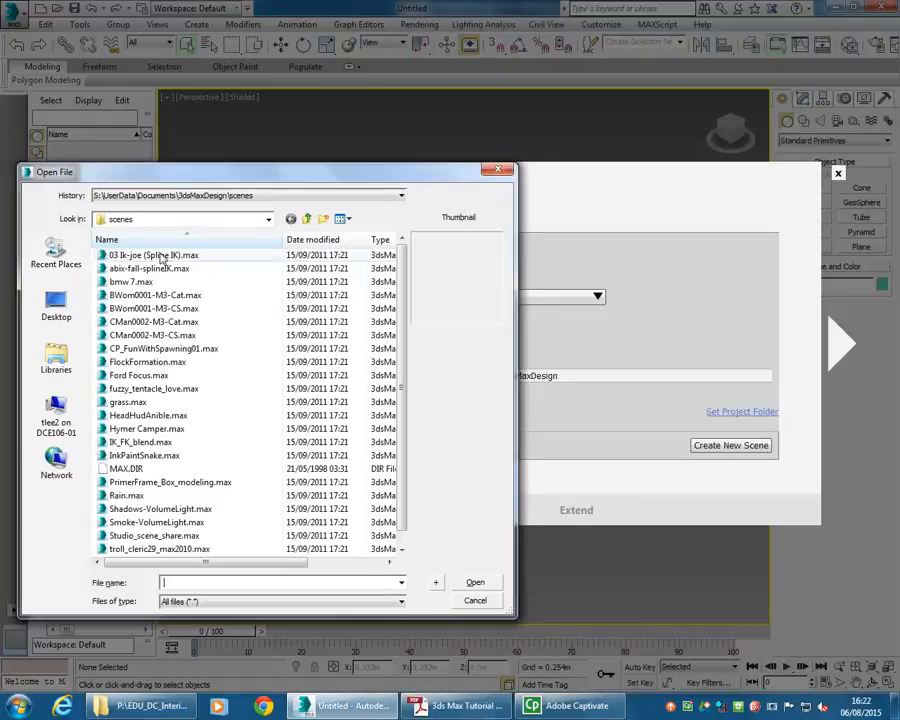
left_click(230, 220)
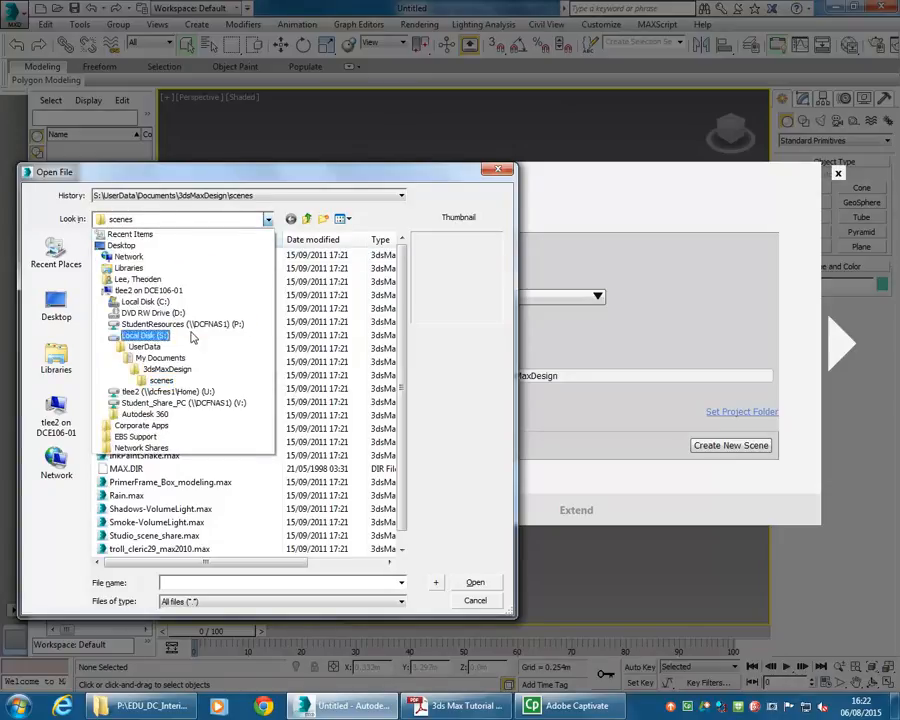
left_click(190, 280)
double_click(150, 348)
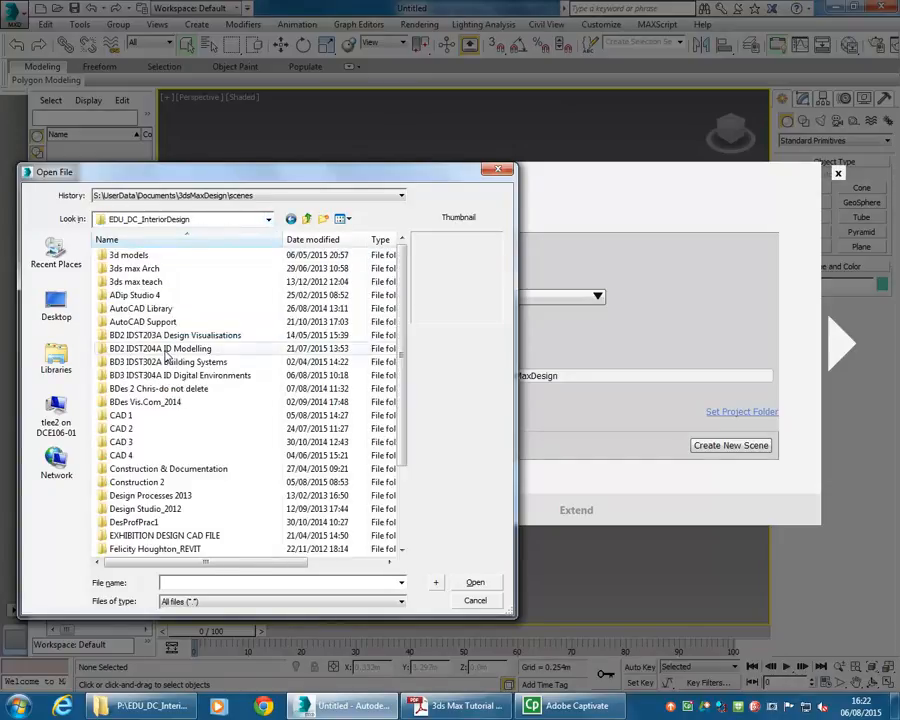
double_click(142, 377)
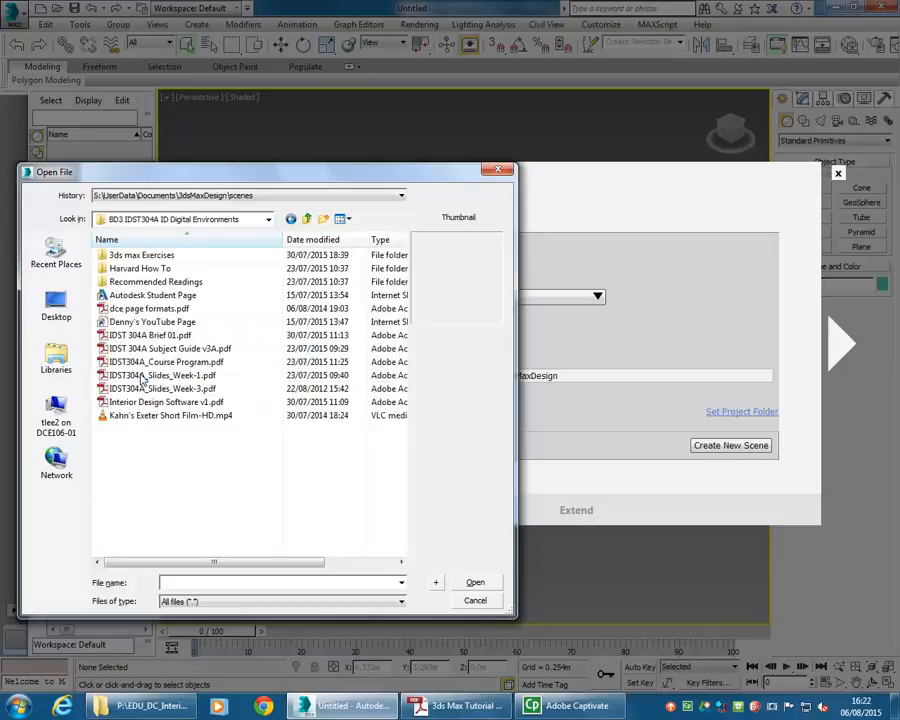
double_click(132, 256)
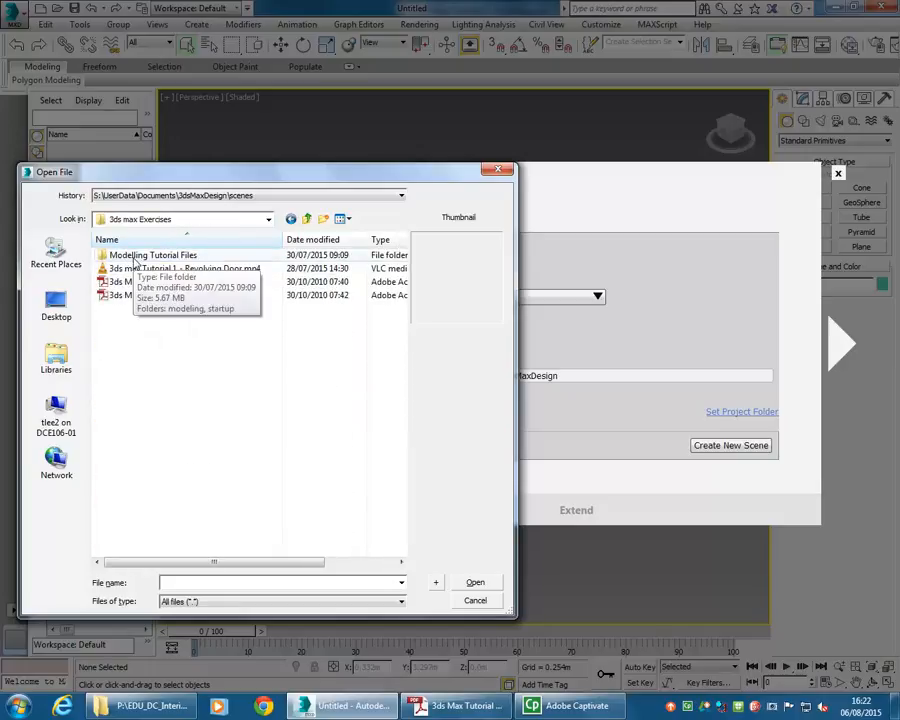
double_click(136, 256)
double_click(127, 257)
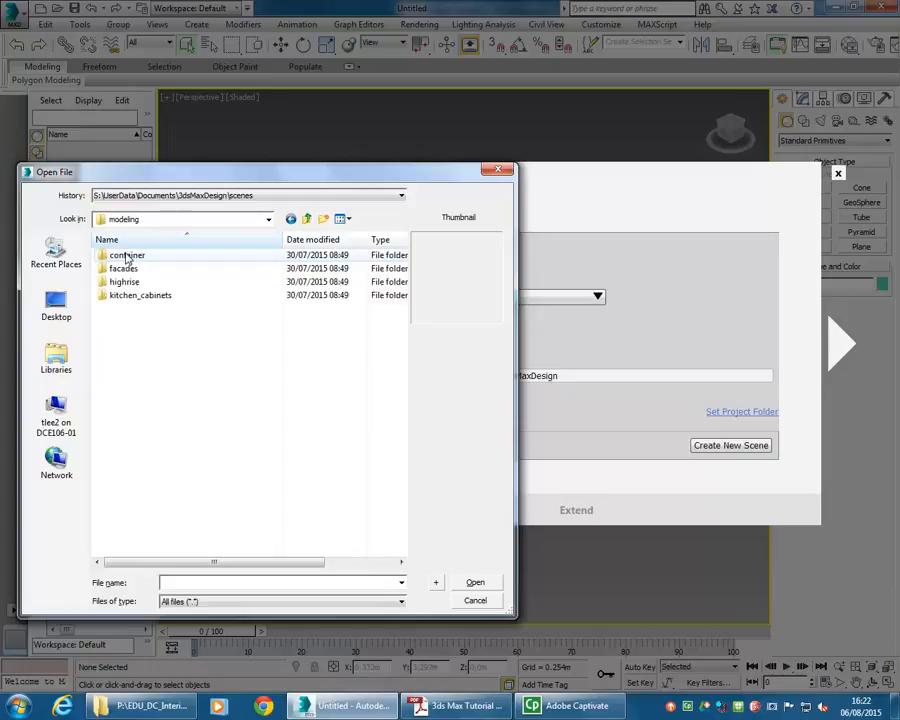
double_click(129, 282)
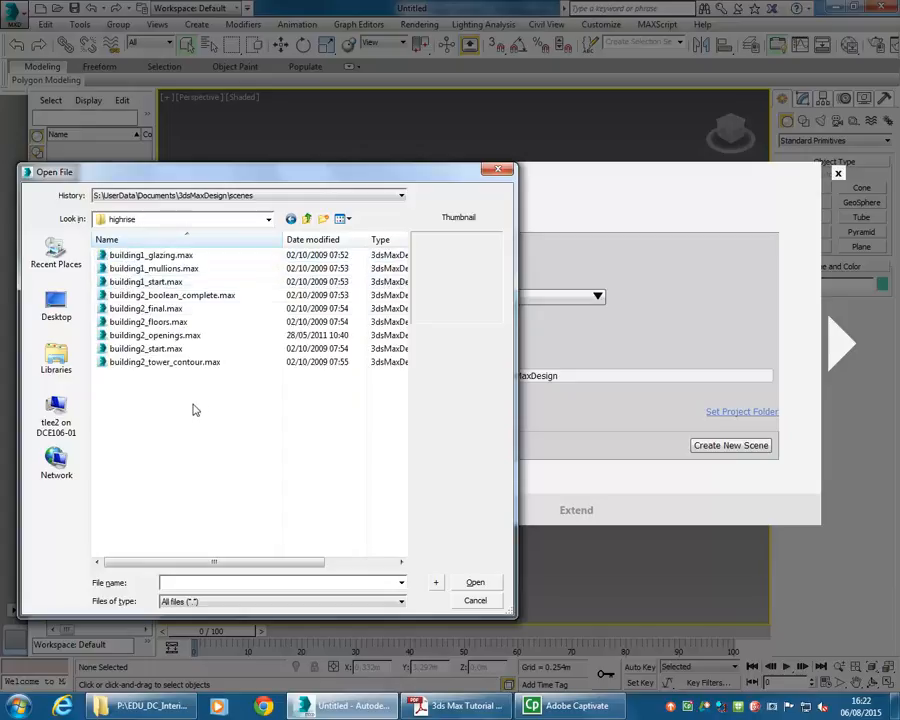
left_click(122, 283)
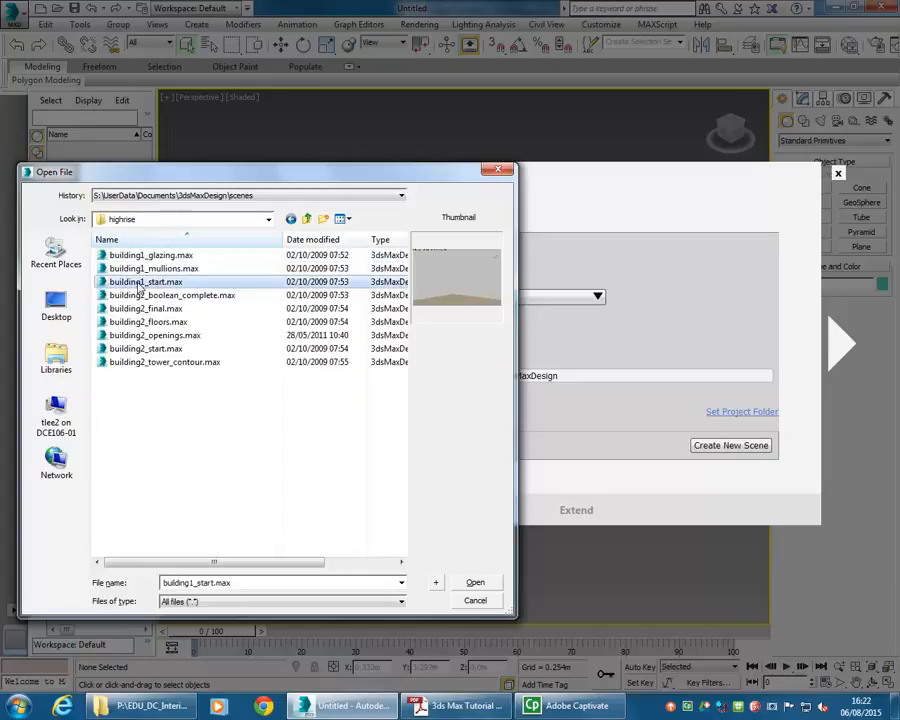
double_click(122, 283)
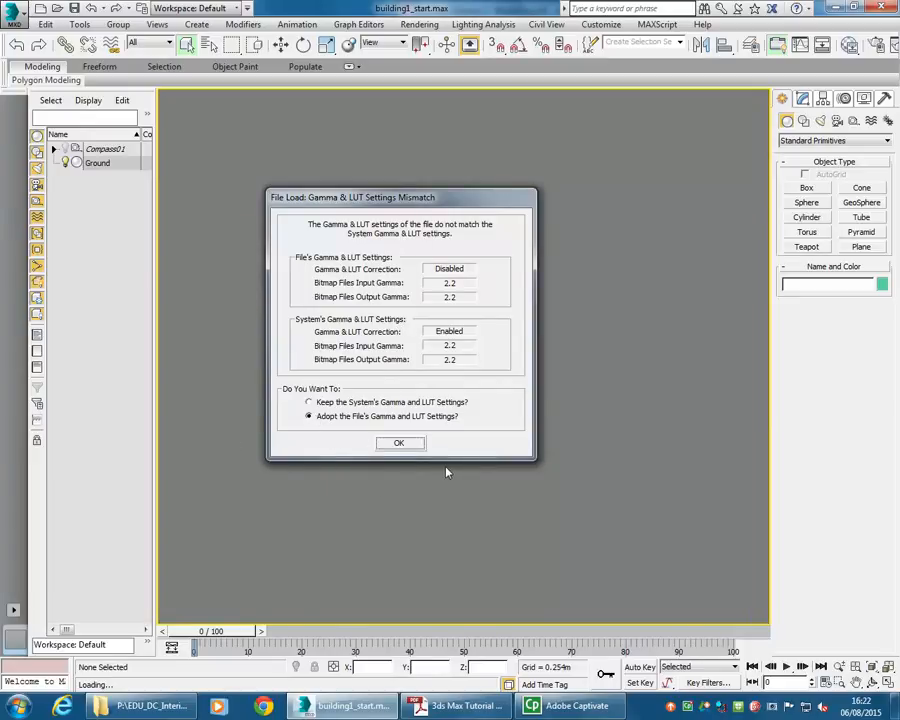
left_click(400, 444)
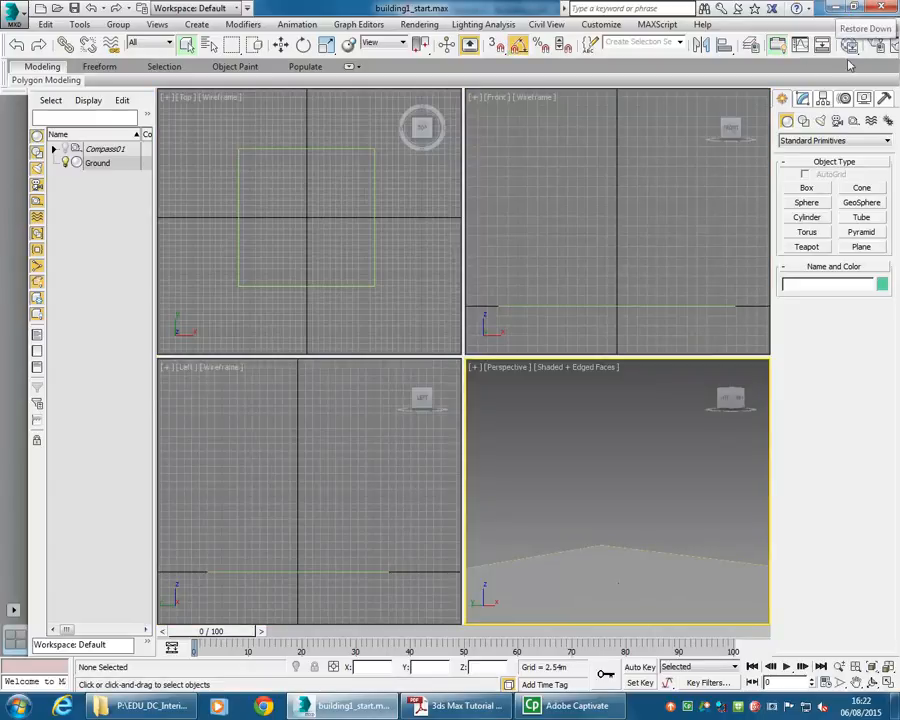
- Arrange the 3ds Max and tutorial PDF windows side by side and scroll to the tower creation page
left_click(856, 8)
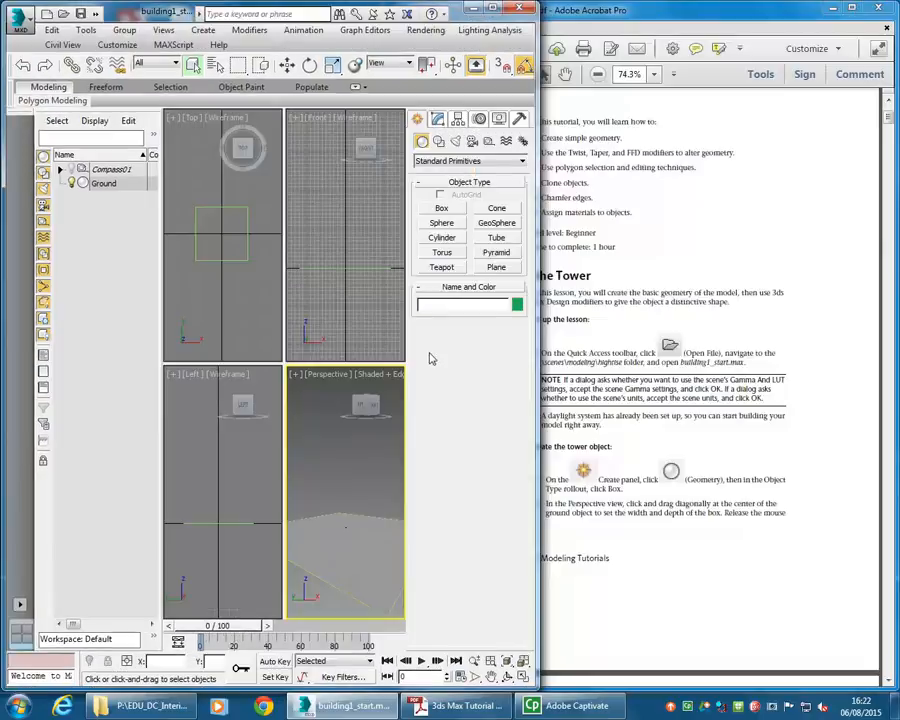
left_click_drag(533, 396, 631, 396)
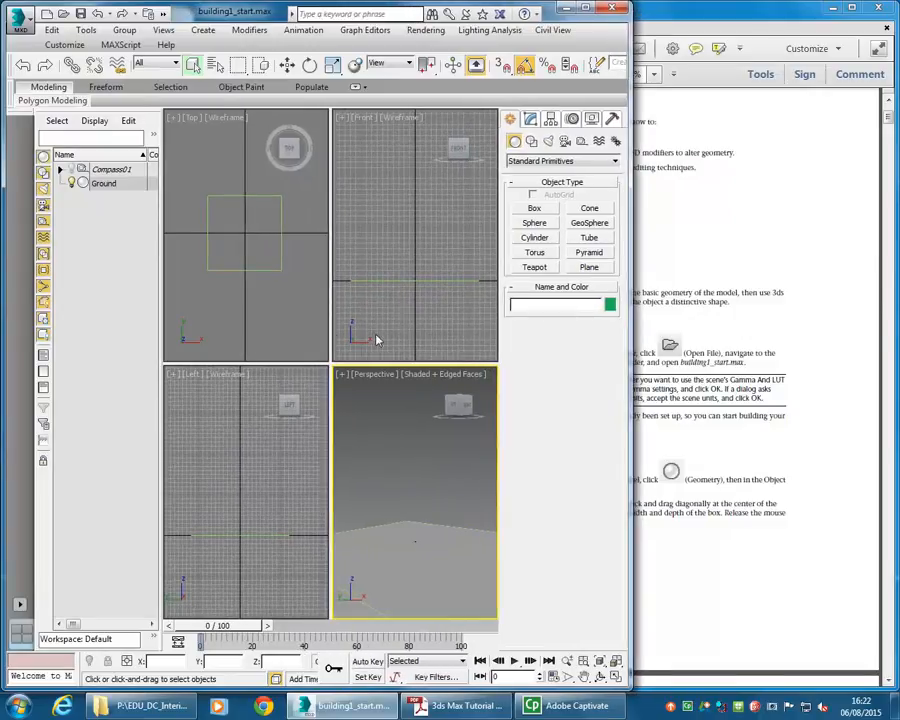
left_click(648, 355)
left_click_drag(397, 370, 577, 364)
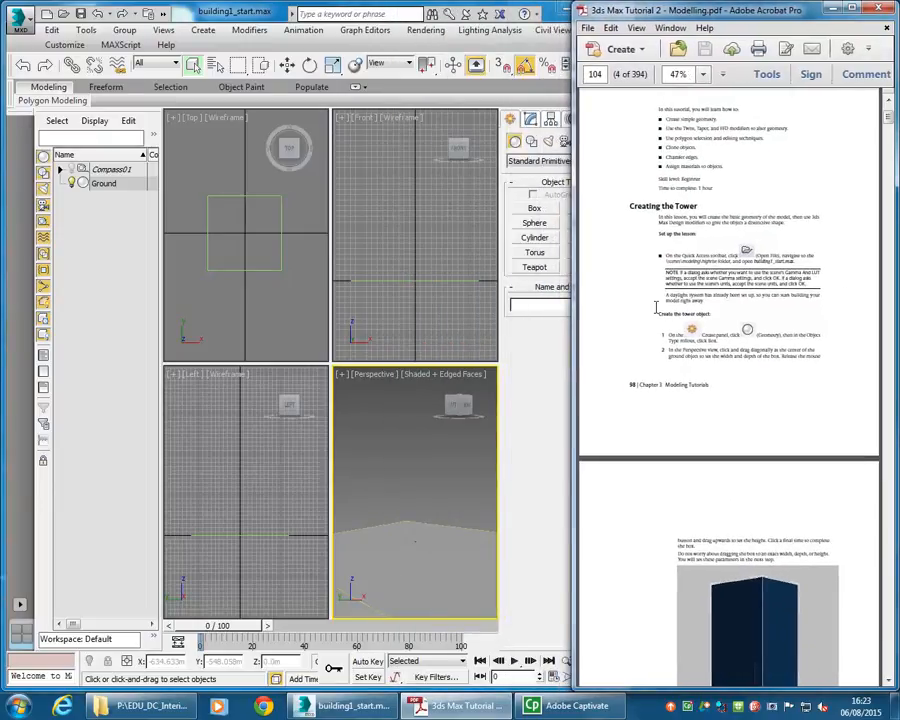
scroll(636, 206, "down", 5)
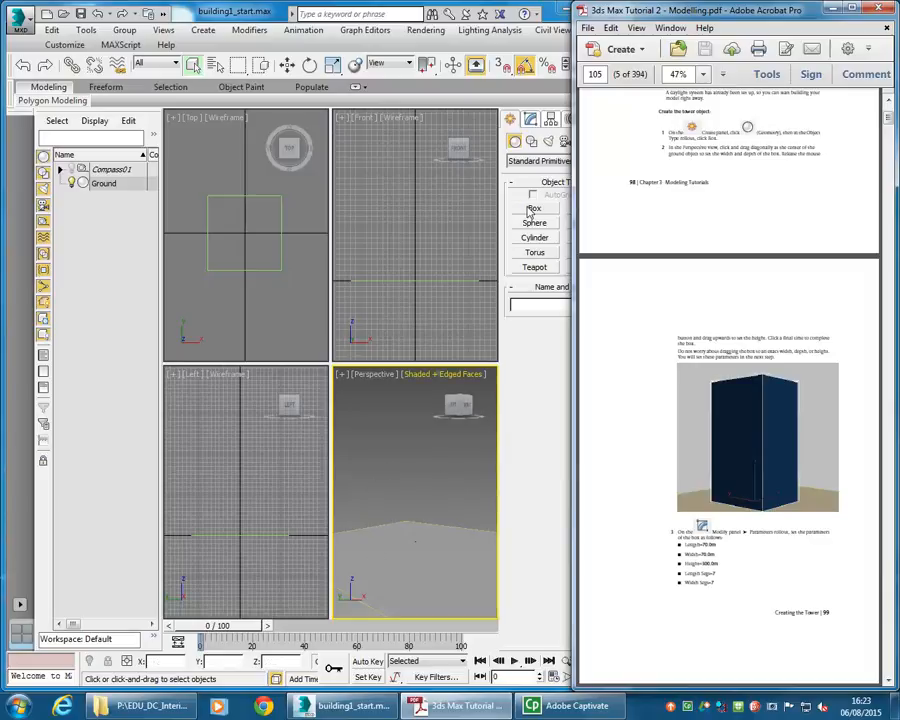
- Create a box in the Perspective view at the centre of the ground object
left_click(526, 404)
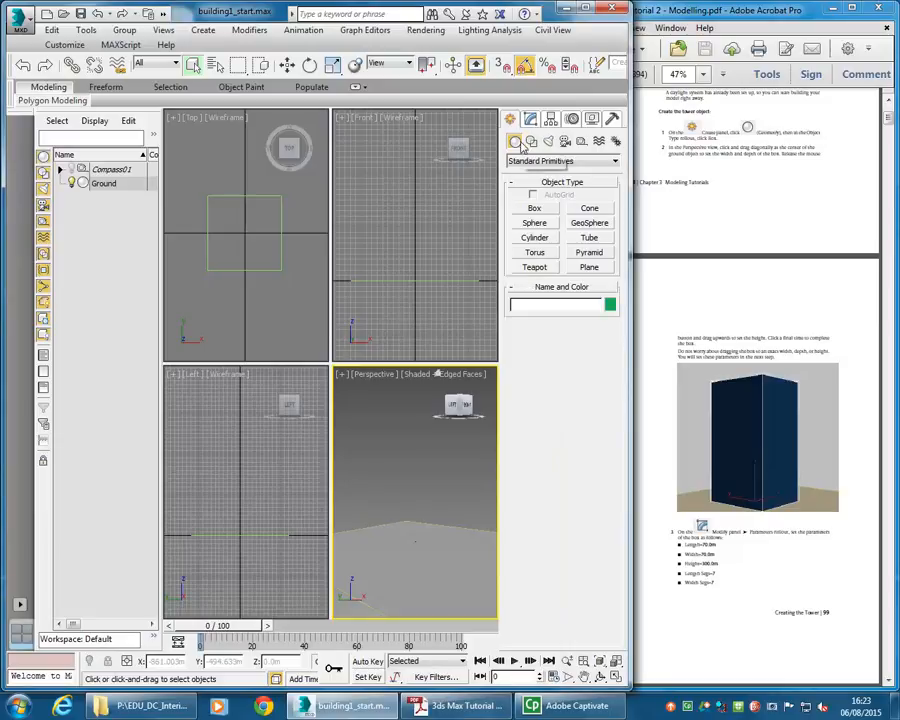
left_click(535, 209)
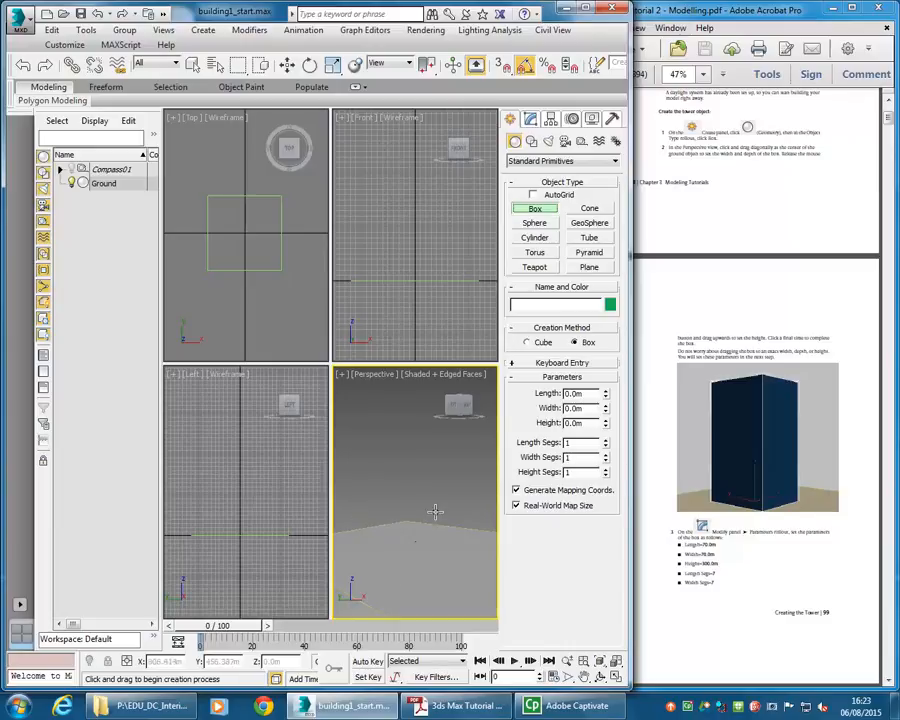
left_click_drag(377, 579, 403, 535)
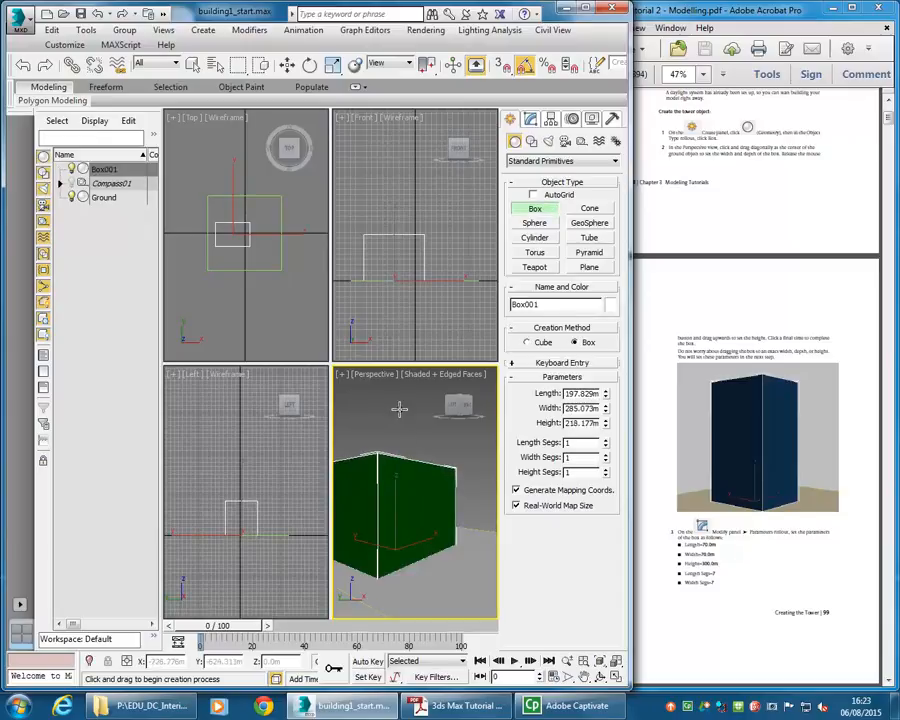
left_click(399, 398)
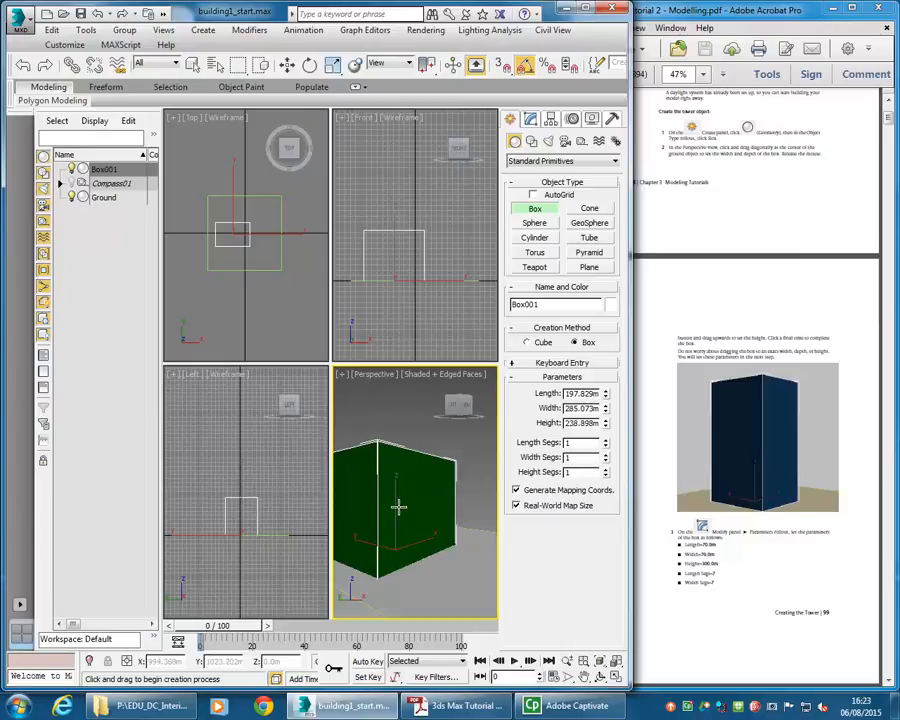
middle_click_drag(384, 505, 406, 500, "alt")
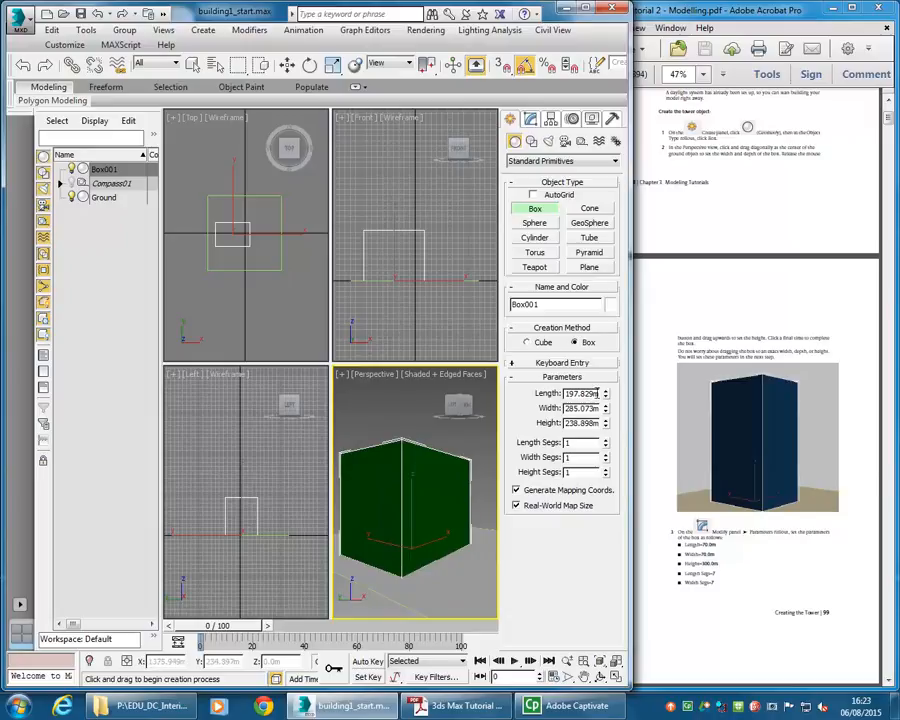
- Set the box's length to 70 m, width to 70 m and height to 300 m
double_click(575, 393)
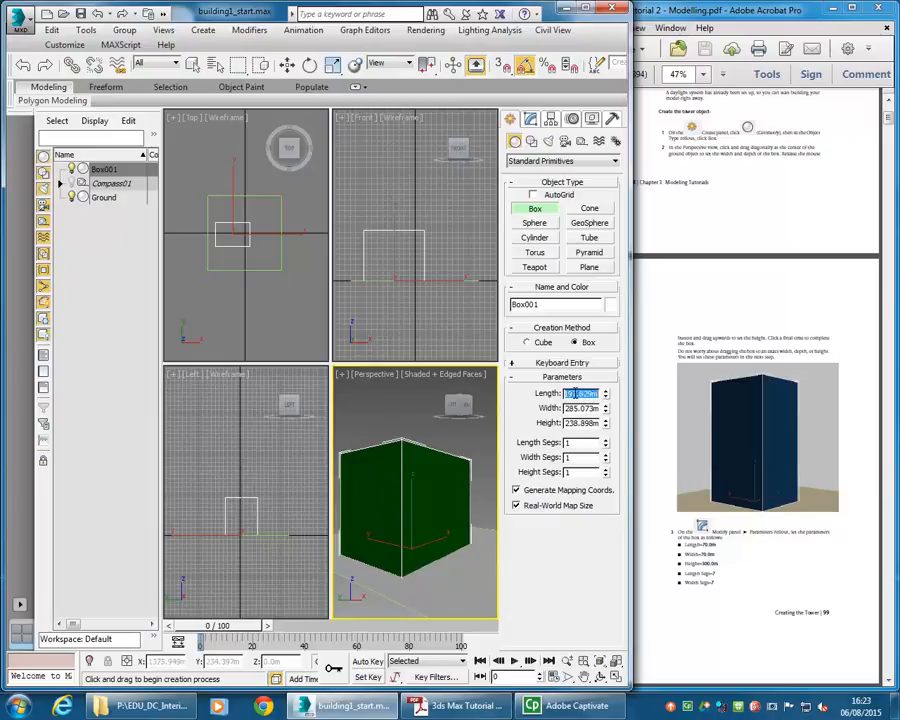
type("70")
double_click(580, 408)
type("70")
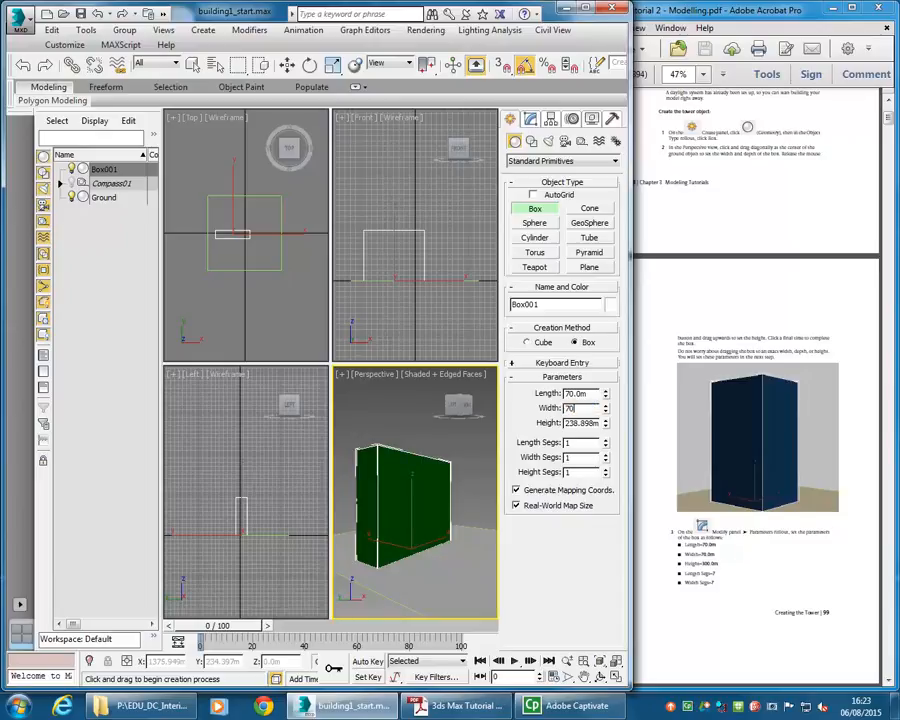
double_click(581, 424)
type("300")
key("Return")
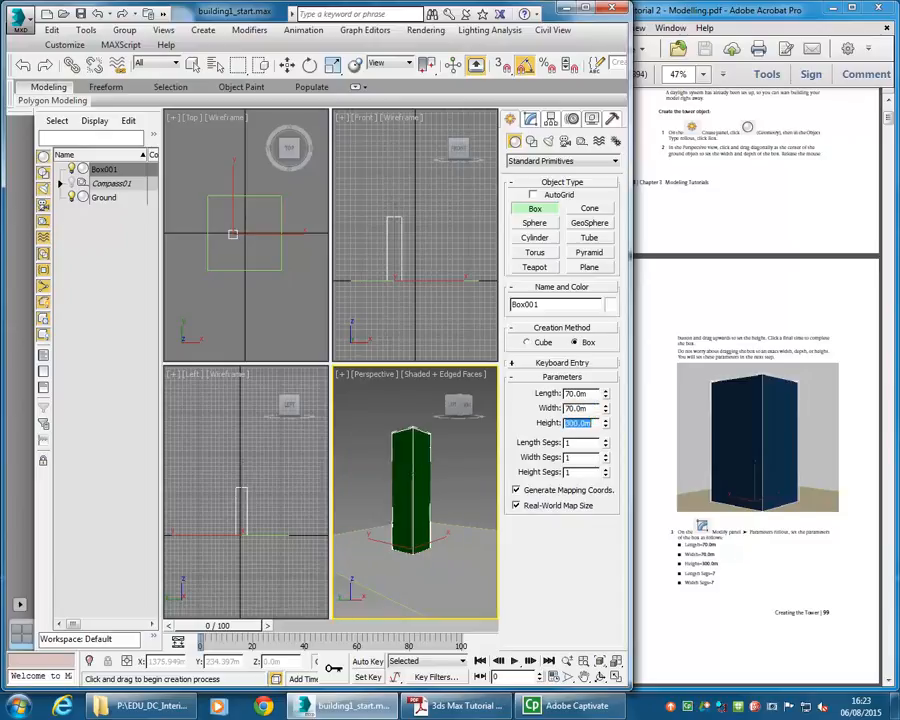
- Set the box's length and width segments to 7 and height segments to 50, then exit the Box tool
left_click(575, 443)
type("7")
left_click(577, 457)
type("7")
left_click(573, 471)
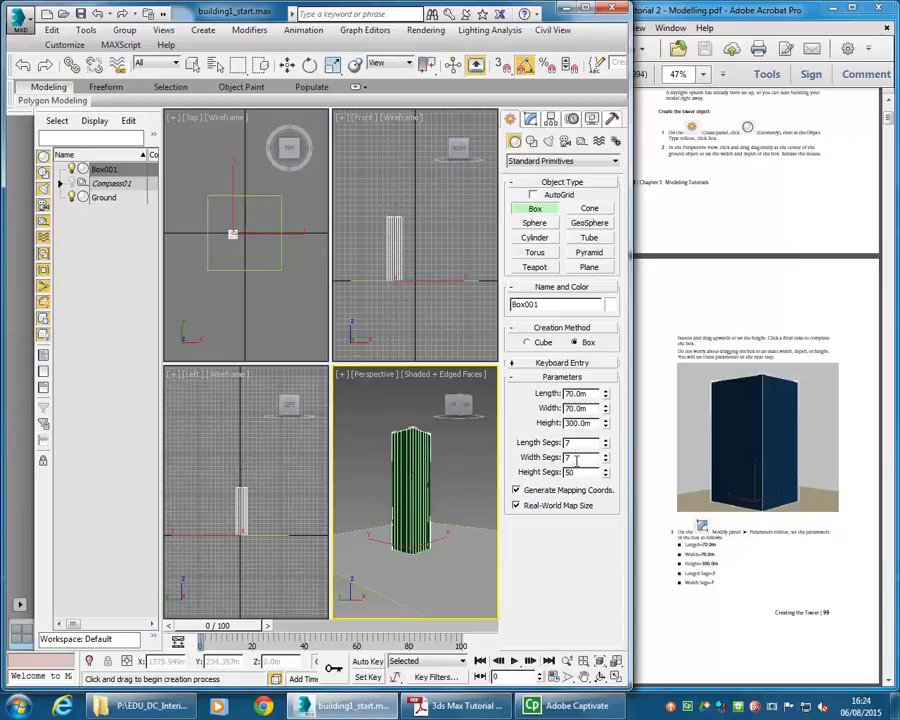
left_click(577, 458)
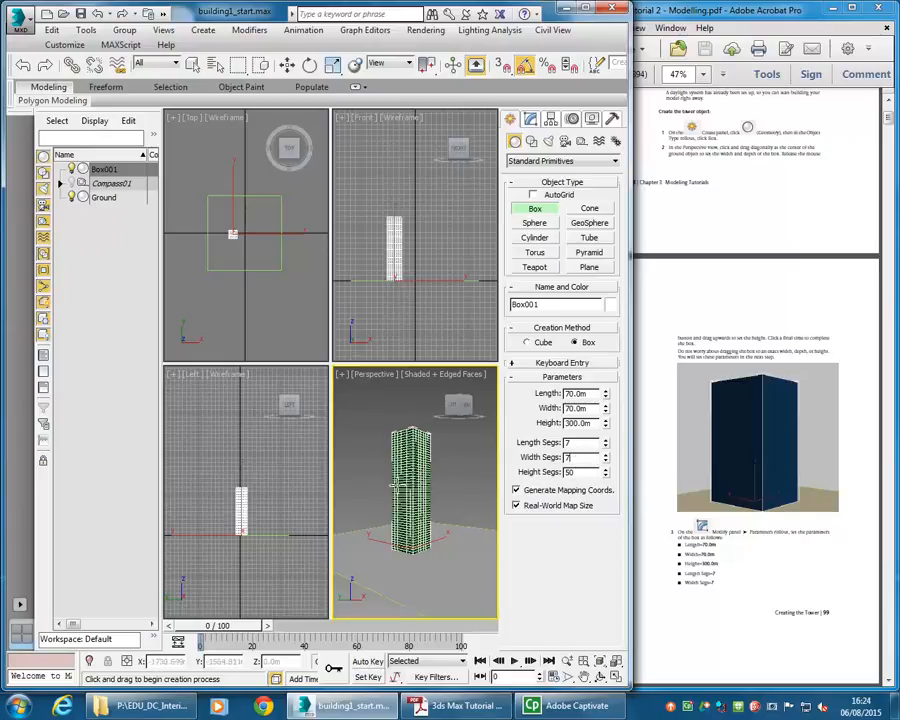
right_click(382, 504)
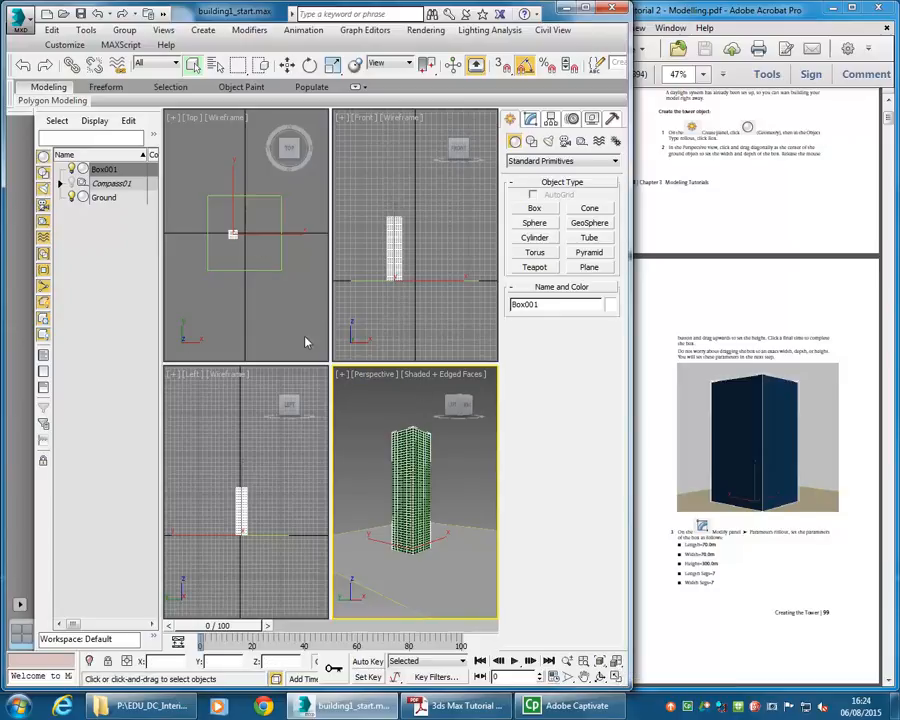
left_click(616, 676)
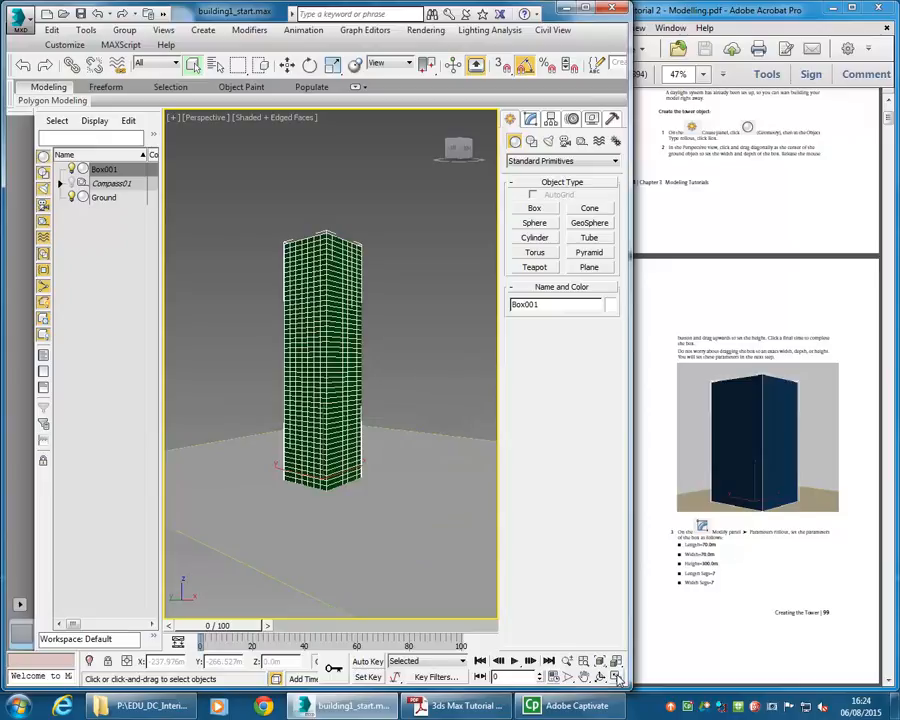
- Switch to the four-viewport layout and read the tutorial's next steps in the PDF
left_click(617, 677)
left_click(617, 677)
left_click(617, 677)
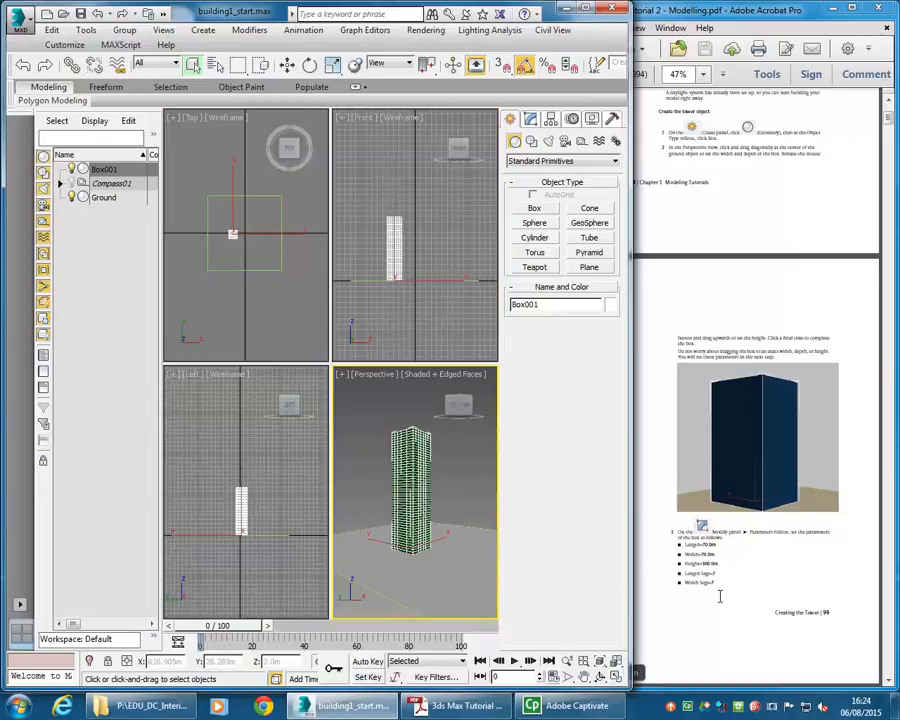
left_click(711, 543)
scroll(673, 507, "down", 3)
scroll(702, 322, "down", 7)
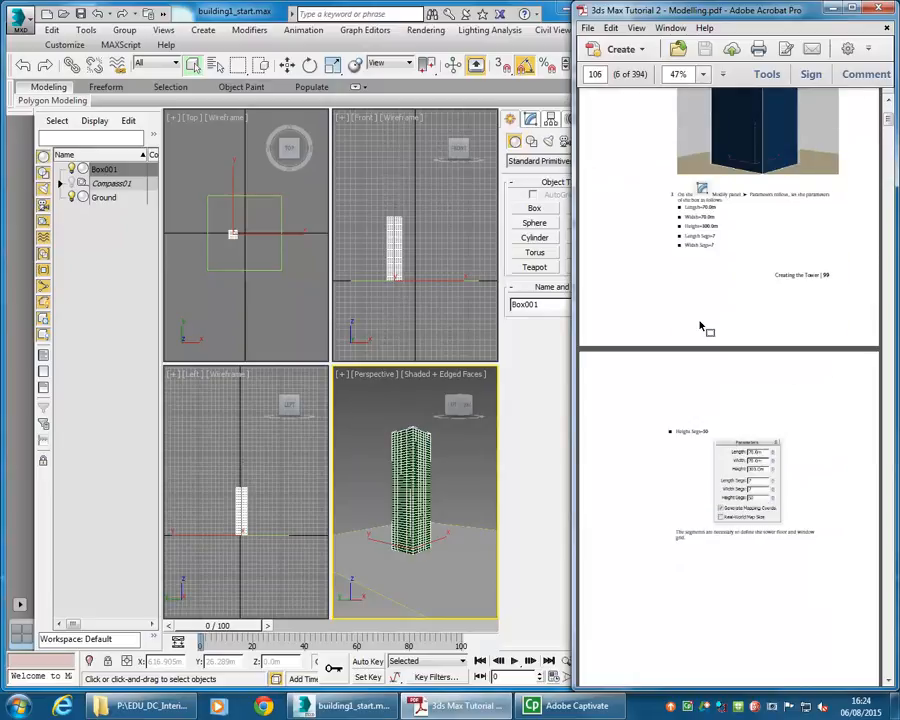
scroll(698, 320, "down", 6)
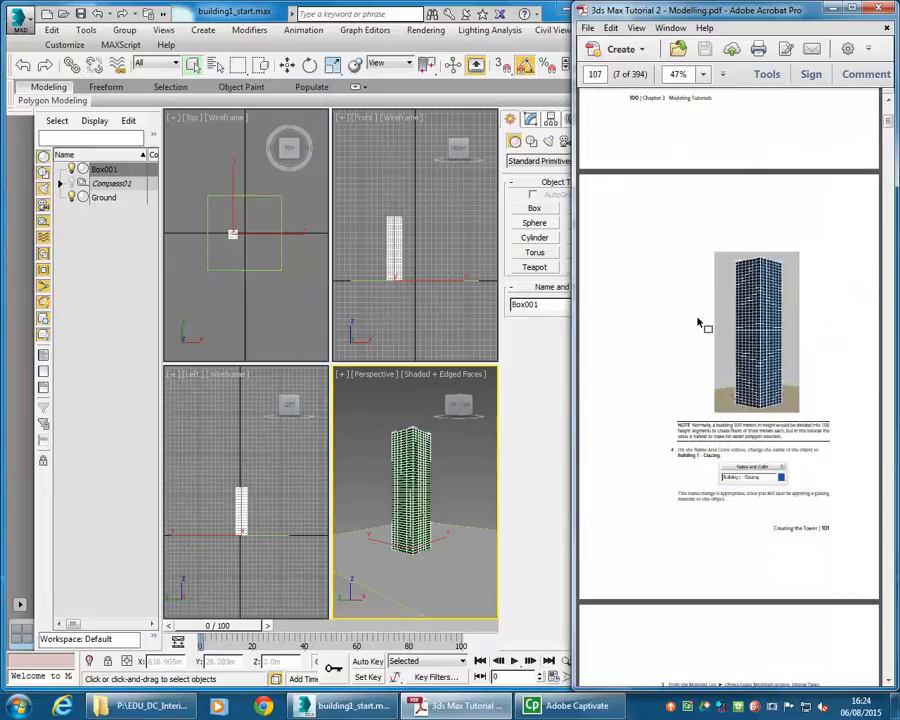
scroll(698, 322, "down", 2)
scroll(698, 322, "up", 1)
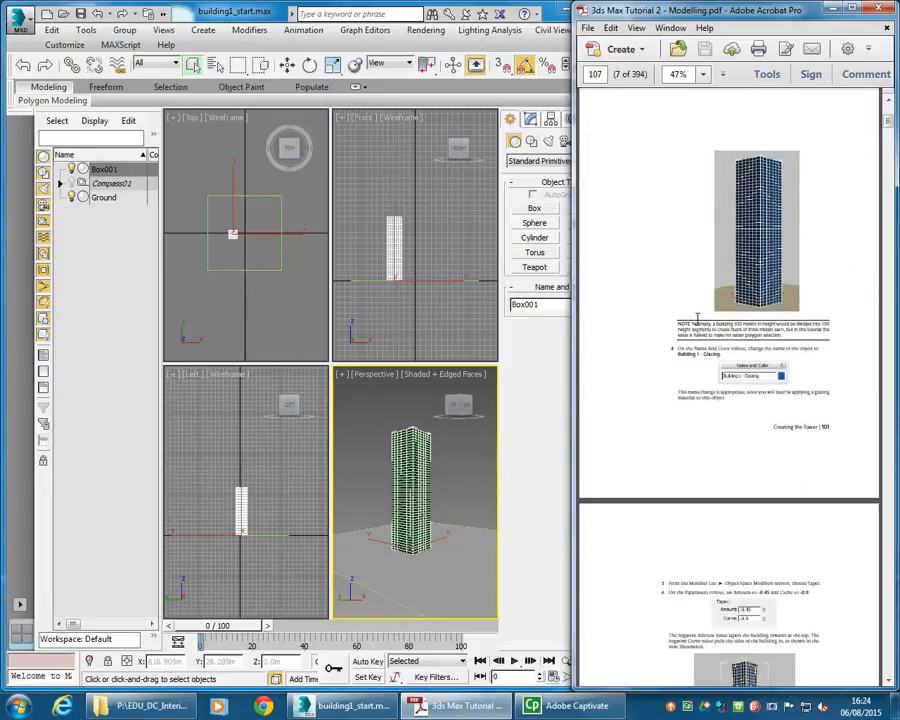
- Rename the box as "Building 1 - Glazing"
left_click(546, 310)
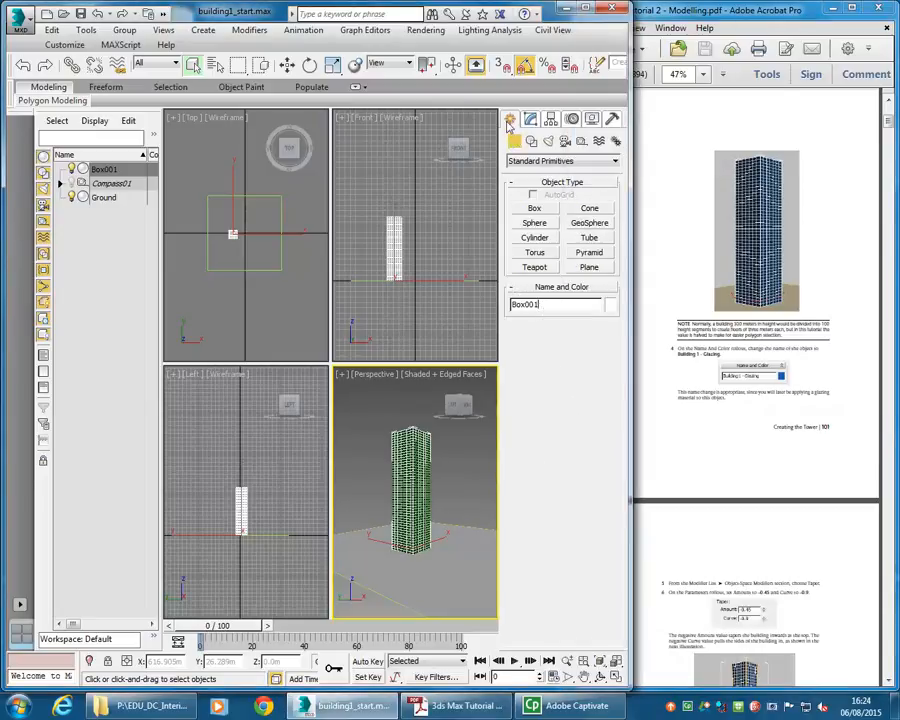
double_click(540, 304)
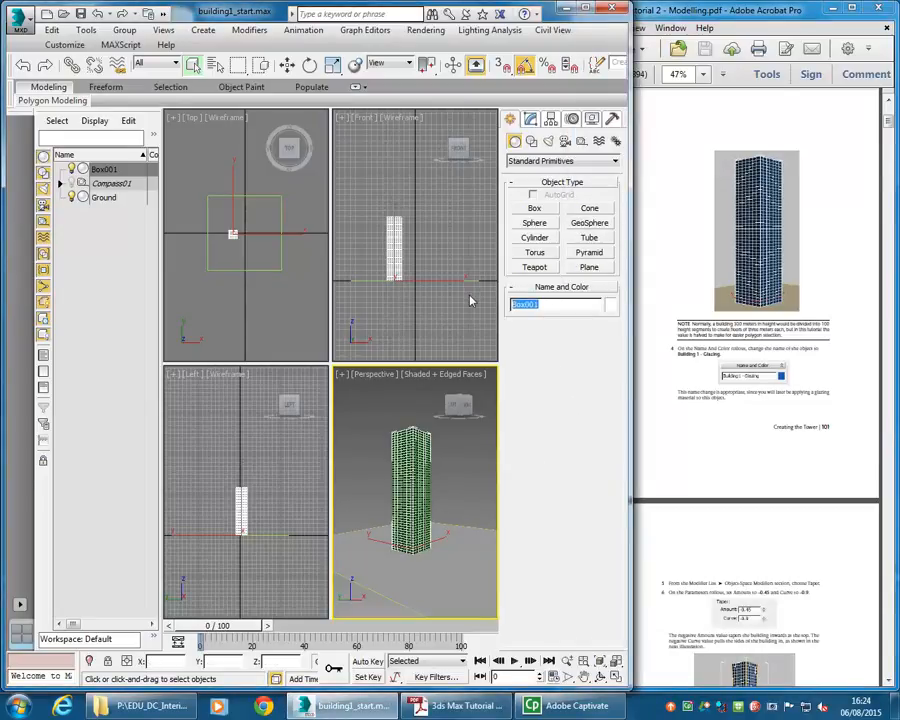
type("Buid")
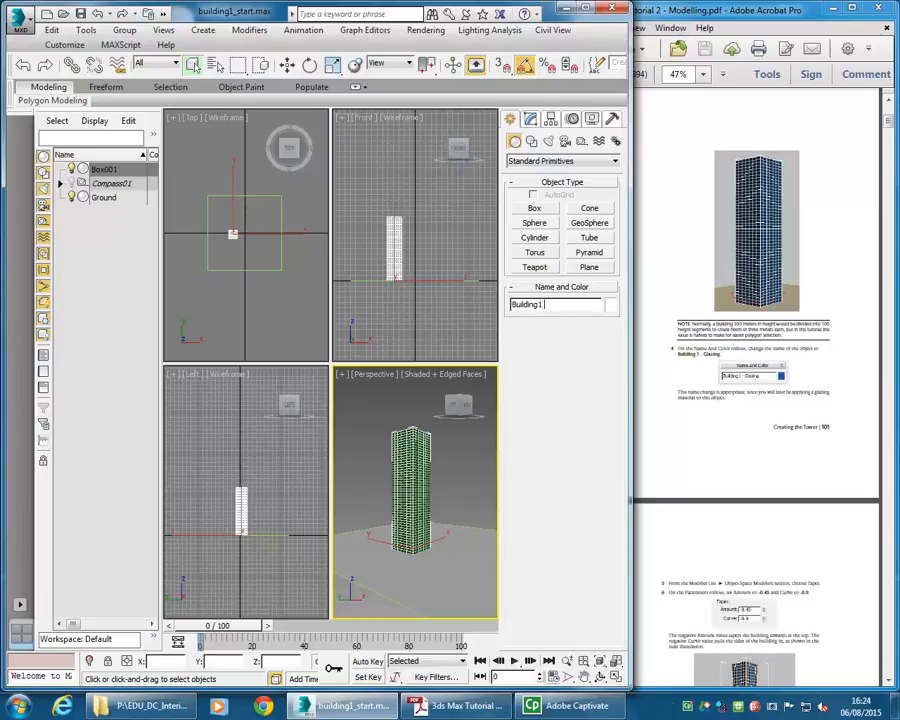
type("ng")
key("Return")
- Apply a Taper modifier to the building from the Modify panel's modifier list
left_click(722, 400)
scroll(690, 362, "down", 2)
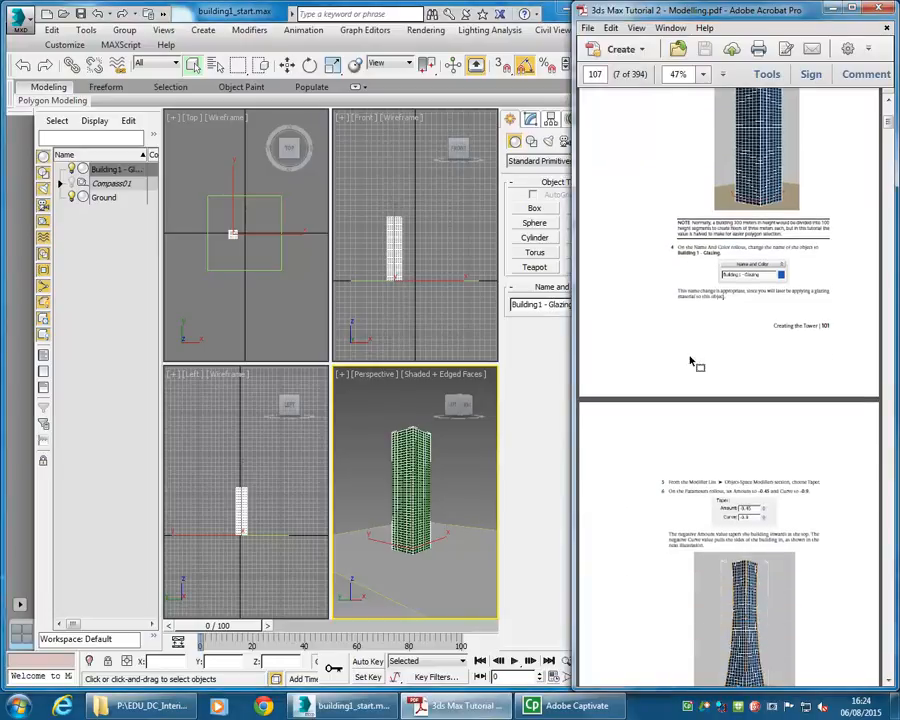
scroll(692, 370, "down", 1)
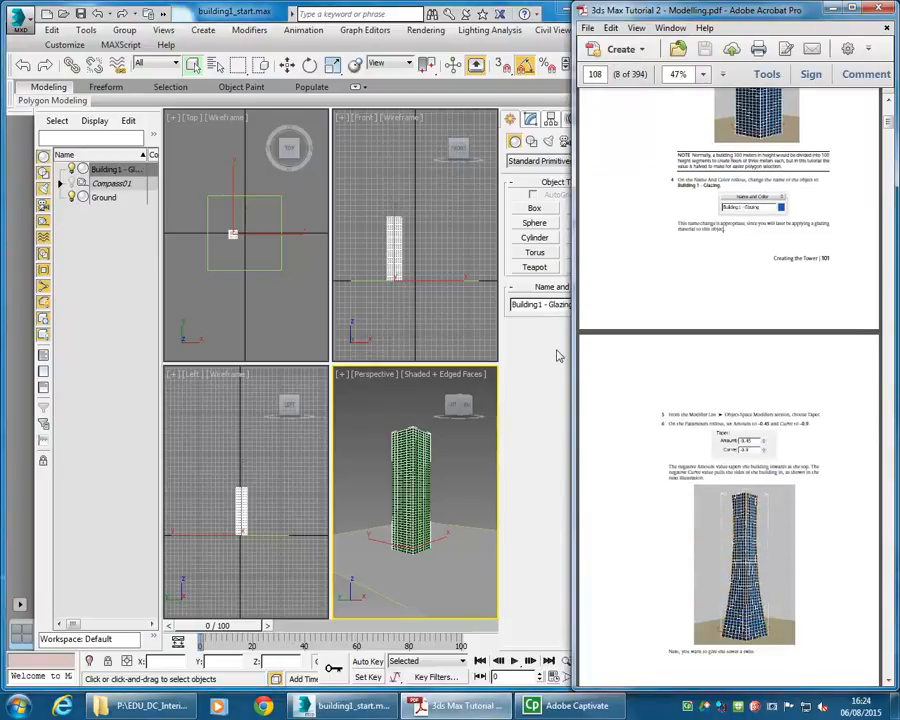
left_click(533, 121)
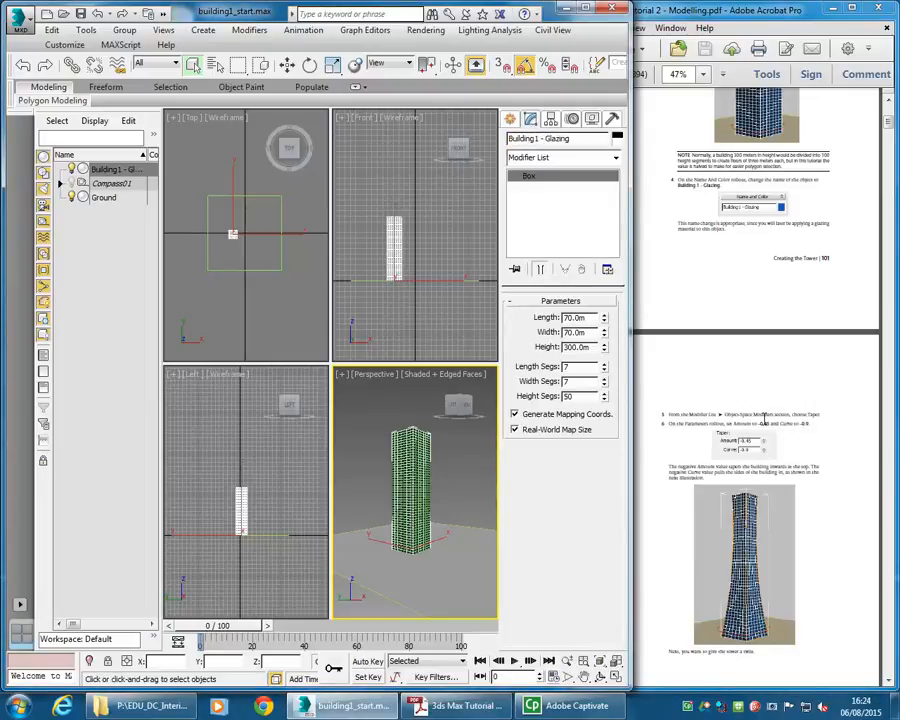
left_click(249, 32)
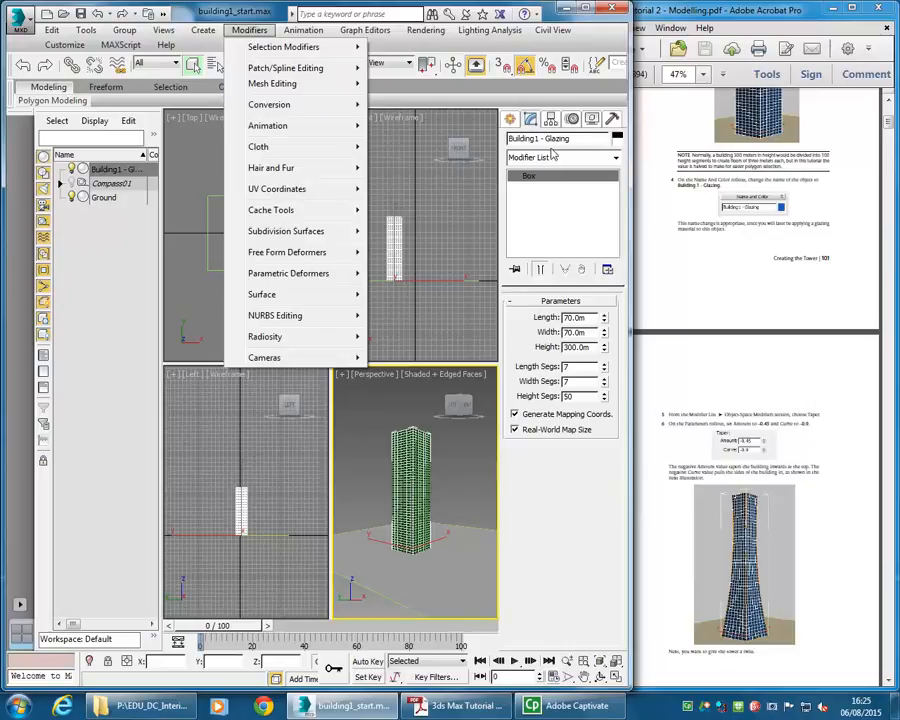
left_click(590, 160)
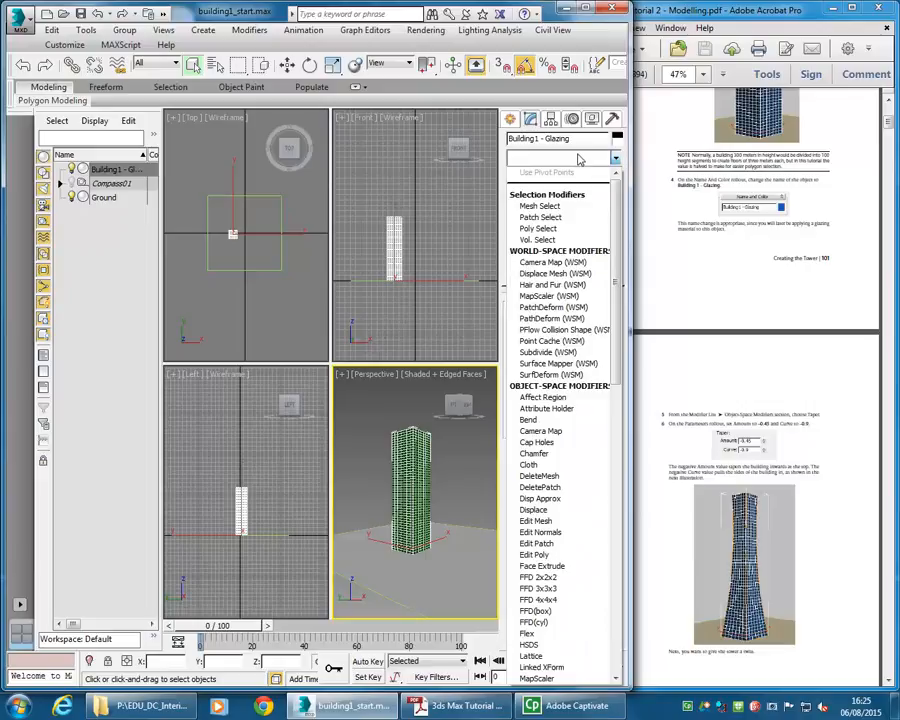
scroll(560, 400, "down", 15)
left_click_drag(627, 443, 622, 513)
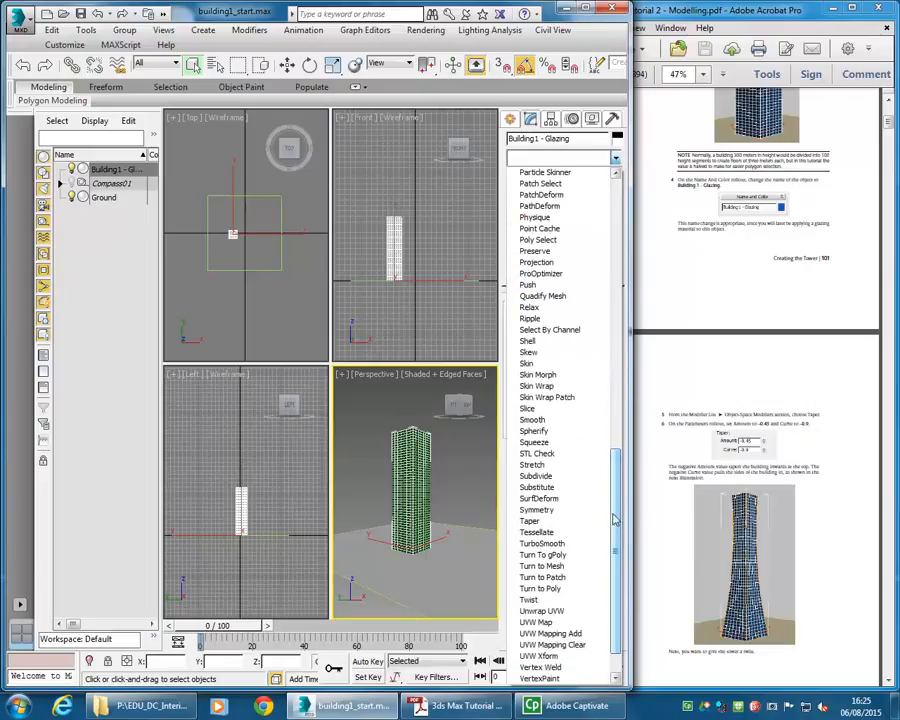
left_click(572, 522)
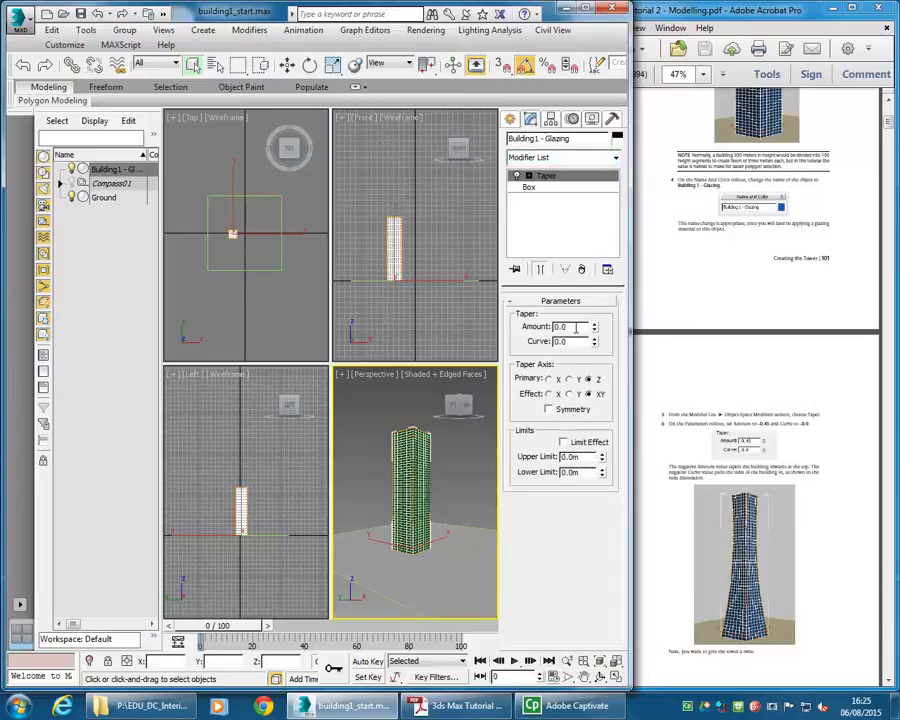
- Set the taper amount to -0.45 and the curve to -0.9
type("-0.")
left_click(576, 342)
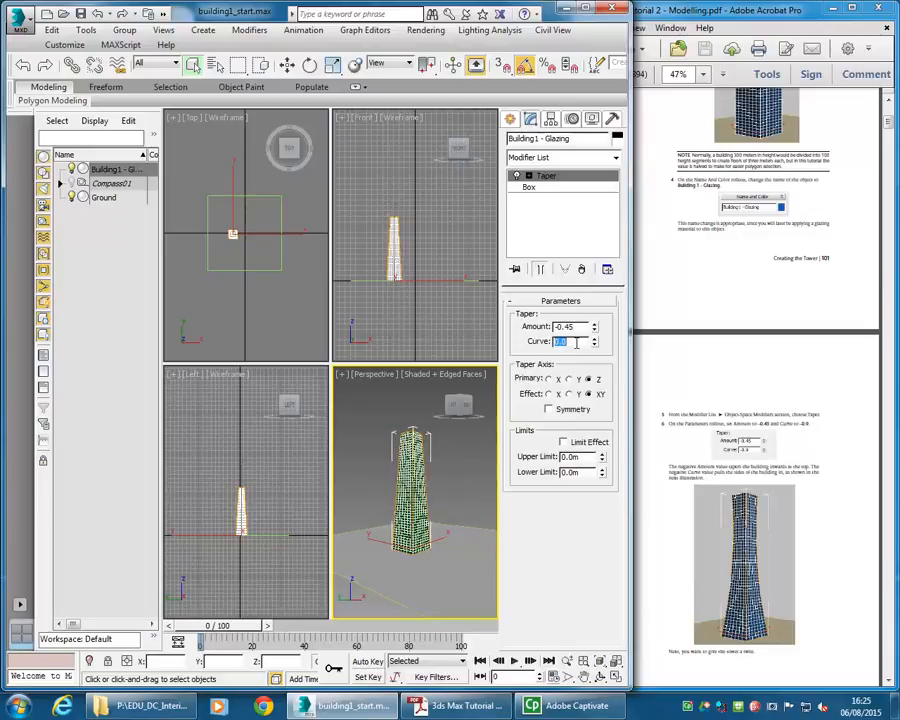
type("-0")
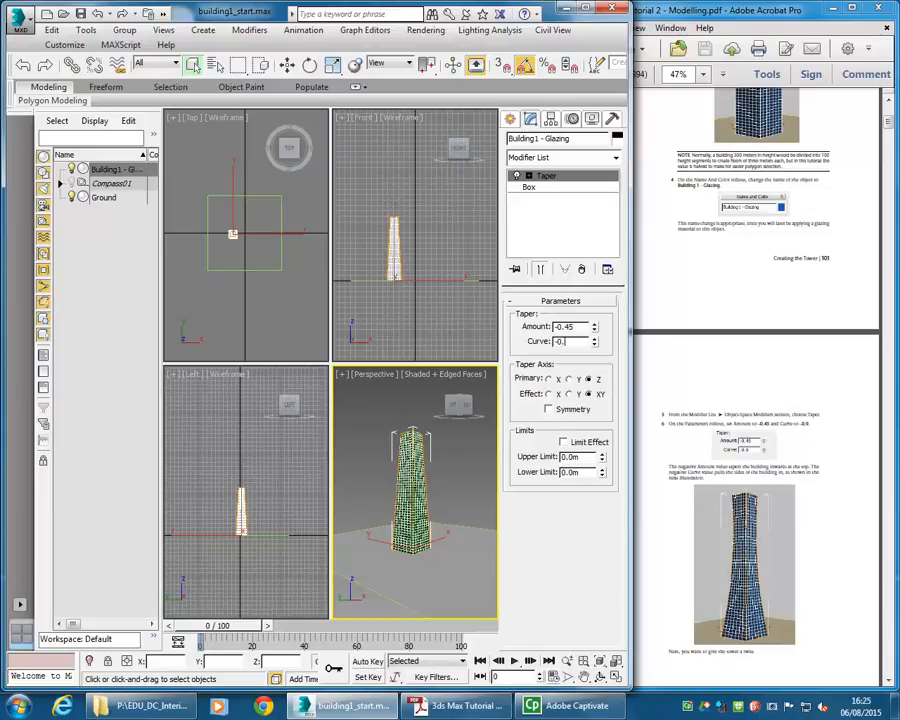
key("Return")
- Apply a Twist modifier on top of the Taper in the building's modifier stack
scroll(374, 484, "up", 3)
middle_click_drag(412, 479, 398, 485)
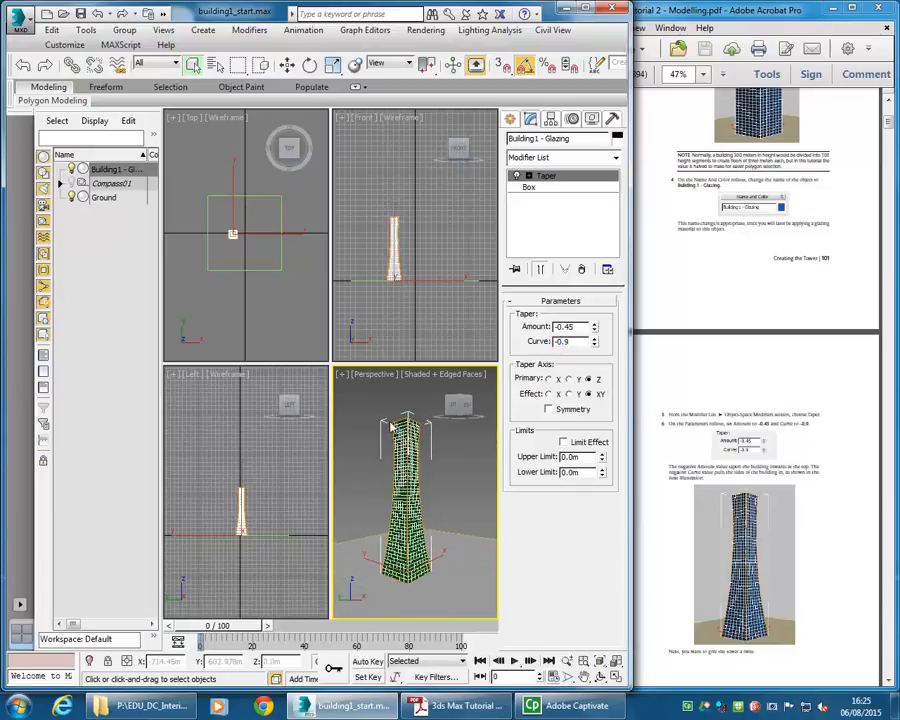
left_click(698, 462)
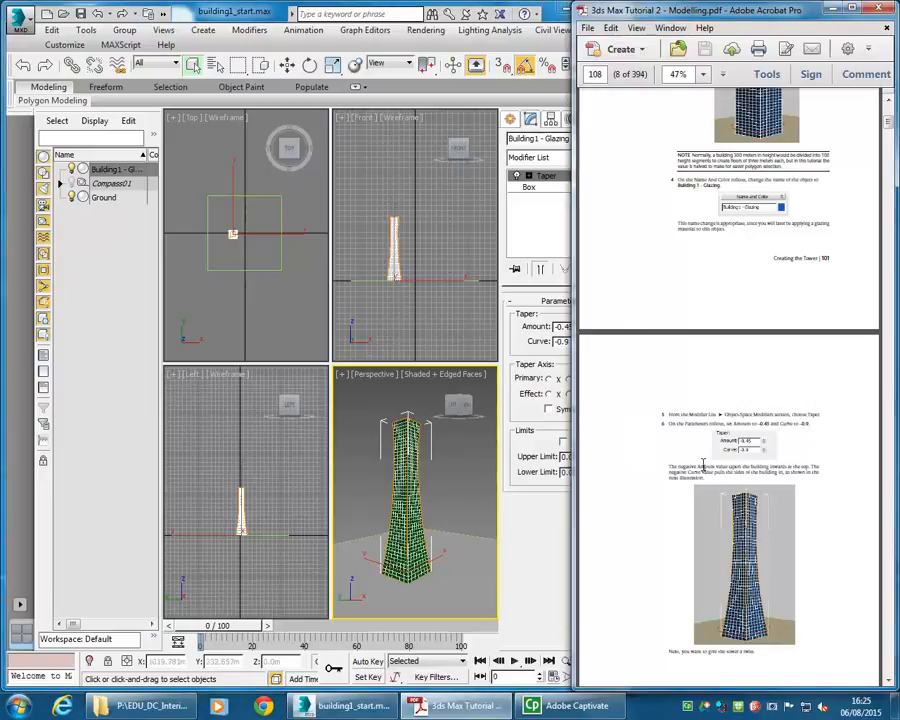
scroll(703, 464, "down", 8)
scroll(703, 464, "down", 3)
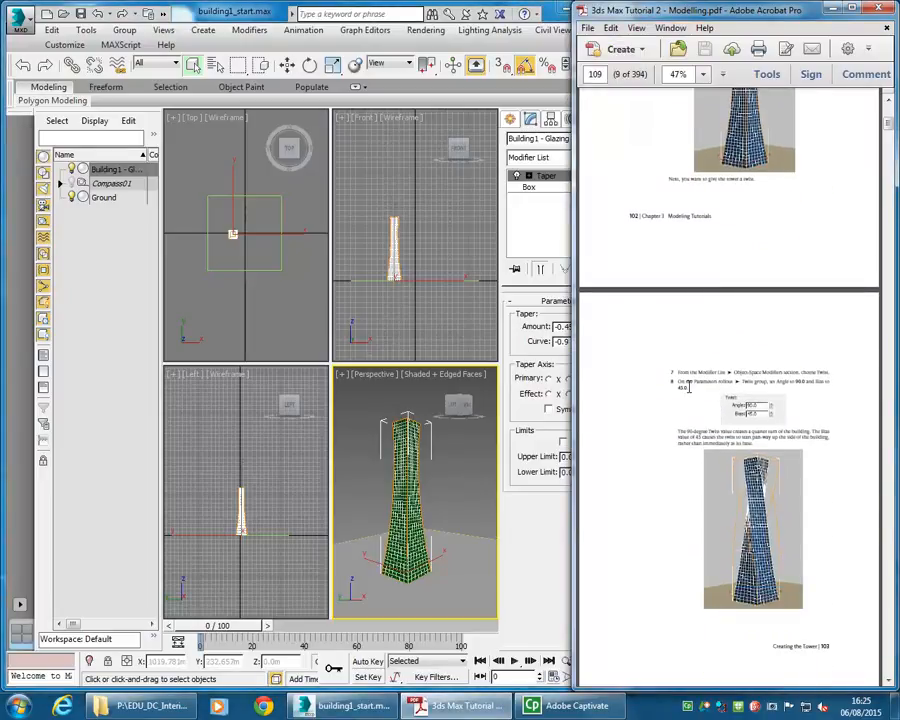
left_click_drag(677, 371, 828, 371)
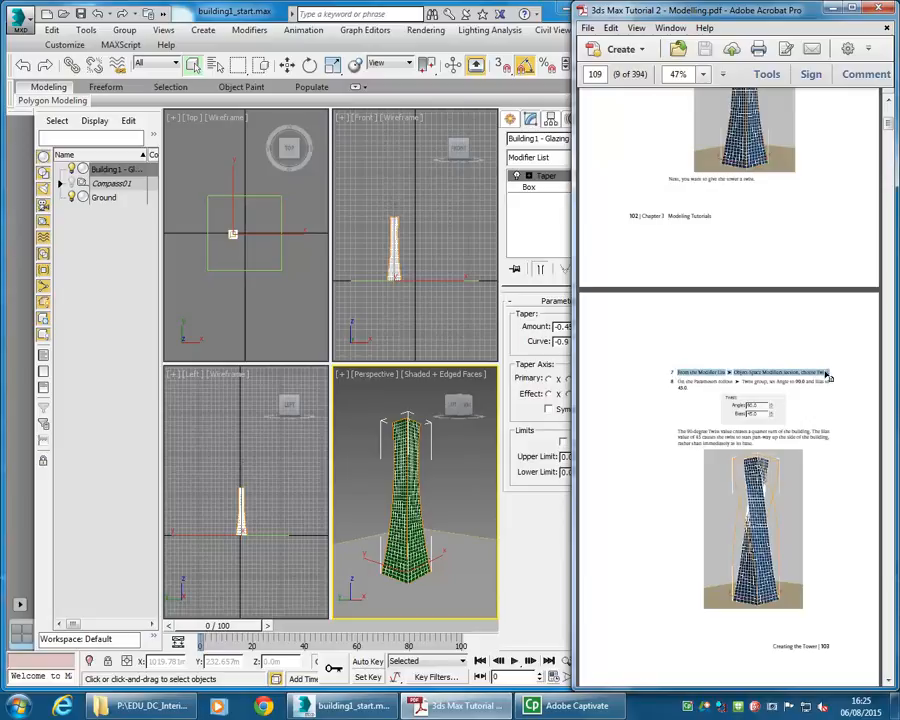
left_click(560, 160)
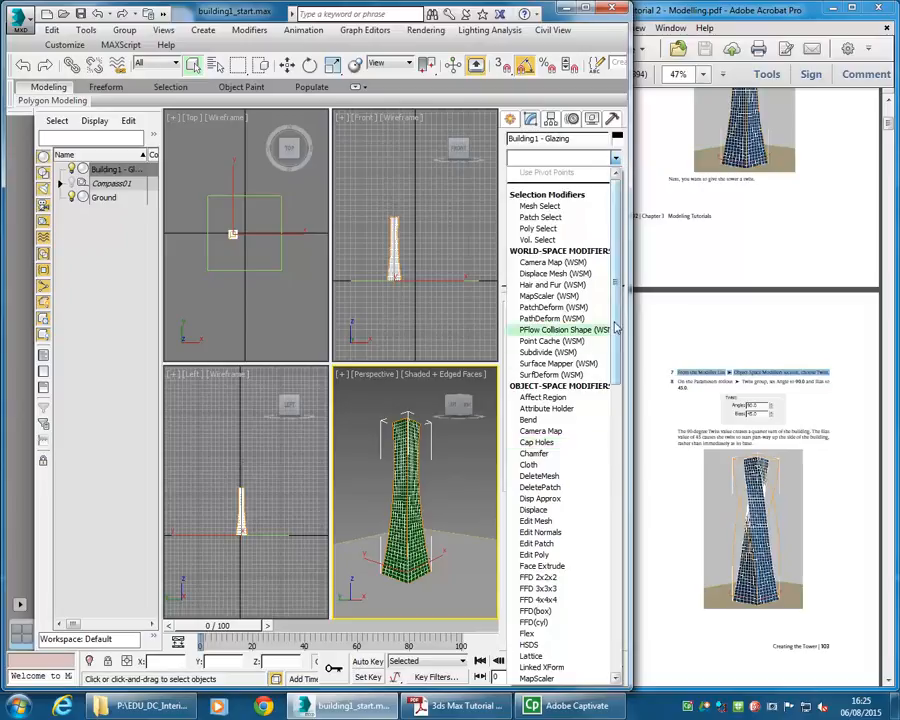
left_click(618, 458)
scroll(560, 530, "down", 9)
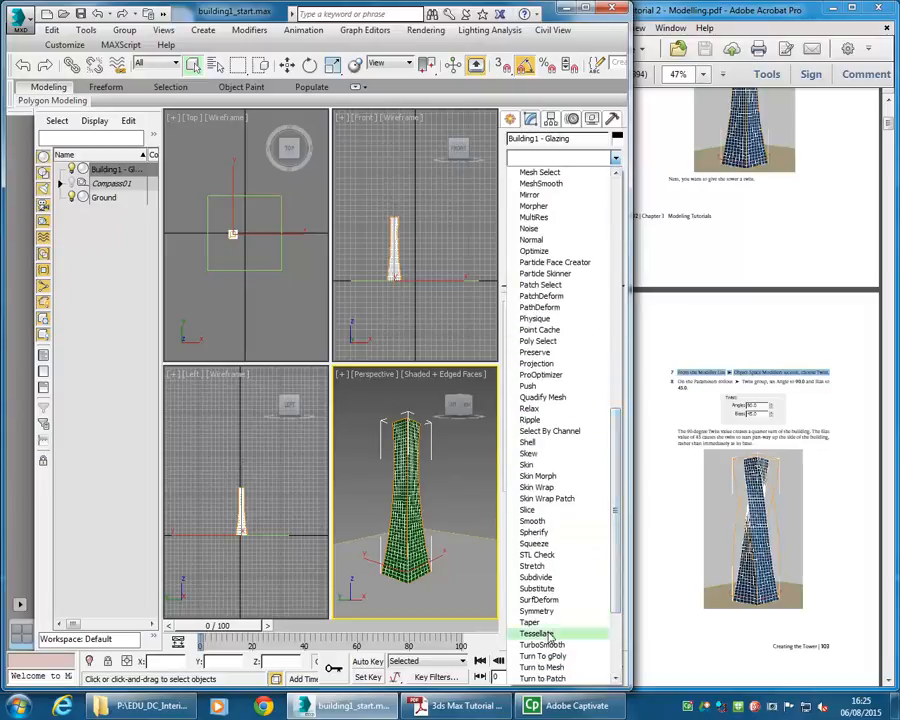
scroll(540, 595, "down", 1)
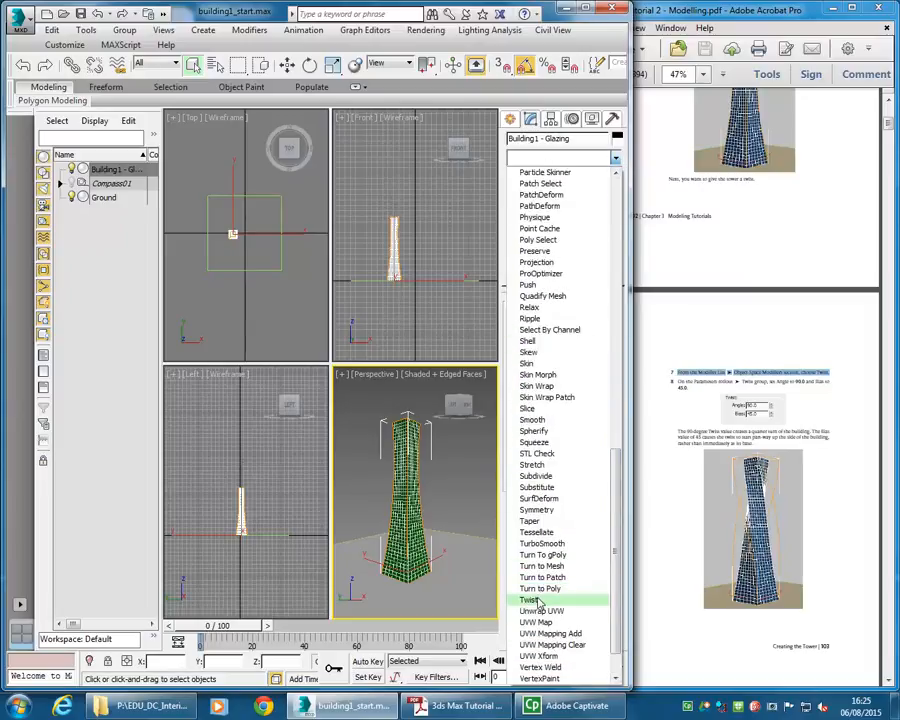
left_click(539, 601)
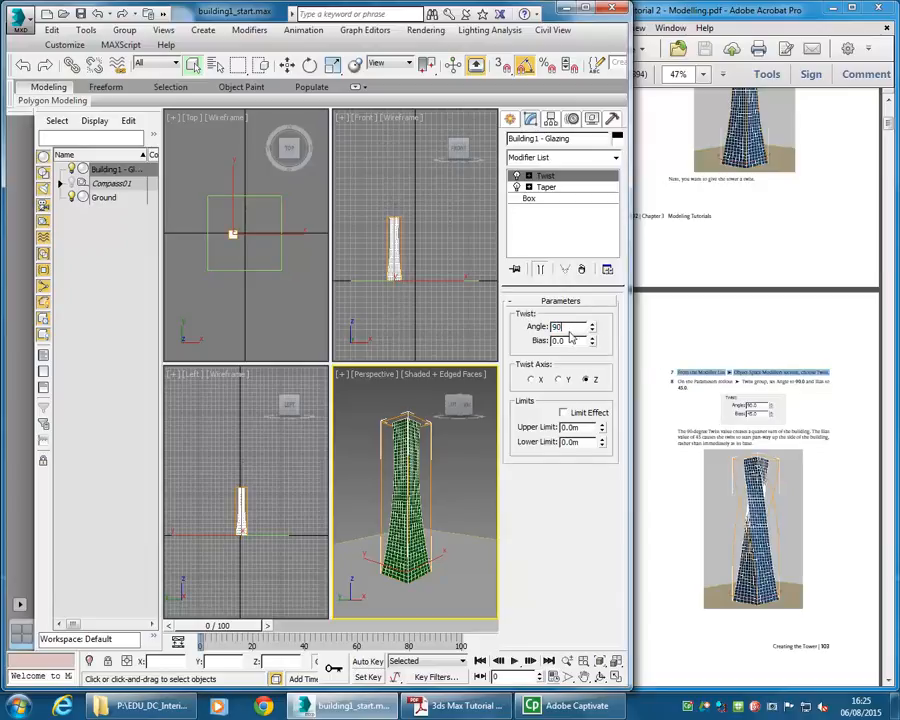
- Set the twist angle to 90 and the bias to 45
type("90")
key("Tab")
type("45")
key("Return")
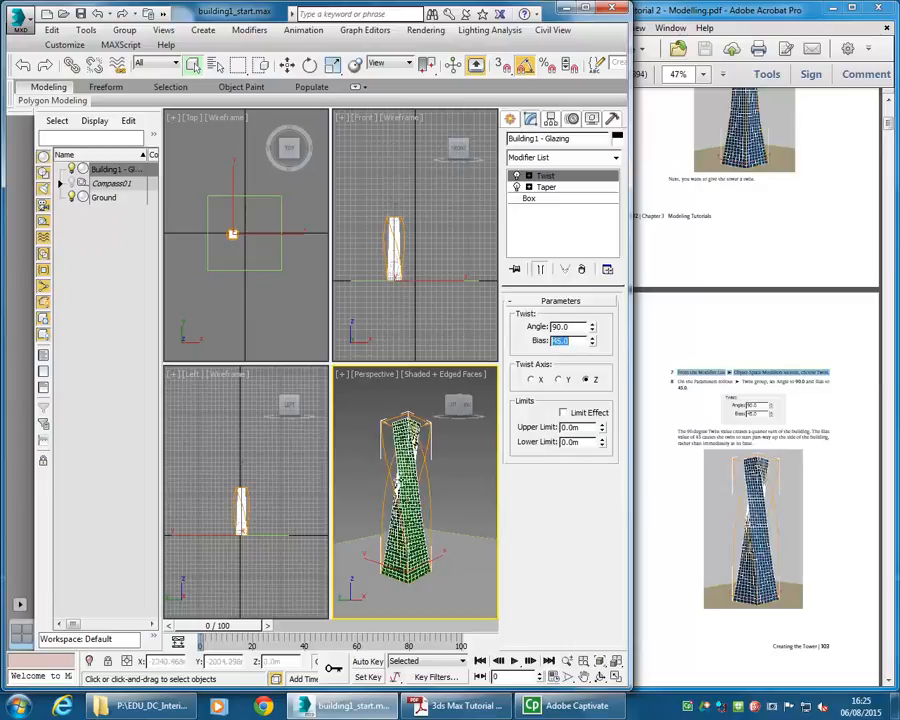
- Apply an FFD(box) modifier on top of the Twist modifier
left_click(732, 448)
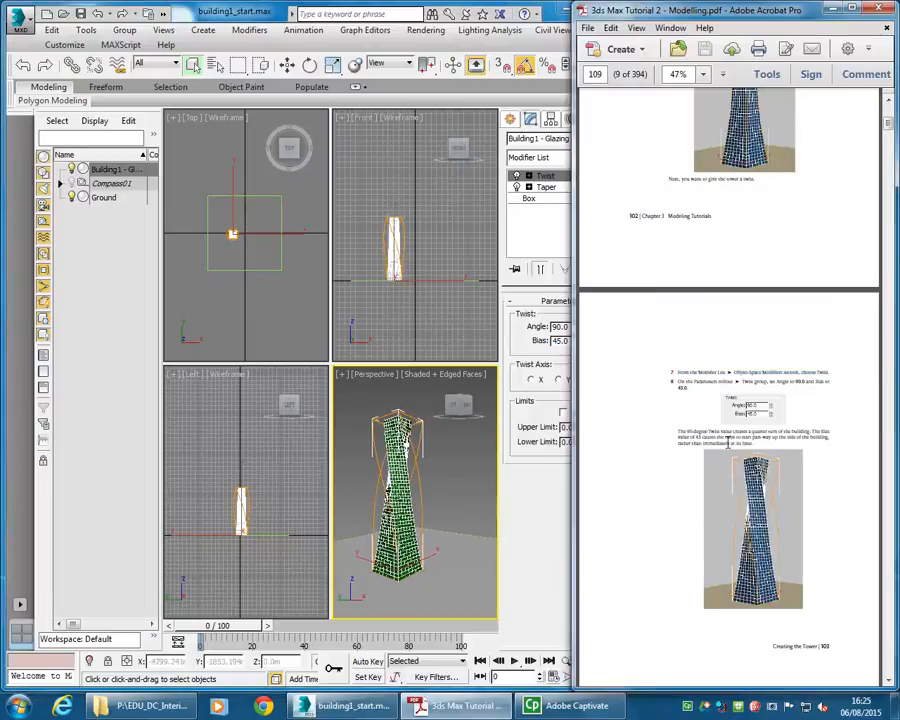
scroll(715, 400, "down", 10)
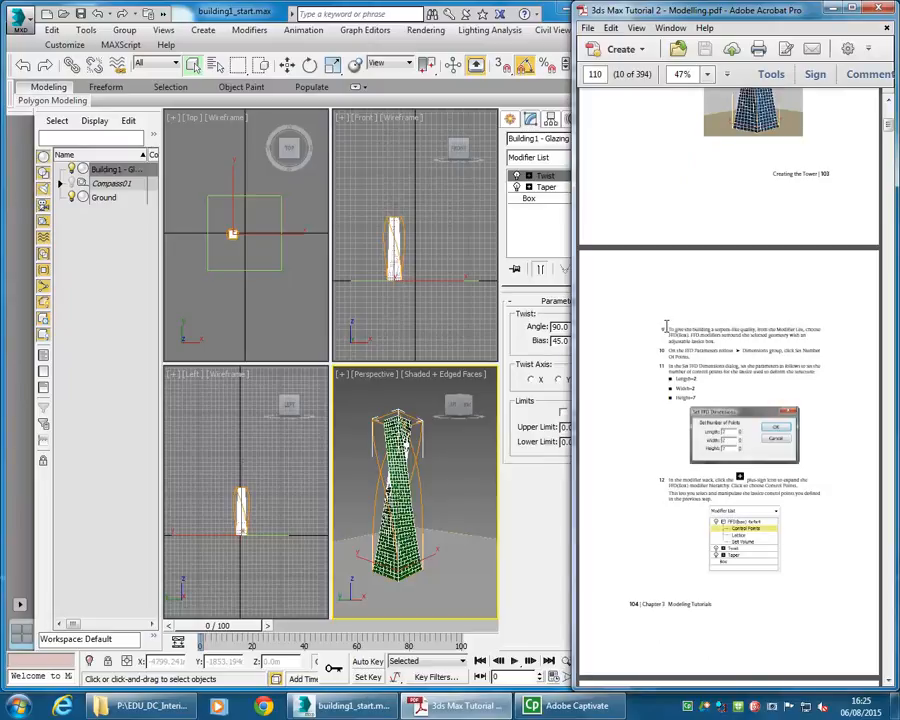
left_click_drag(668, 328, 733, 350)
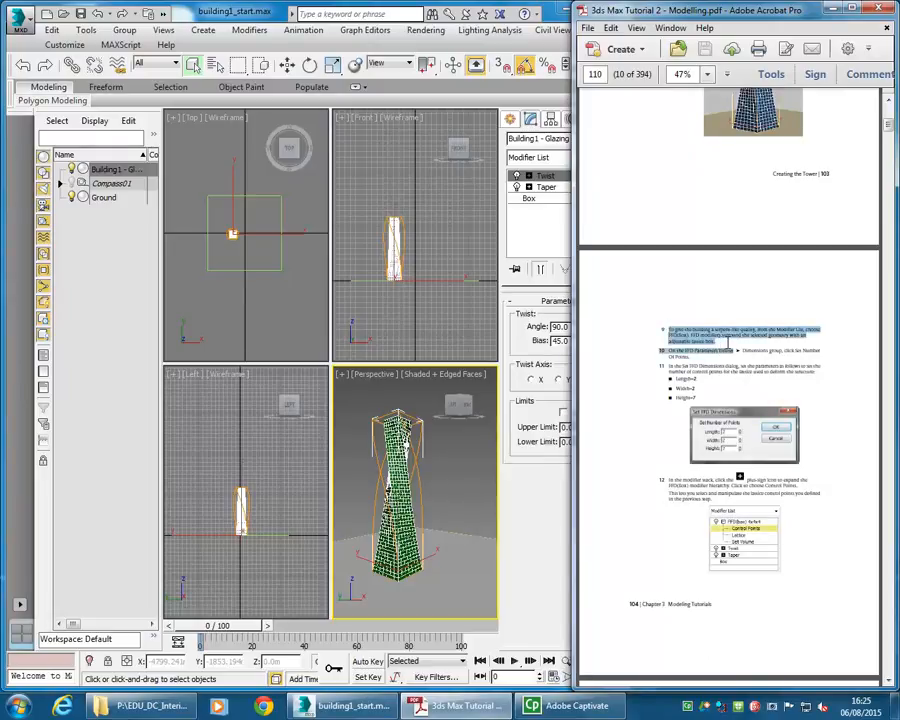
left_click(706, 342)
left_click_drag(664, 327, 716, 341)
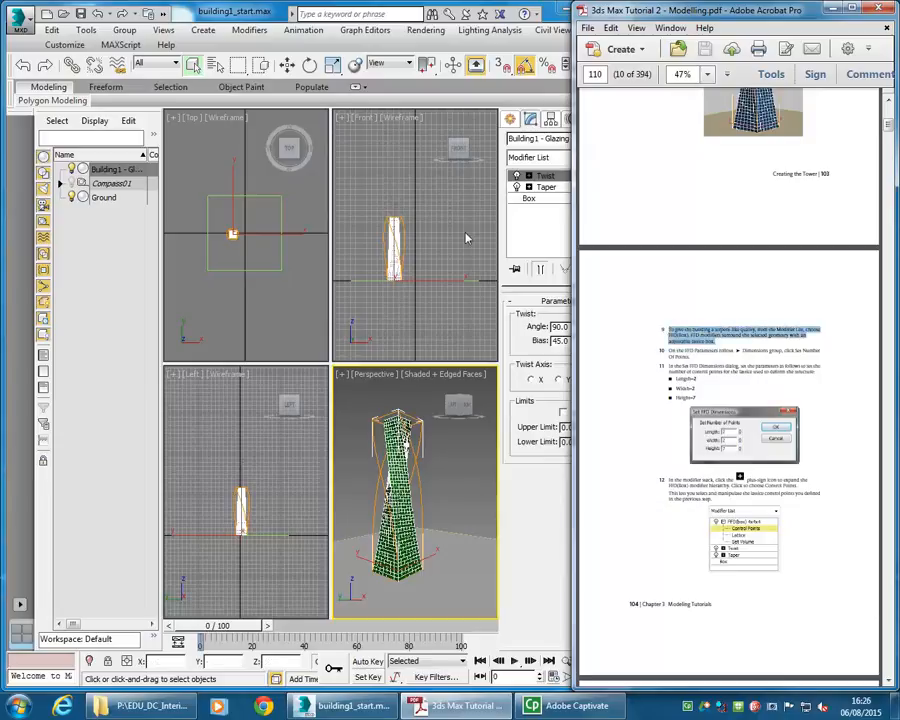
left_click(545, 160)
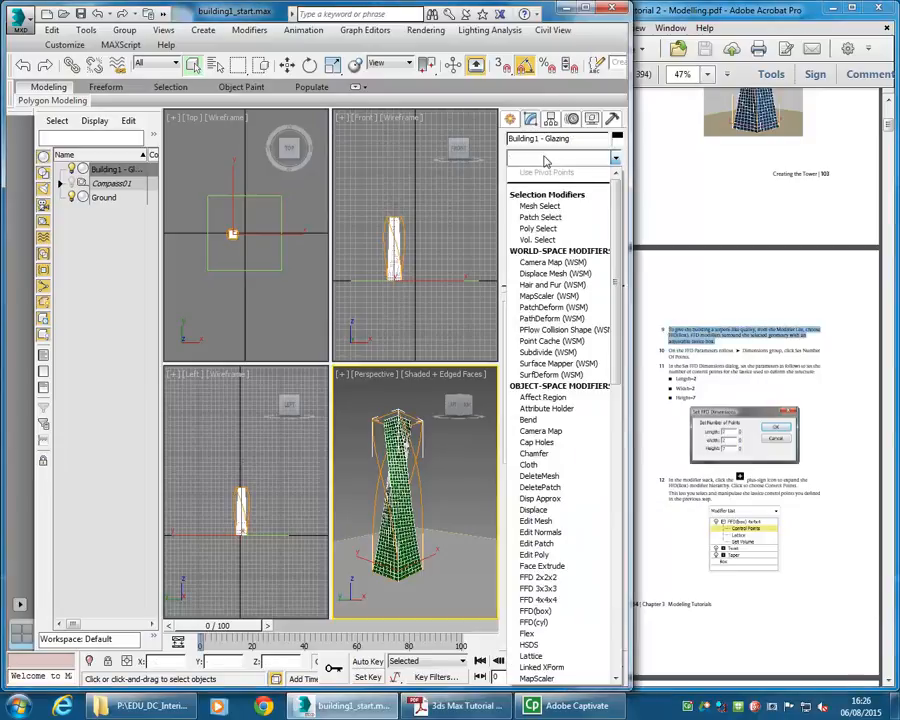
scroll(566, 430, "down", 4)
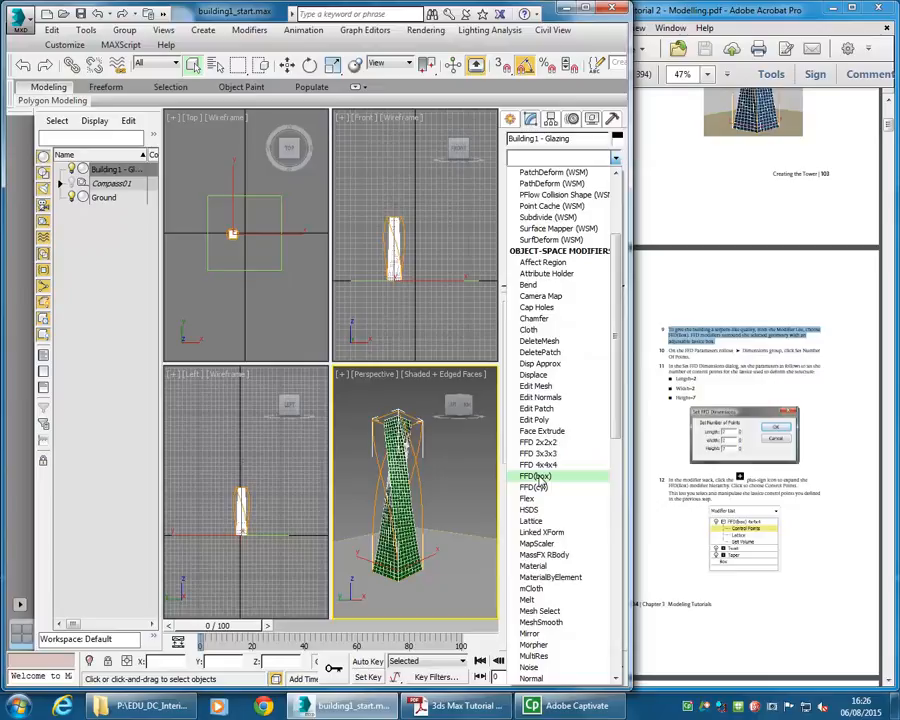
left_click(537, 477)
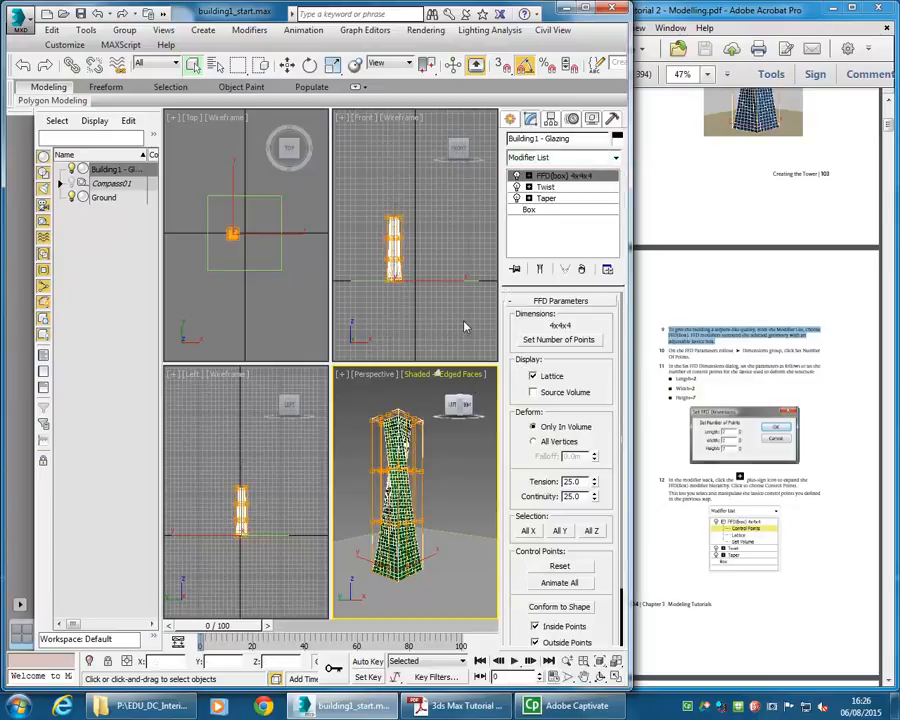
- Set the FFD lattice dimensions to 2 × 2 × 7 control points
left_click(552, 339)
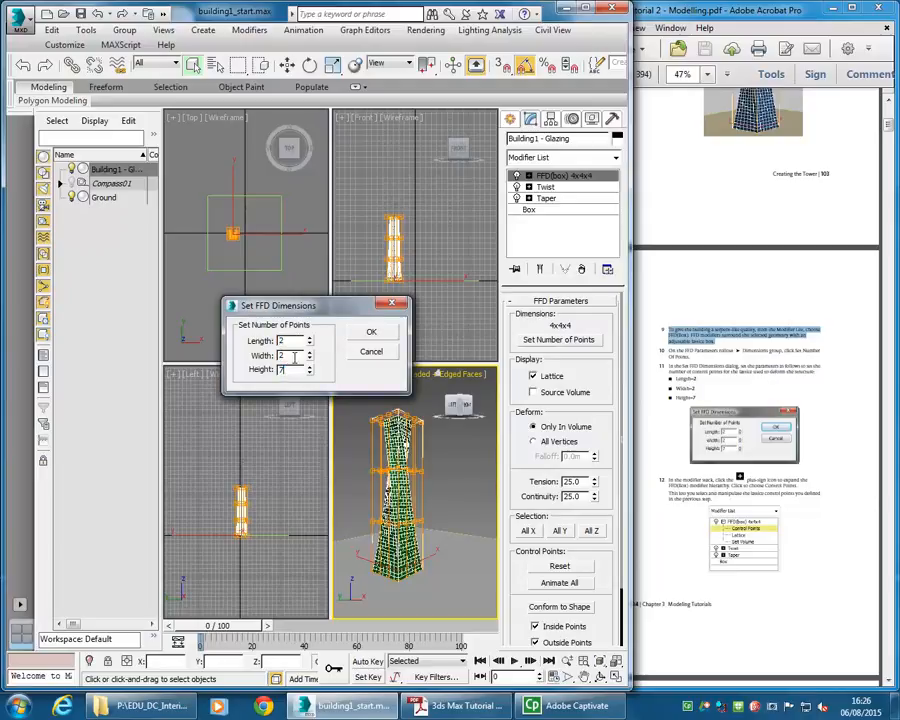
left_click(370, 333)
left_click(402, 253)
middle_click_drag(403, 254, 427, 262)
middle_click_drag(437, 324, 428, 321)
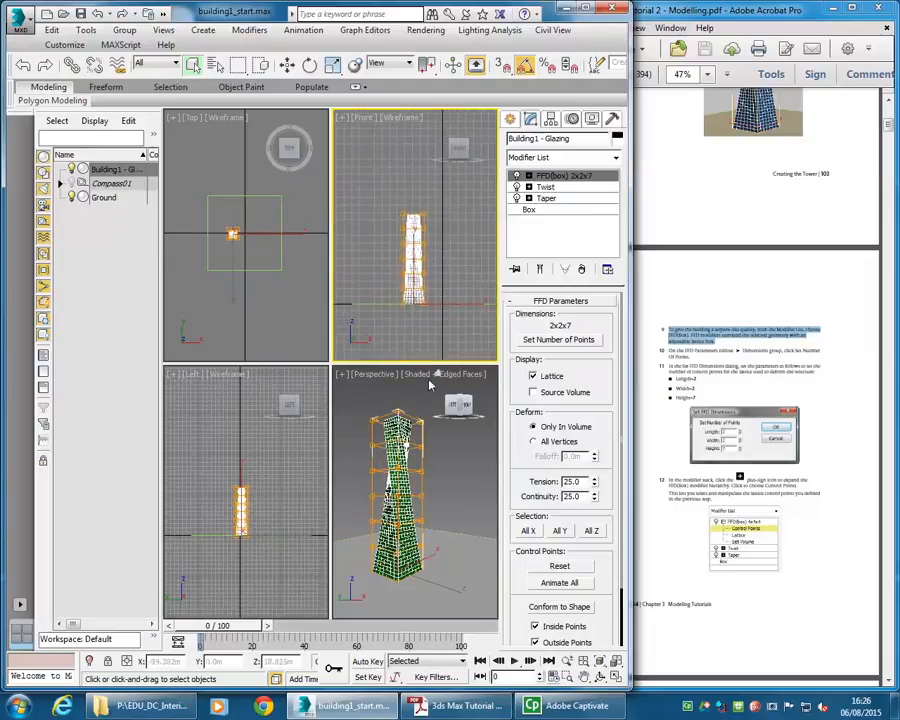
left_click(616, 676)
left_click(616, 676)
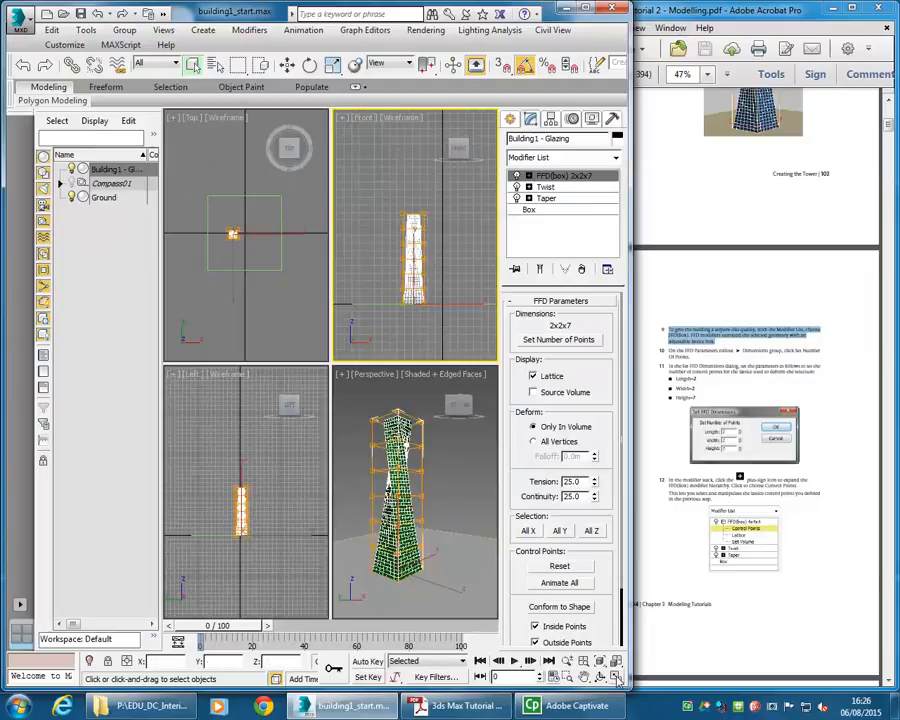
- Zoom into the tower in the front view and read the tutorial's instructions for editing the FFD control points
left_click(616, 676)
left_click(616, 676)
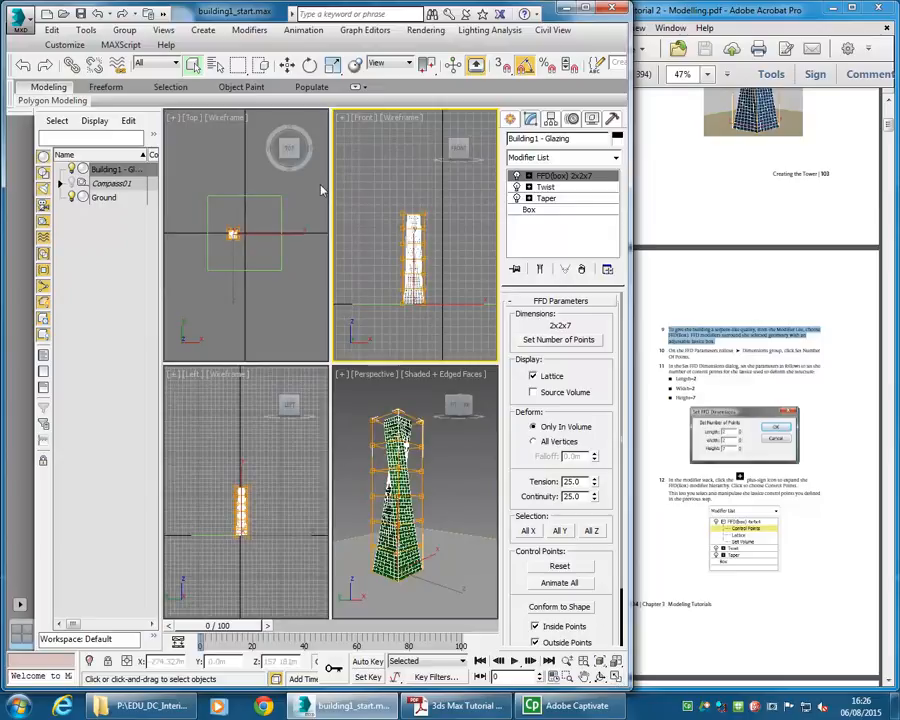
middle_click_drag(401, 233, 365, 187)
scroll(380, 219, "up", 3)
left_click(700, 388)
scroll(705, 385, "down", 10)
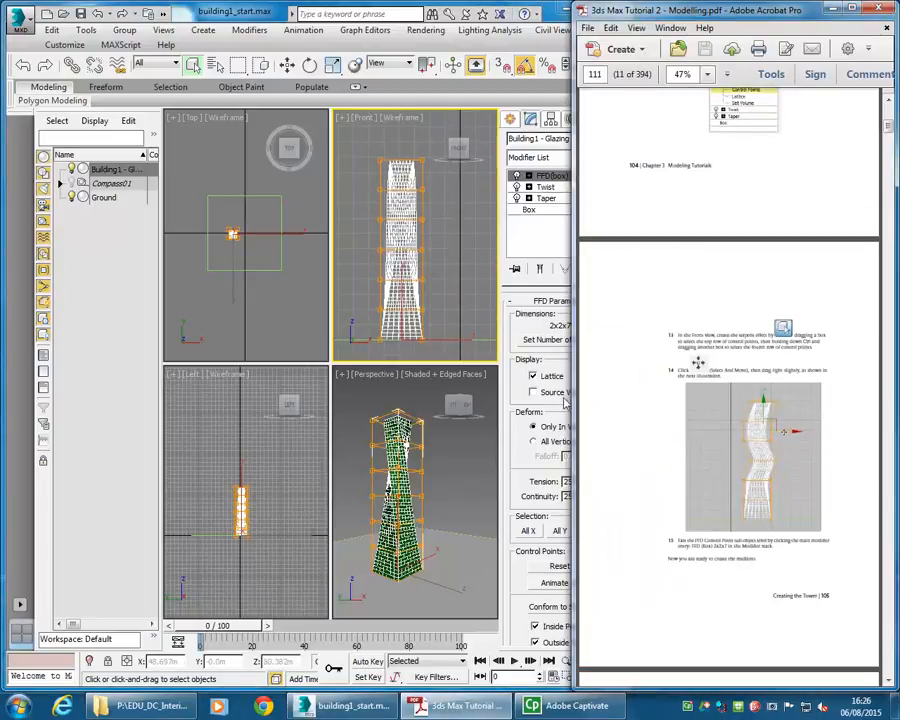
- At the FFD's Control Points level, select rows of points in the front view and move them sideways to bend the tower into an S-curve
left_click(449, 406)
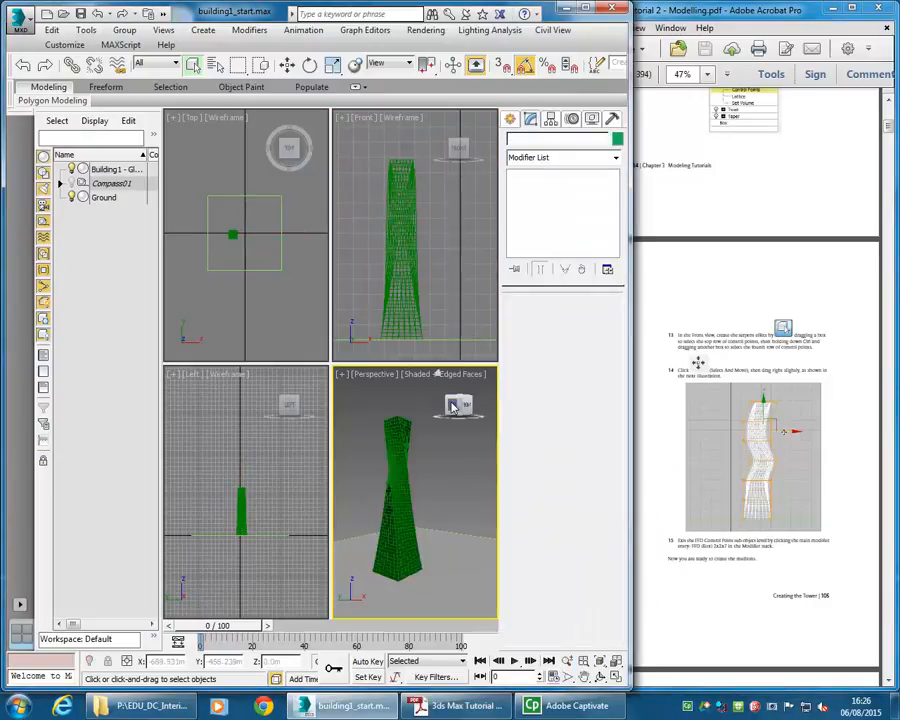
left_click(462, 404)
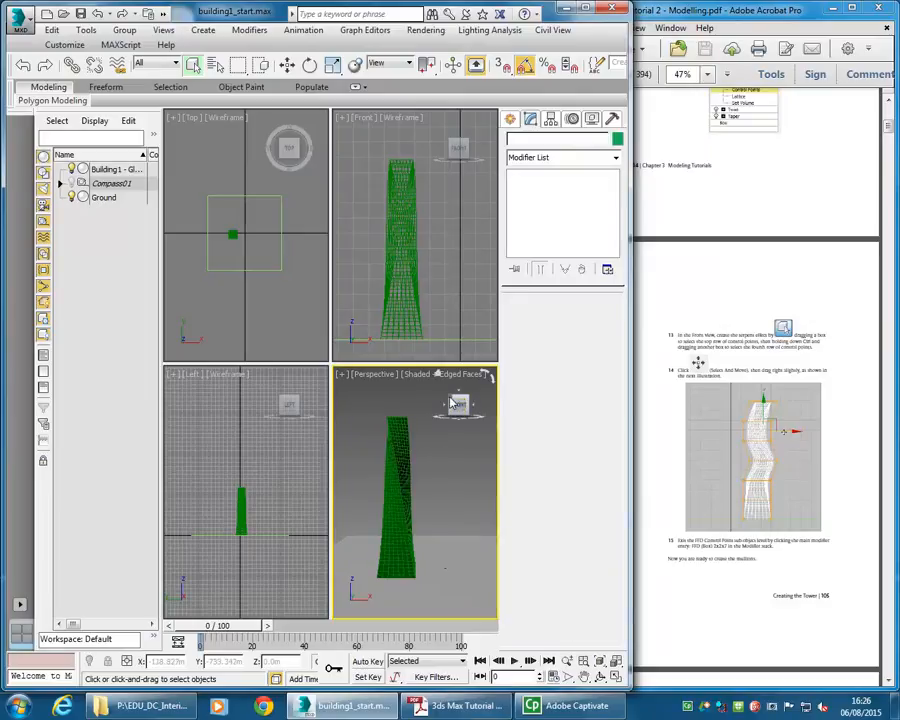
left_click(455, 403)
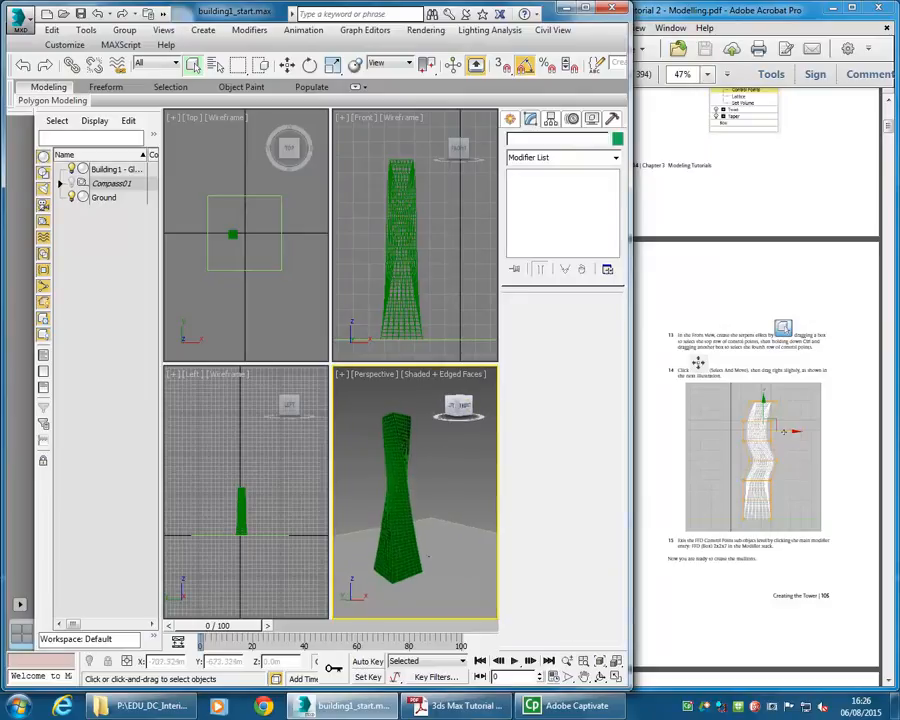
left_click(393, 222)
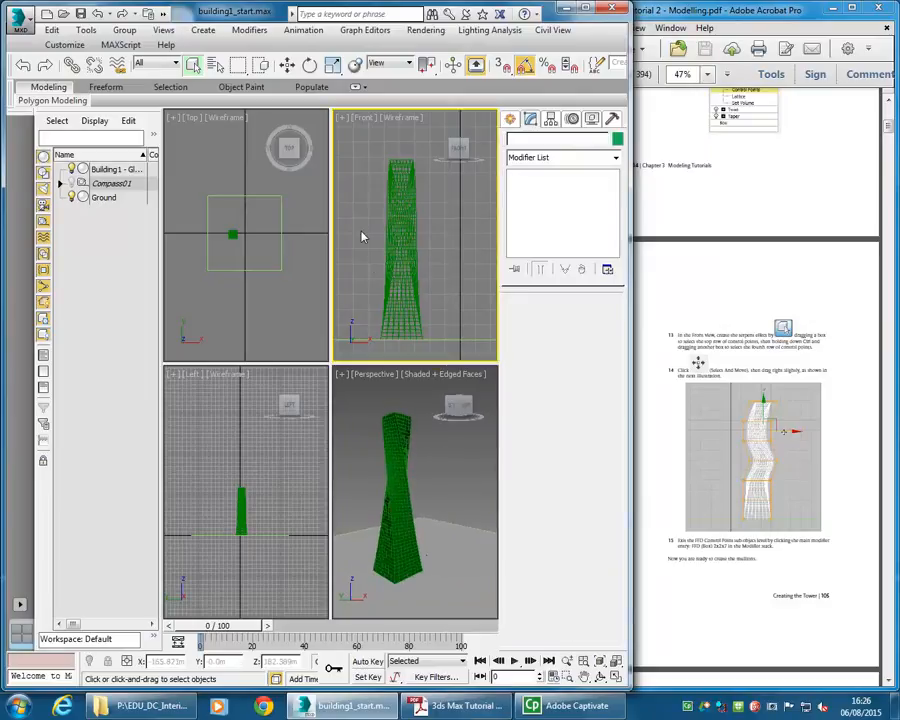
left_click(405, 249)
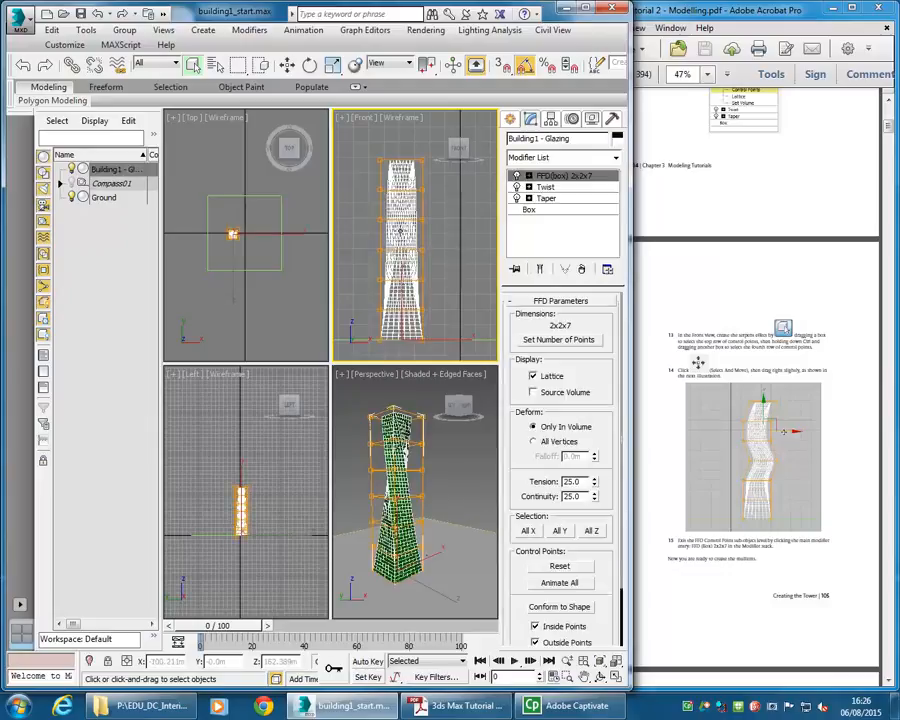
left_click(719, 333)
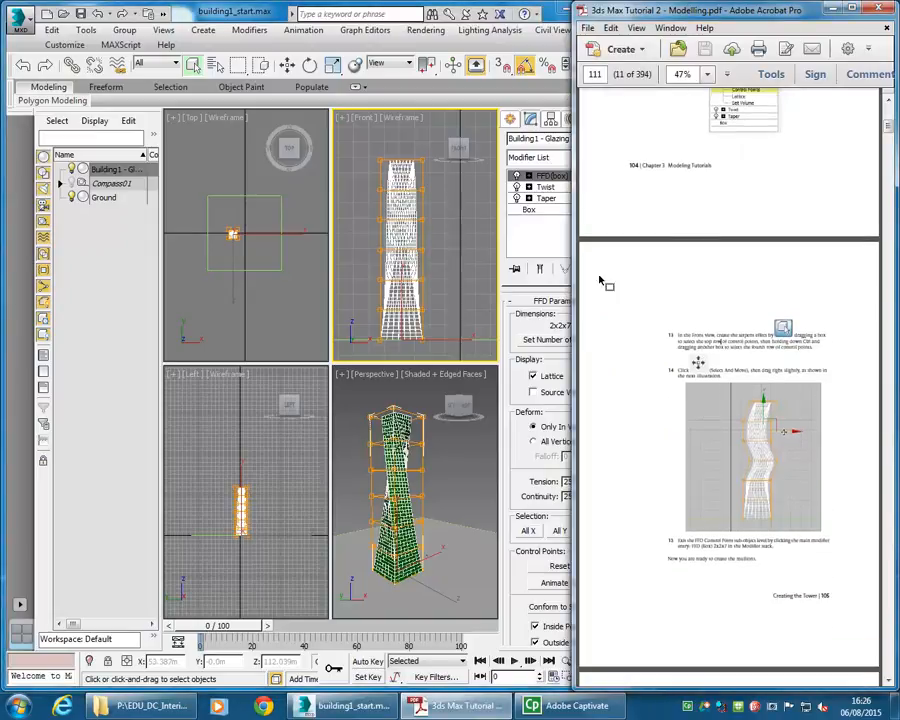
scroll(701, 247, "up", 3)
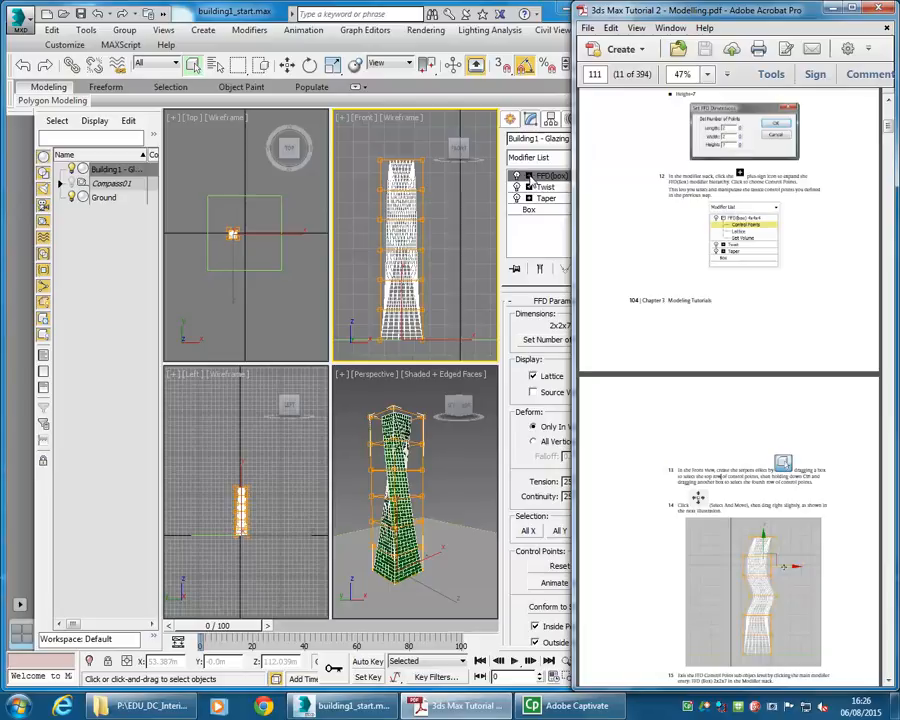
left_click(529, 176)
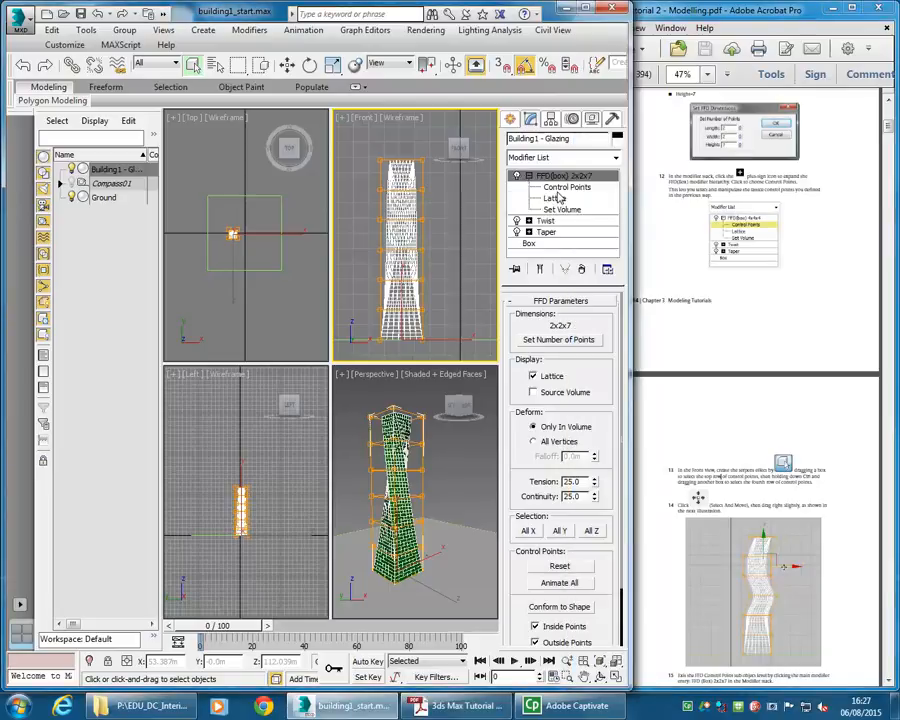
left_click(553, 189)
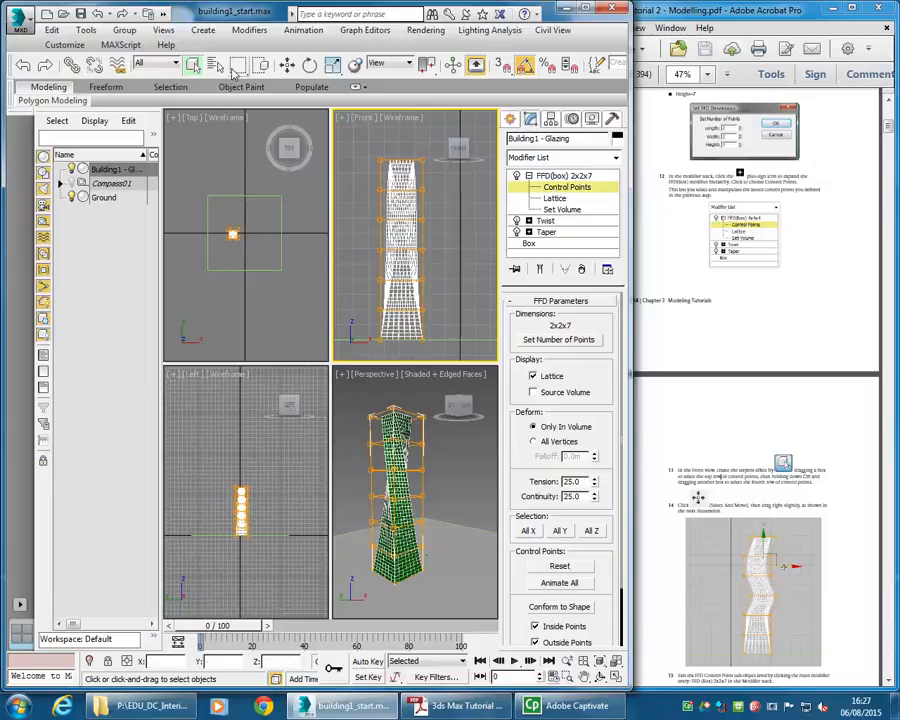
left_click(287, 66)
left_click_drag(359, 148, 446, 174)
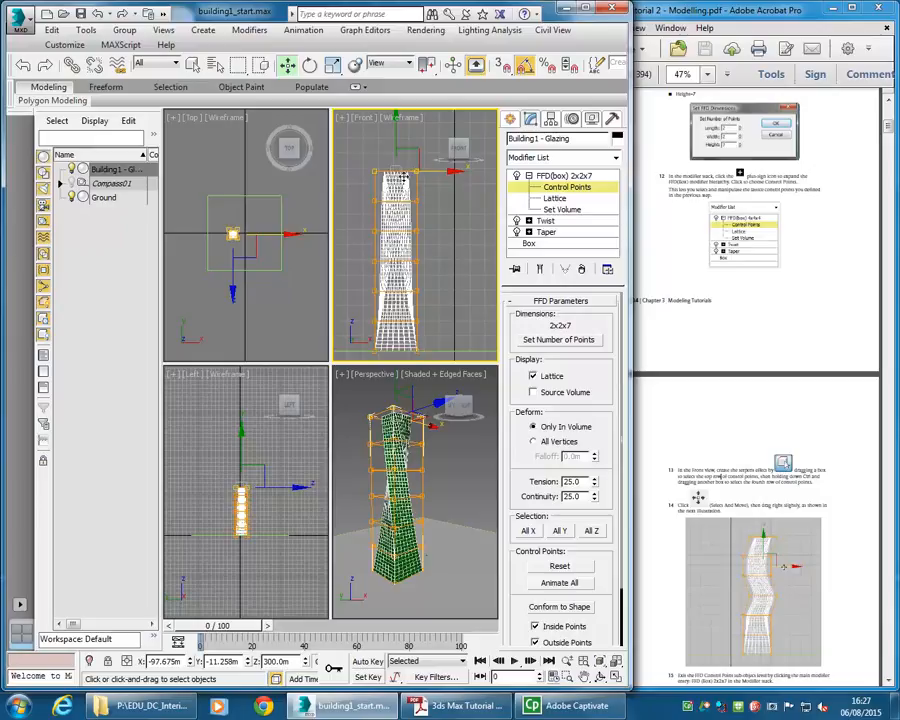
left_click_drag(419, 170, 434, 198)
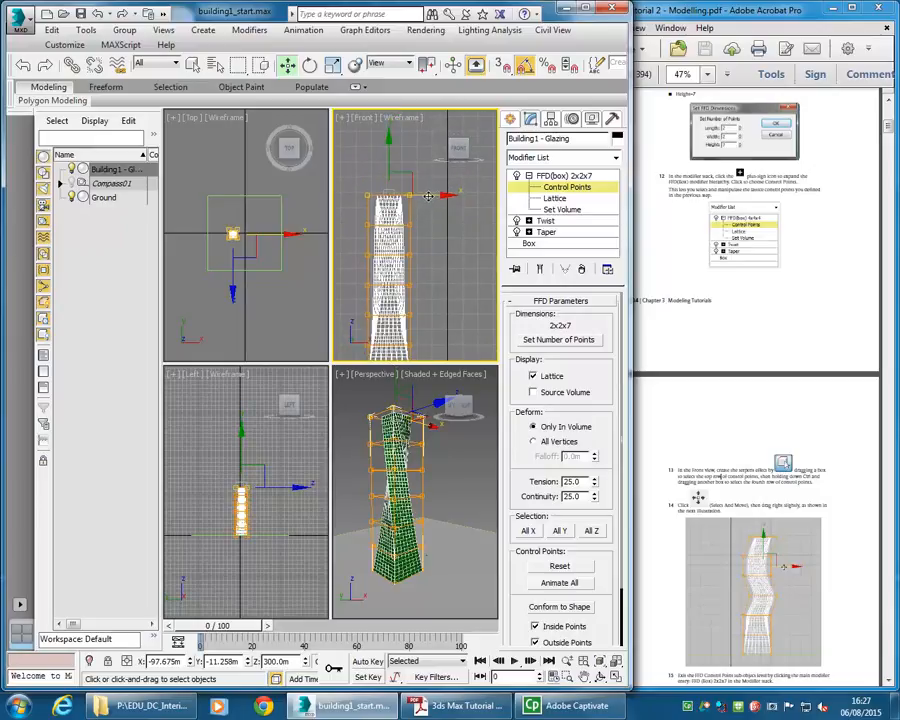
left_click_drag(427, 196, 434, 237)
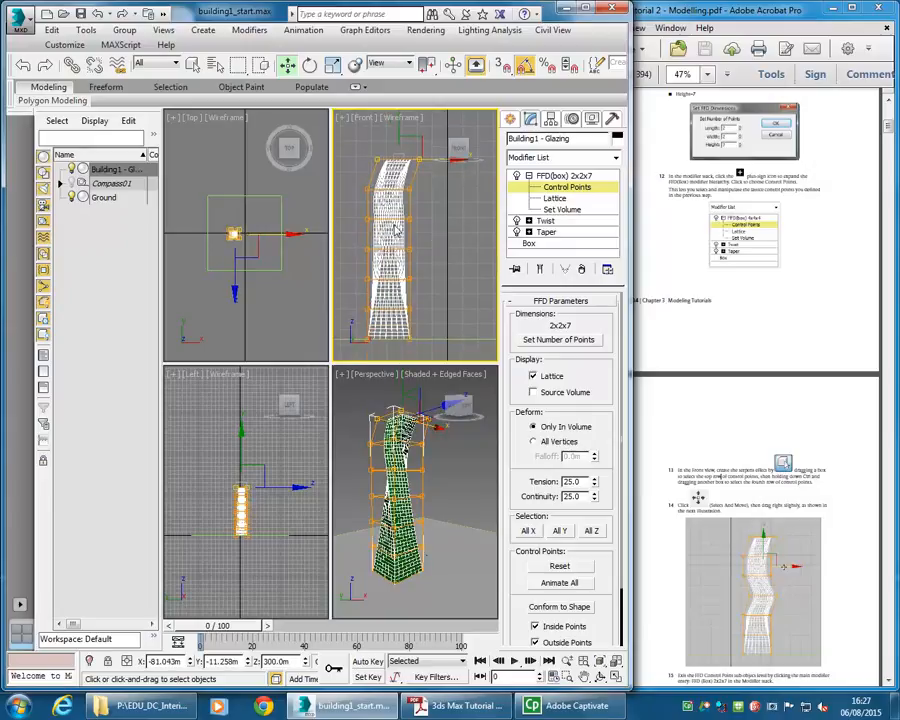
left_click_drag(358, 243, 440, 248)
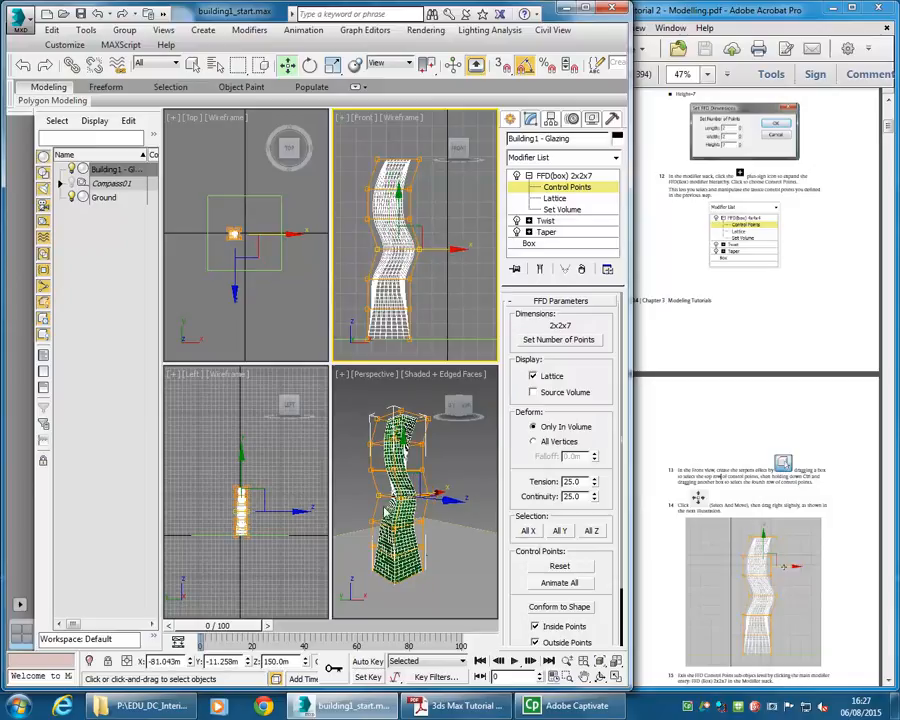
- Scroll the tutorial to the next section on saving and adding mullions
left_click(360, 481)
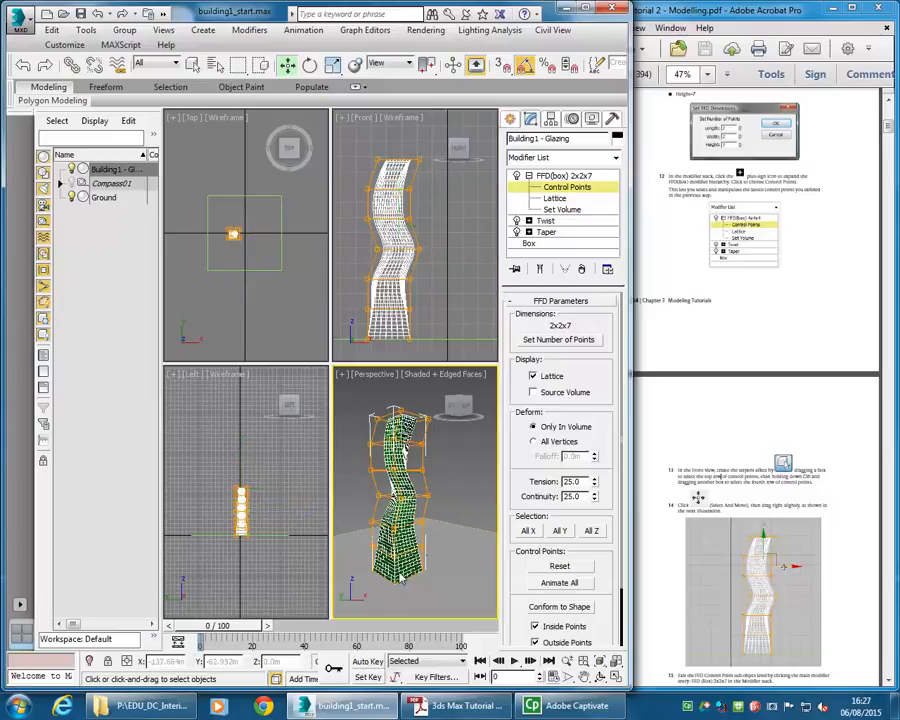
left_click(709, 481)
scroll(698, 497, "down", 7)
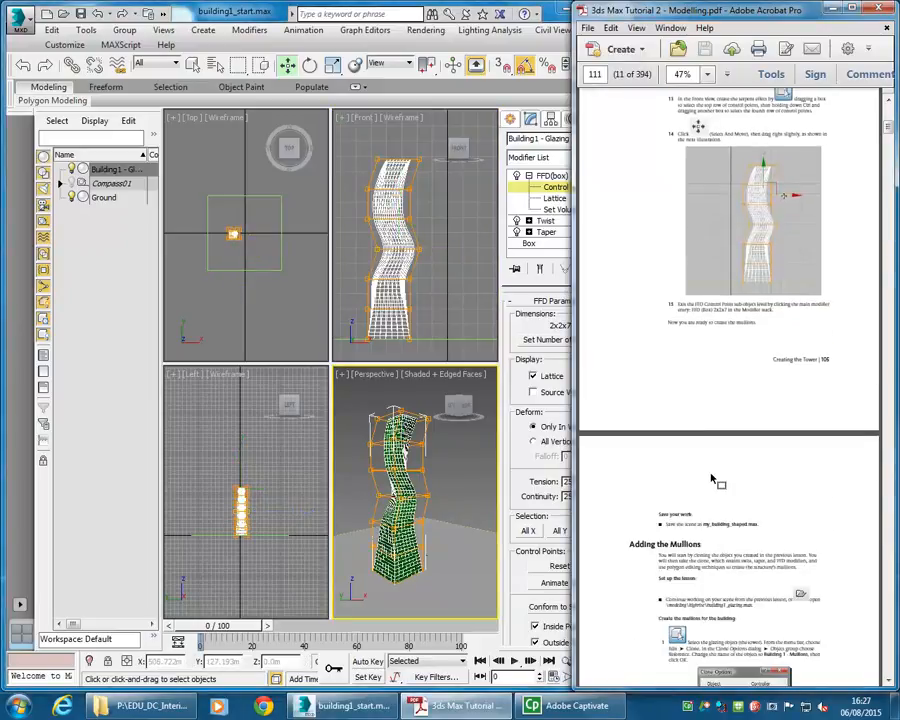
scroll(686, 300, "down", 6)
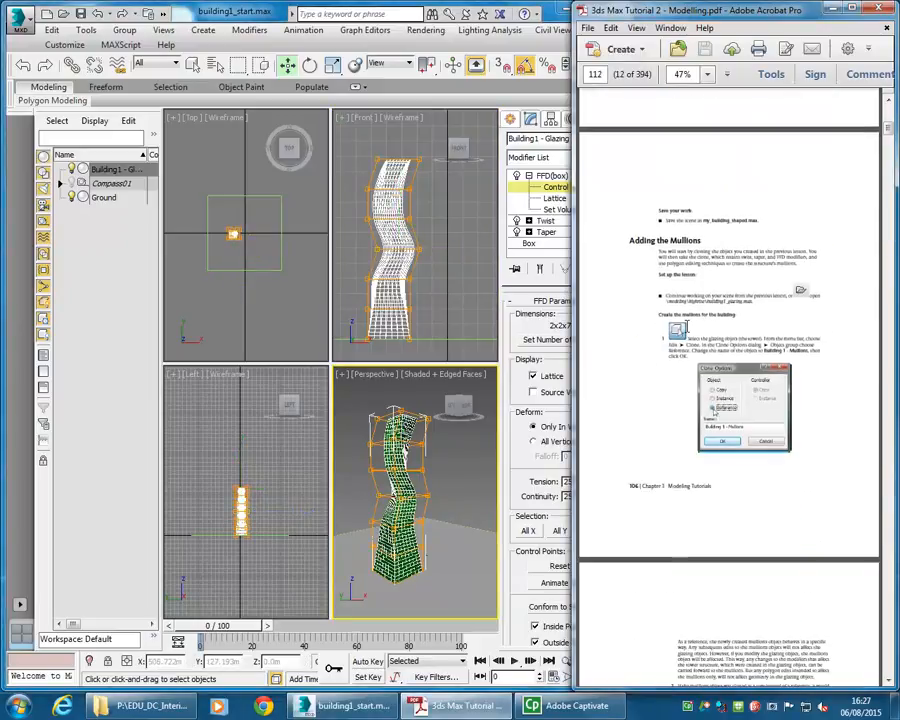
scroll(683, 256, "up", 1)
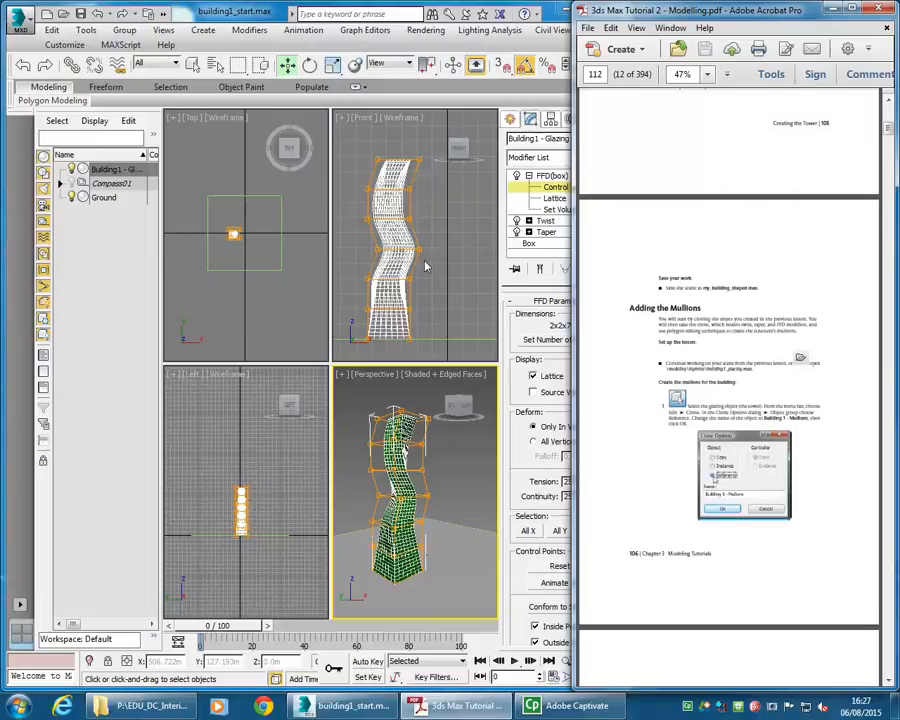
- Save the scene as building1_glazing.max in the 2015 > ID Digital Environments folder
left_click(15, 22)
left_click(15, 22)
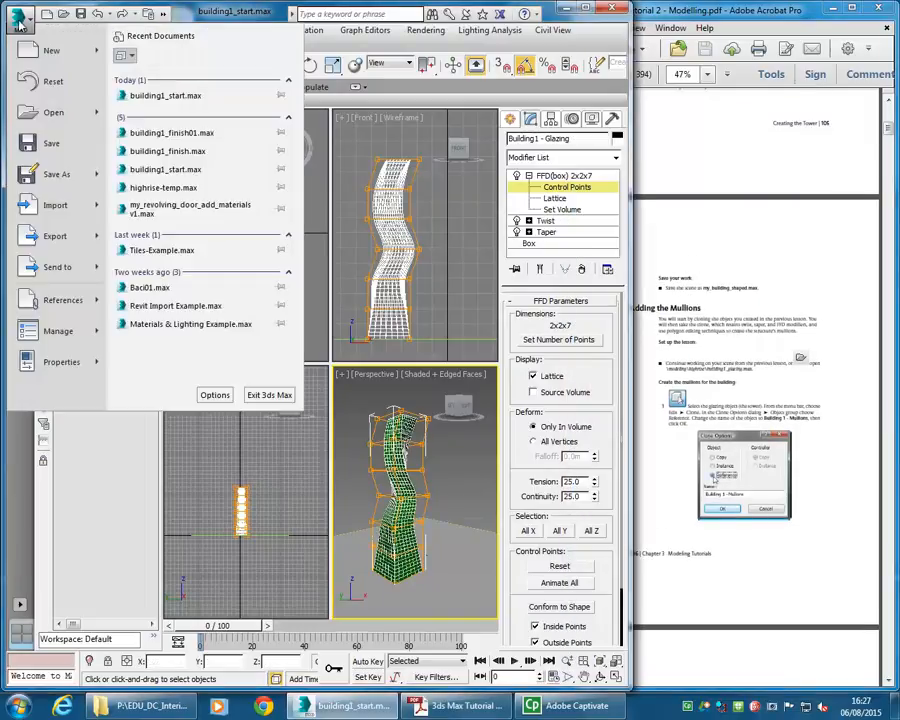
left_click(24, 130)
left_click(226, 58)
left_click(155, 230)
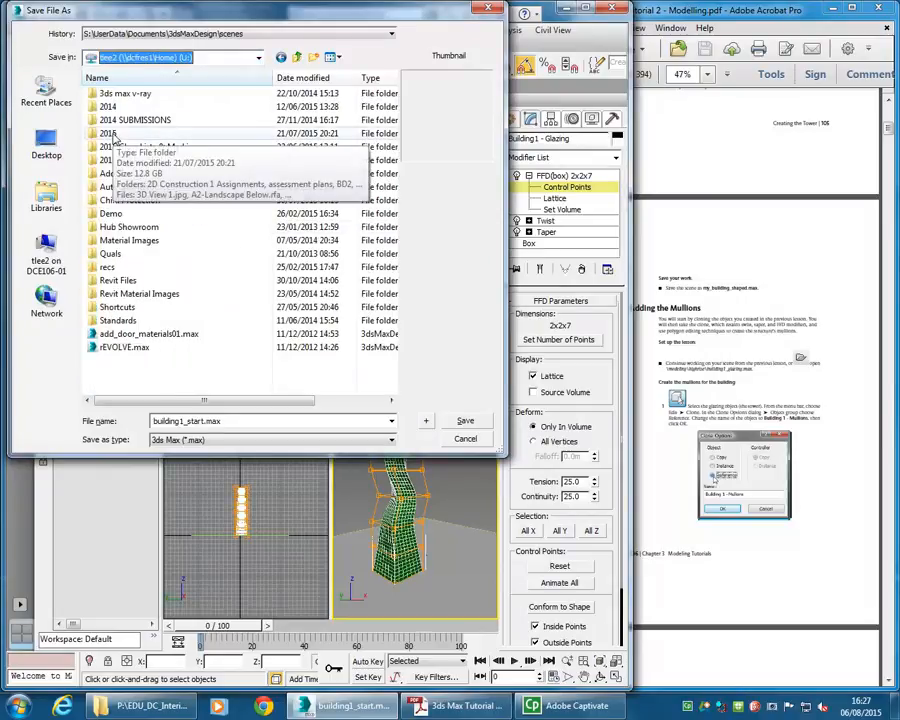
double_click(110, 134)
double_click(122, 214)
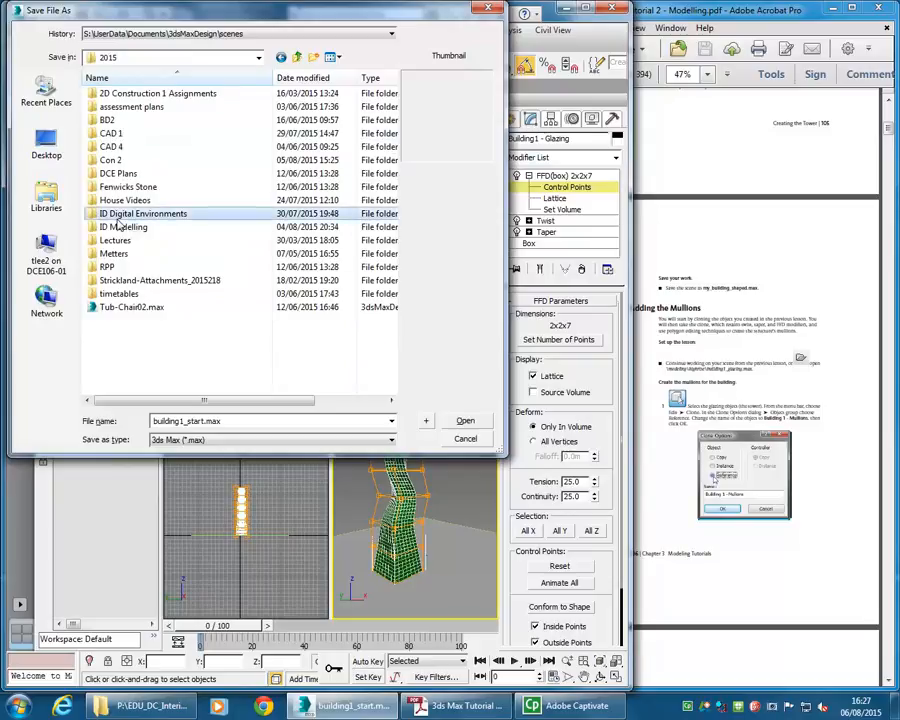
double_click(222, 423)
left_click(189, 423)
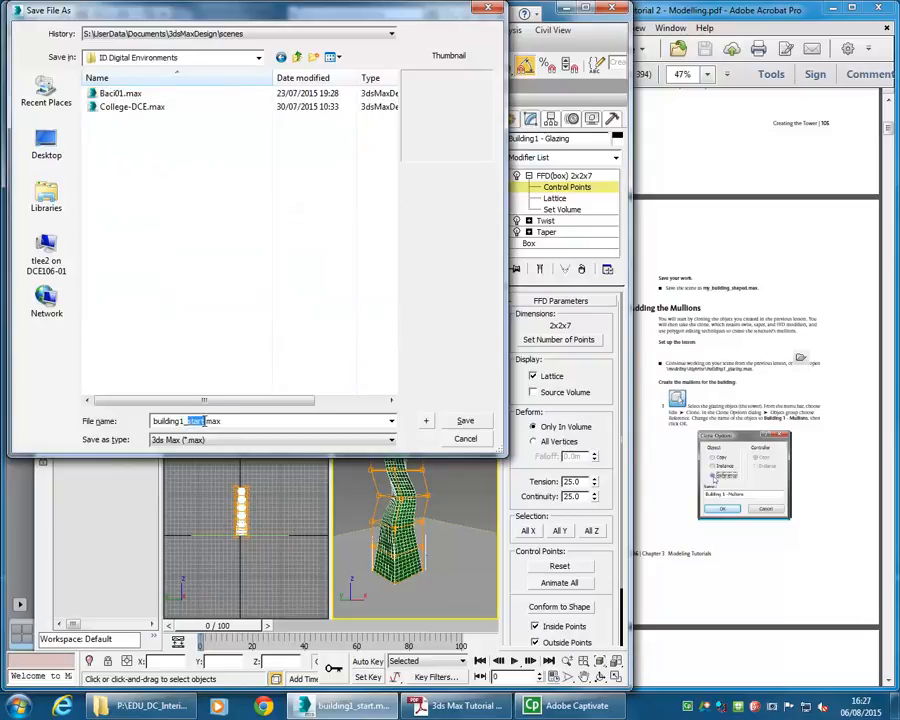
type("glazing")
left_click(465, 421)
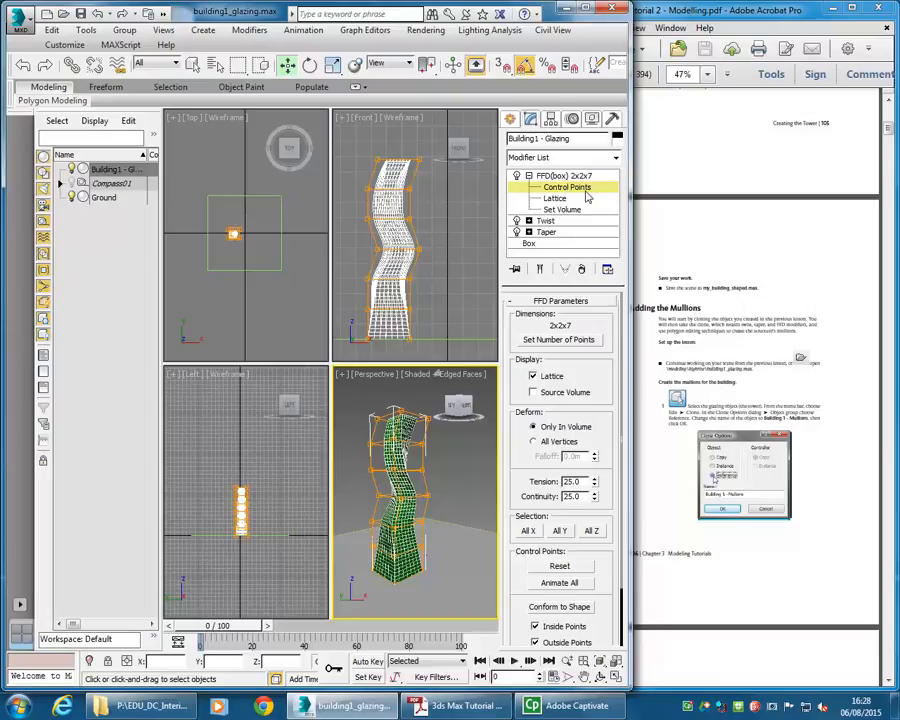
- Leave the Control Points level and change the building's object colour to light blue
left_click(543, 177)
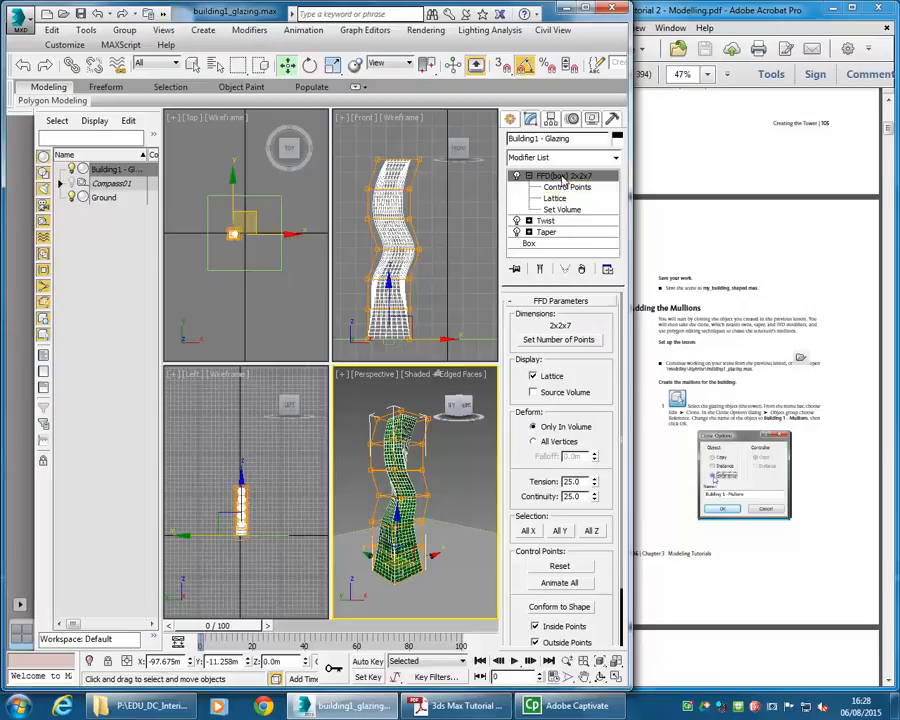
left_click(529, 176)
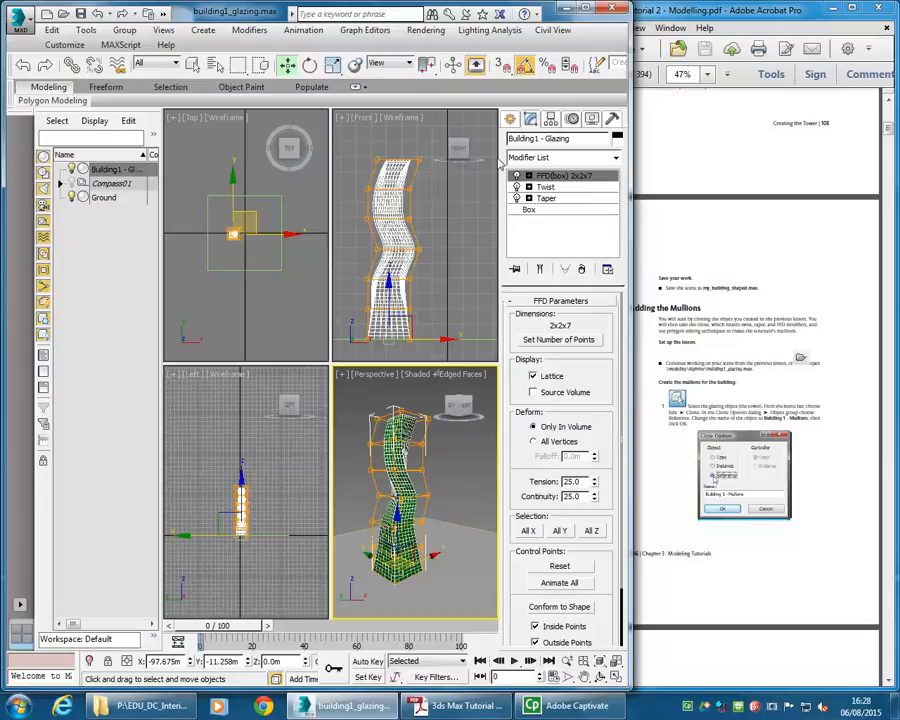
left_click(510, 119)
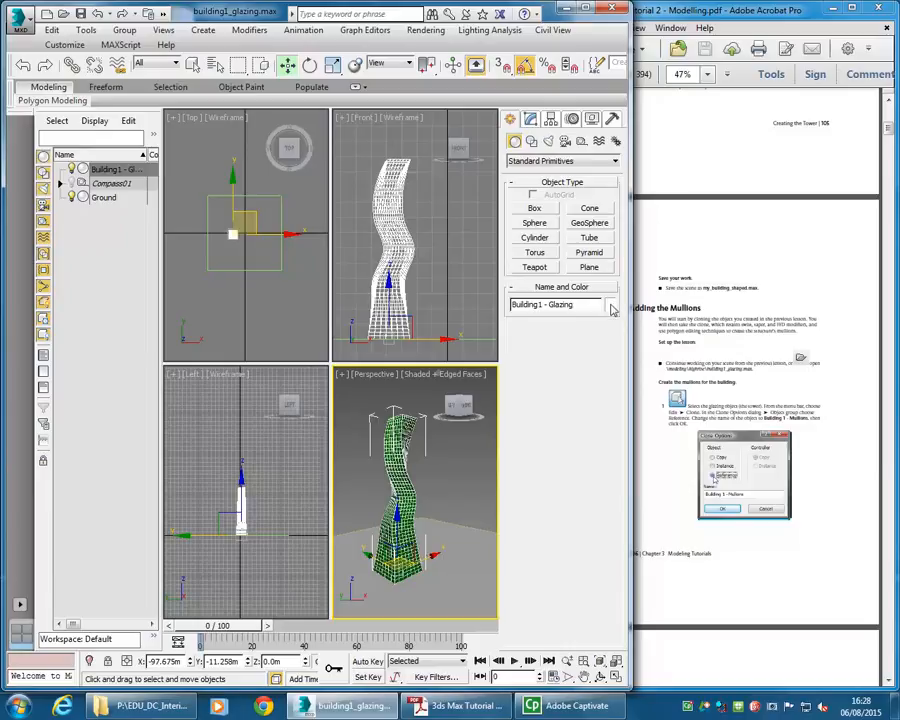
left_click(530, 119)
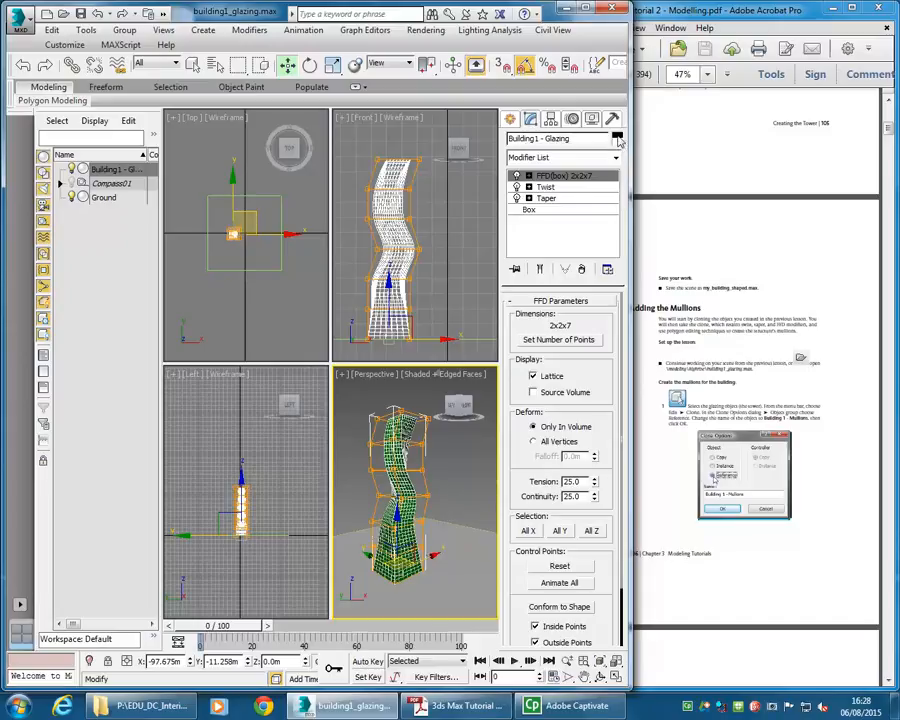
left_click(617, 139)
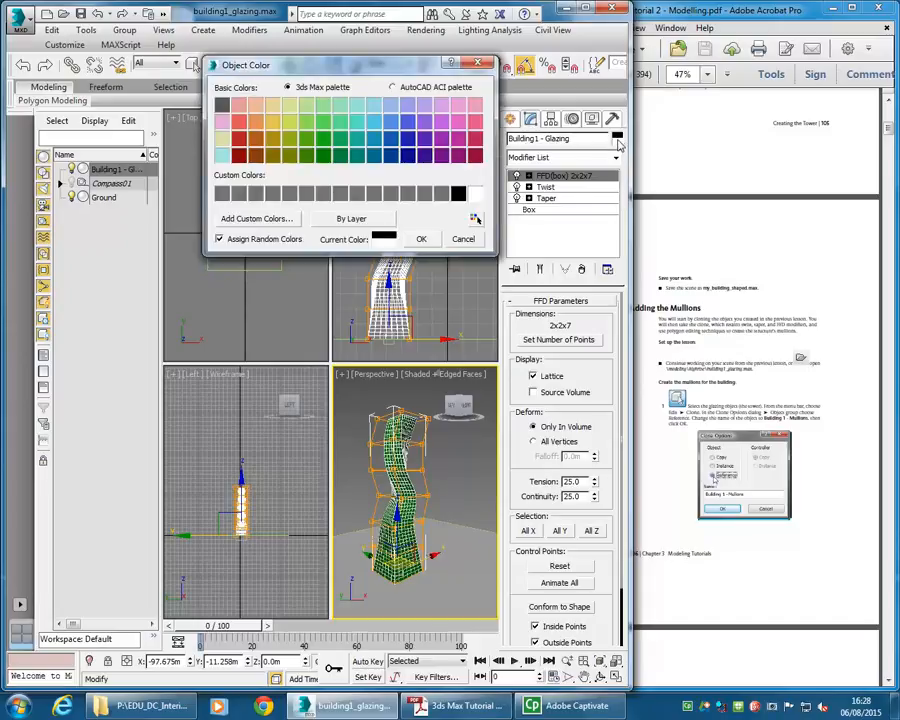
left_click(390, 121)
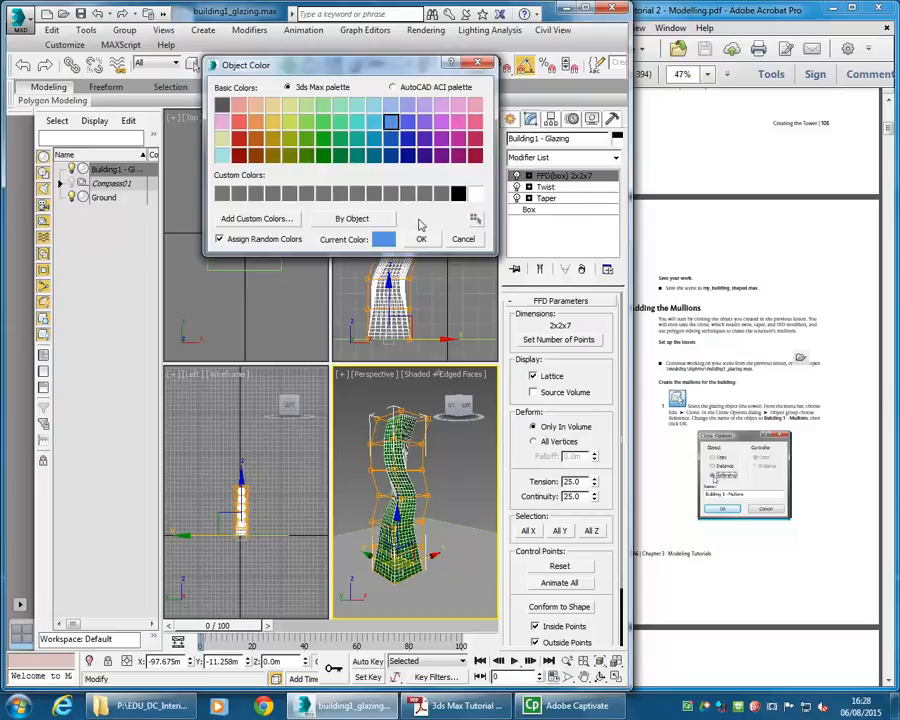
left_click(425, 241)
left_click(440, 499)
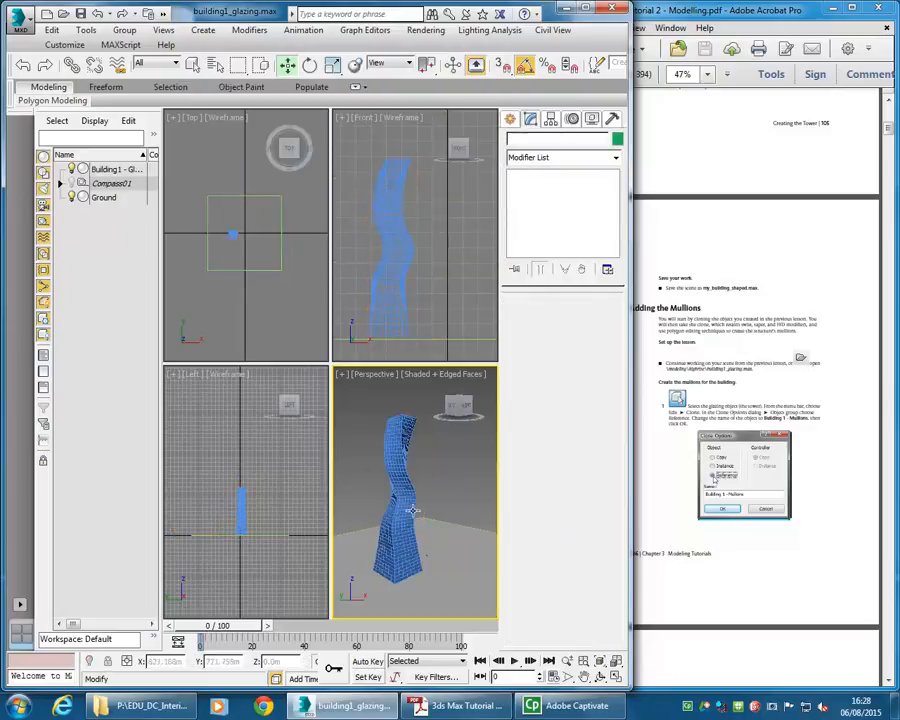
- Select the building and read the tutorial's steps for cloning the glazing object into mullions
left_click(683, 341)
scroll(670, 352, "down", 1)
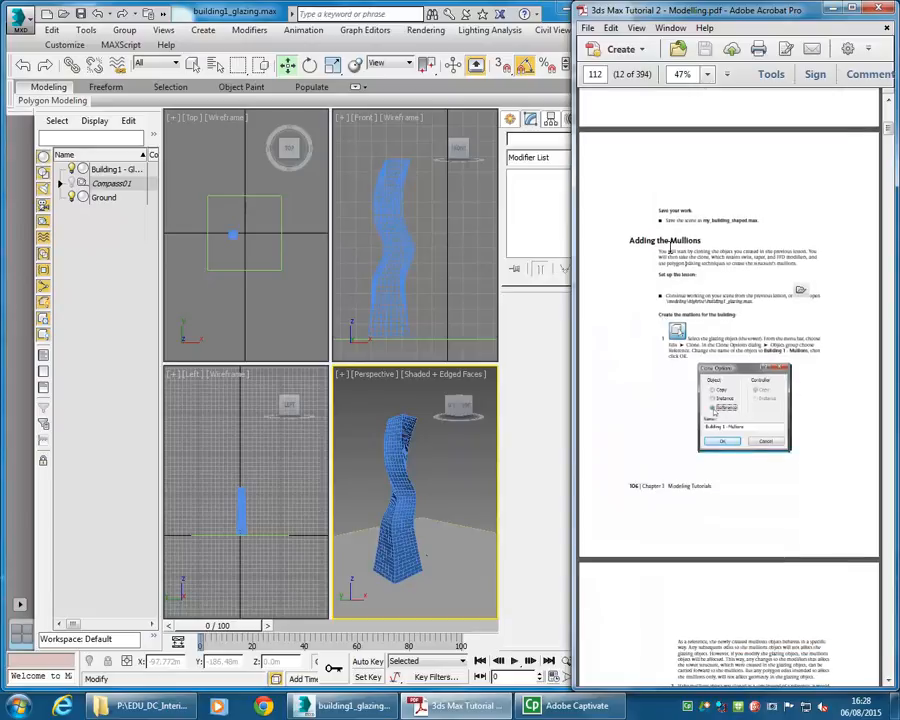
left_click(397, 450)
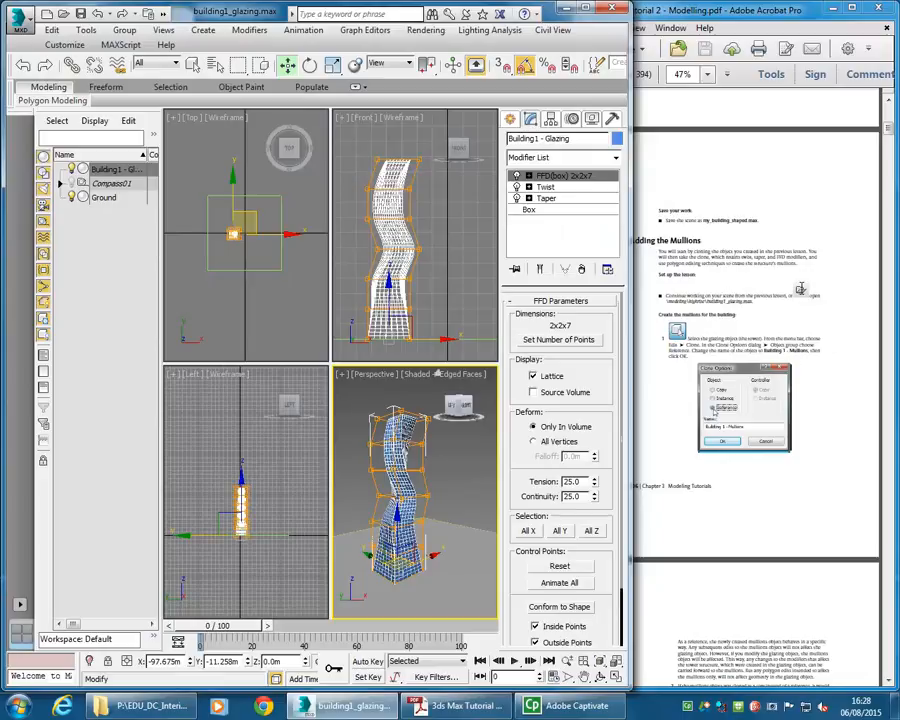
left_click(630, 447)
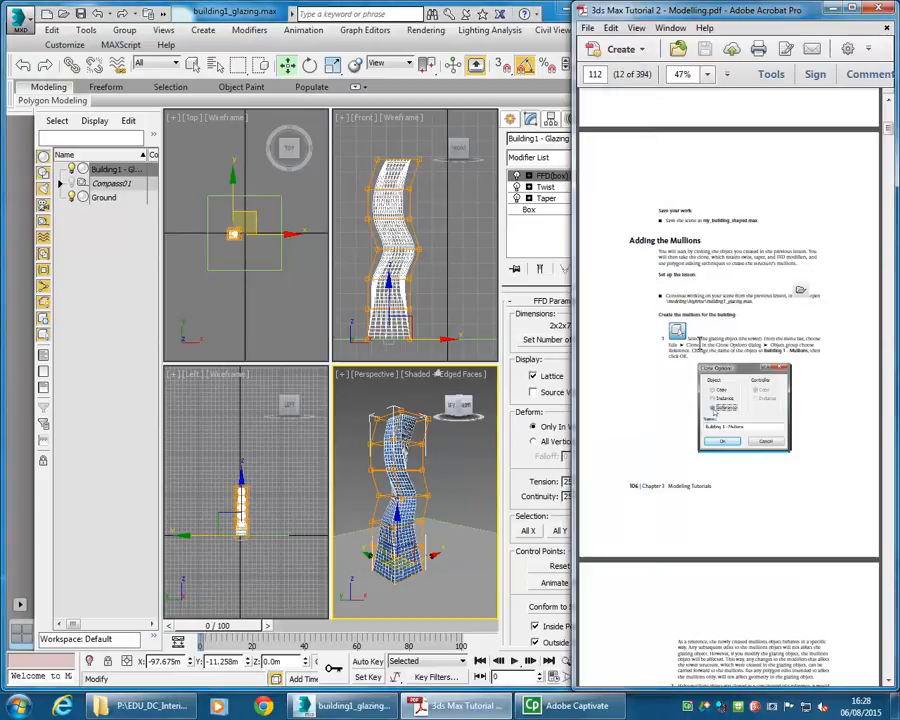
scroll(630, 447, "down", 5)
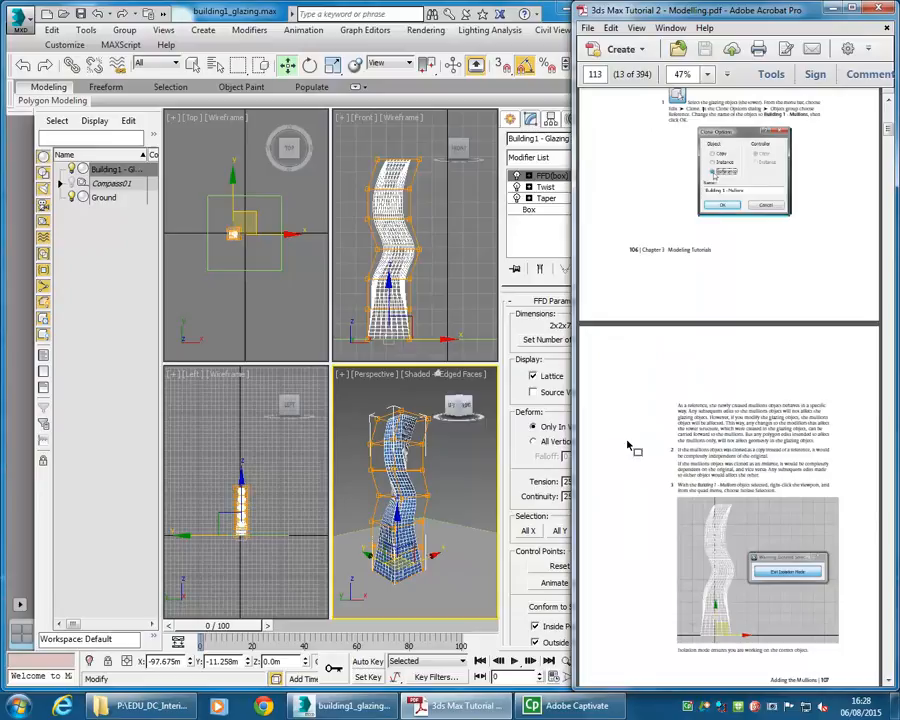
- Clone the glazing object as a Reference named Building1 -Mullions
right_click(381, 456)
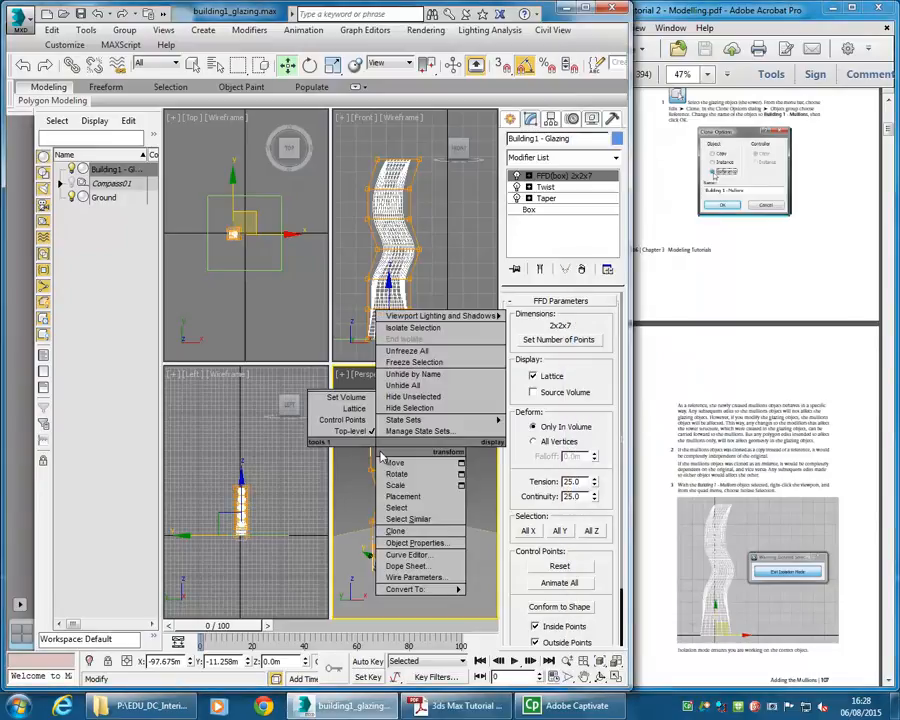
left_click(394, 531)
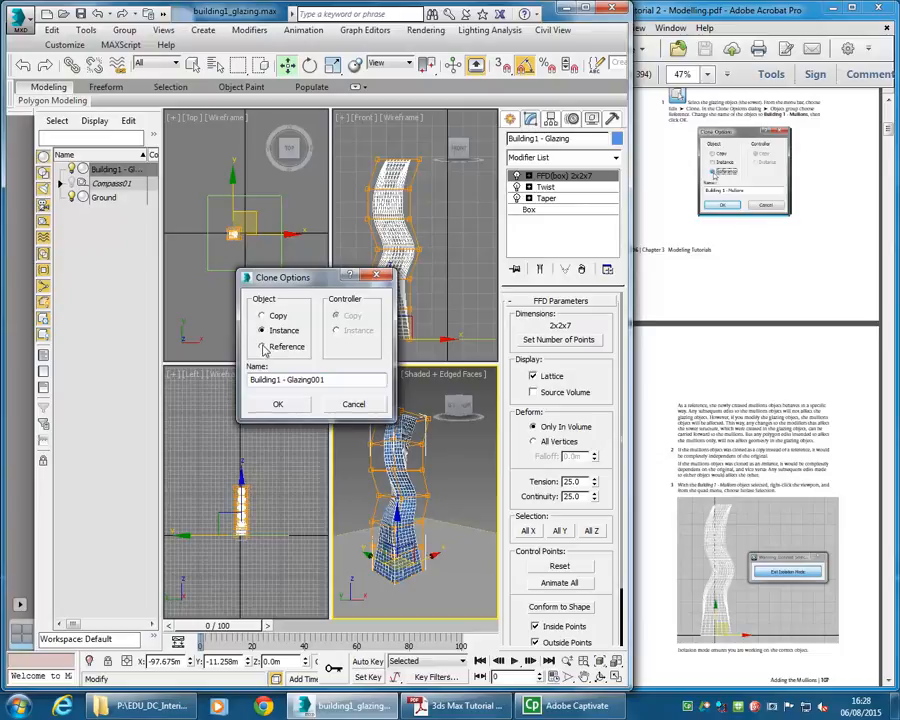
left_click(263, 347)
left_click_drag(286, 380, 342, 380)
type("M")
left_click(278, 404)
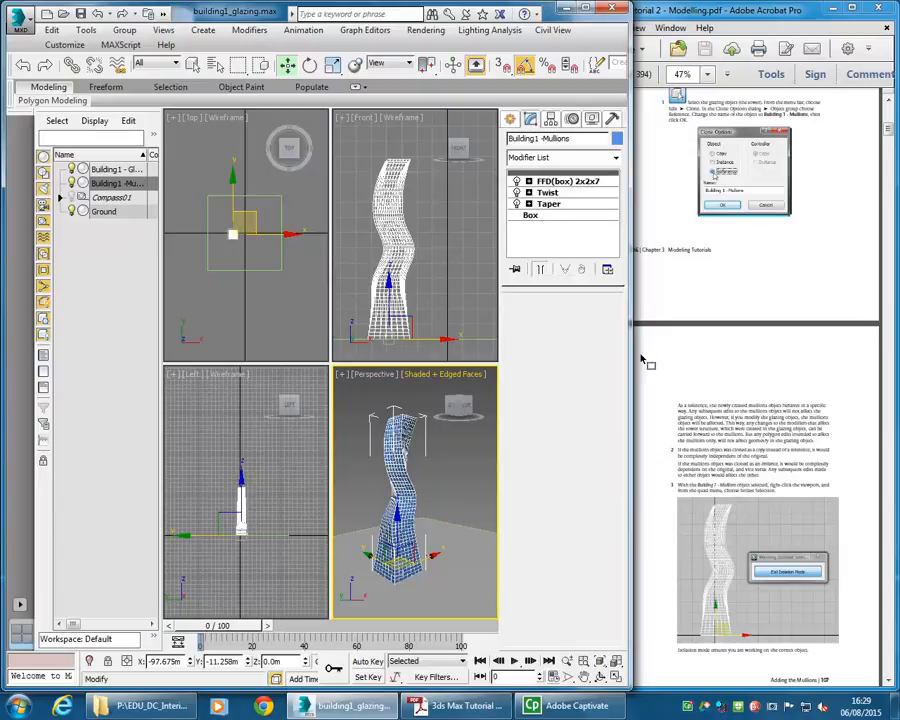
- Isolate the selected mullions object in the viewports
left_click(700, 352)
scroll(704, 355, "down", 3)
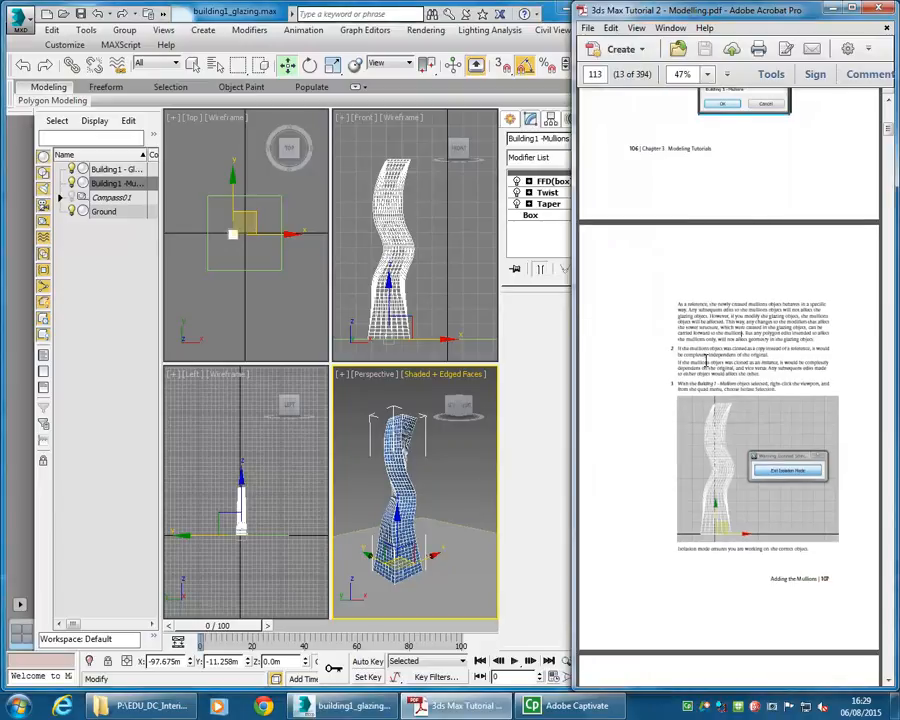
scroll(687, 334, "down", 2)
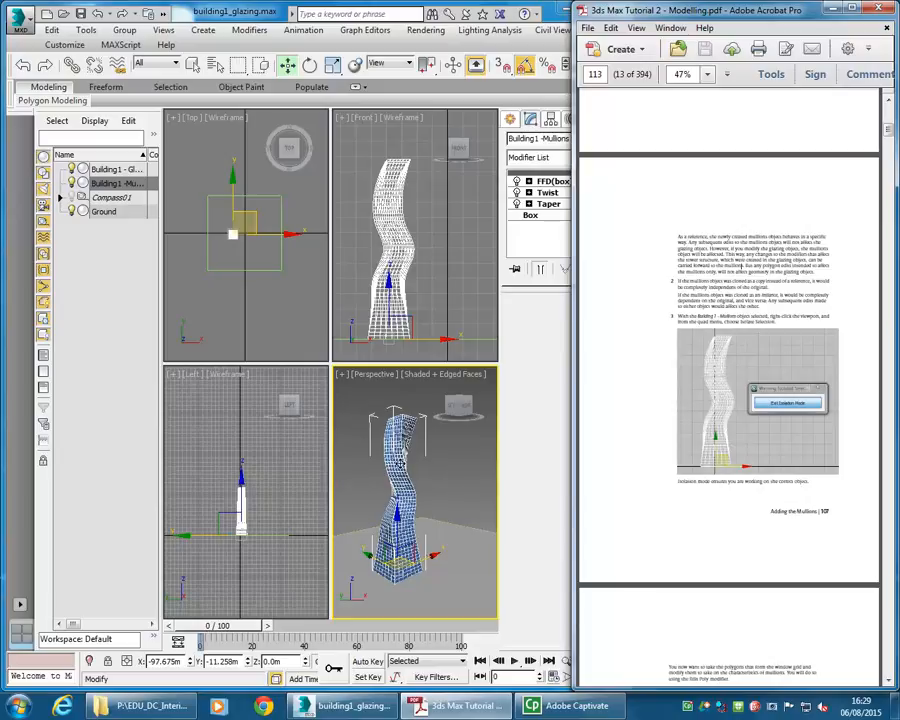
right_click(389, 453)
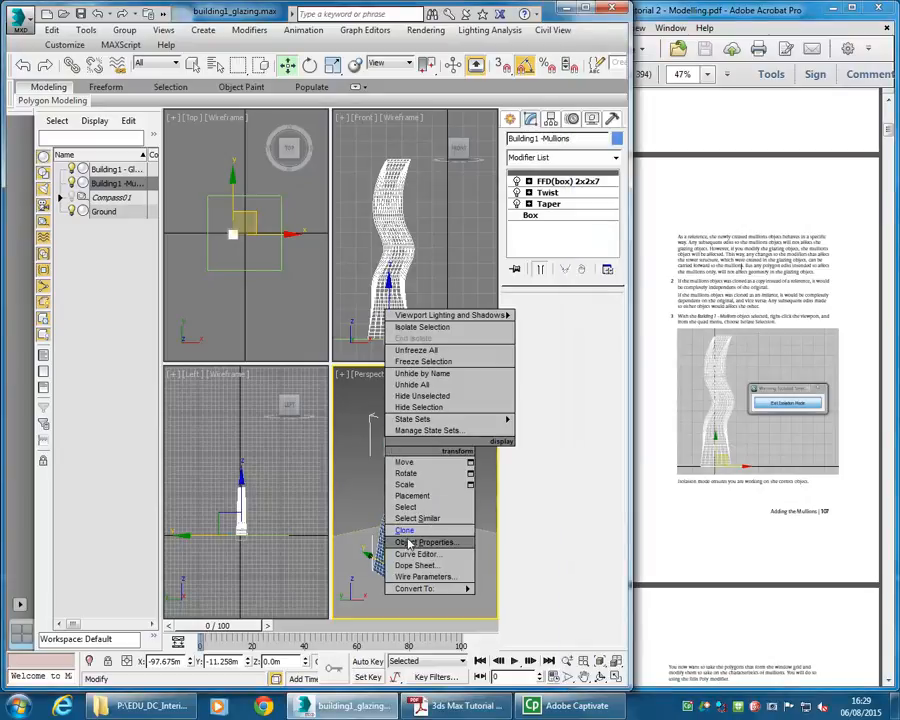
left_click(416, 328)
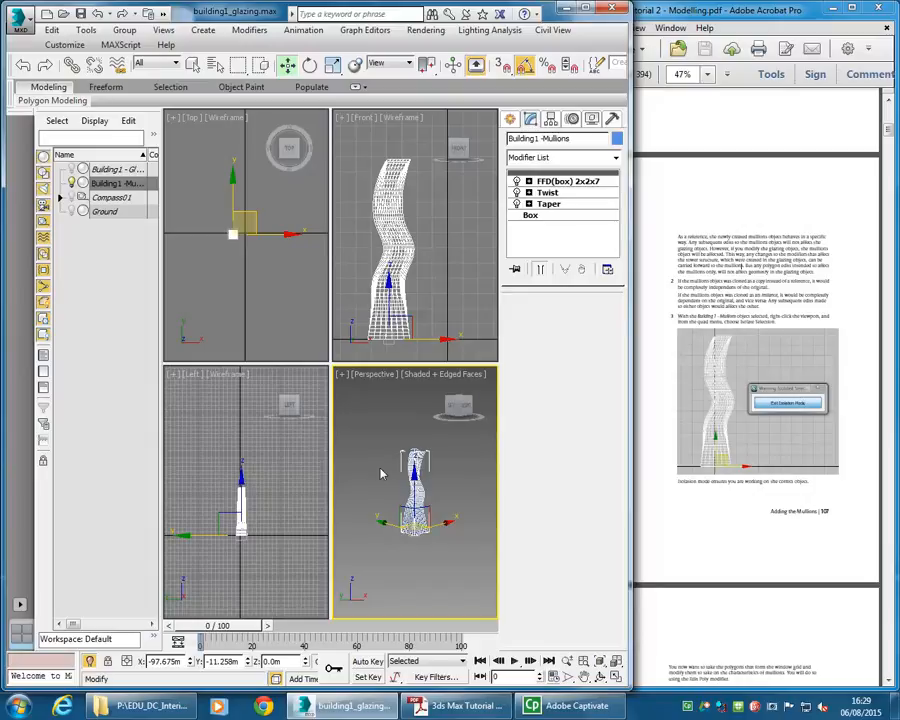
- Change the mullions object's colour to orange
right_click(381, 425)
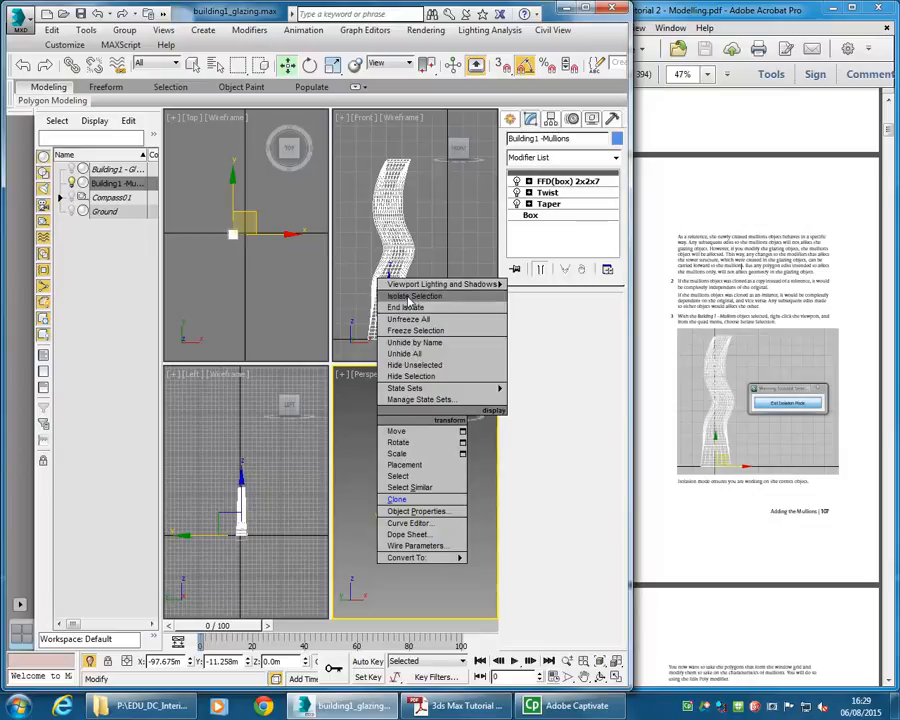
left_click(362, 480)
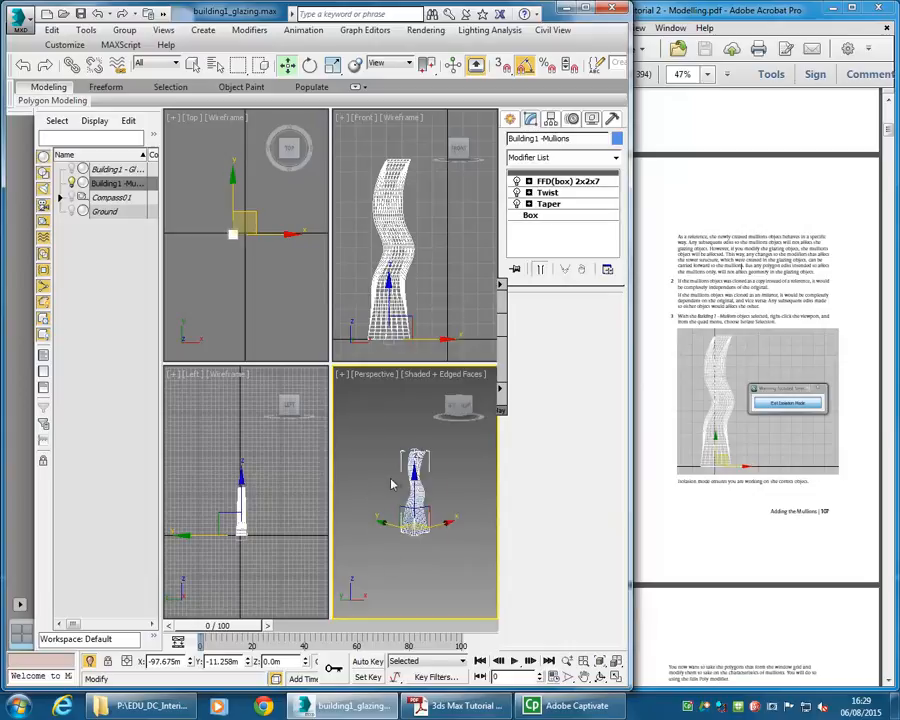
scroll(396, 490, "up", 5)
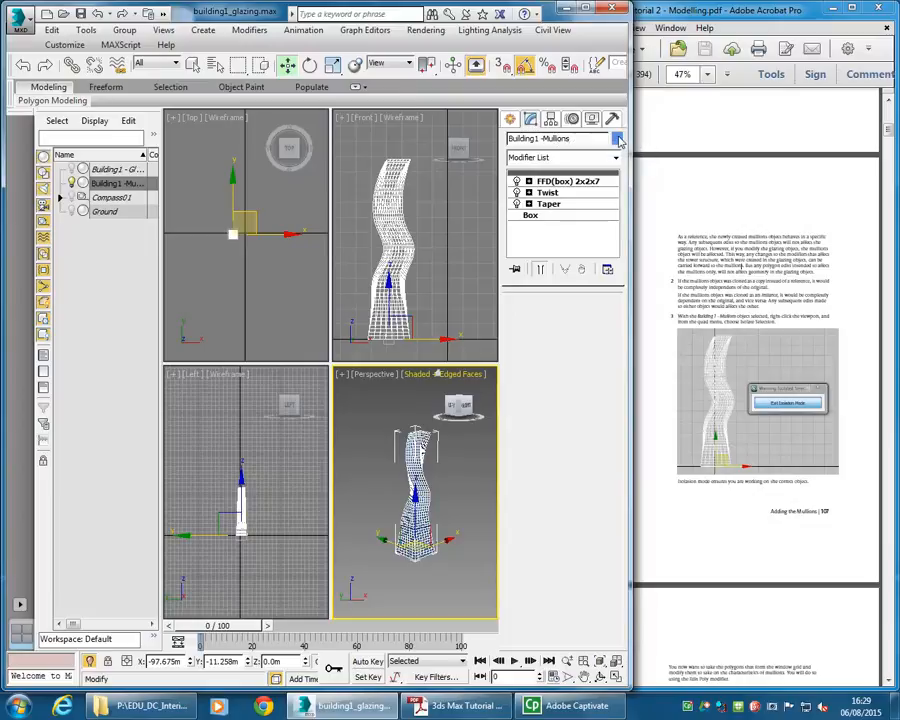
left_click(616, 139)
left_click(257, 124)
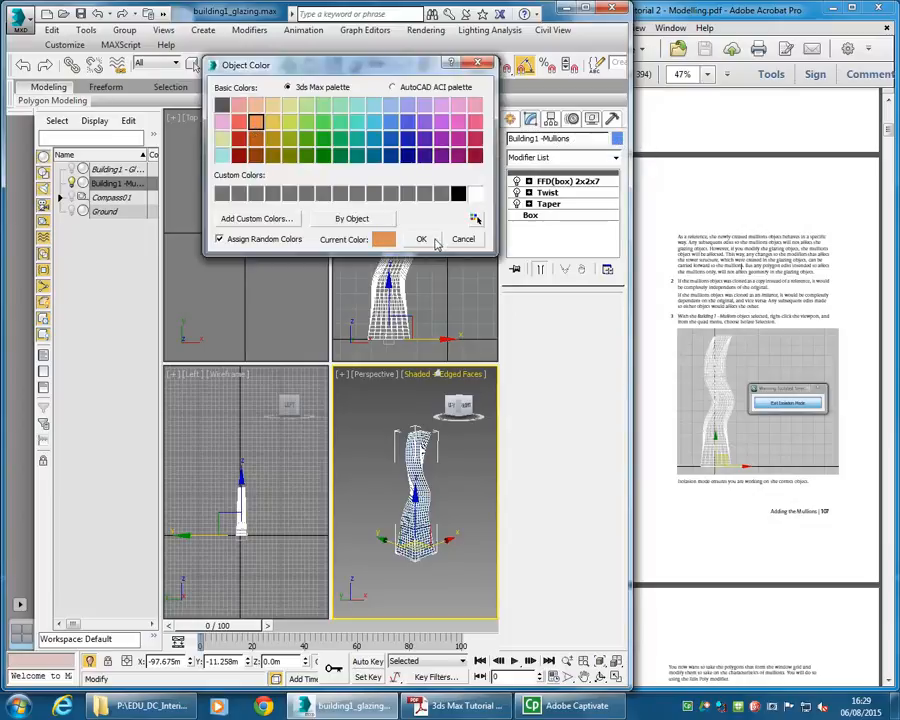
left_click(423, 239)
scroll(418, 451, "up", 3)
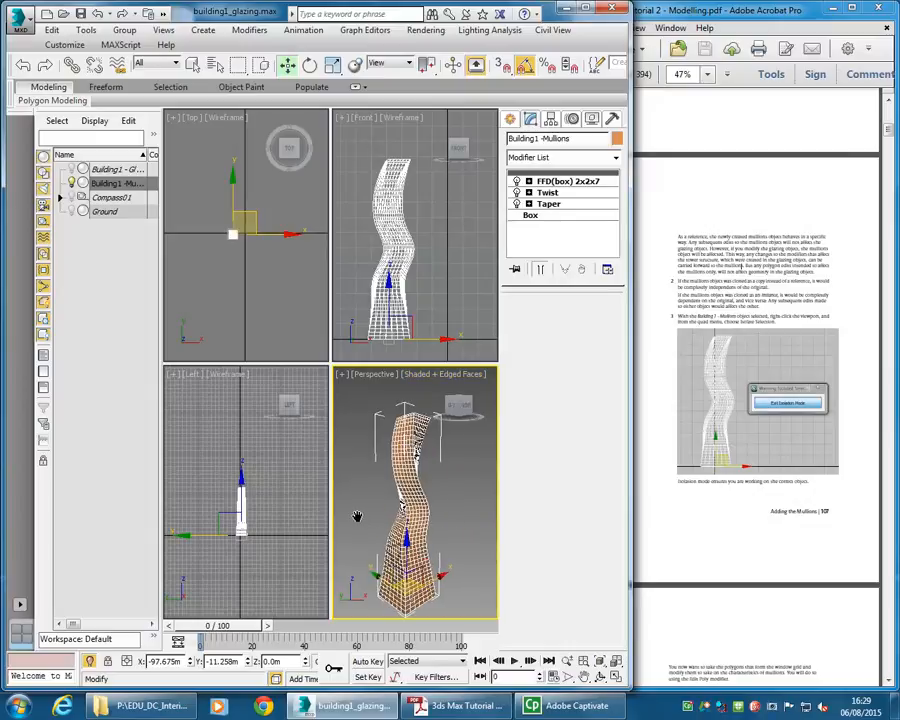
- Rename the mullions object as Building1 - Mullions
left_click(706, 296)
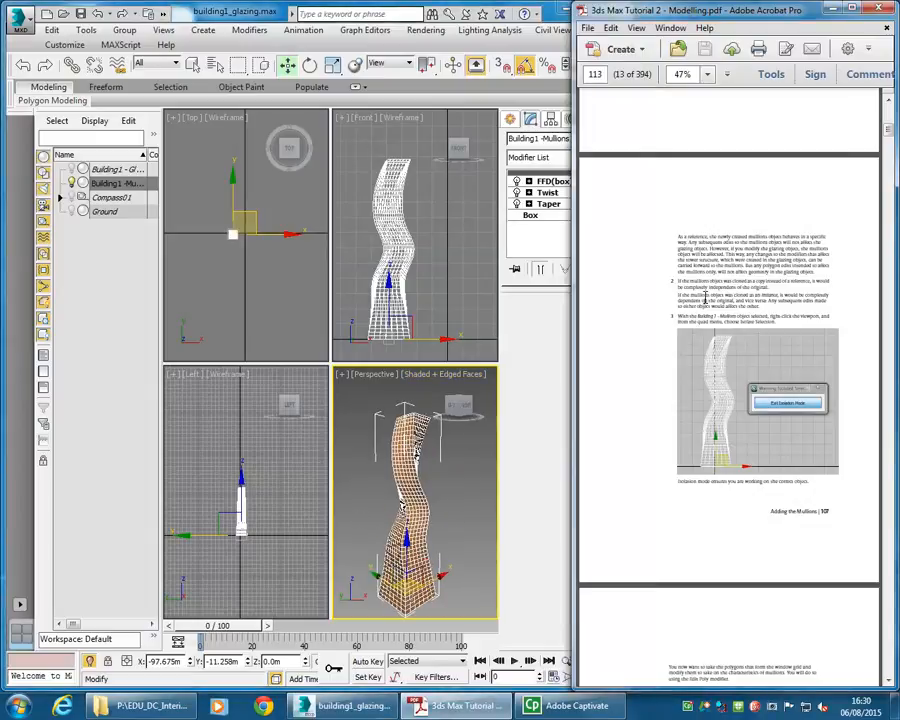
left_click(546, 145)
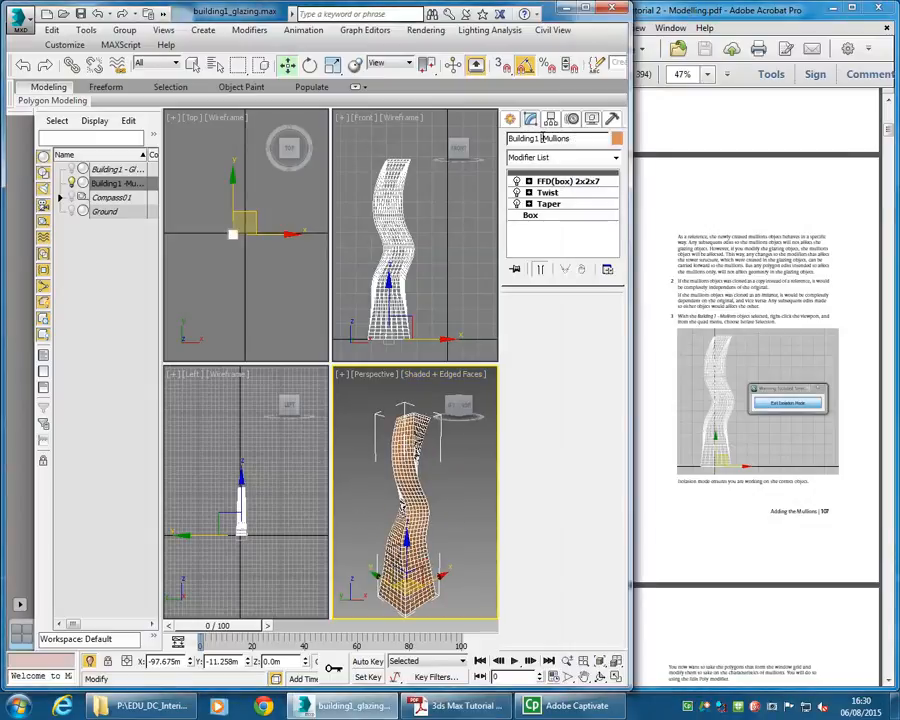
key("Right")
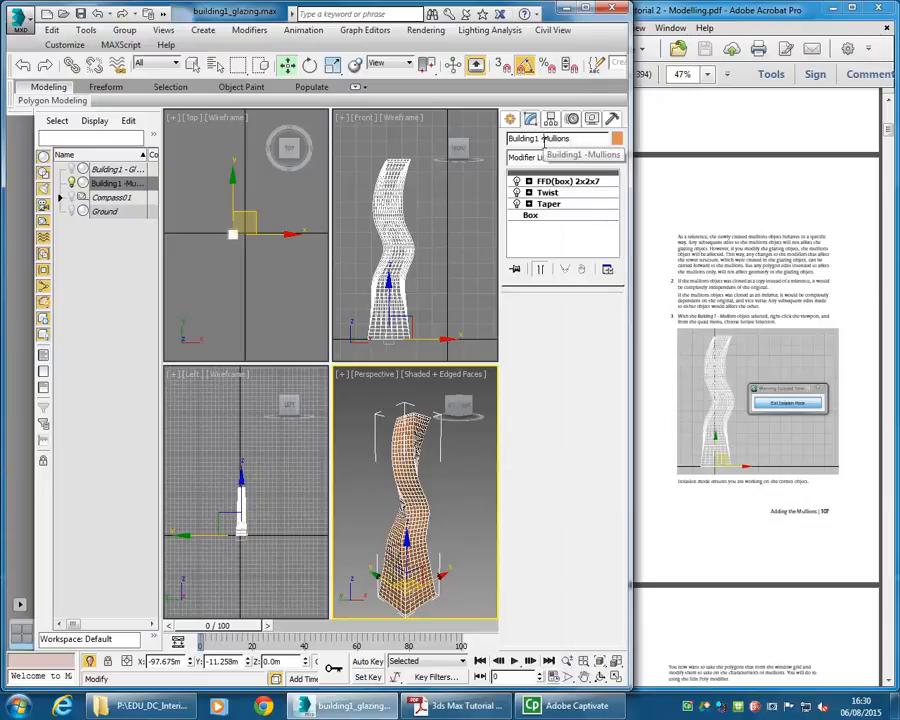
left_click(581, 139)
- Add an Edit Poly modifier on top of the mullions object's modifier stack
left_click(753, 287)
scroll(740, 285, "down", 5)
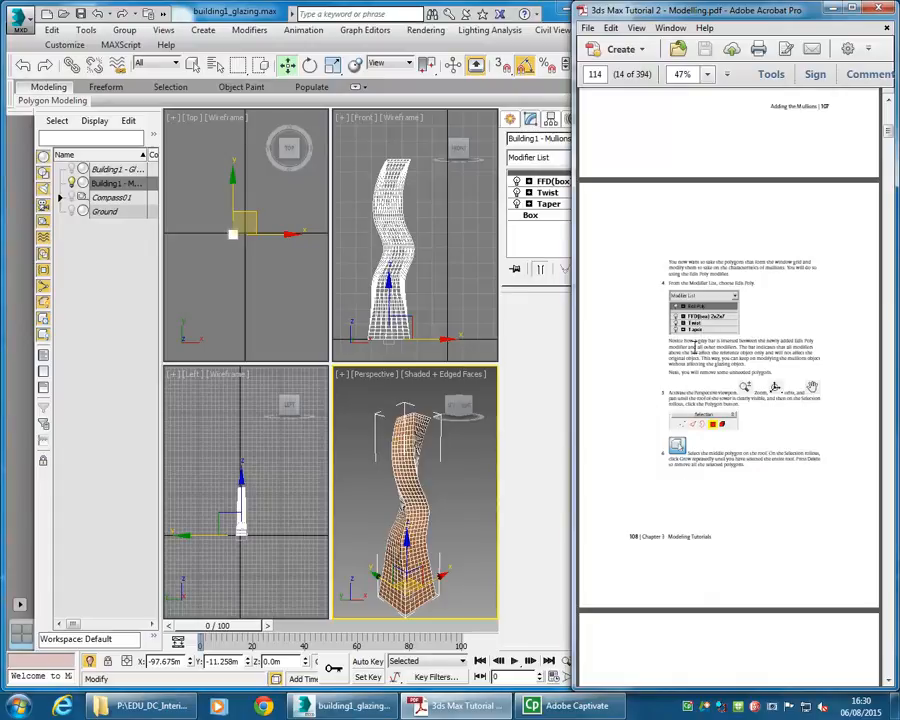
left_click(546, 158)
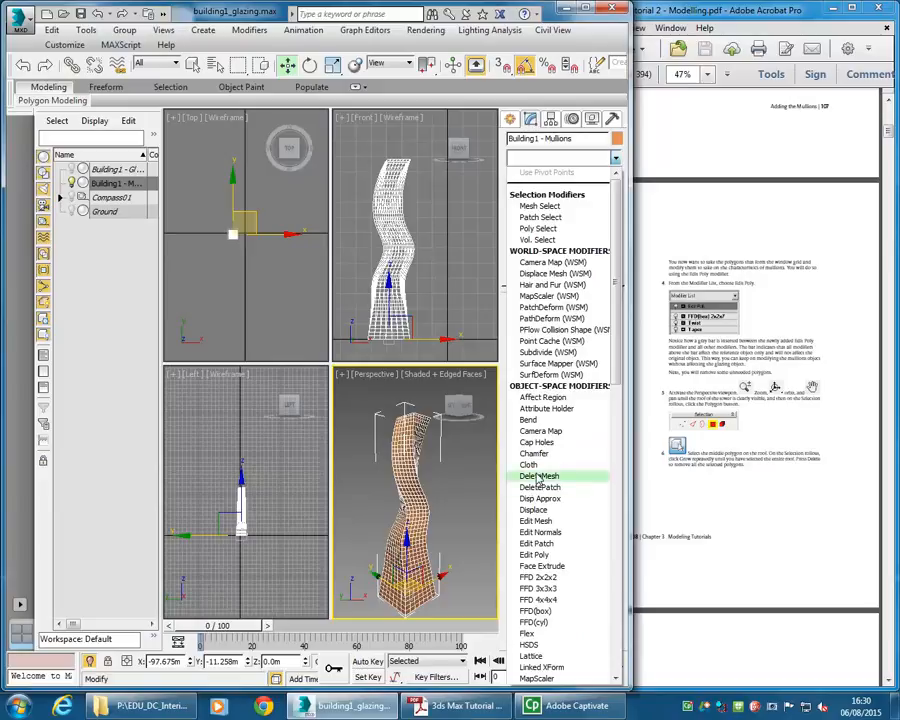
scroll(543, 475, "down", 1)
scroll(543, 475, "down", 1)
left_click(575, 163)
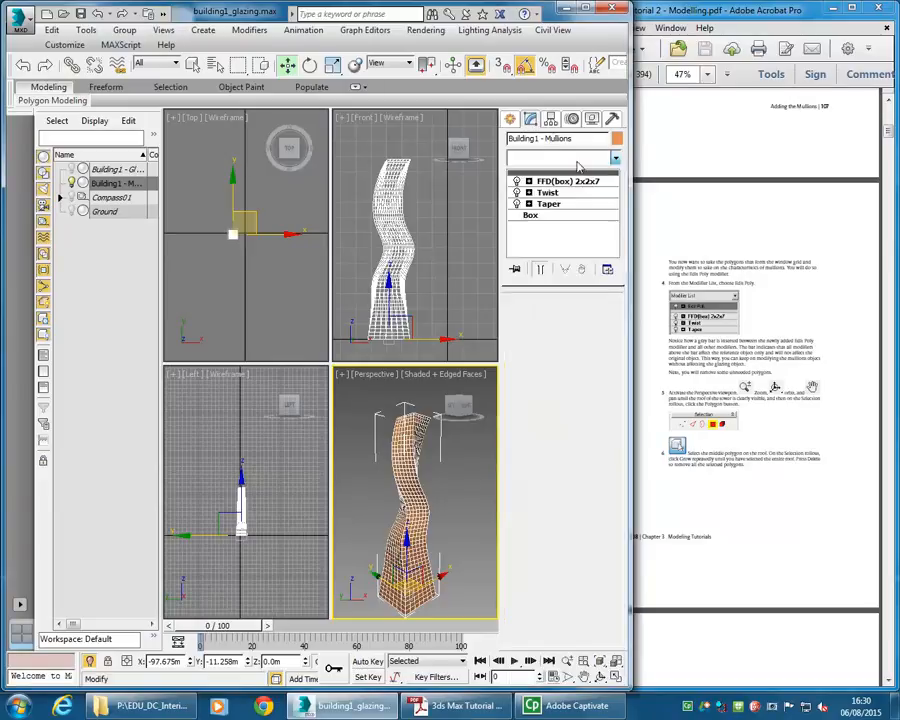
left_click(575, 163)
scroll(546, 375, "down", 4)
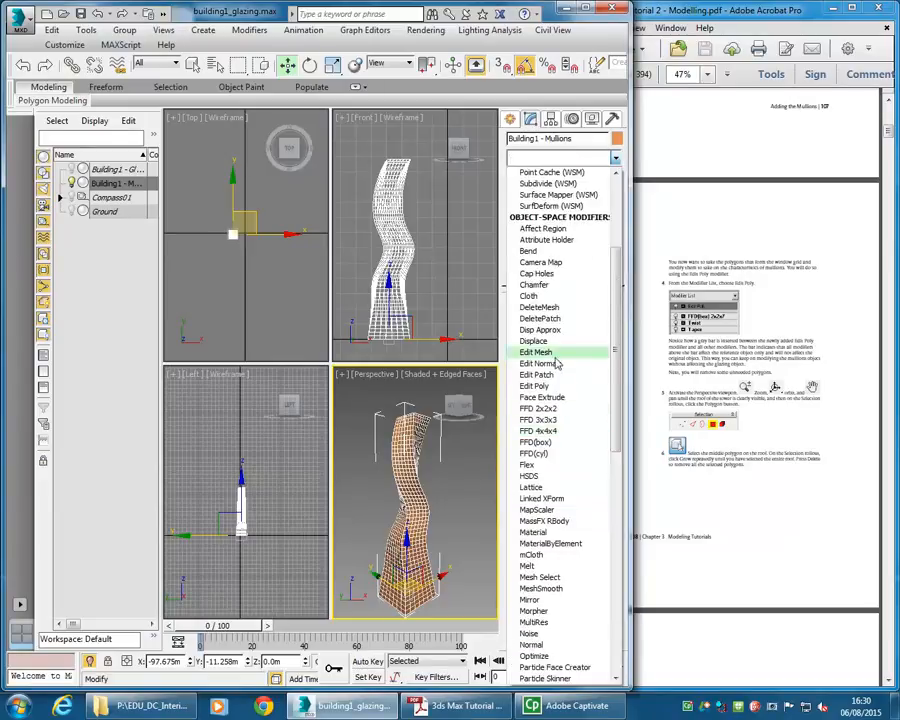
left_click(546, 387)
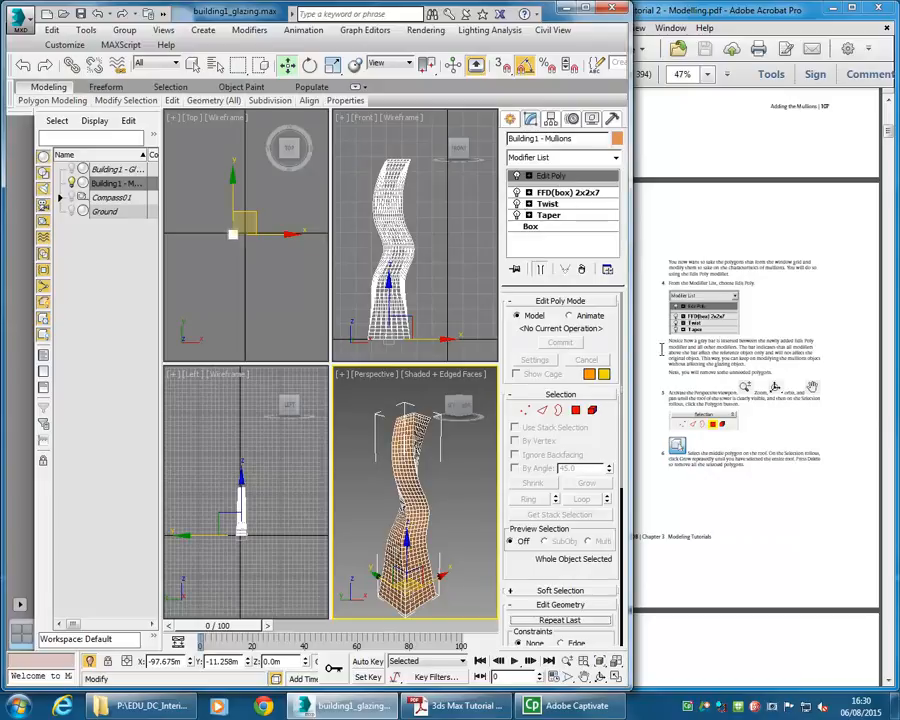
left_click(557, 194)
left_click(555, 177)
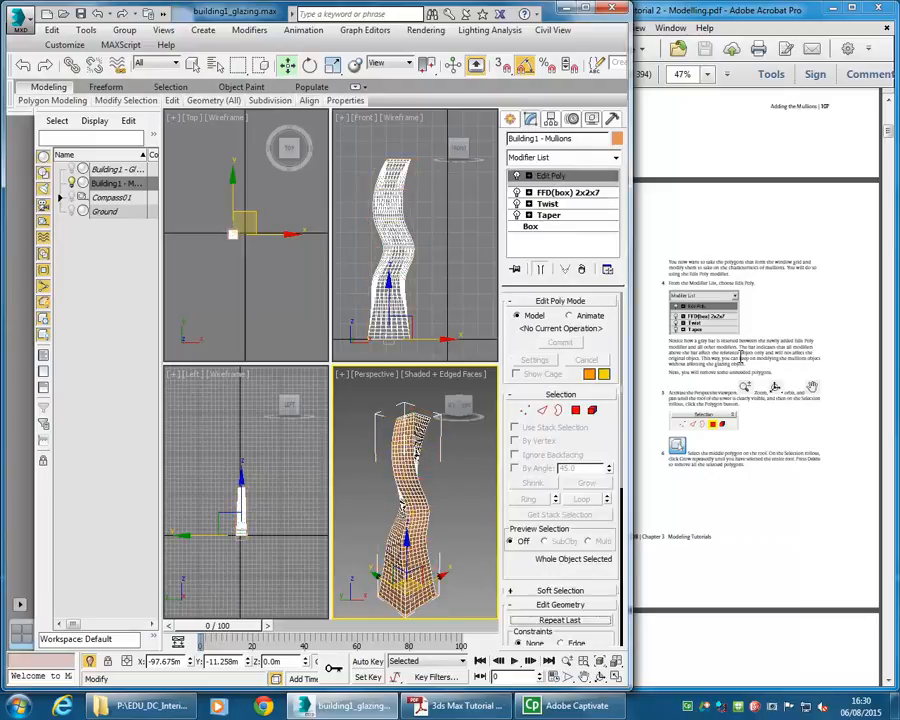
- Switch the Edit Poly modifier to the Polygon sub-object level
left_click(707, 392)
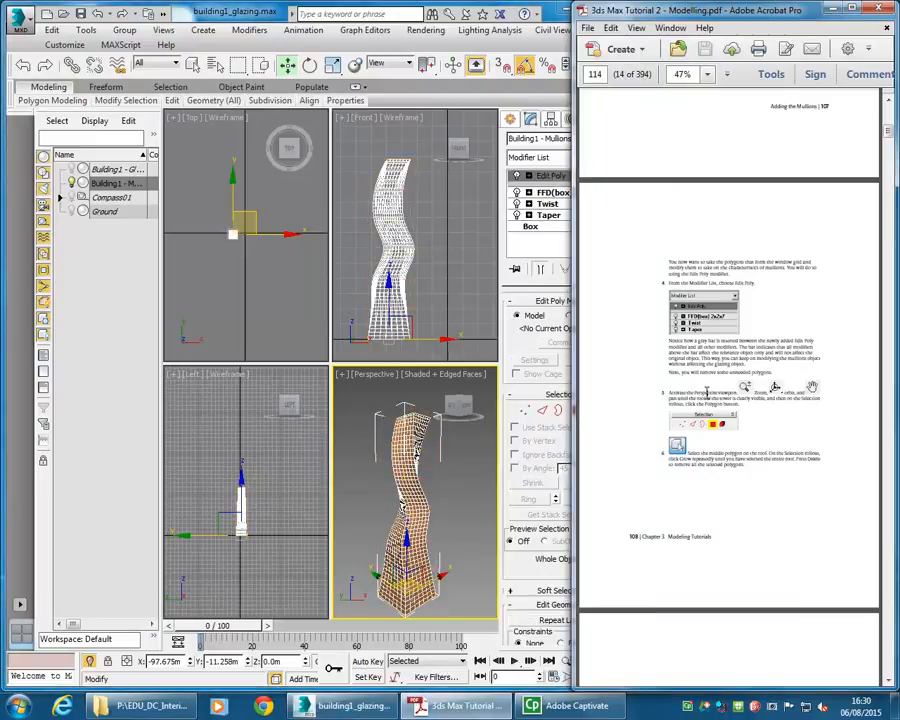
scroll(707, 392, "down", 3)
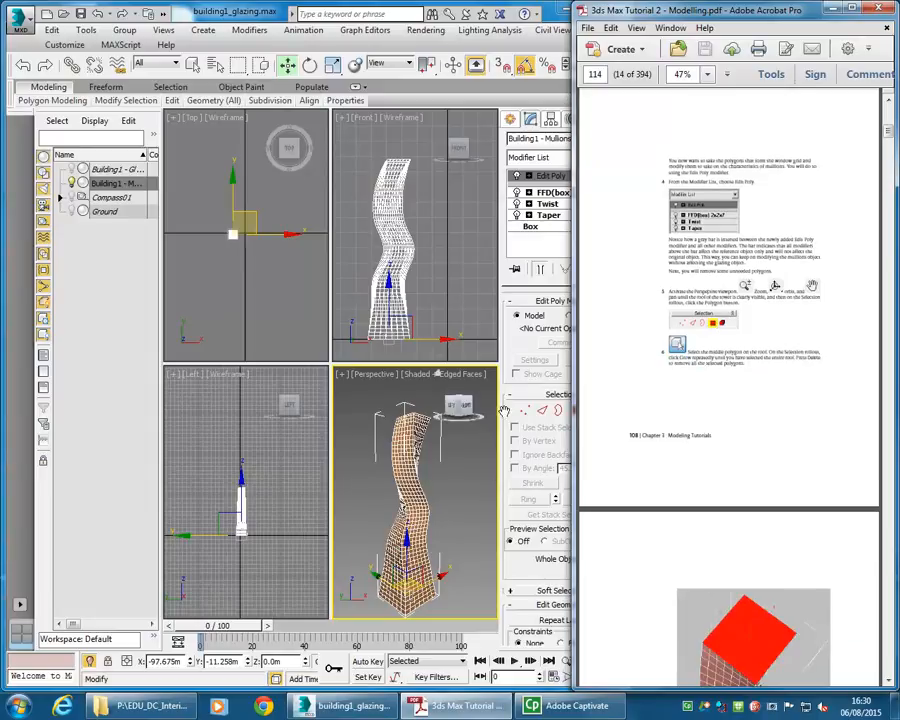
left_click(355, 291)
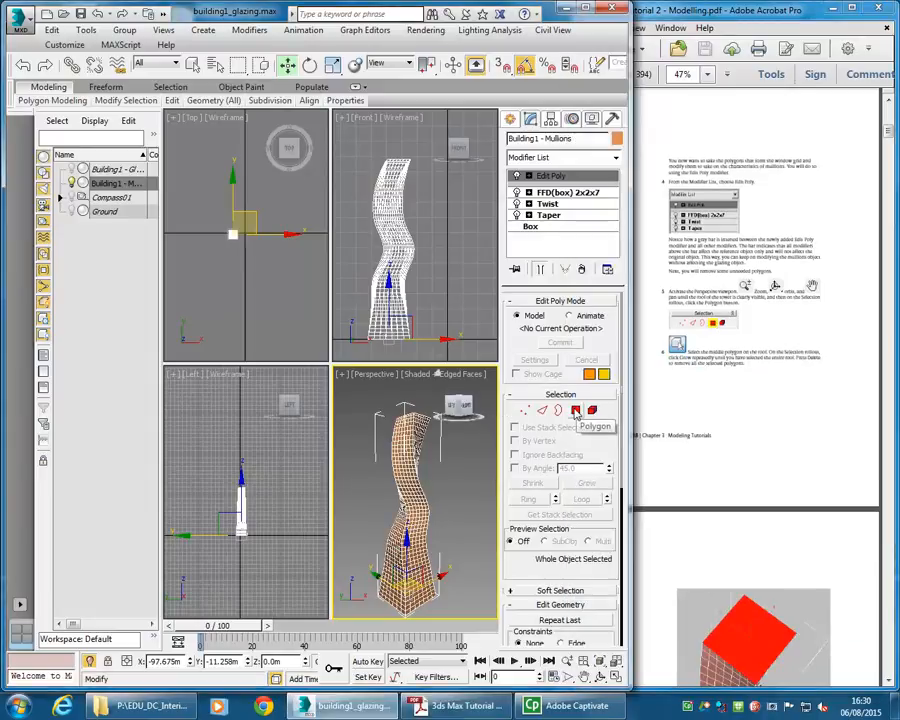
left_click(576, 411)
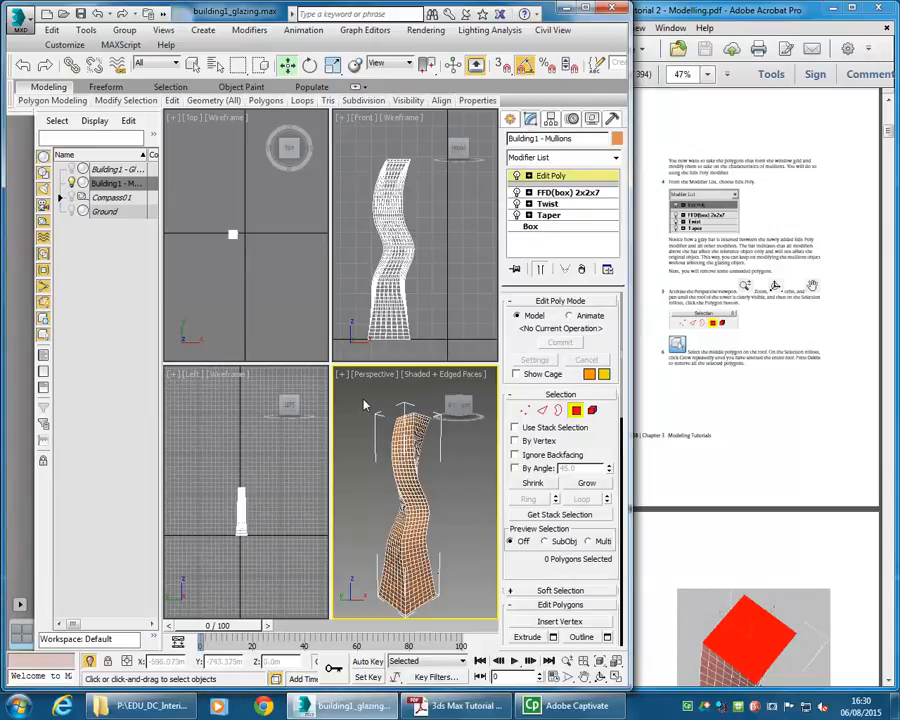
key("ctrl+a")
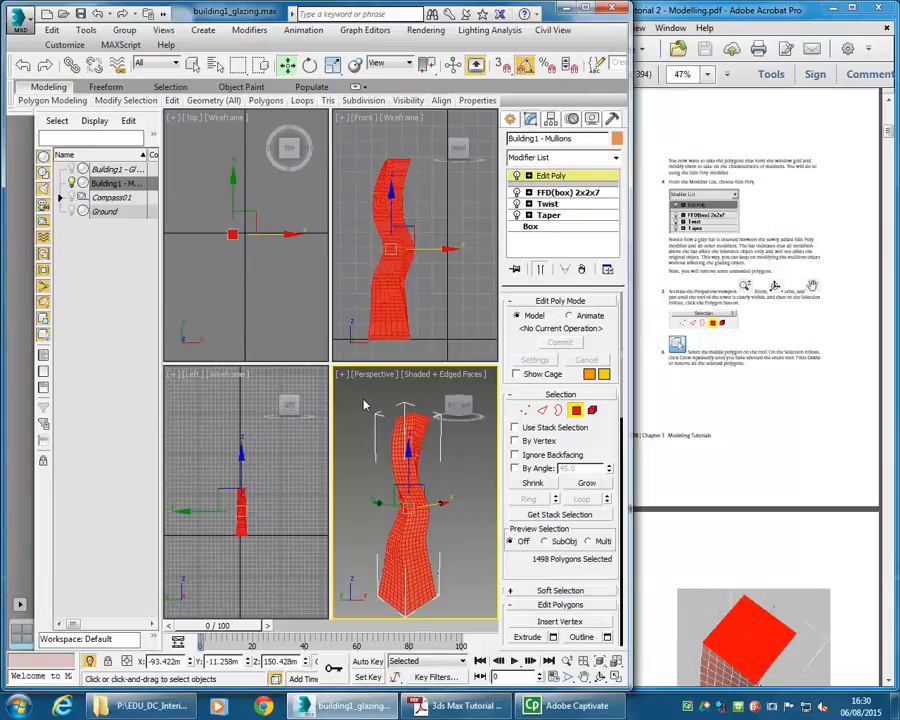
left_click(711, 292)
scroll(700, 353, "down", 3)
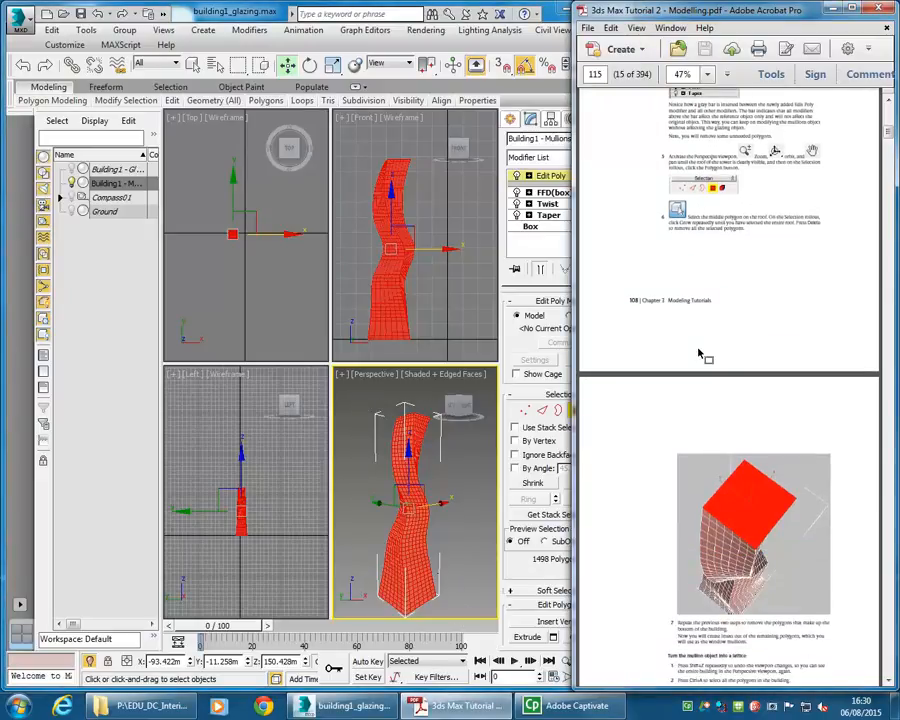
scroll(700, 353, "up", 3)
middle_click_drag(383, 438, 379, 438)
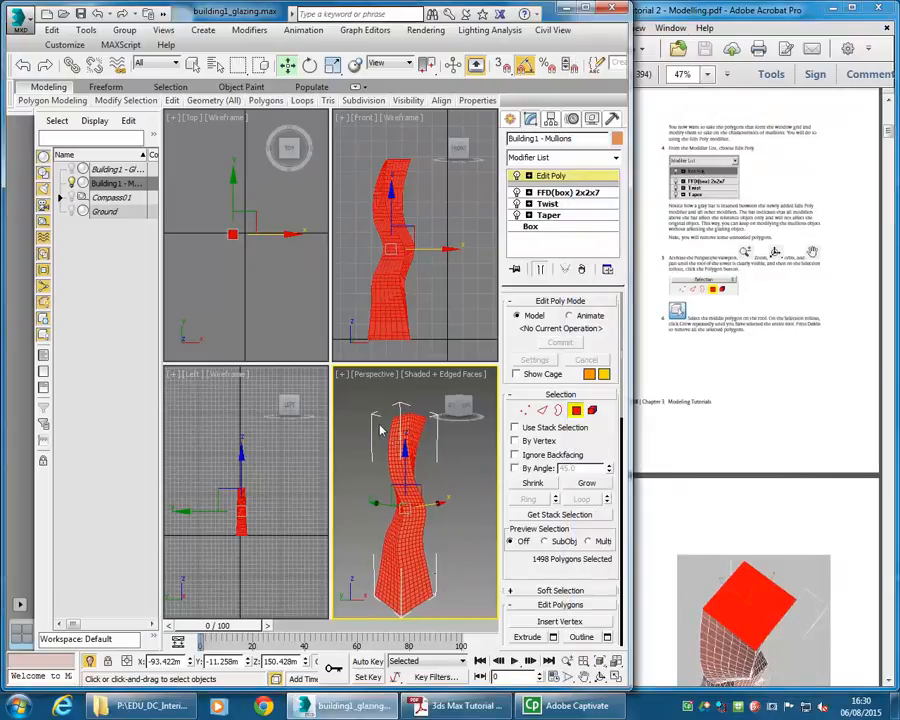
left_click(379, 441)
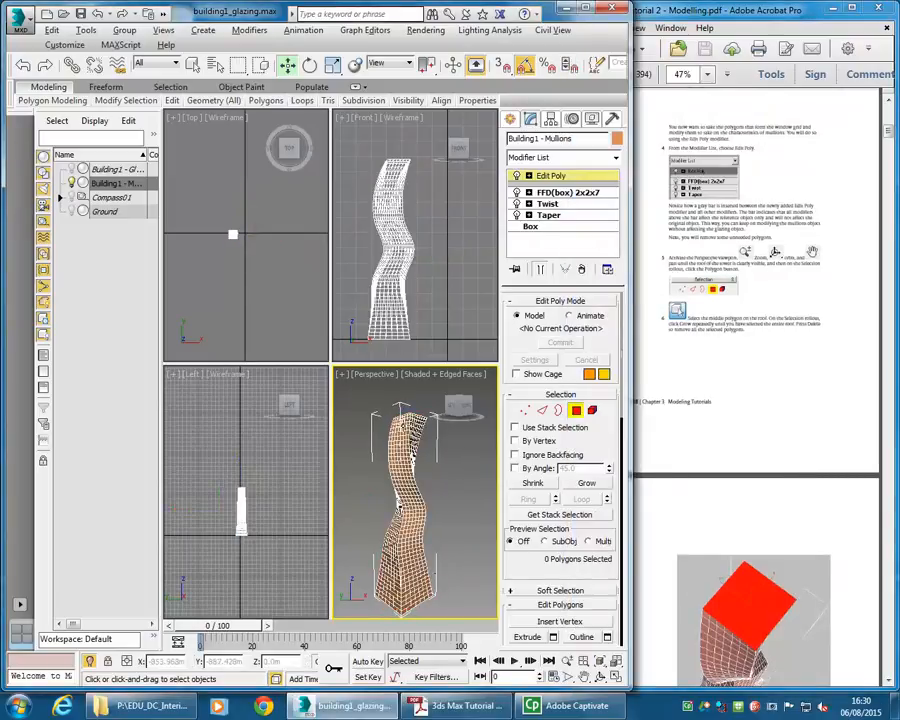
- Delete the roof polygons by selecting the roof's middle polygon and growing the selection three times
left_click_drag(459, 404, 437, 374)
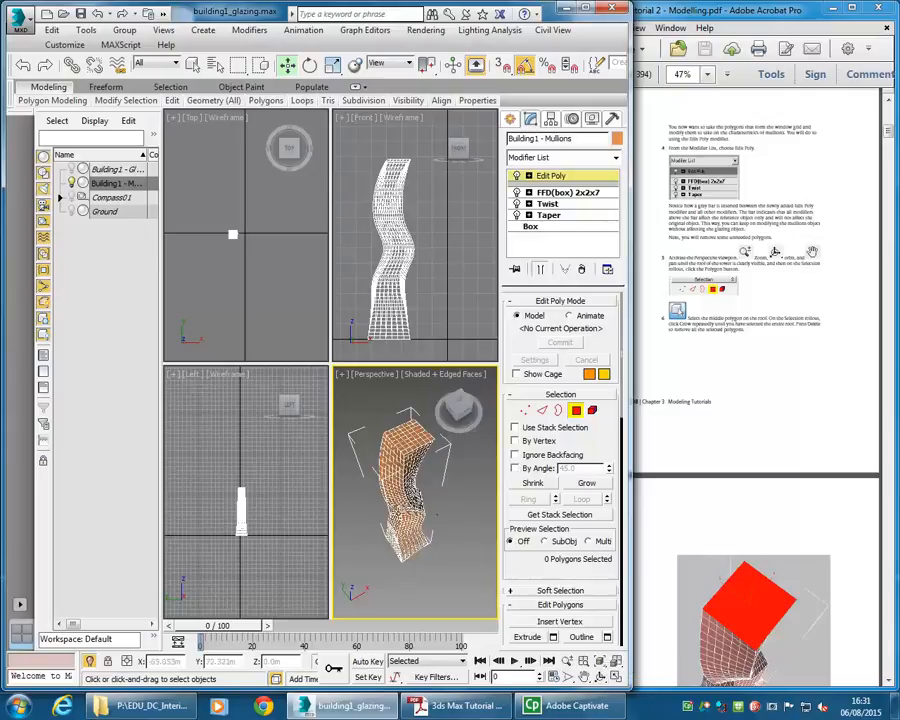
left_click_drag(436, 514, 405, 483)
left_click(405, 483)
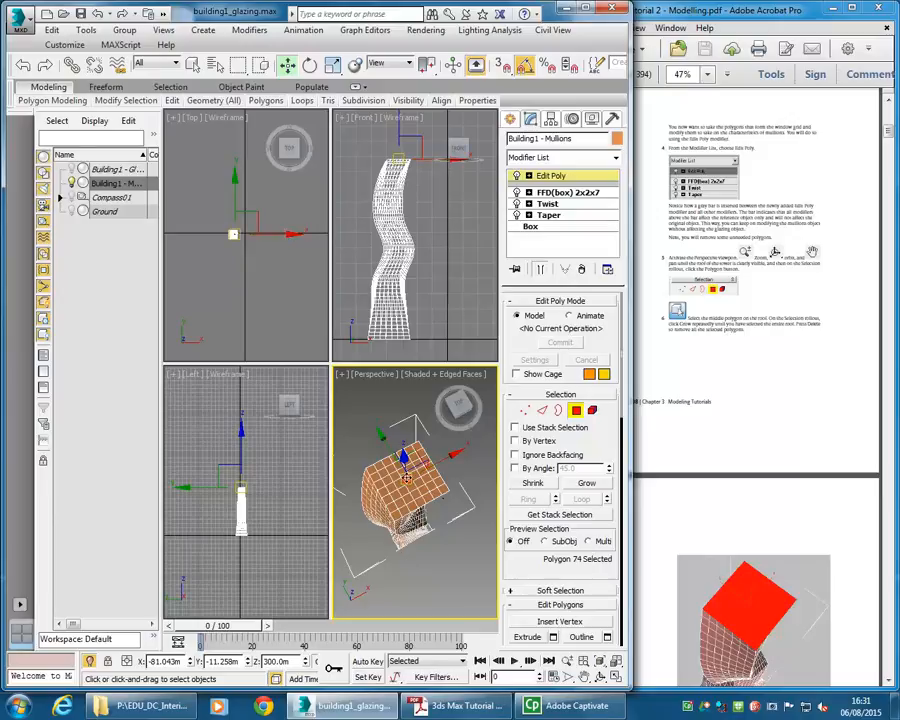
left_click(587, 483)
left_click(587, 483)
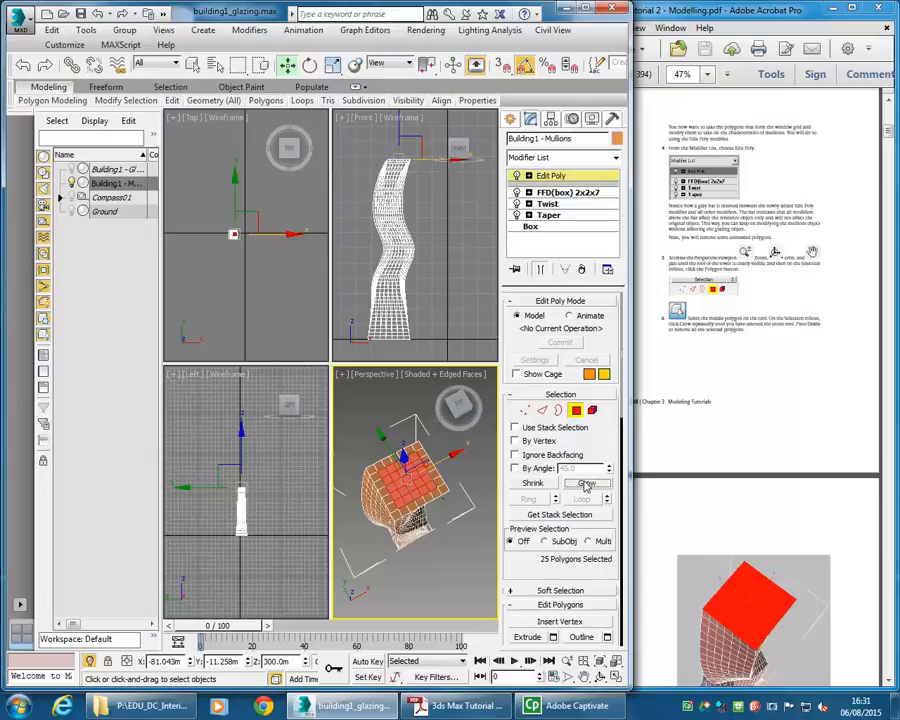
left_click(587, 483)
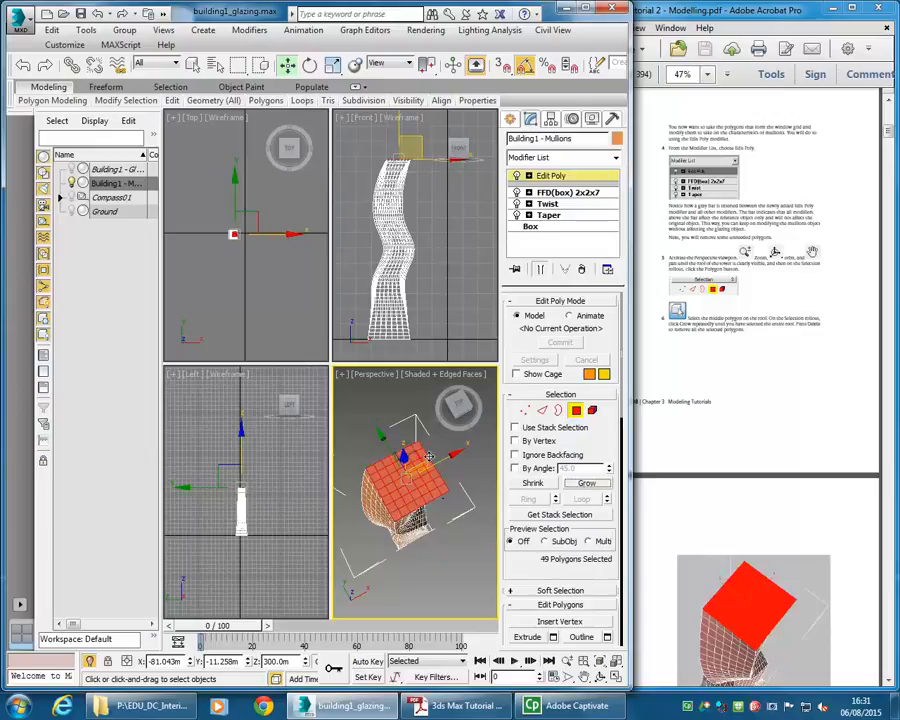
key("Delete")
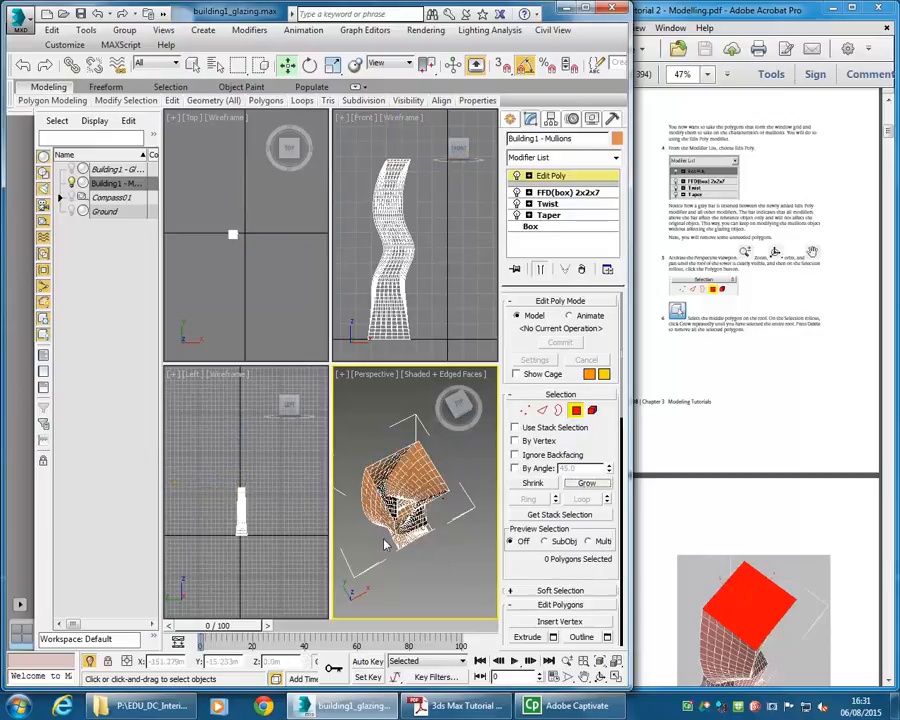
- Delete the building's bottom polygons by selecting the base's middle polygon and growing the selection
middle_click_drag(409, 556, 402, 434, "alt")
left_click(409, 508)
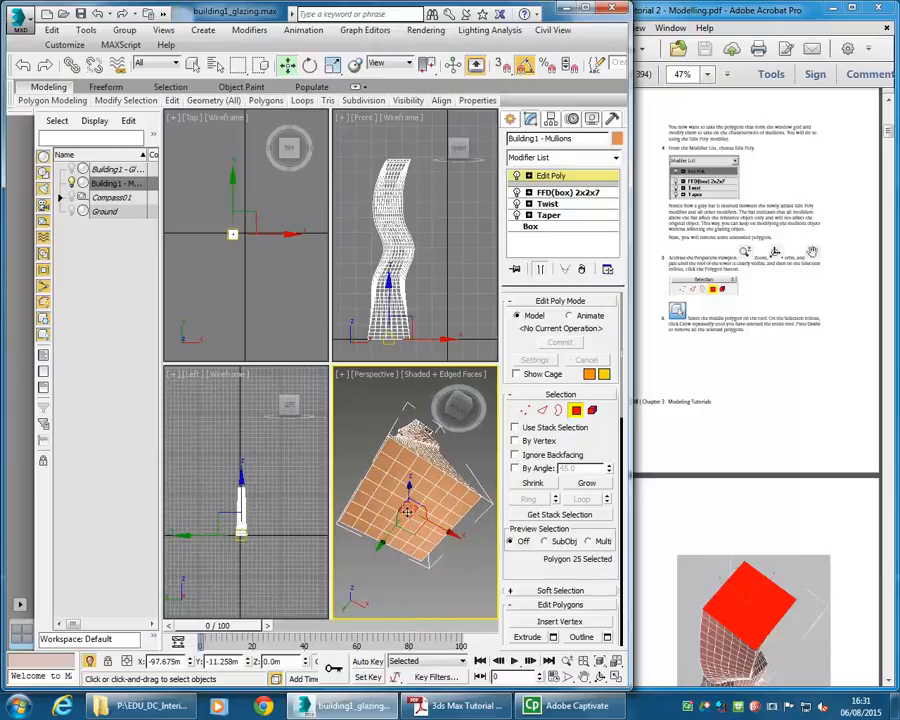
left_click(586, 483)
left_click(587, 484)
left_click(489, 521)
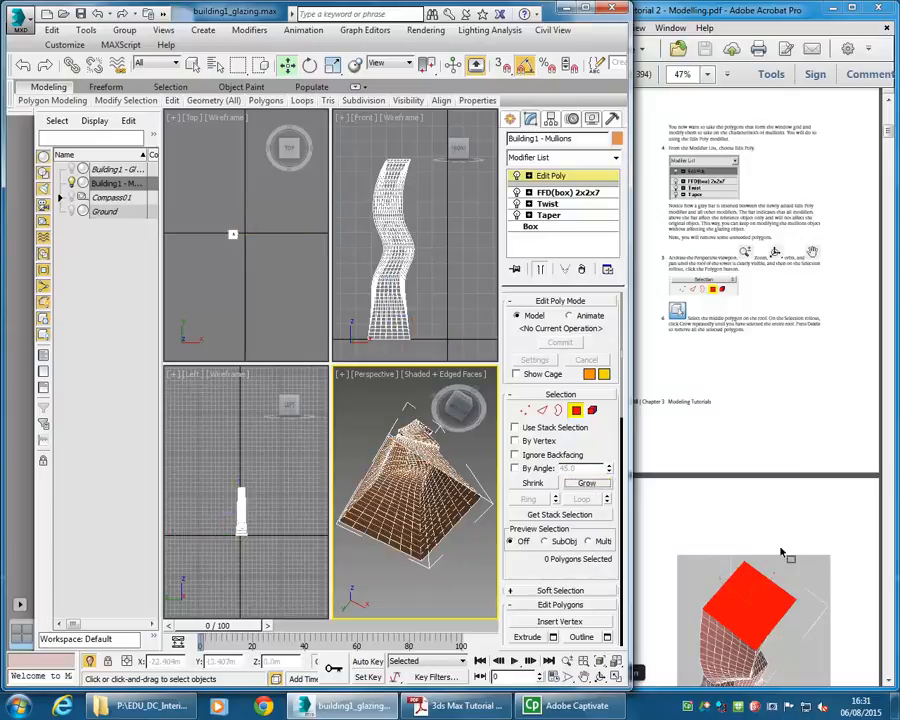
- Select all polygons of the mullions object, following the tutorial's next instructions
left_click(703, 357)
scroll(720, 335, "down", 10)
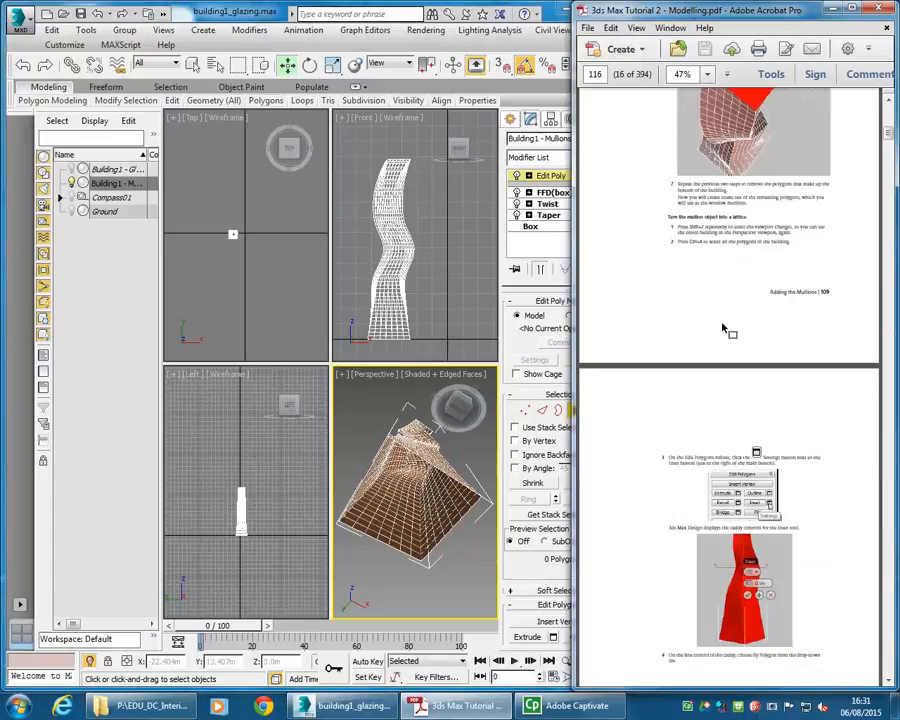
scroll(706, 408, "up", 2)
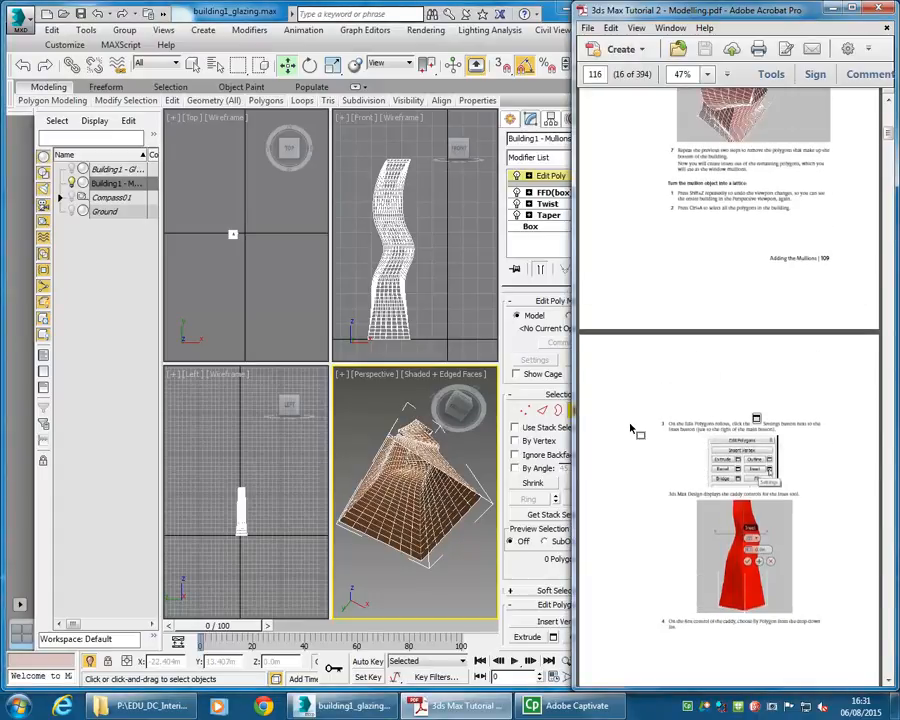
middle_click_drag(423, 453, 380, 475, "alt")
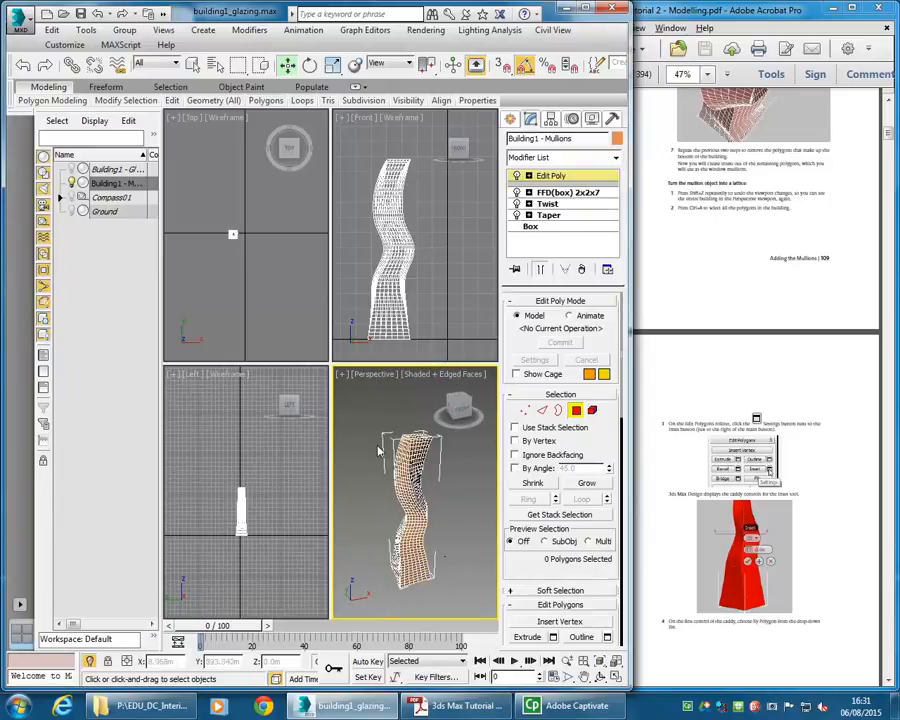
key("ctrl+a")
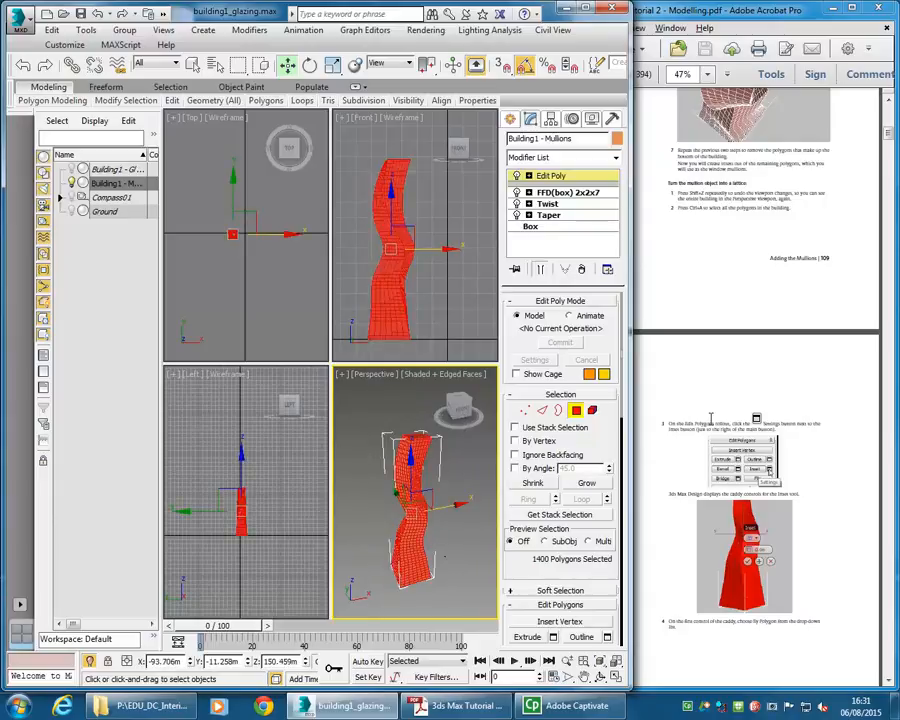
- Inset the selected polygons By Polygon with an amount of 0.3 m
scroll(530, 450, "down", 5)
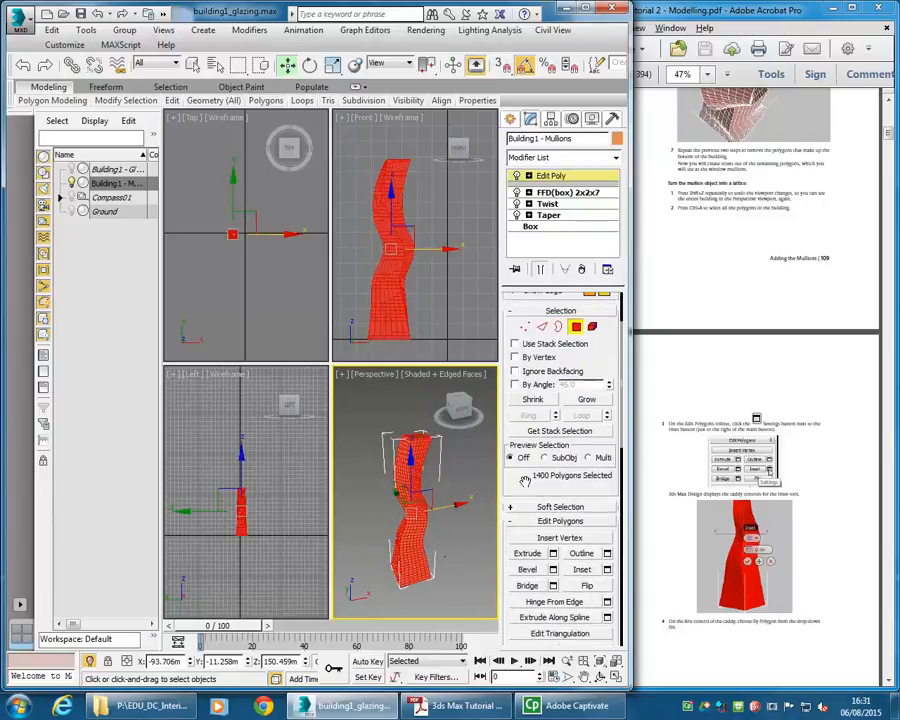
left_click_drag(526, 437, 530, 306)
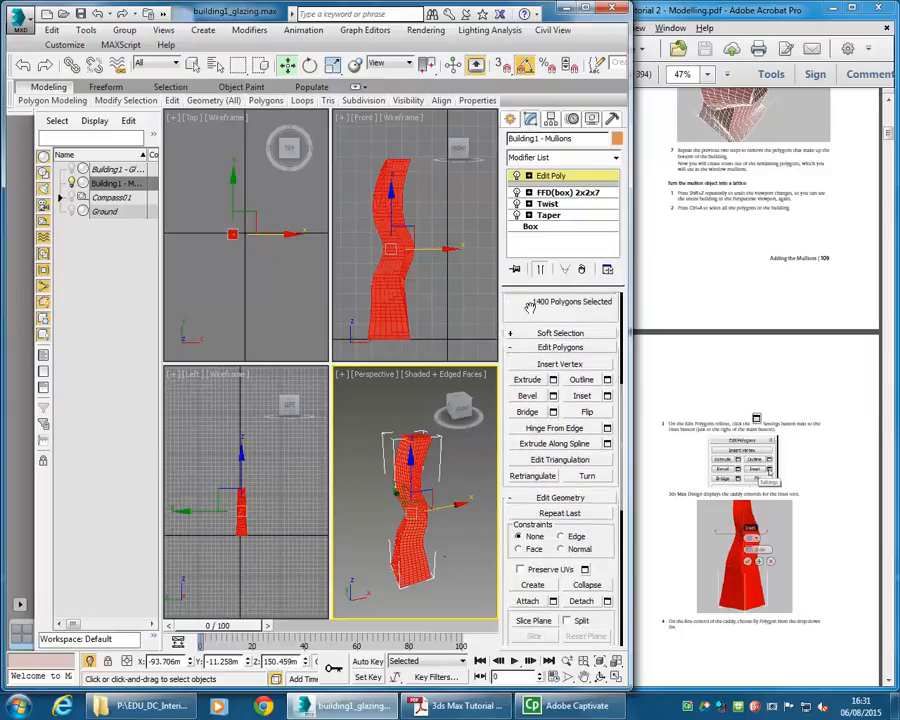
left_click(607, 396)
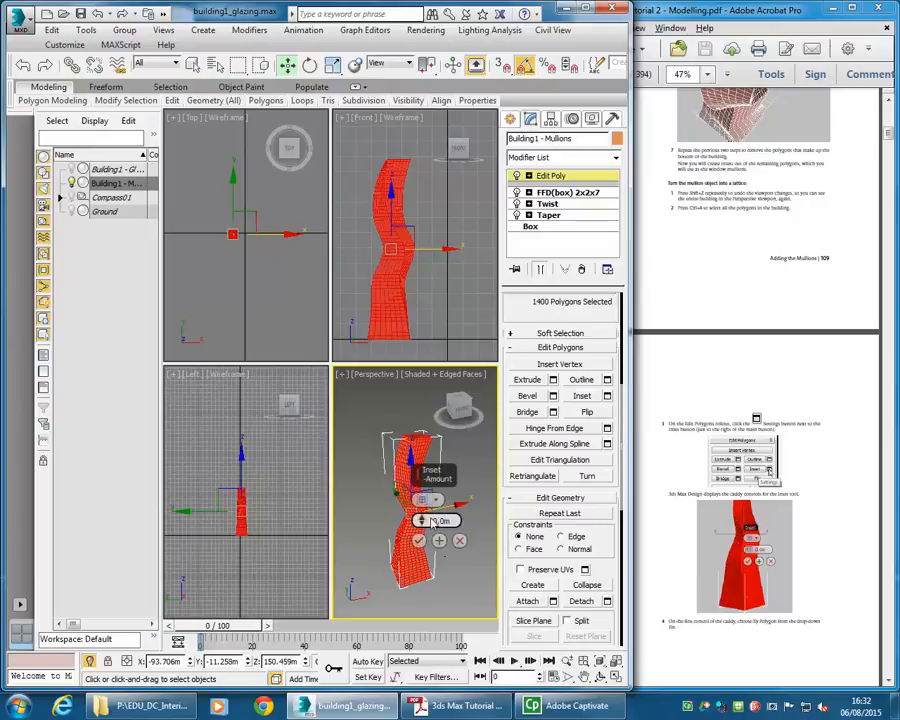
left_click(426, 499)
left_click(474, 523)
double_click(436, 520)
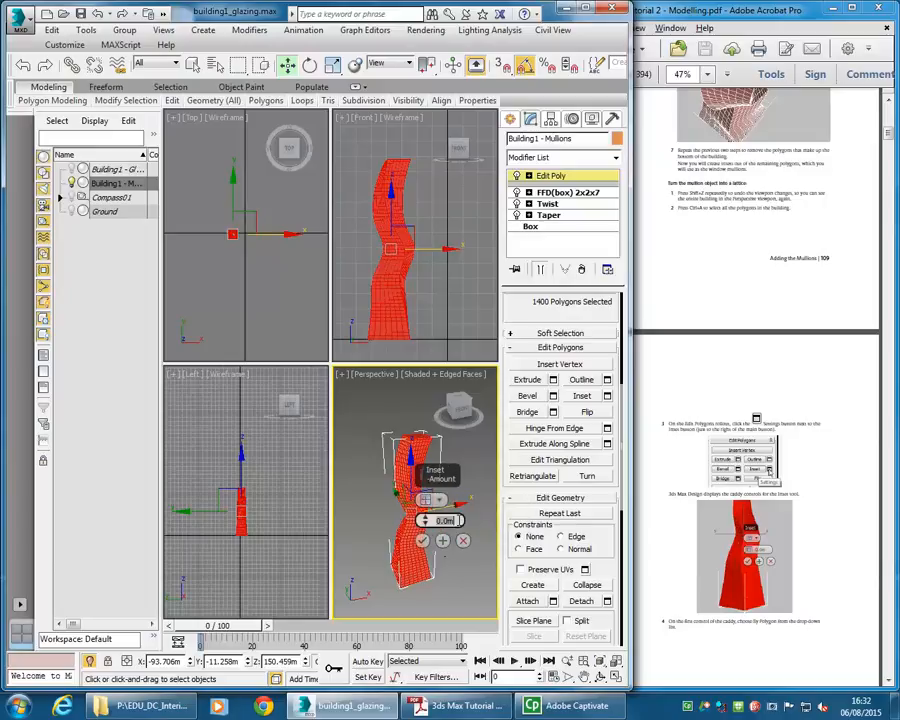
type("0.3")
key("Return")
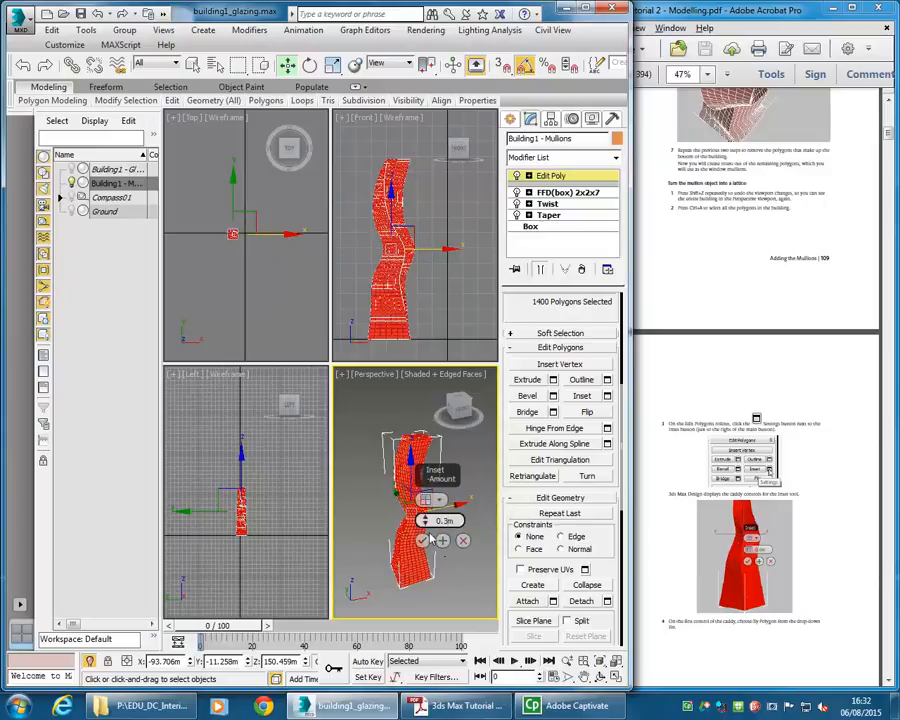
scroll(393, 524, "up", 10)
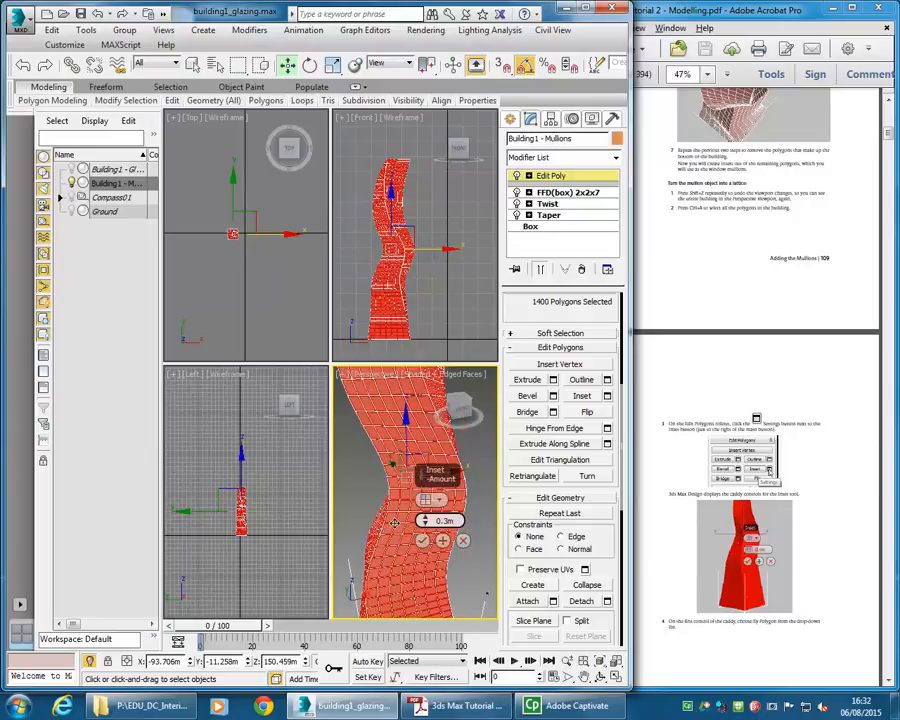
scroll(397, 496, "up", 4)
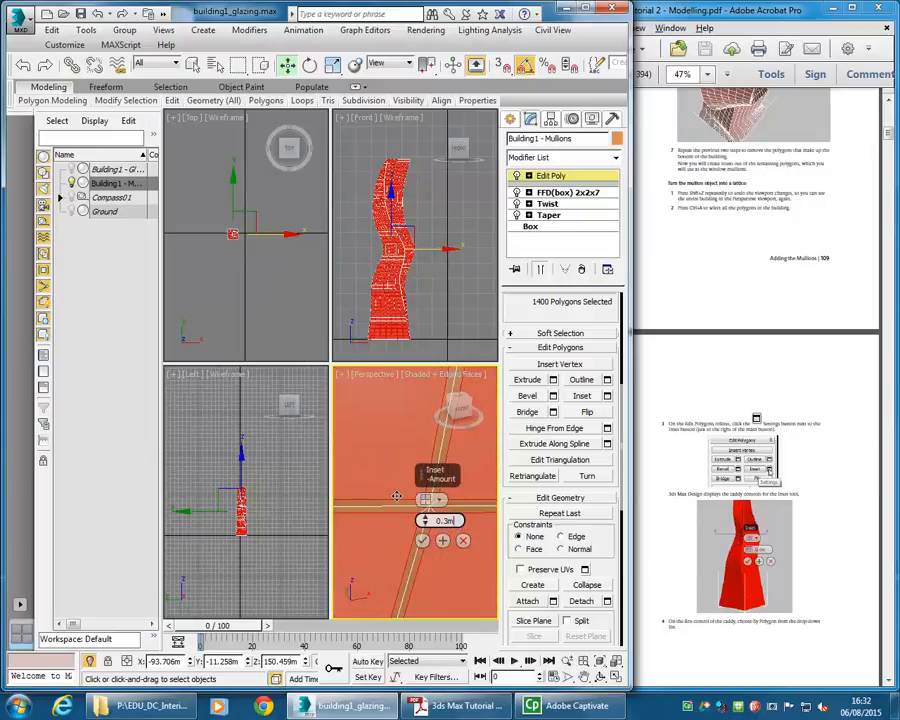
scroll(397, 496, "down", 6)
scroll(399, 453, "up", 2)
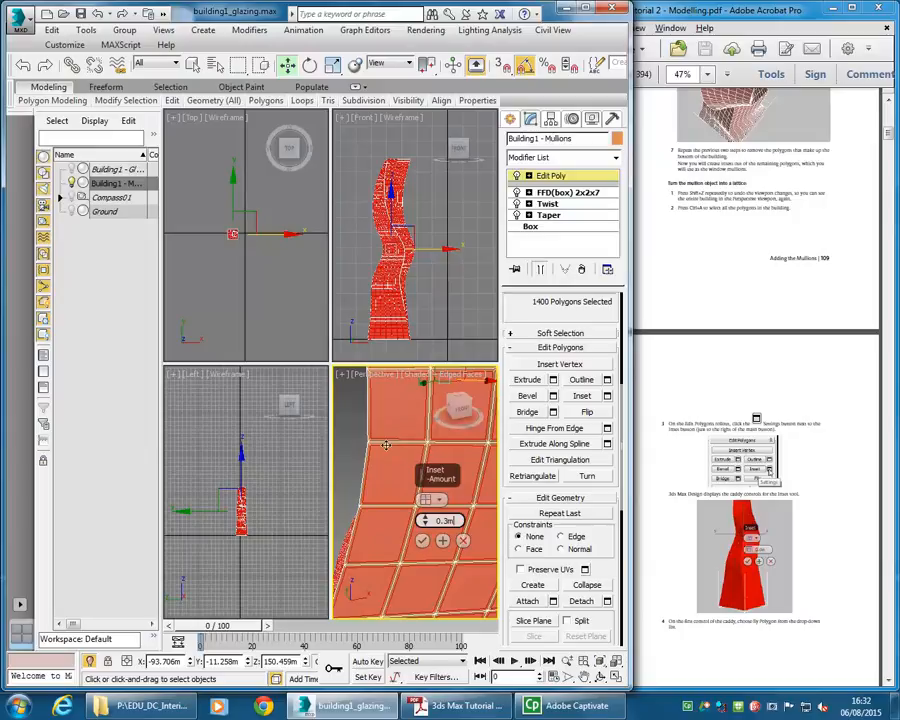
scroll(396, 441, "down", 3)
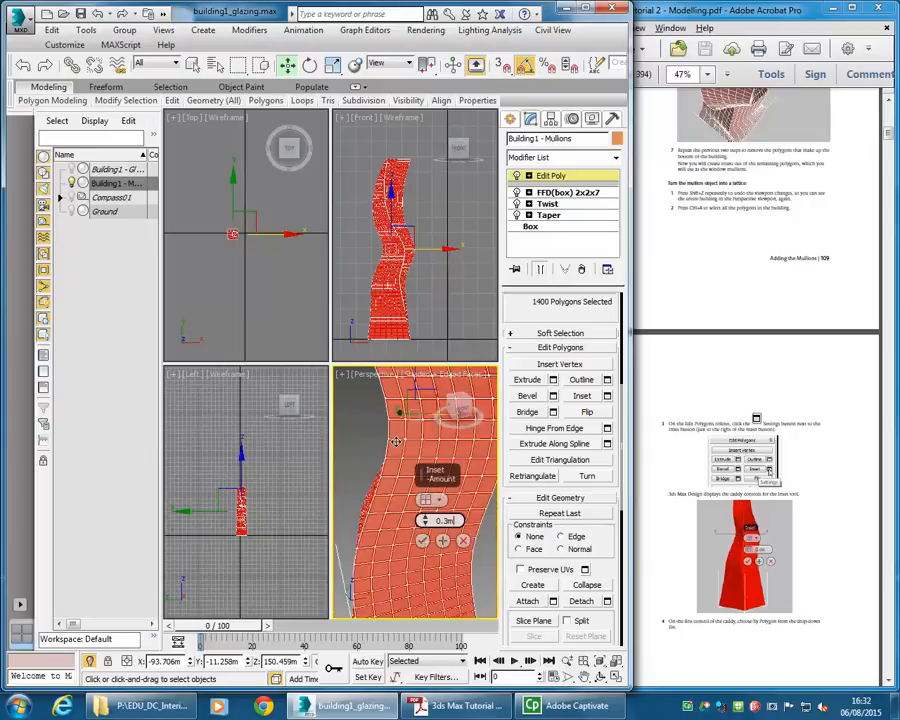
left_click(422, 541)
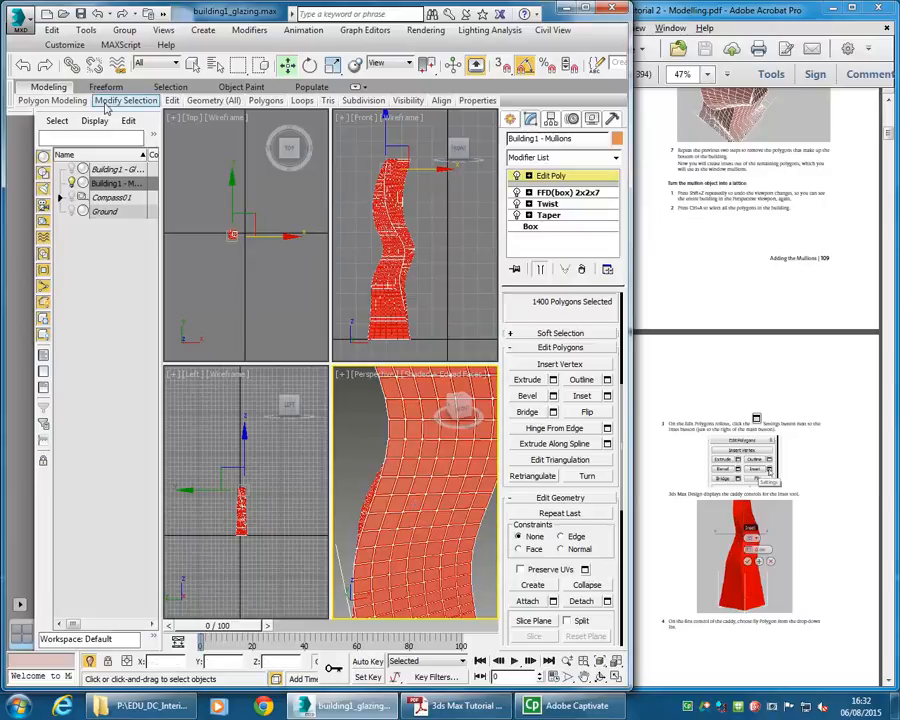
- Delete the selected inset polygons to leave the mullion frames
left_click(53, 30)
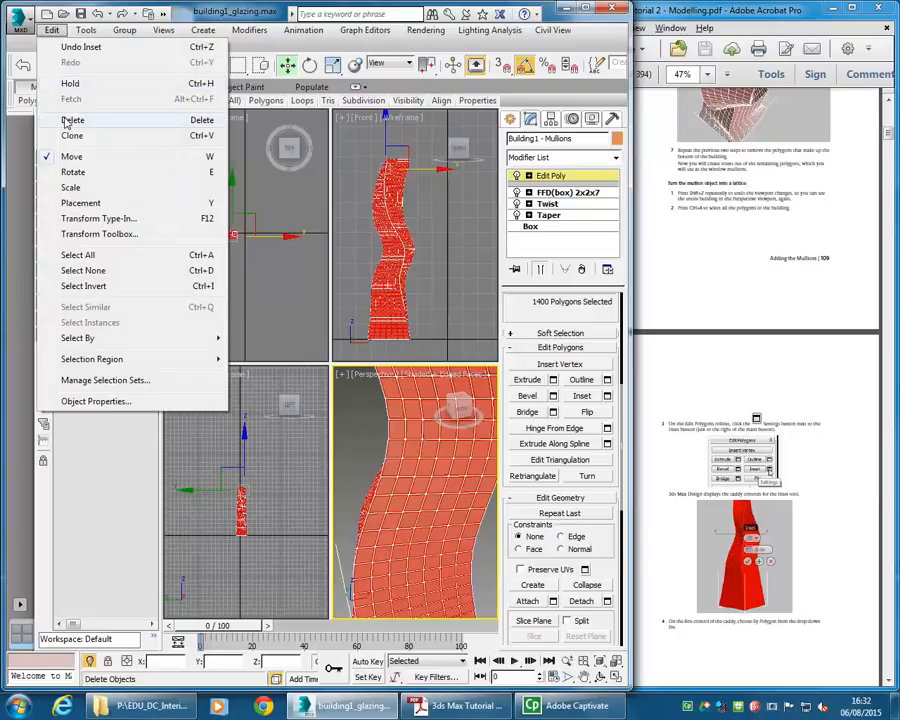
left_click(67, 122)
middle_click_drag(340, 486, 433, 505, "alt")
scroll(440, 505, "up", 3)
scroll(440, 505, "down", 1)
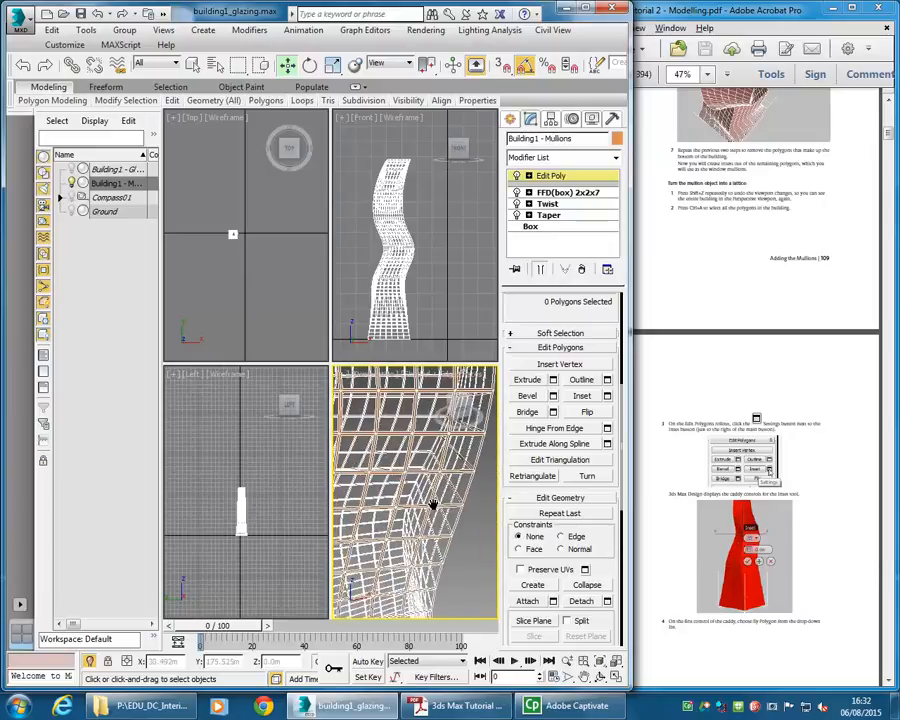
scroll(430, 507, "down", 4)
scroll(430, 511, "down", 2)
middle_click_drag(427, 496, 452, 508, "alt")
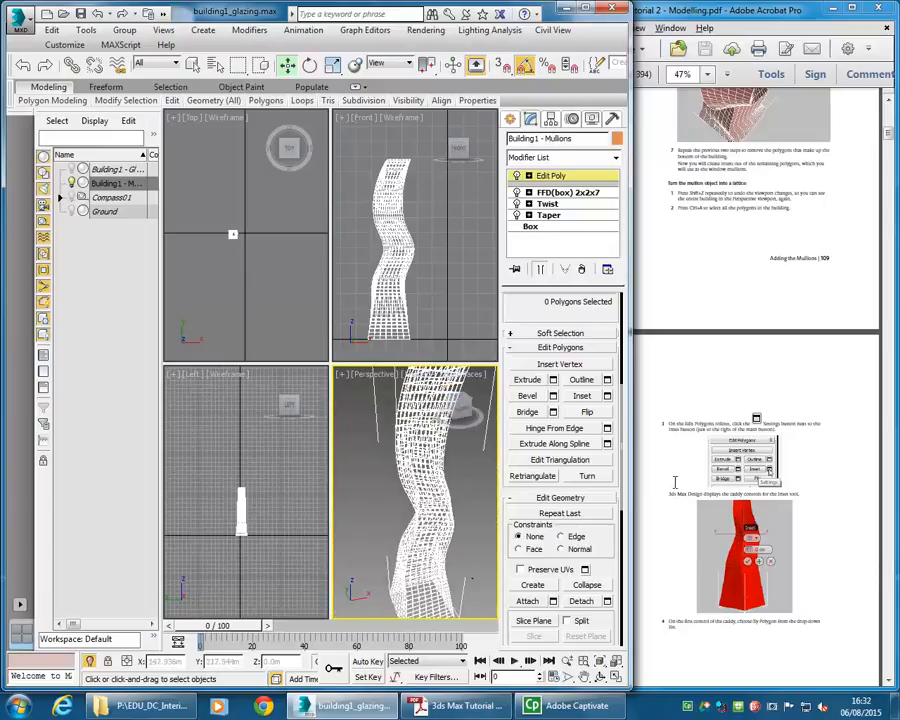
- Read the tutorial's next pages on making the mullions thicker
left_click(692, 428)
scroll(685, 437, "down", 8)
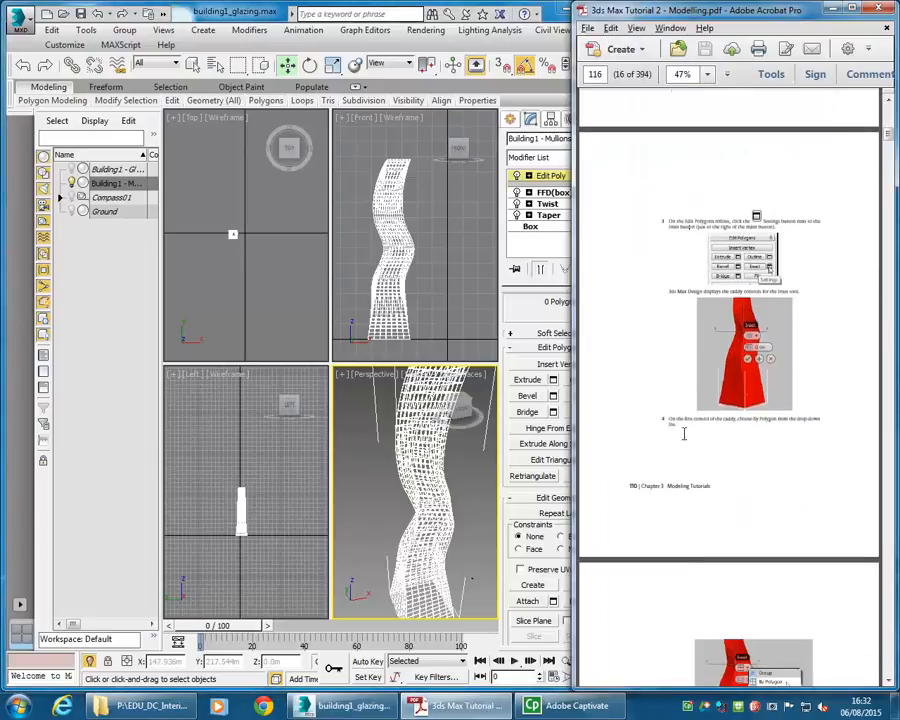
scroll(683, 440, "down", 3)
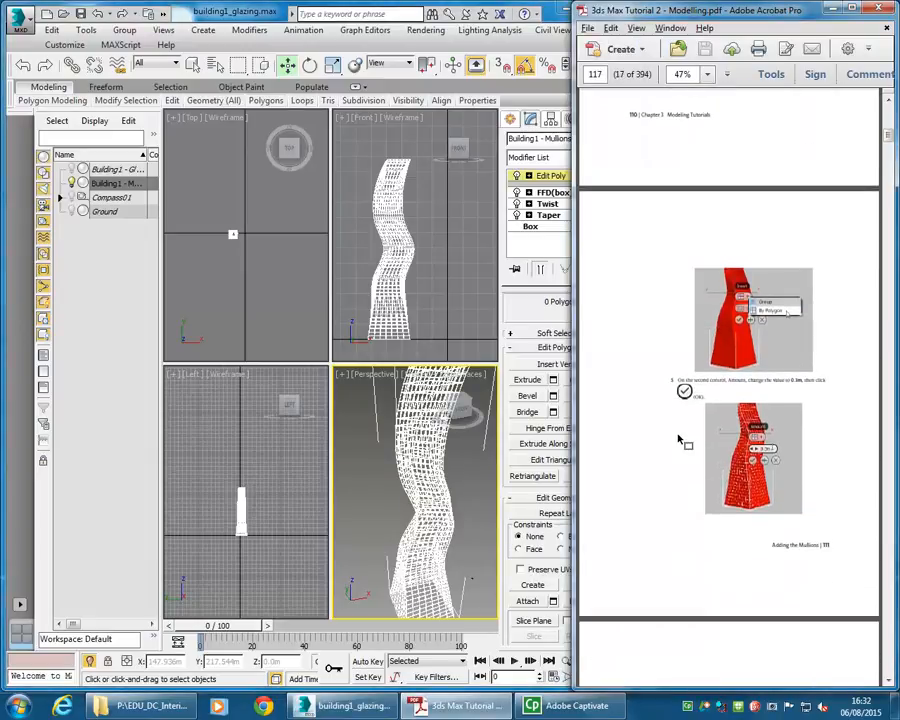
scroll(681, 435, "down", 5)
scroll(682, 432, "down", 3)
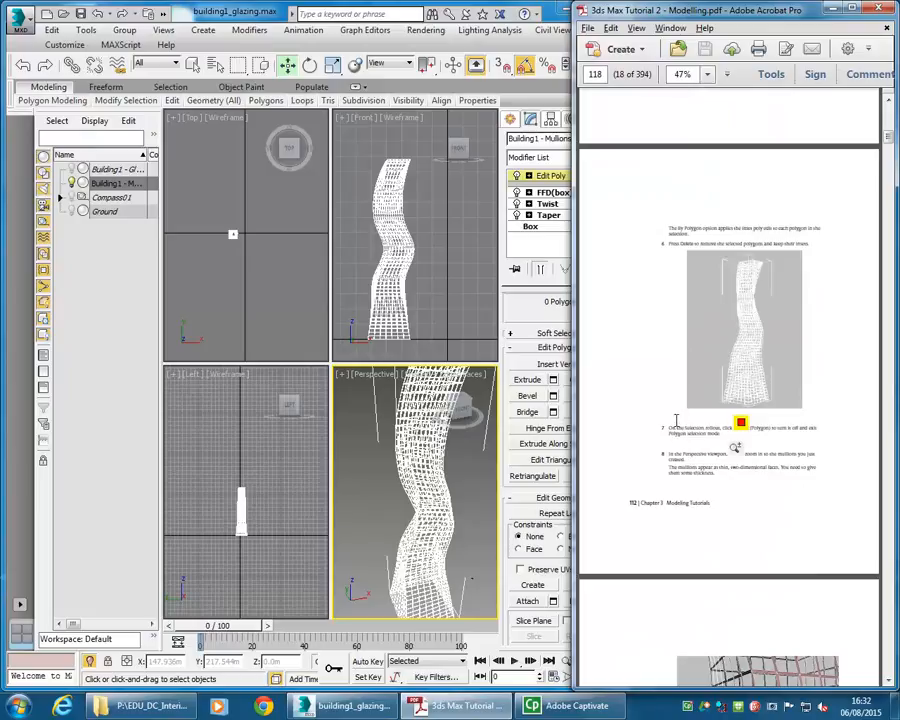
scroll(676, 420, "down", 5)
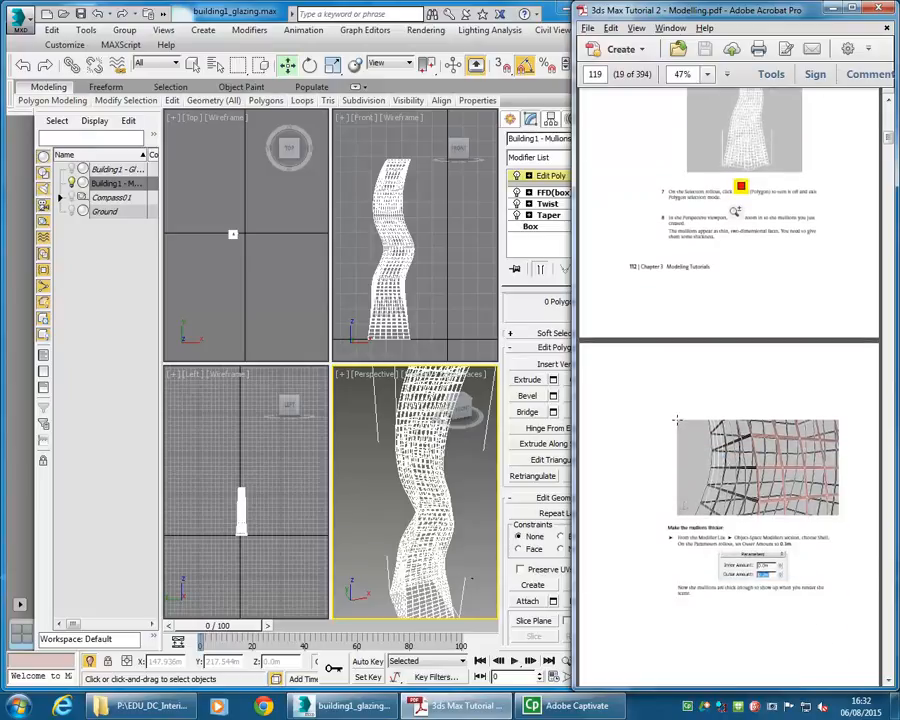
scroll(660, 460, "down", 1)
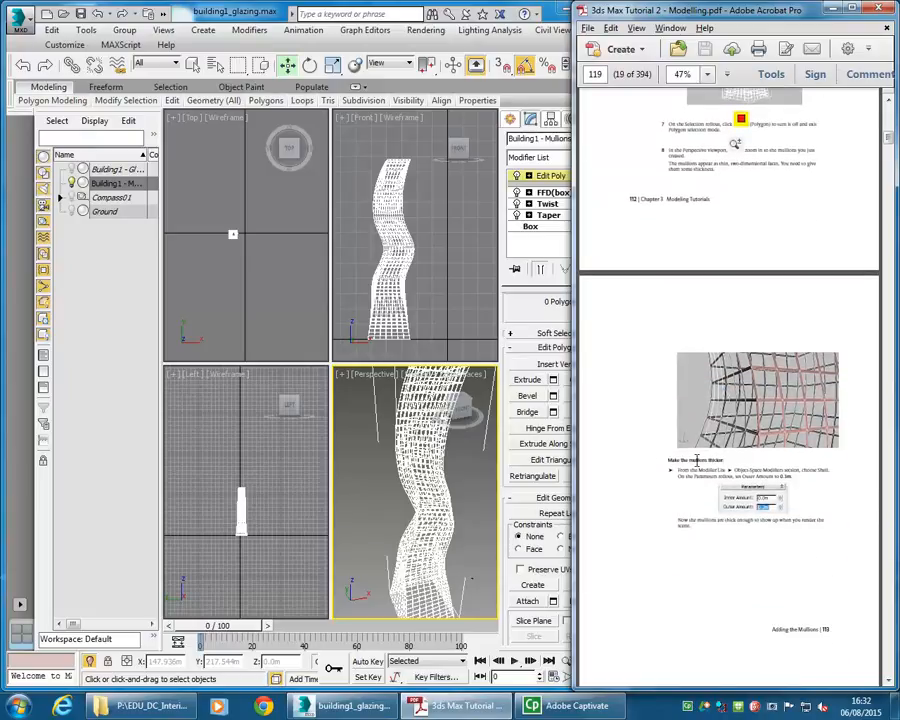
scroll(680, 432, "down", 1)
- Exit the Polygon sub-object level of the Edit Poly modifier
right_click(388, 500)
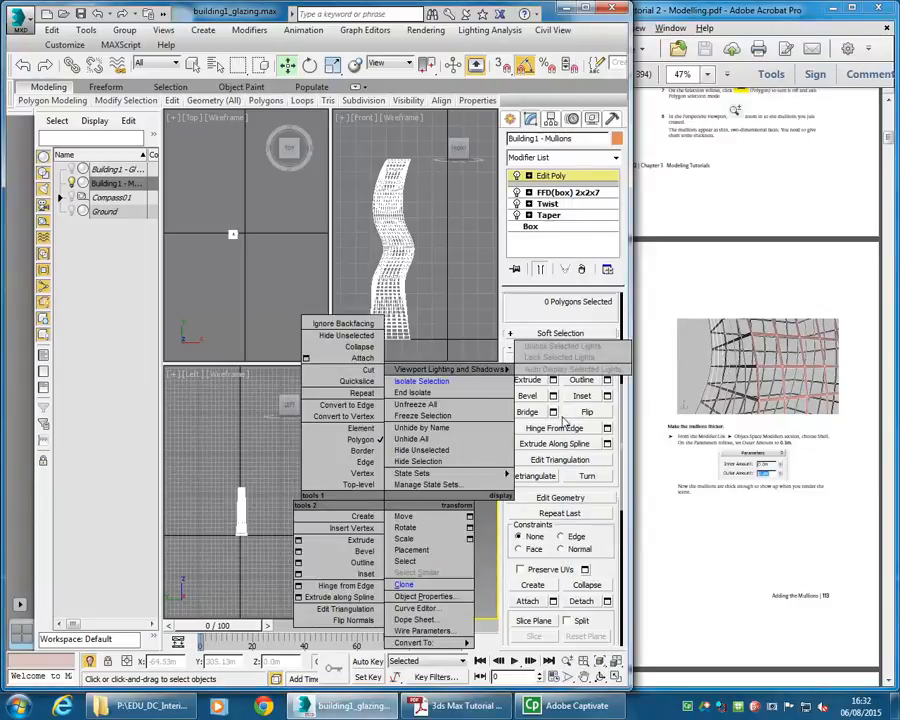
left_click(530, 176)
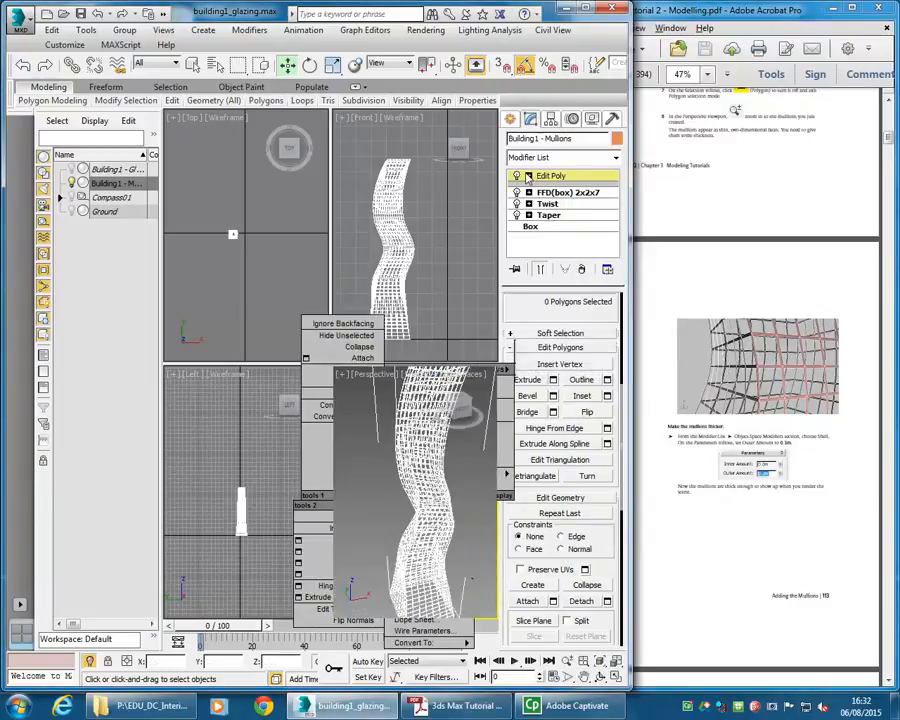
left_click(528, 176)
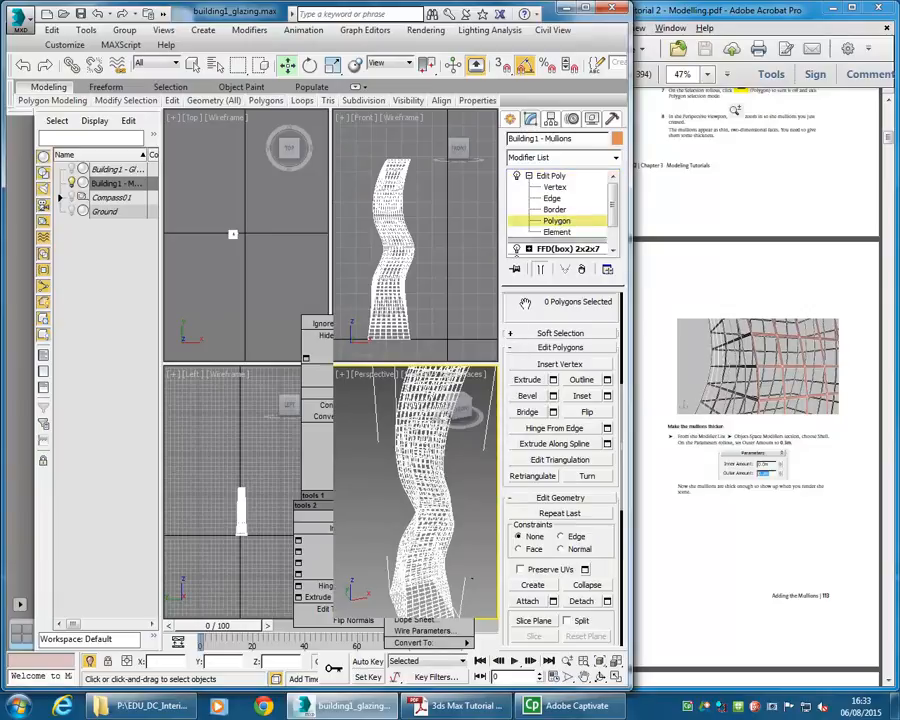
scroll(560, 330, "up", 5)
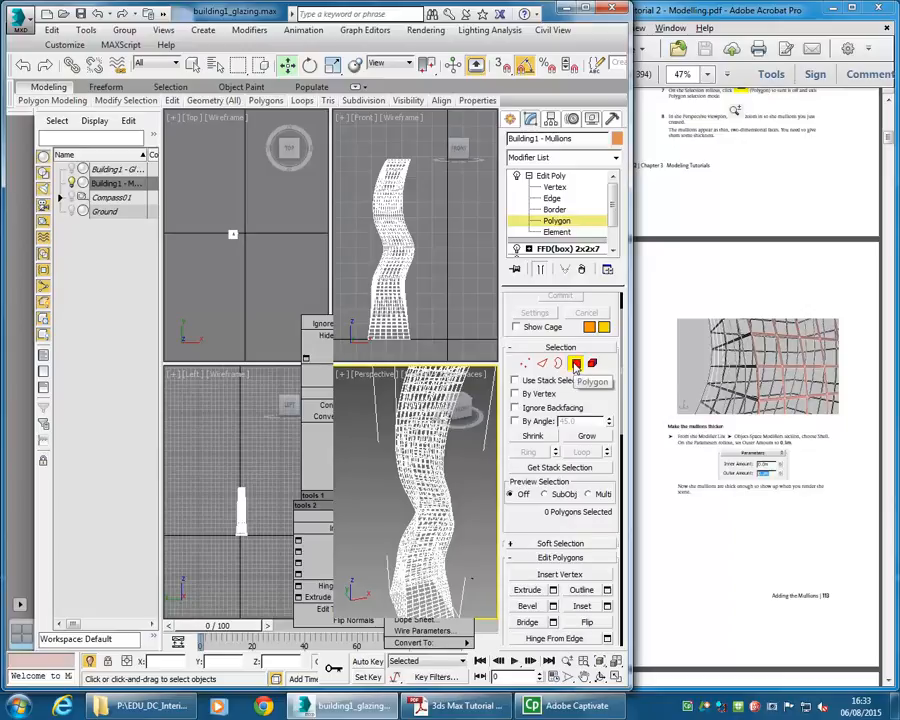
left_click(556, 178)
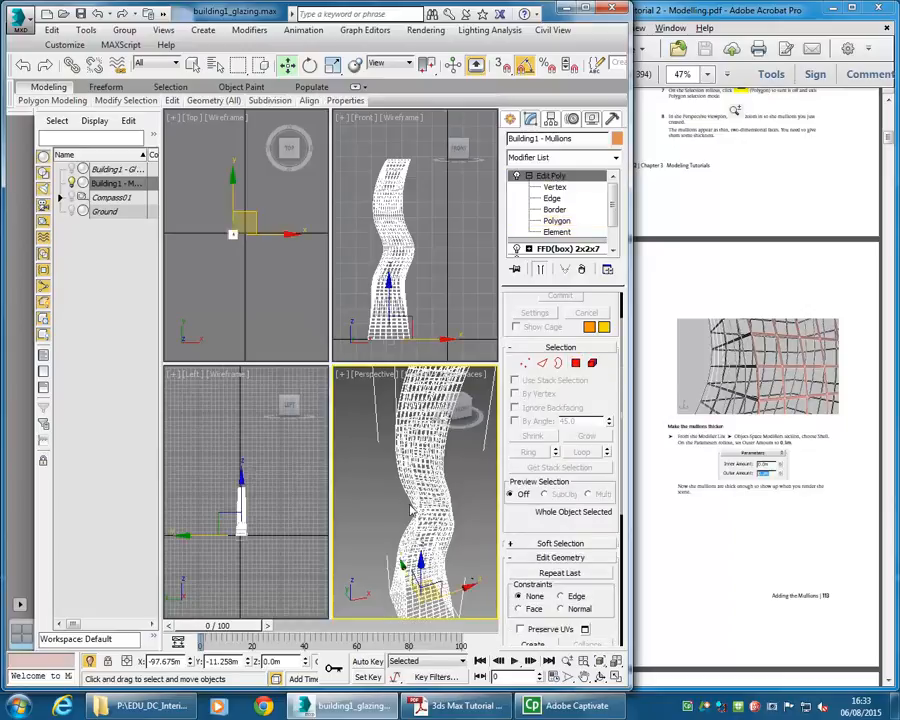
- Add a Shell modifier to the mullions object with an Outer Amount of 0.3 m
left_click(615, 157)
left_click_drag(614, 254, 565, 488)
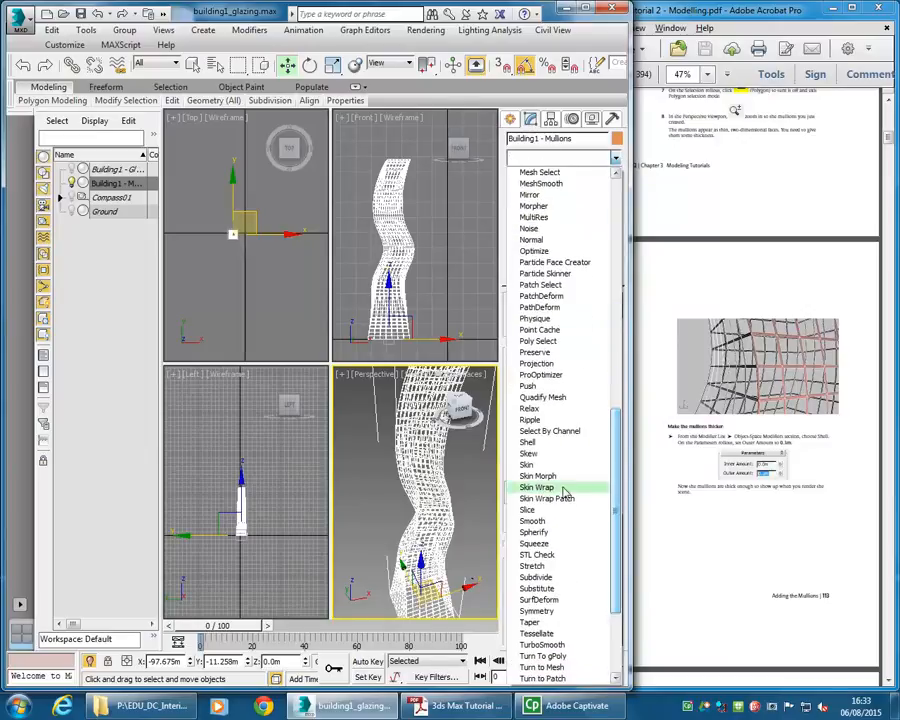
left_click(528, 442)
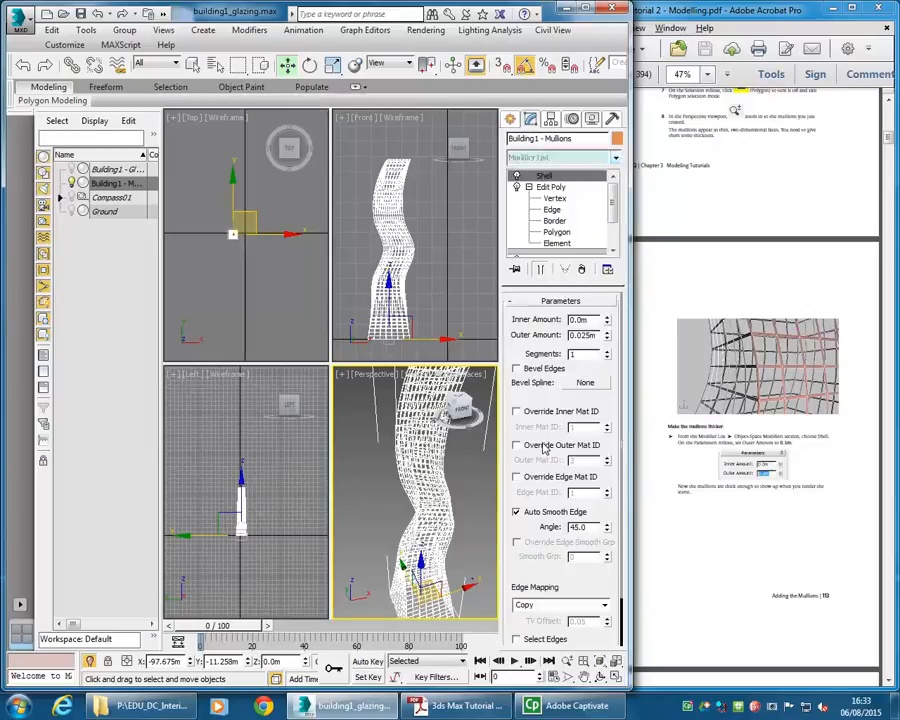
double_click(590, 335)
type("0.")
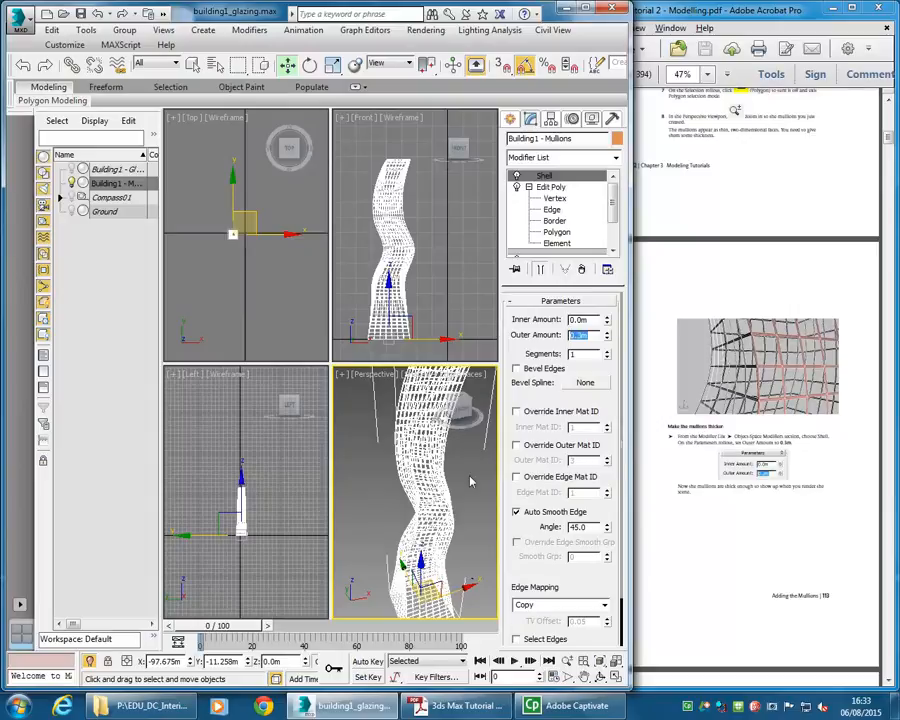
scroll(413, 484, "up", 5)
scroll(413, 484, "up", 3)
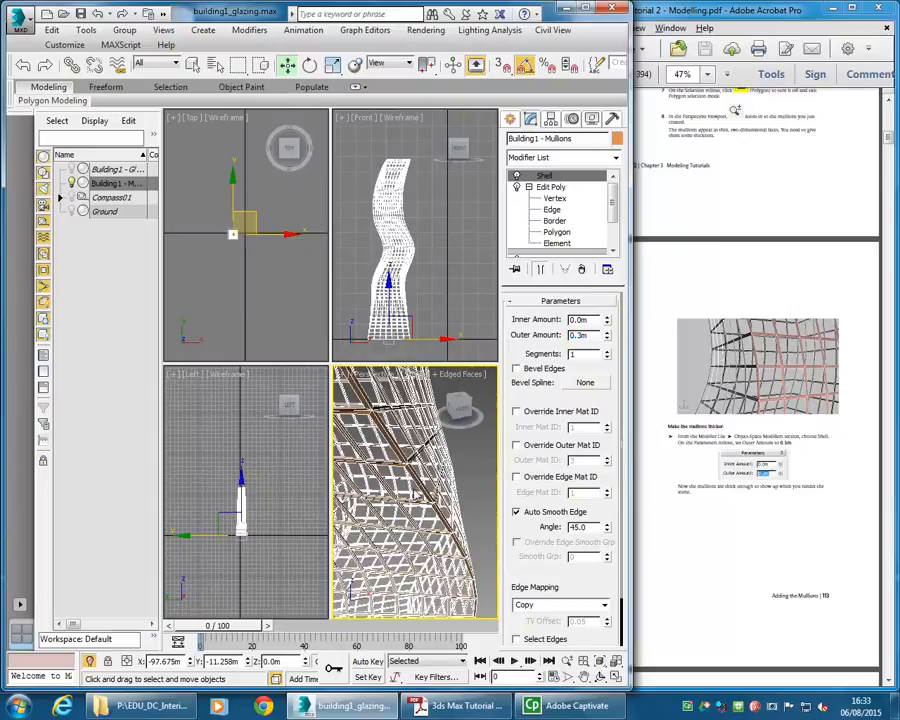
scroll(413, 486, "down", 6)
scroll(413, 491, "up", 6)
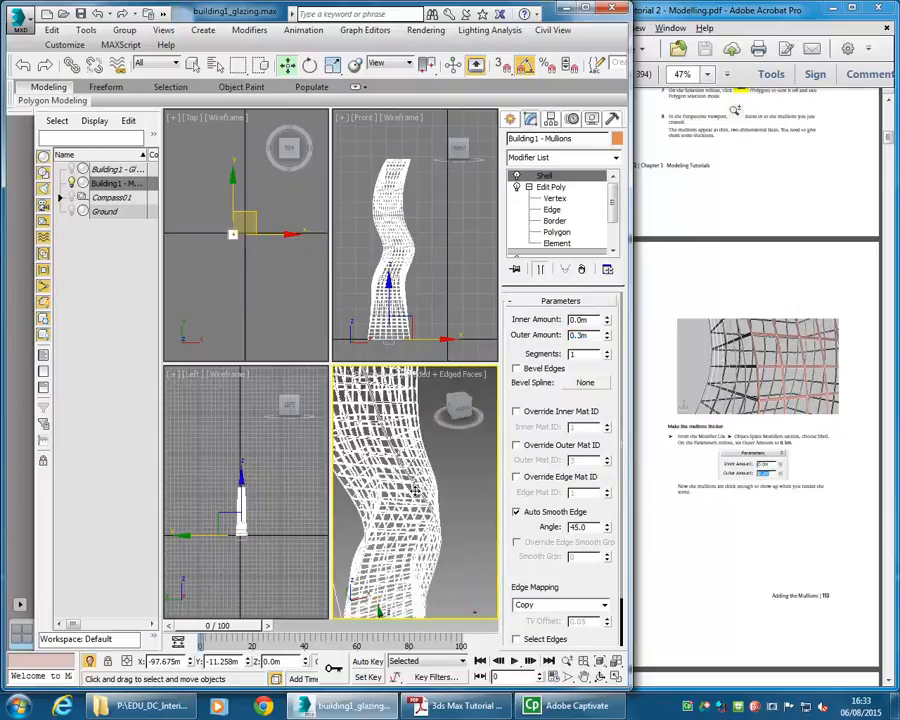
- Scroll to the next tutorial section on creating the metallic shell
left_click(700, 470)
scroll(713, 441, "down", 5)
scroll(712, 441, "down", 5)
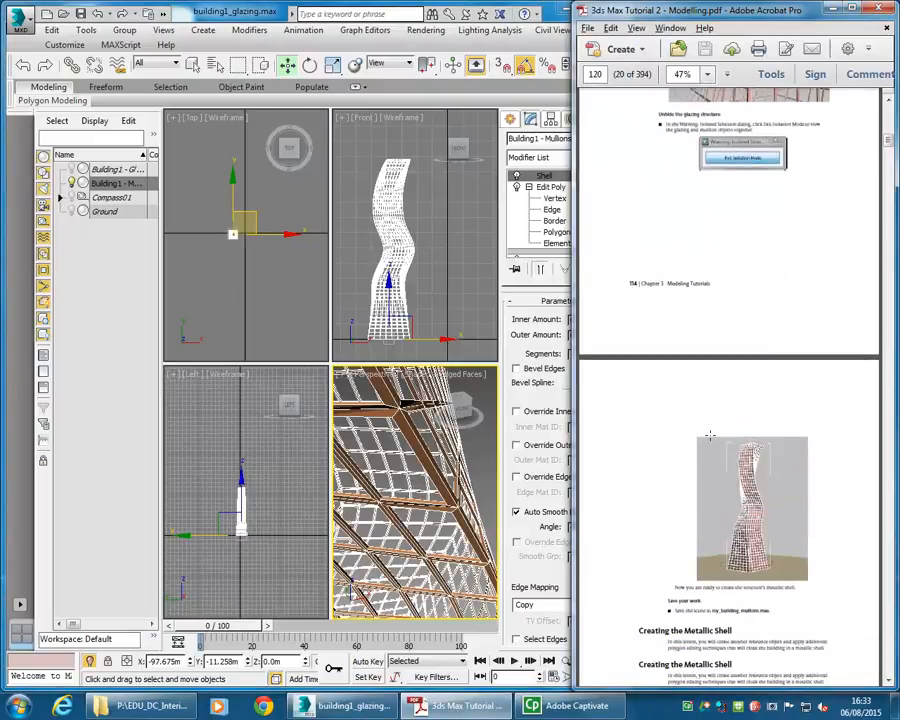
- End the isolation of the mullions object so all scene objects are shown again
left_click(408, 487)
scroll(408, 487, "down", 8)
scroll(408, 487, "down", 5)
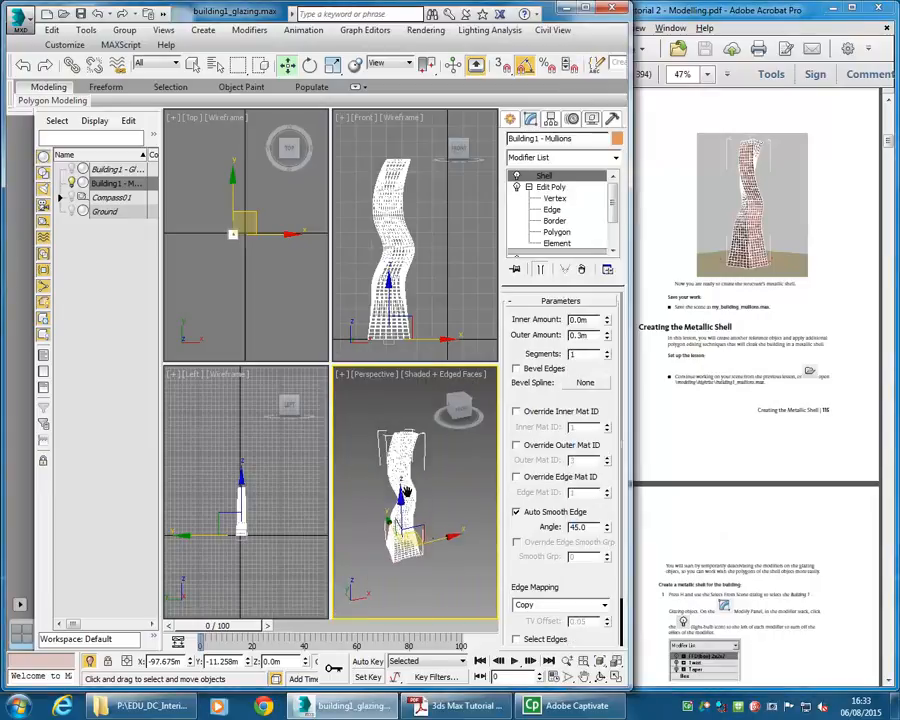
scroll(393, 486, "up", 3)
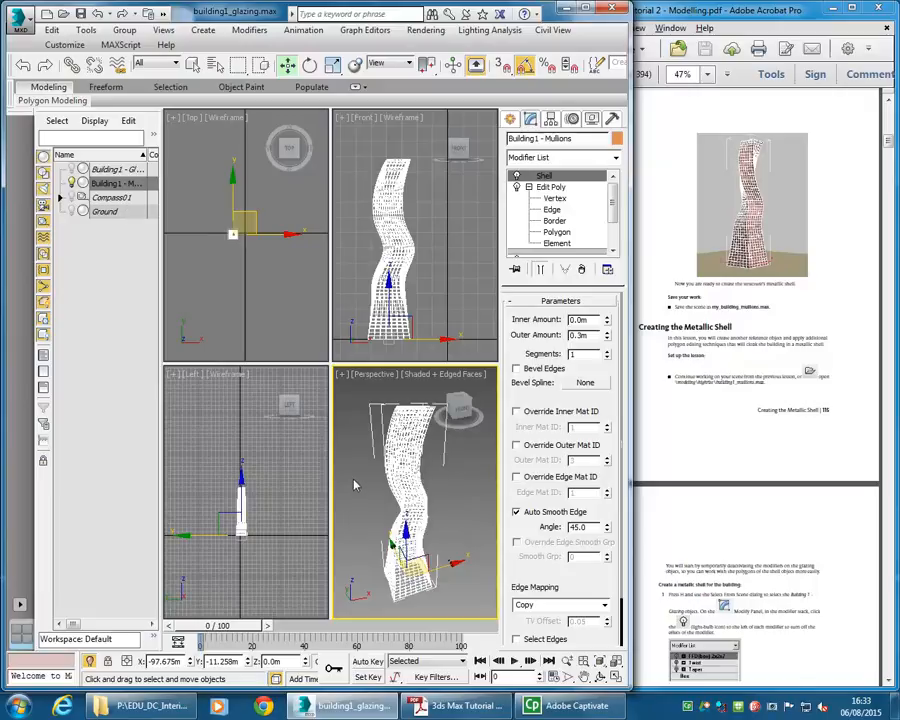
right_click(387, 470)
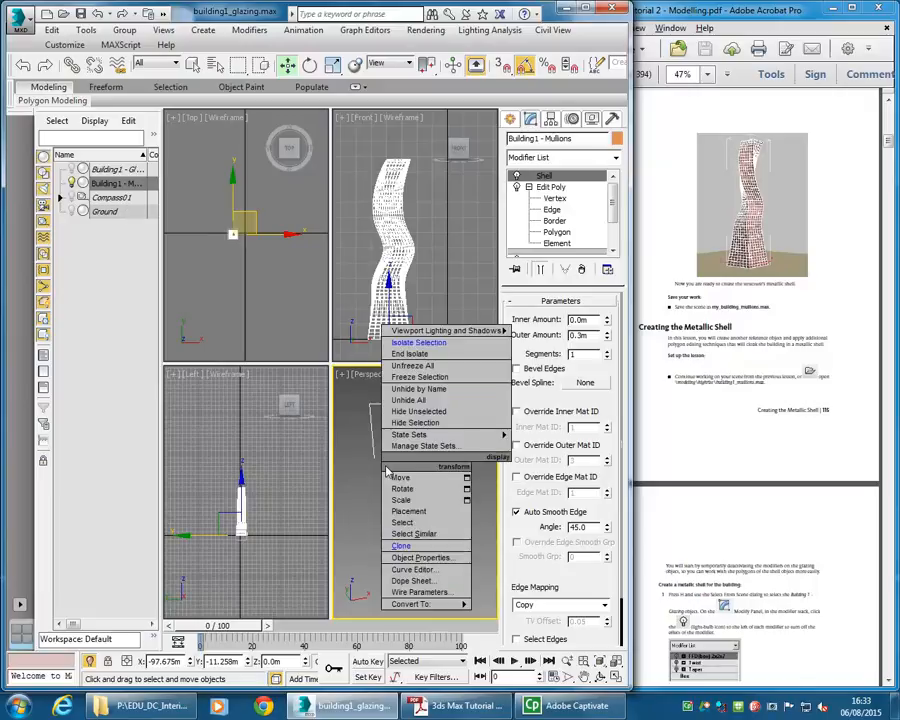
left_click(412, 354)
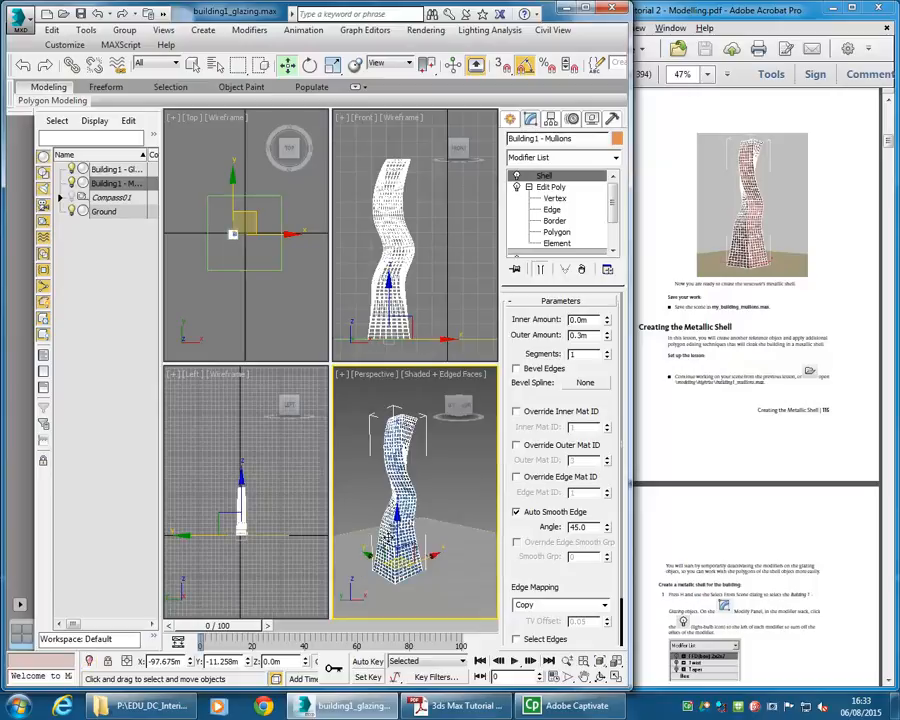
scroll(415, 513, "up", 6)
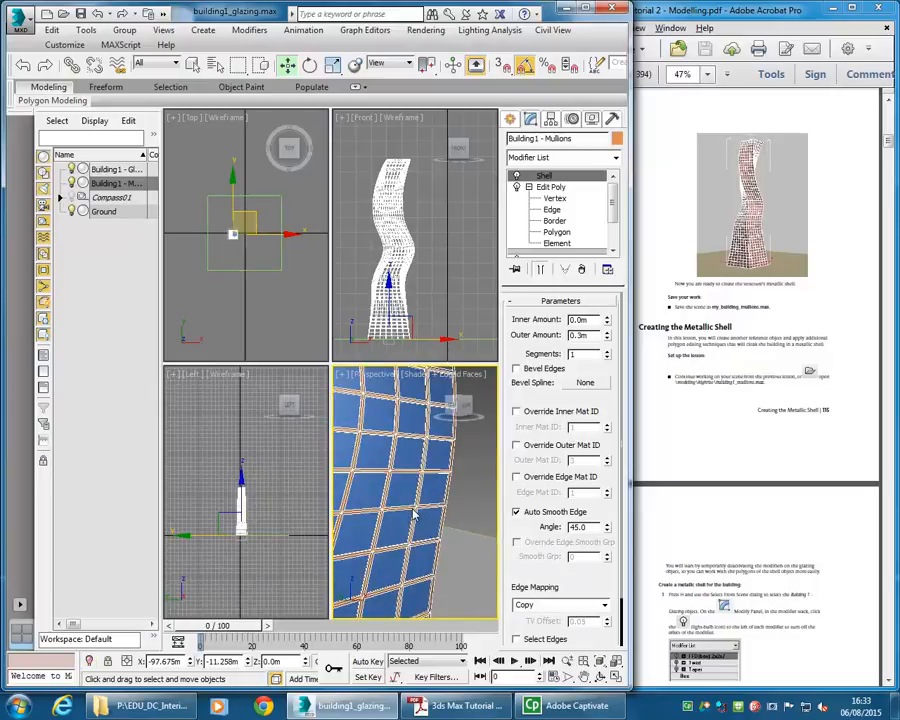
scroll(415, 513, "down", 6)
scroll(415, 490, "down", 3)
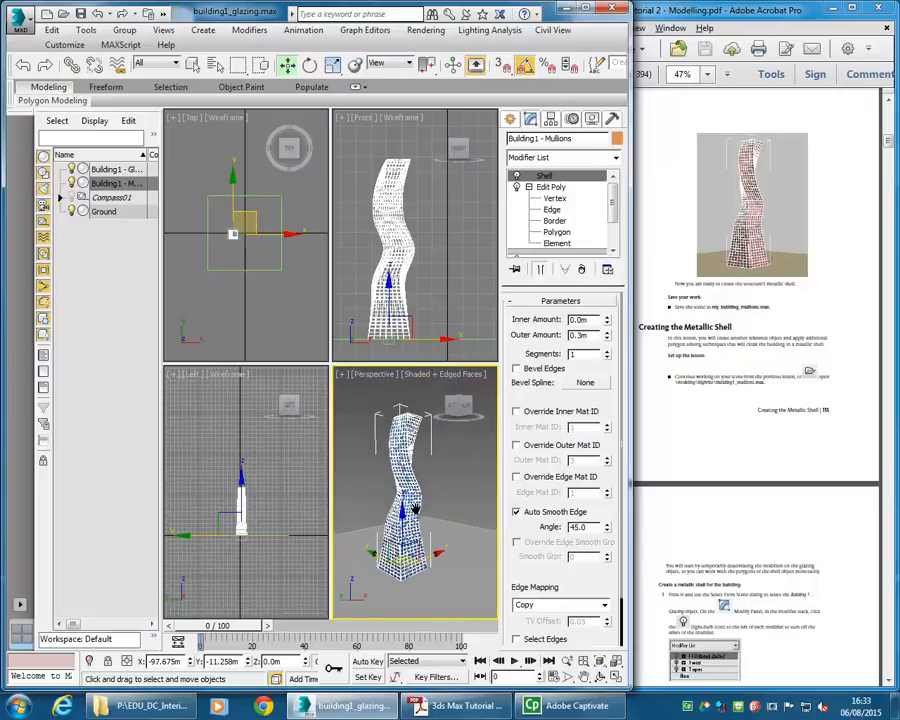
- Select the Building1 - Glazing object and save the scene as building1_mullions.max
left_click(359, 468)
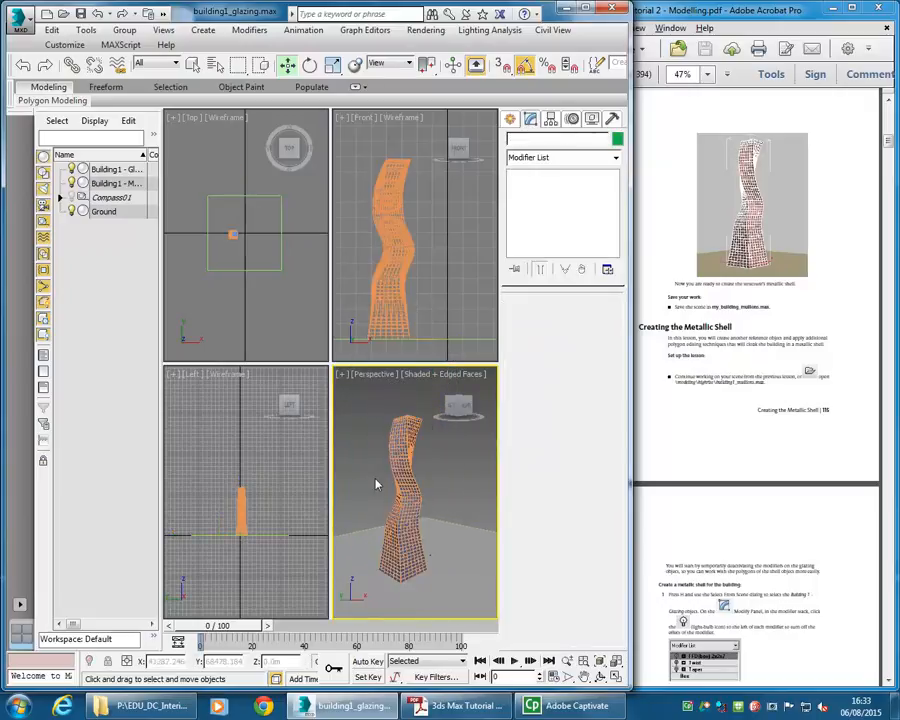
left_click(113, 171)
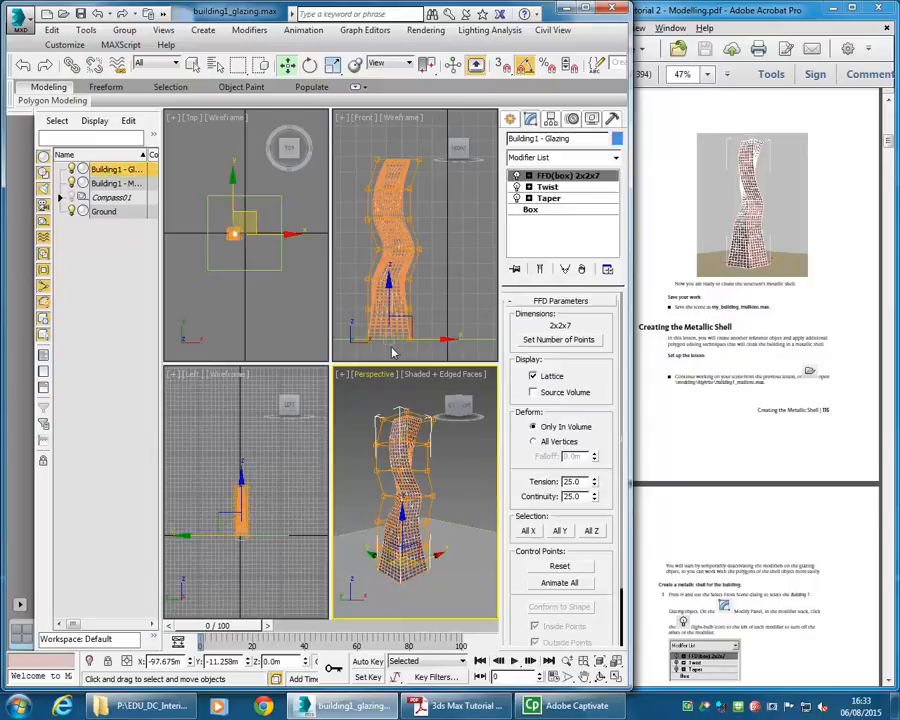
left_click(18, 22)
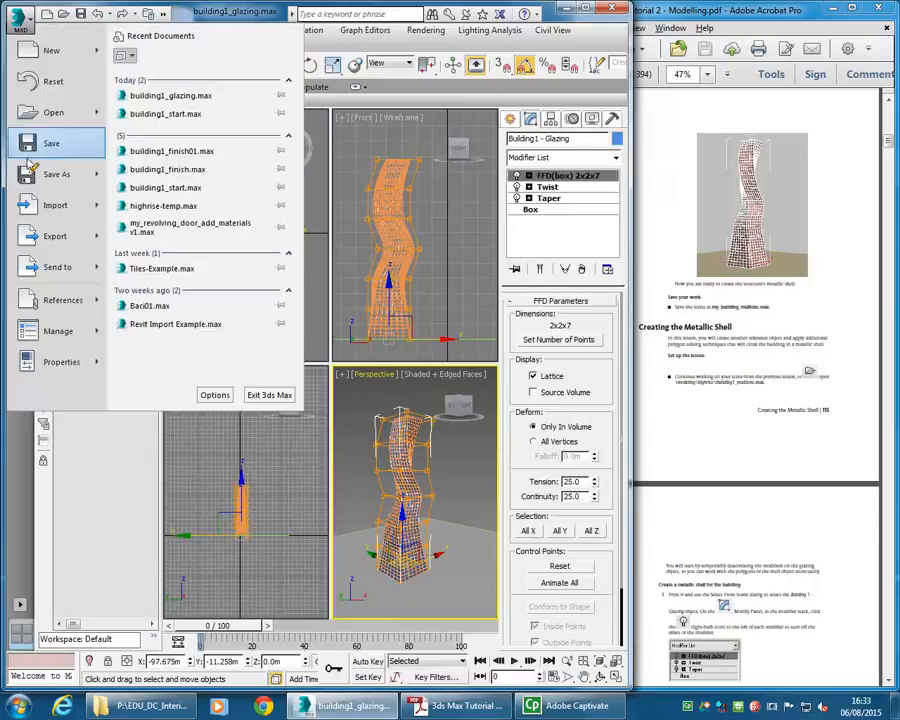
left_click(58, 234)
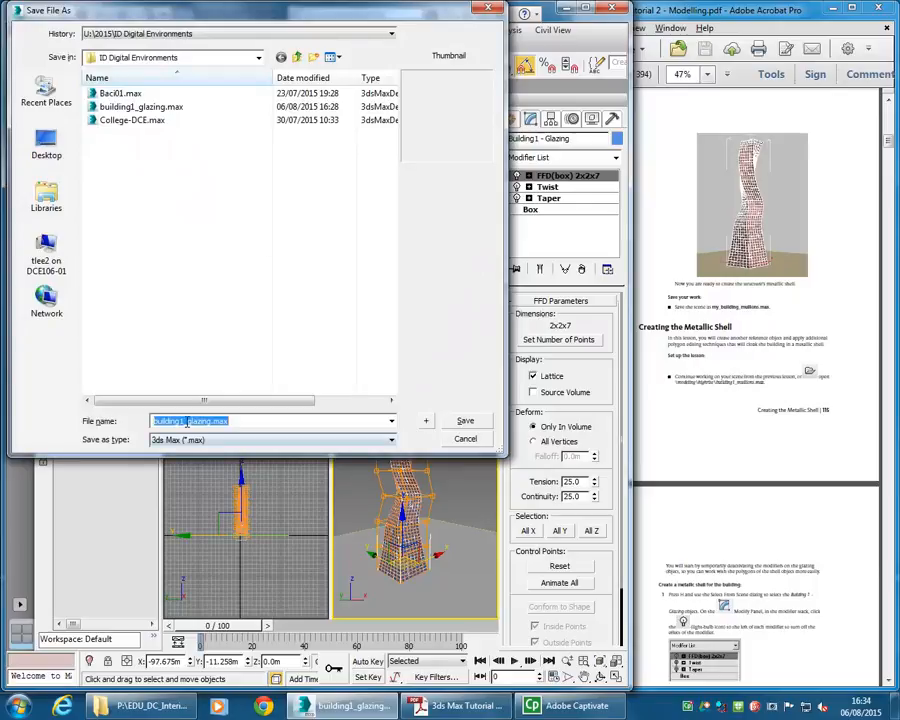
left_click(190, 421)
type("mullions")
key("Return")
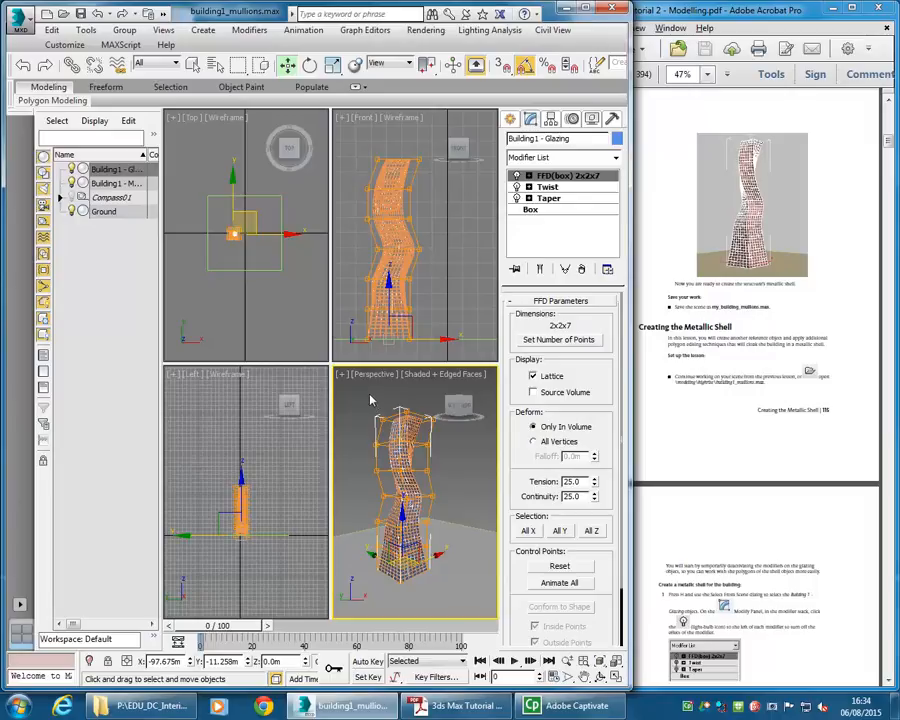
- Create a reference clone of the glazing object named Building1 - Metallic Shell
right_click(378, 463)
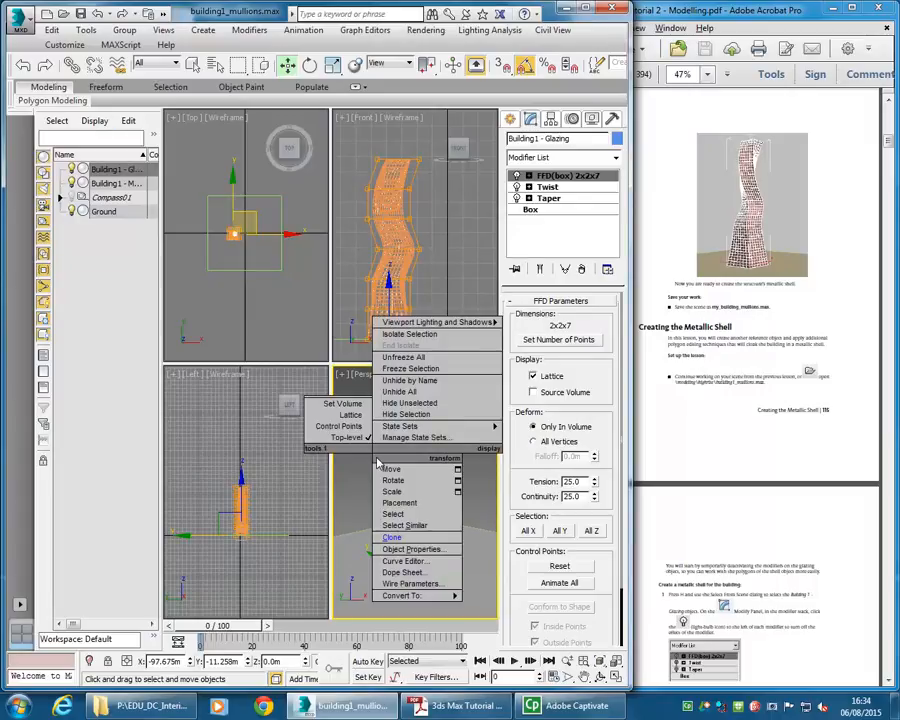
left_click(390, 537)
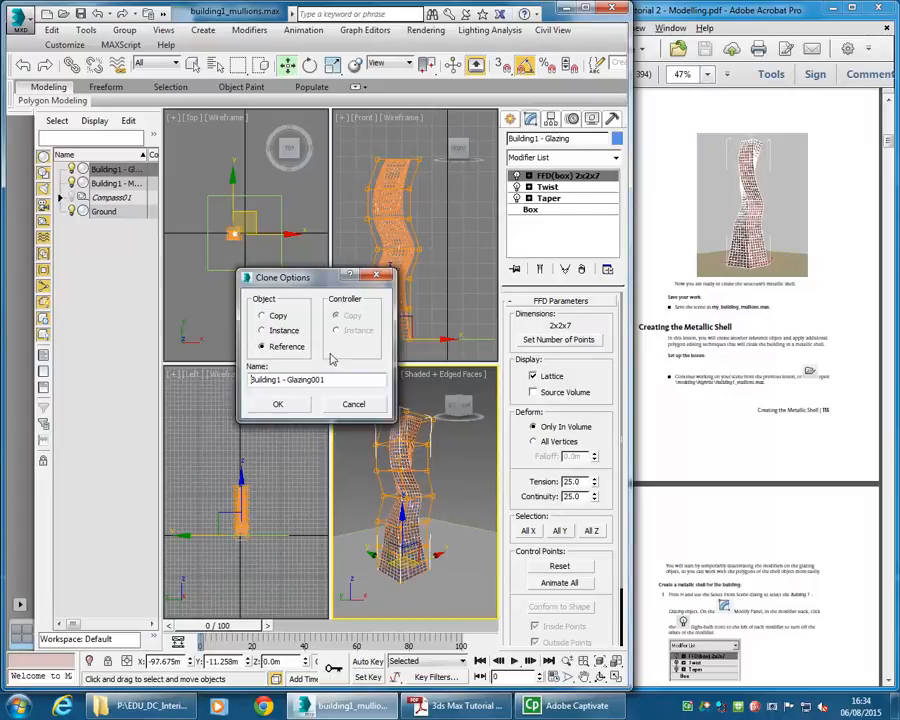
double_click(357, 380)
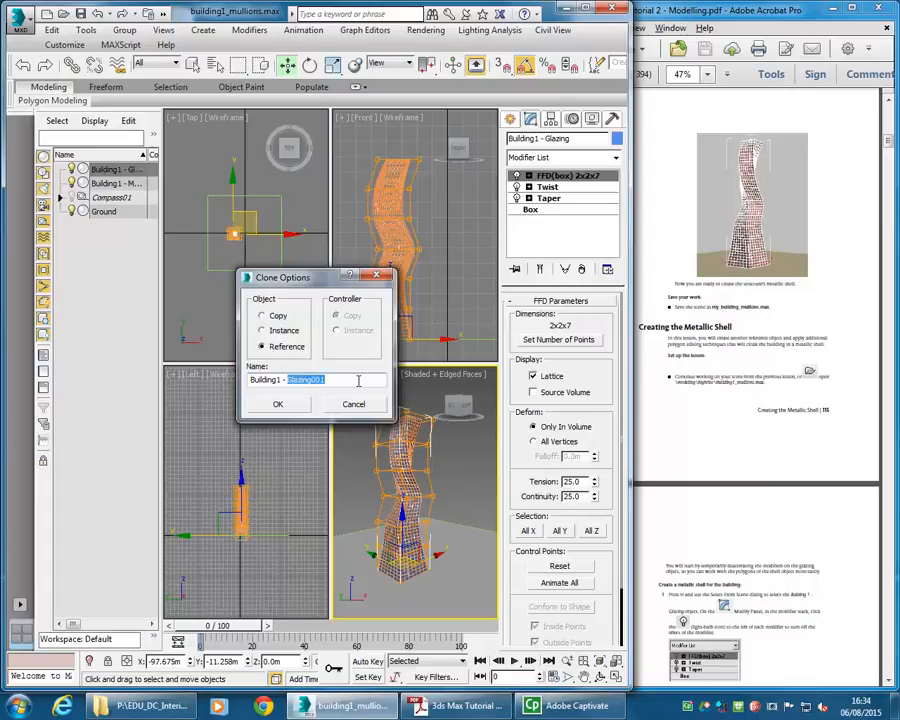
type("Metallic Shell")
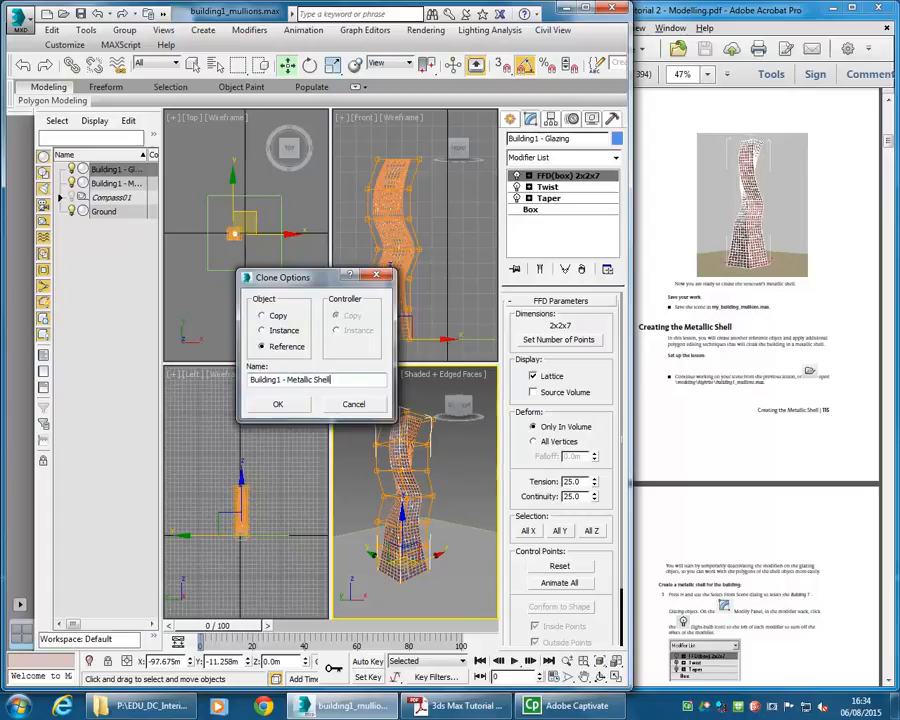
left_click(281, 405)
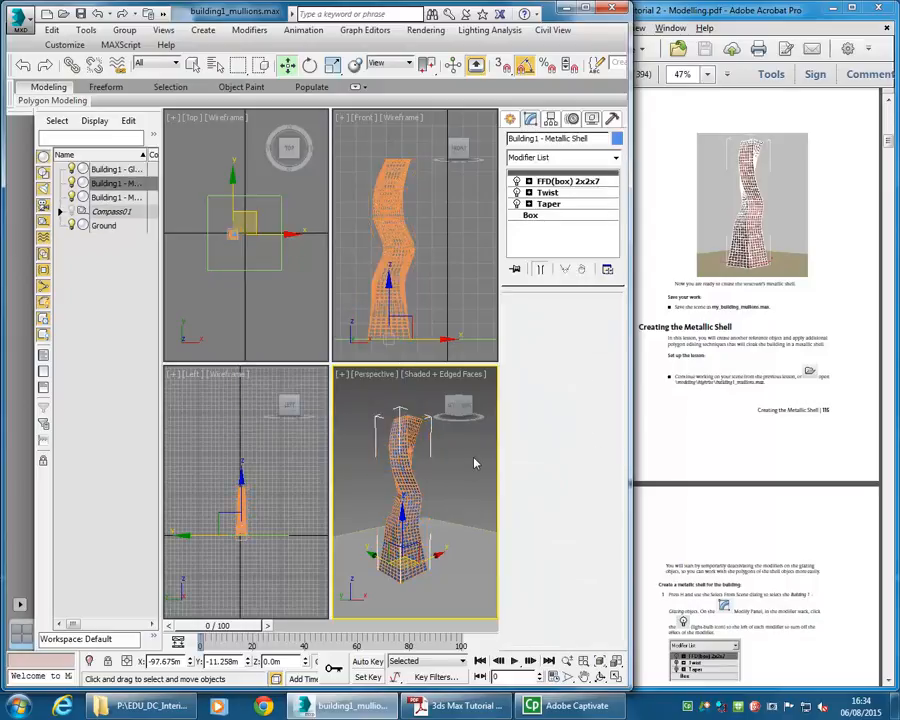
- Isolate the metallic shell object in the viewports
right_click(382, 466)
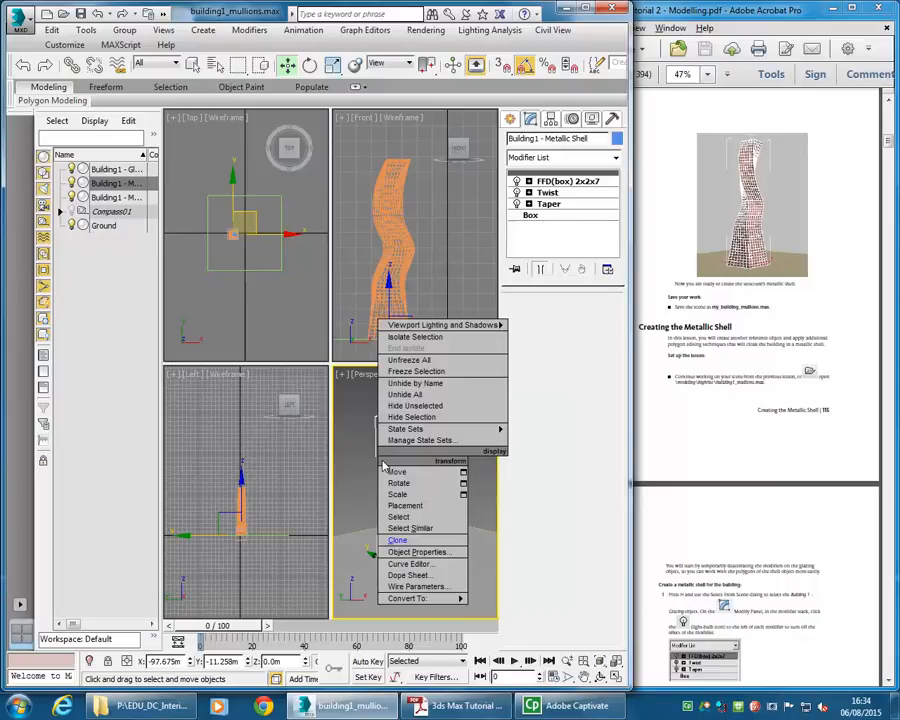
left_click(407, 337)
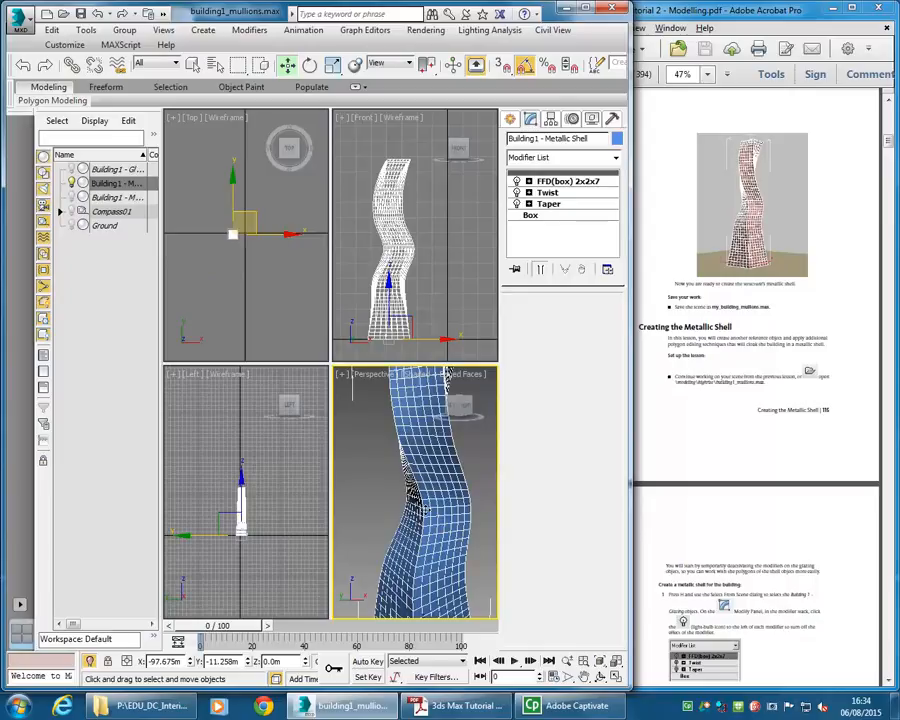
middle_click_drag(424, 507, 422, 529)
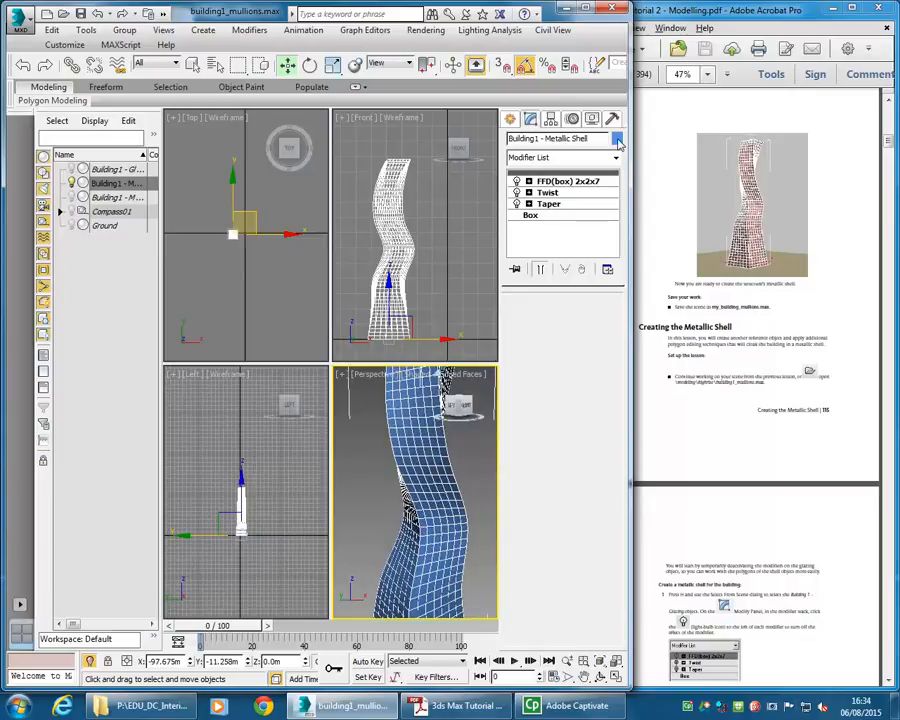
- Change the metallic shell's object color to teal from the basic color palette
left_click(617, 139)
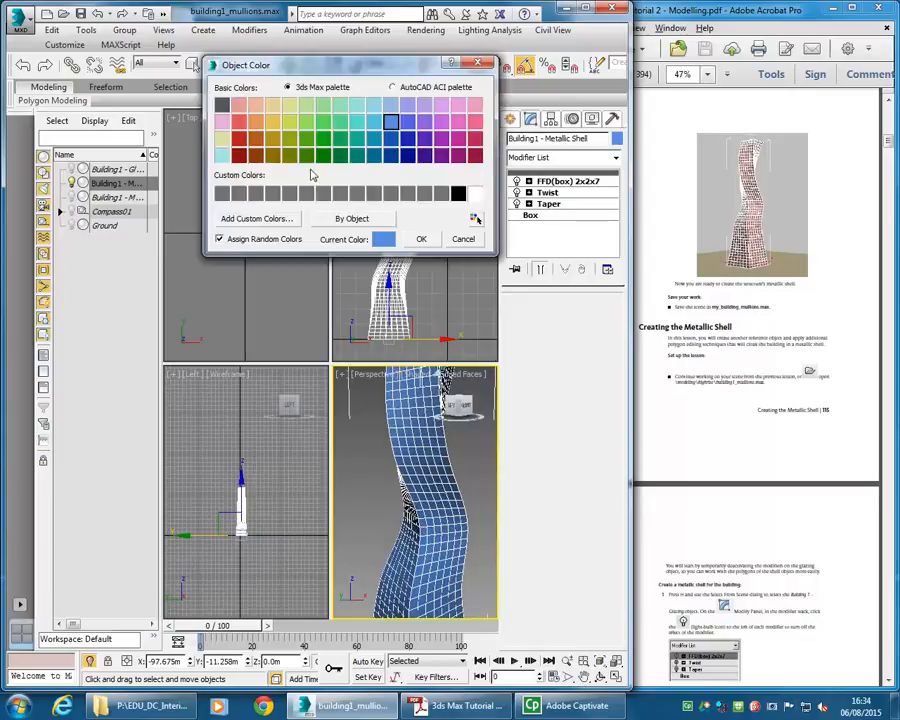
left_click(358, 139)
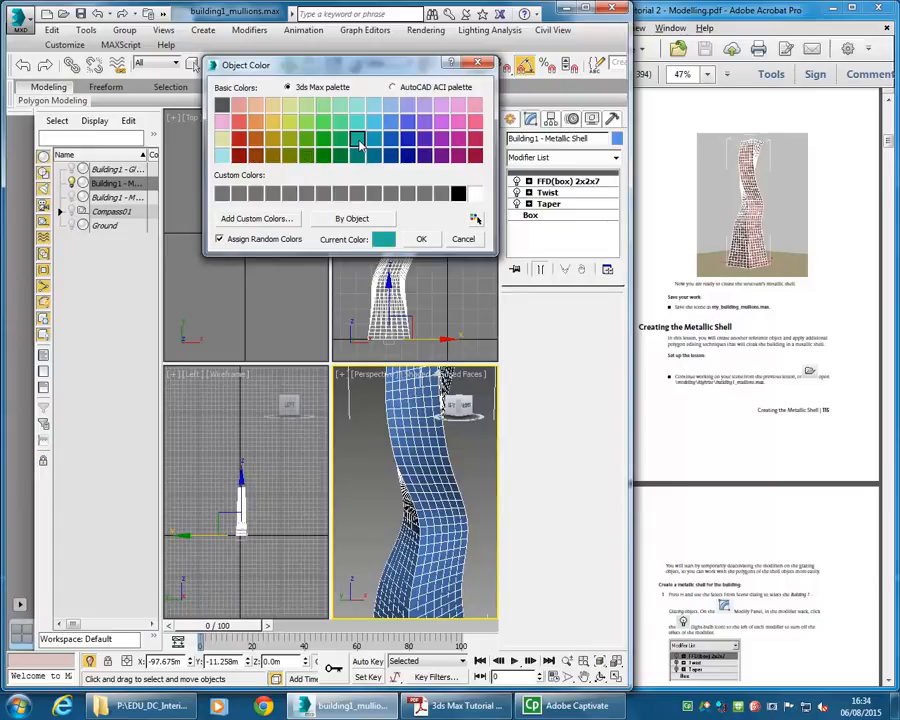
left_click(421, 239)
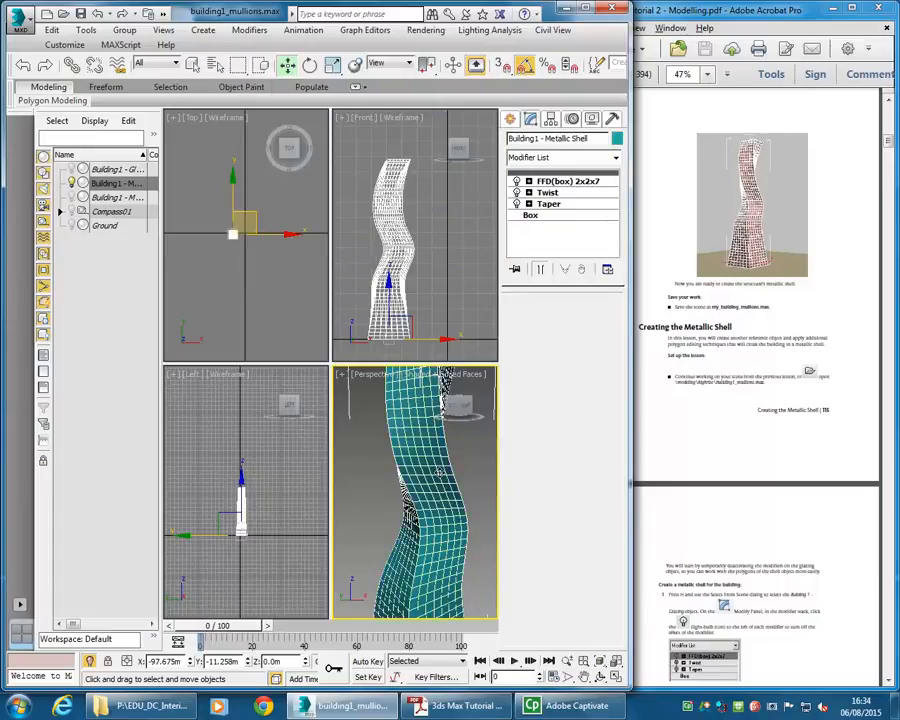
- Add an Edit Poly modifier to the metallic shell object and zoom to fit it
left_click(615, 158)
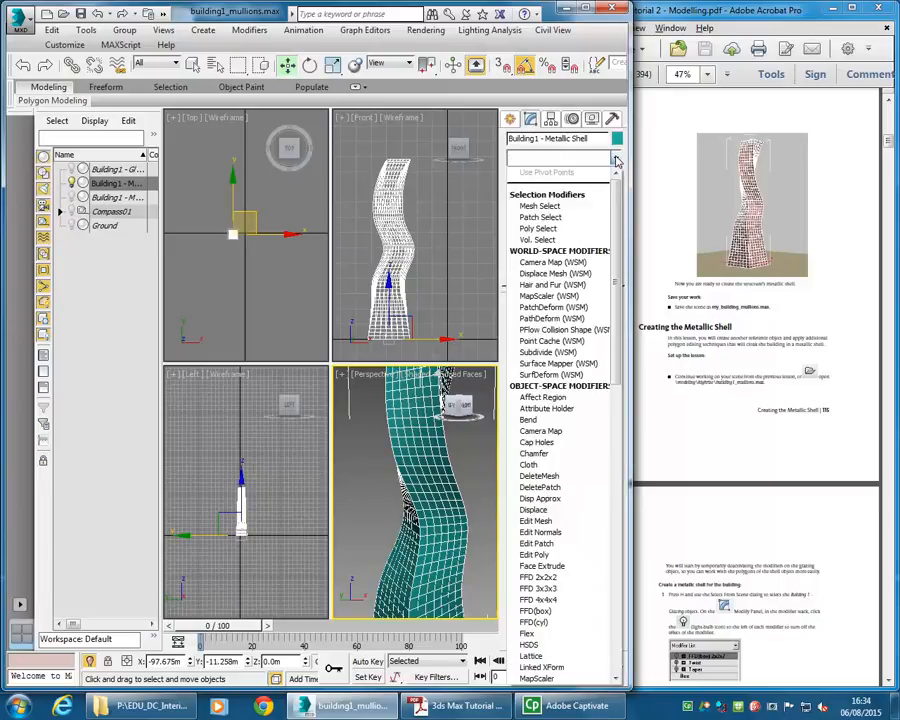
scroll(619, 290, "down", 5)
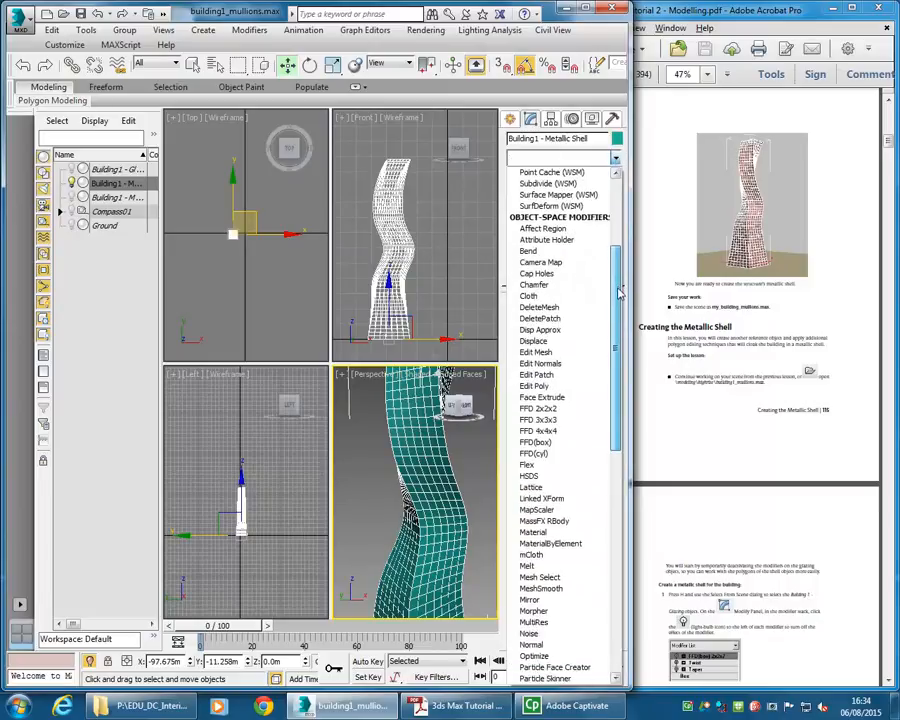
scroll(619, 290, "down", 1)
left_click(540, 364)
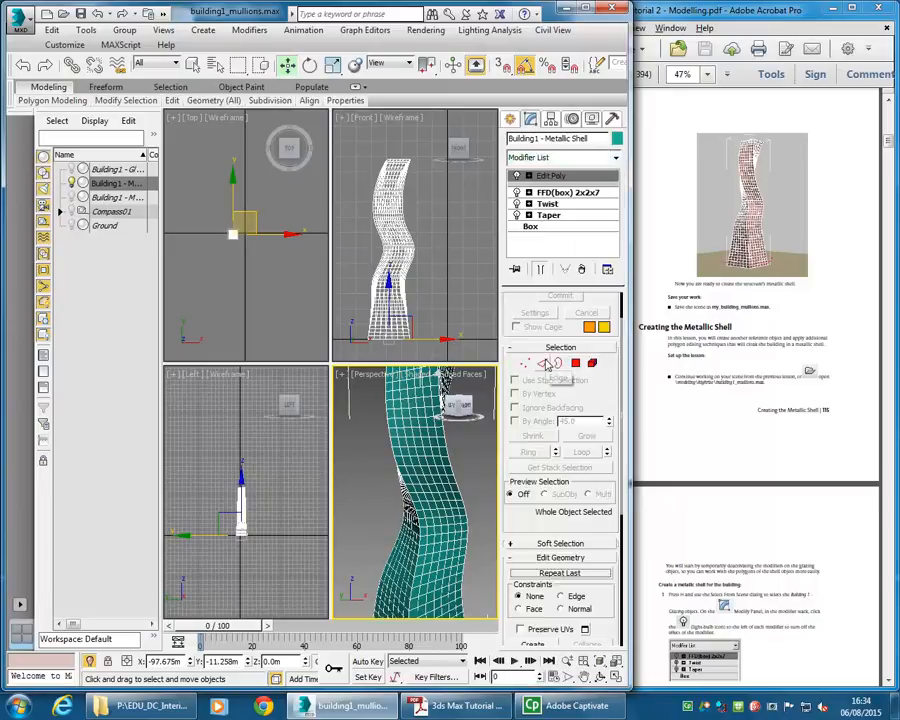
key("z")
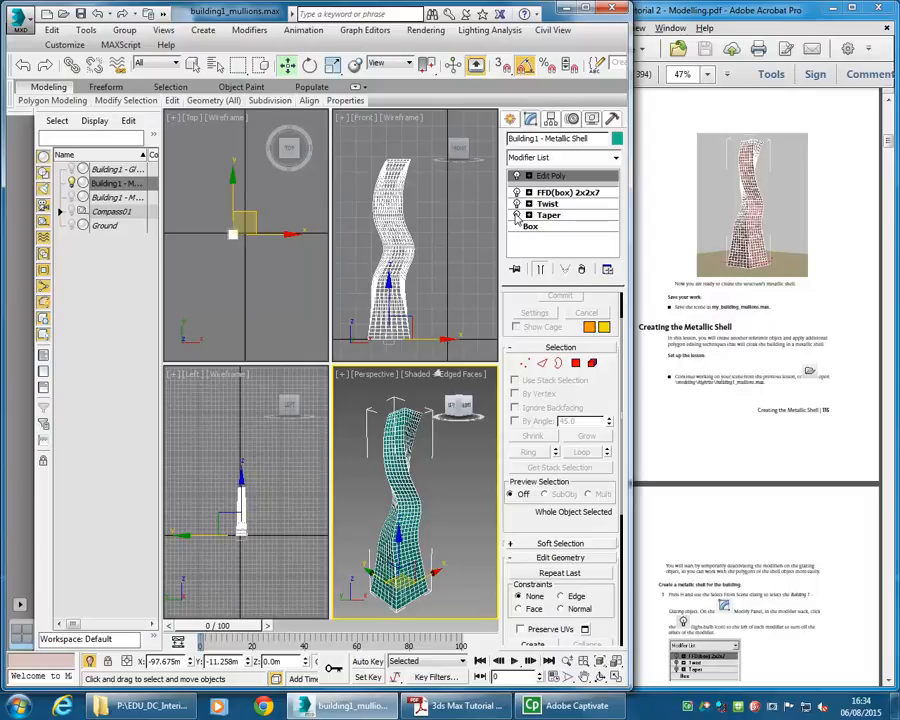
- Turn off the Taper, Twist and FFD(box) 2x2x7 modifiers below Edit Poly in the stack
left_click(516, 215)
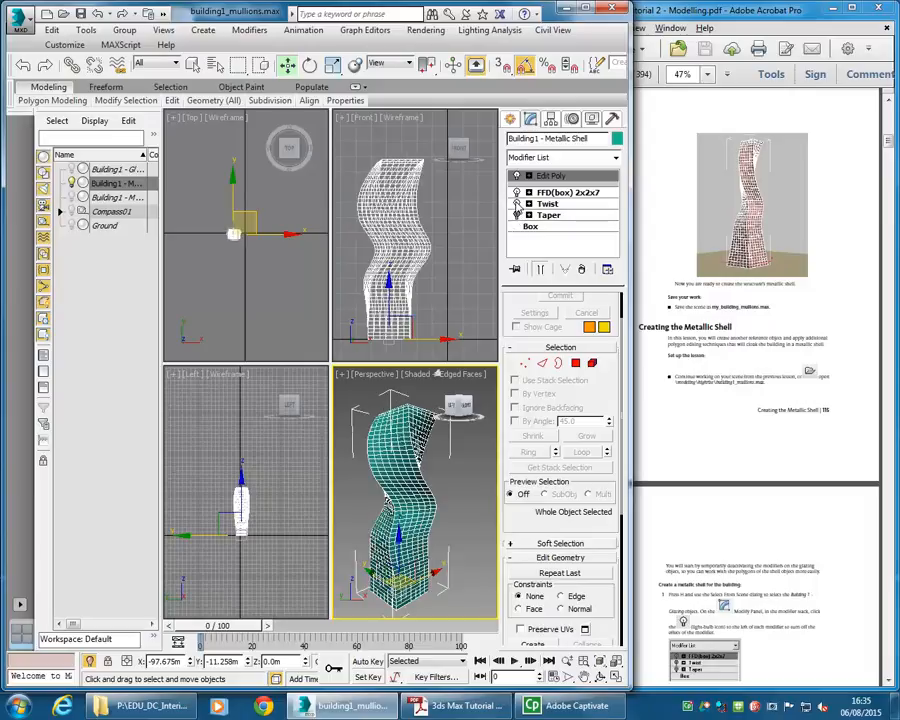
left_click(516, 203)
left_click(516, 192)
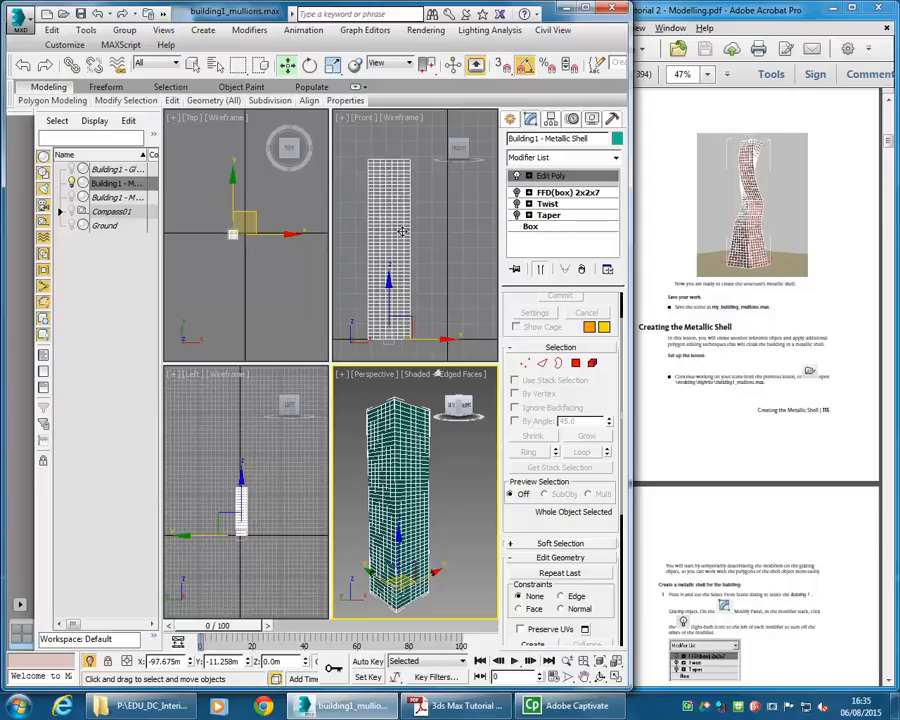
- Read the tutorial's next steps on selecting polygons for the building's front and back openings
left_click(700, 315)
scroll(700, 315, "down", 3)
scroll(700, 315, "down", 10)
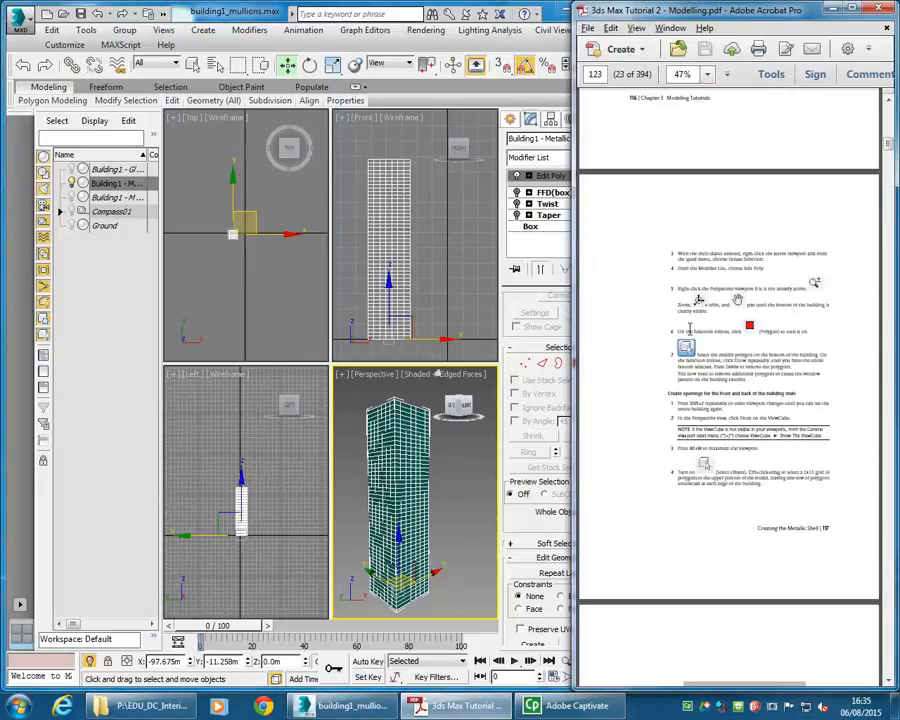
scroll(700, 395, "down", 8)
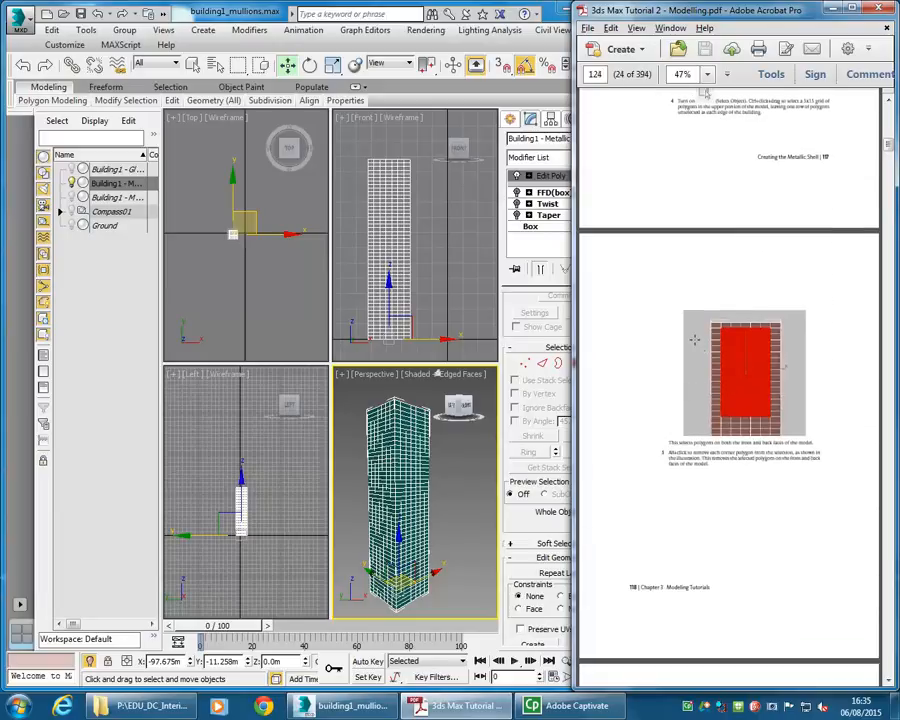
scroll(695, 339, "up", 2)
scroll(697, 422, "down", 2)
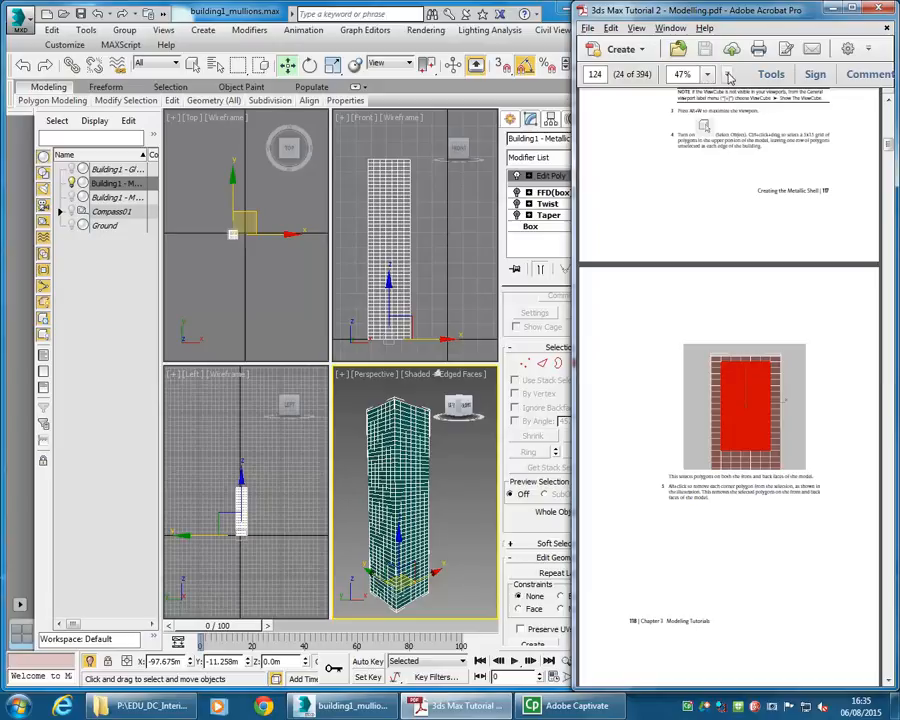
left_click(727, 74)
left_click(763, 179)
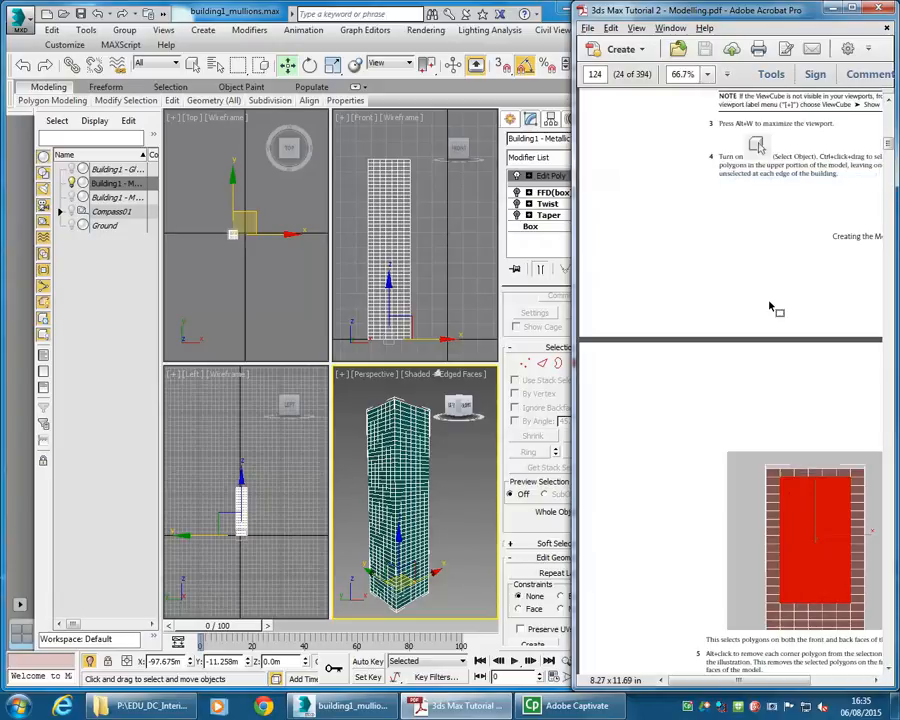
scroll(702, 482, "right", 2)
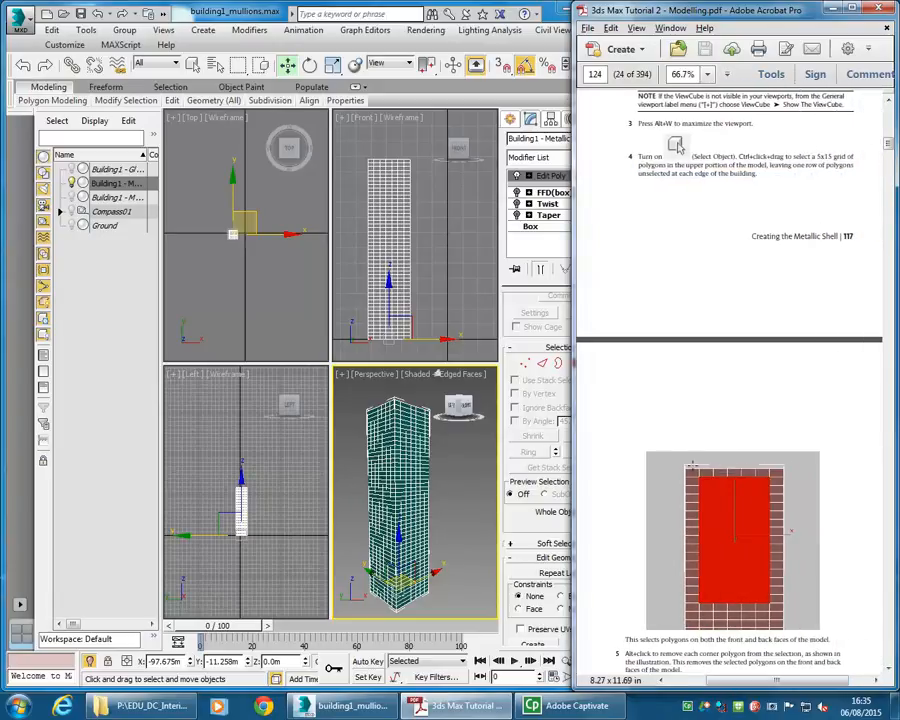
scroll(702, 482, "down", 3)
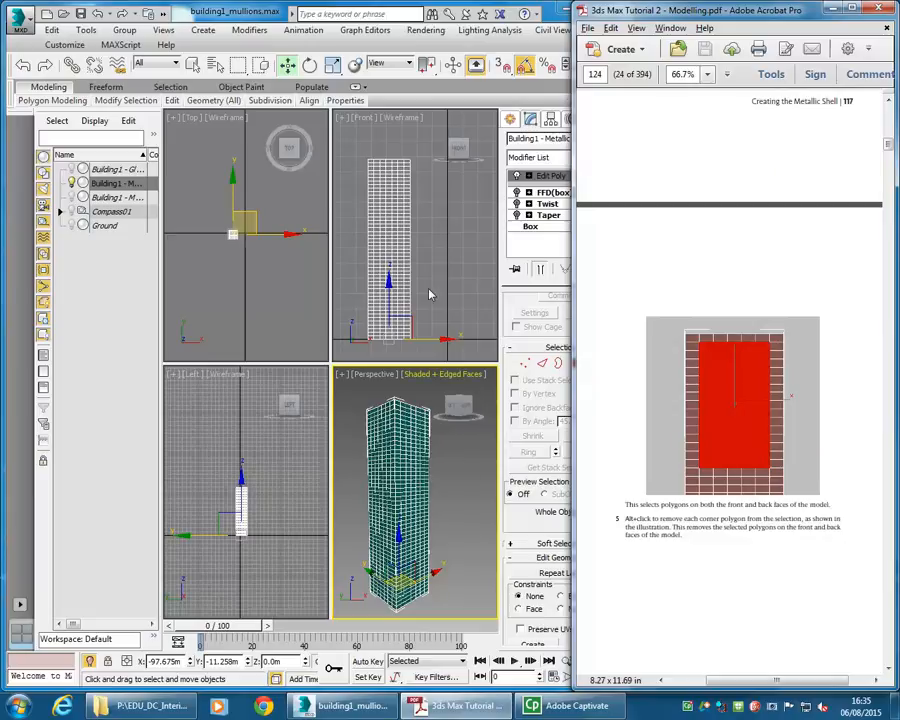
- Switch the metallic shell to Polygon sub-object level and window-select a block of polygons on the upper front face
left_click(384, 263)
middle_click_drag(374, 247, 387, 257)
scroll(401, 199, "up", 3)
middle_click_drag(401, 194, 405, 236)
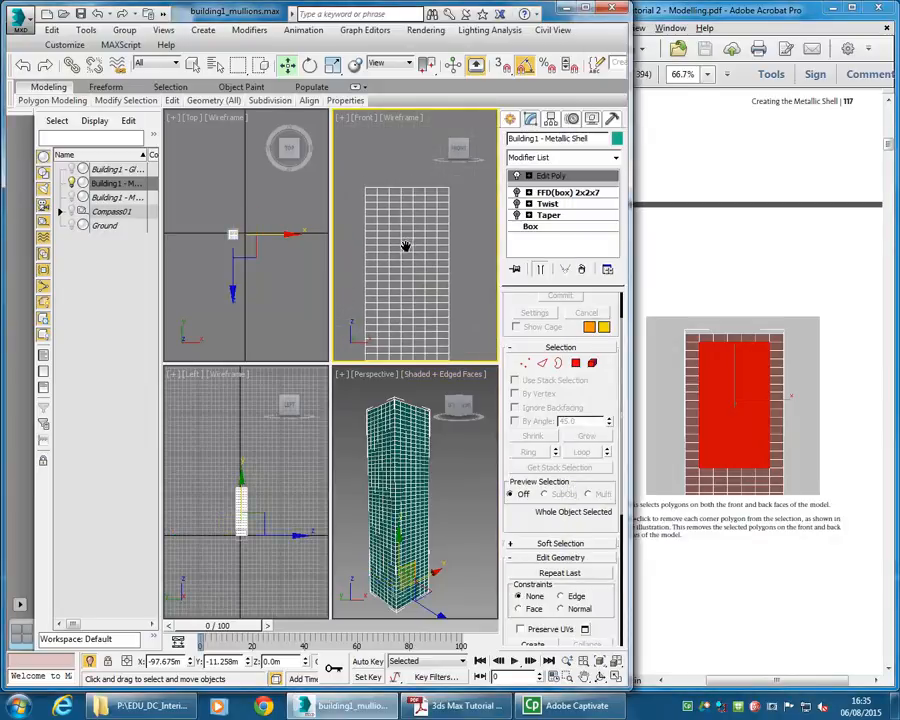
left_click(576, 363)
middle_click_drag(440, 240, 434, 210)
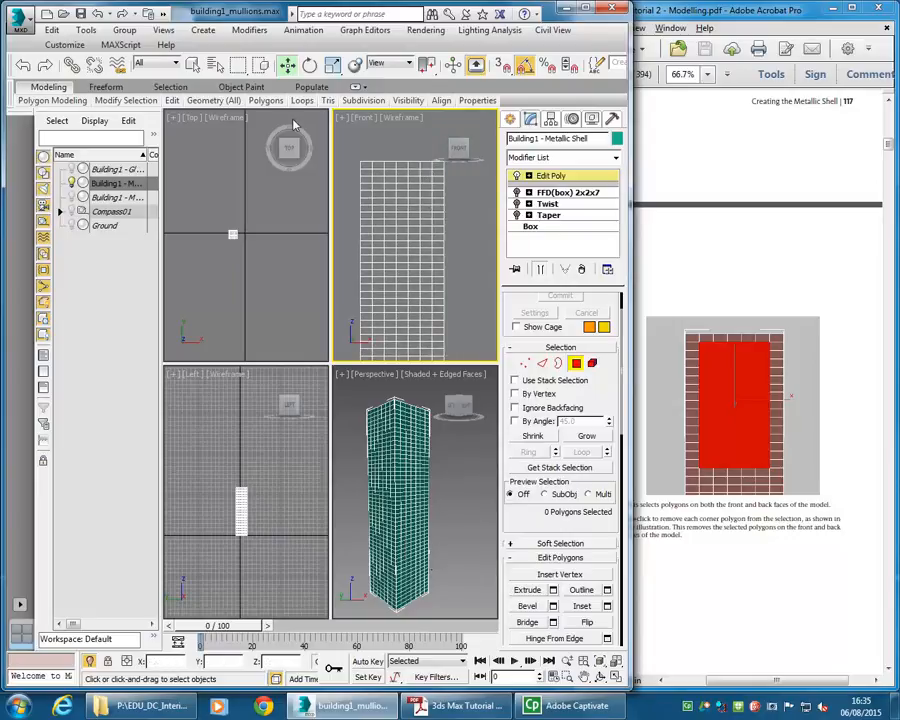
left_click(193, 65)
left_click(425, 172)
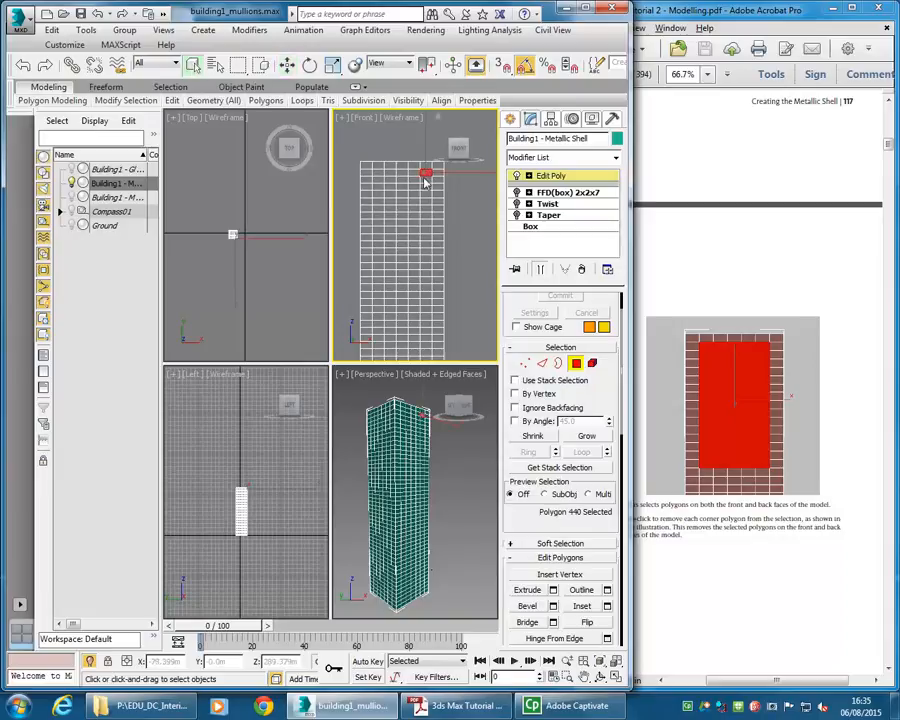
left_click_drag(421, 183, 379, 280)
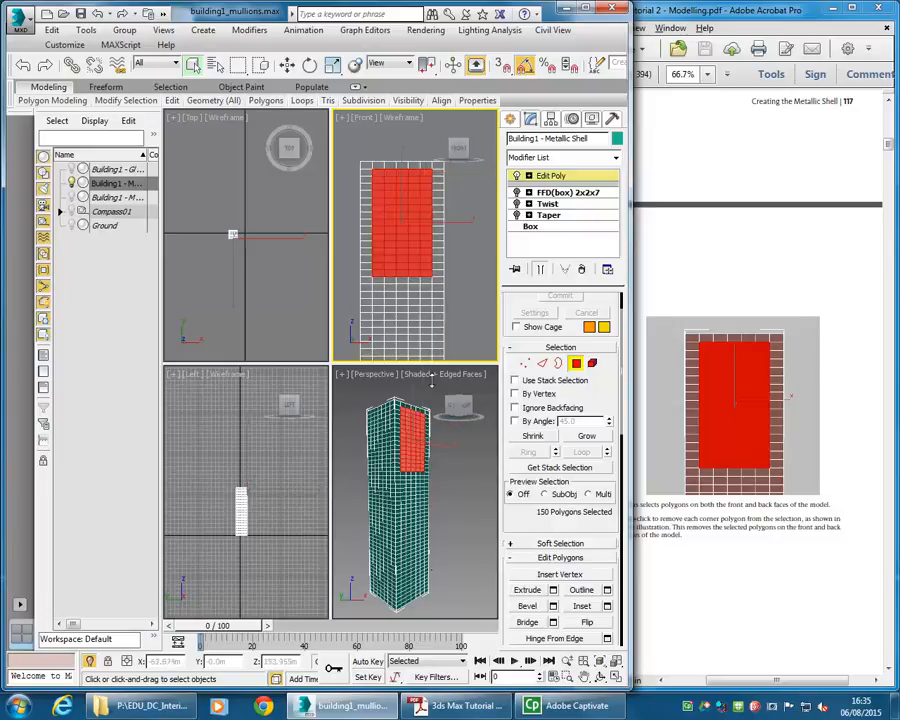
- Remove the four corner polygons from the selection and delete the selected polygons to open the upper front and back
mouse_move(378, 460)
middle_mouse_down("alt")
mouse_move(502, 474)
mouse_move(392, 465)
middle_mouse_up("alt")
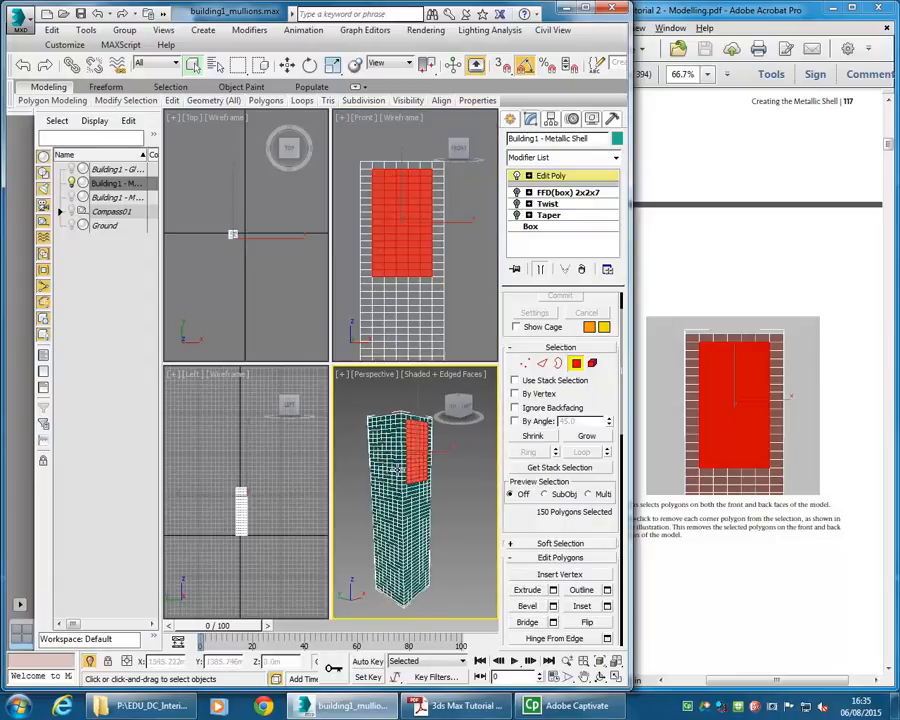
right_click(405, 233)
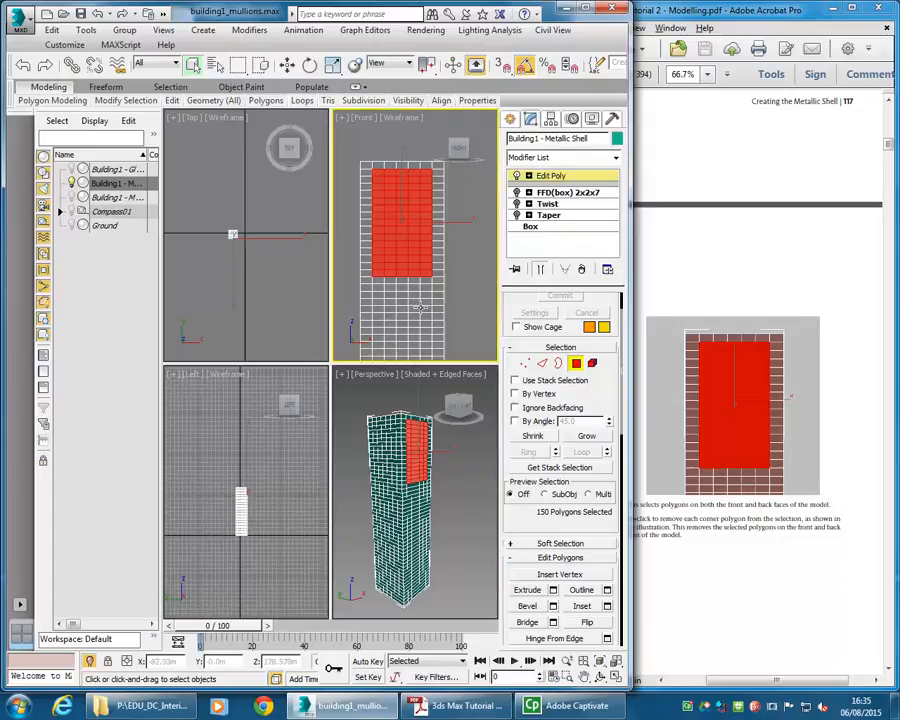
left_click(428, 276, "alt")
left_click_drag(340, 145, 377, 172, "alt")
left_click_drag(347, 302, 380, 282, "alt")
middle_click_drag(398, 240, 383, 276)
left_click_drag(444, 184, 415, 216, "alt")
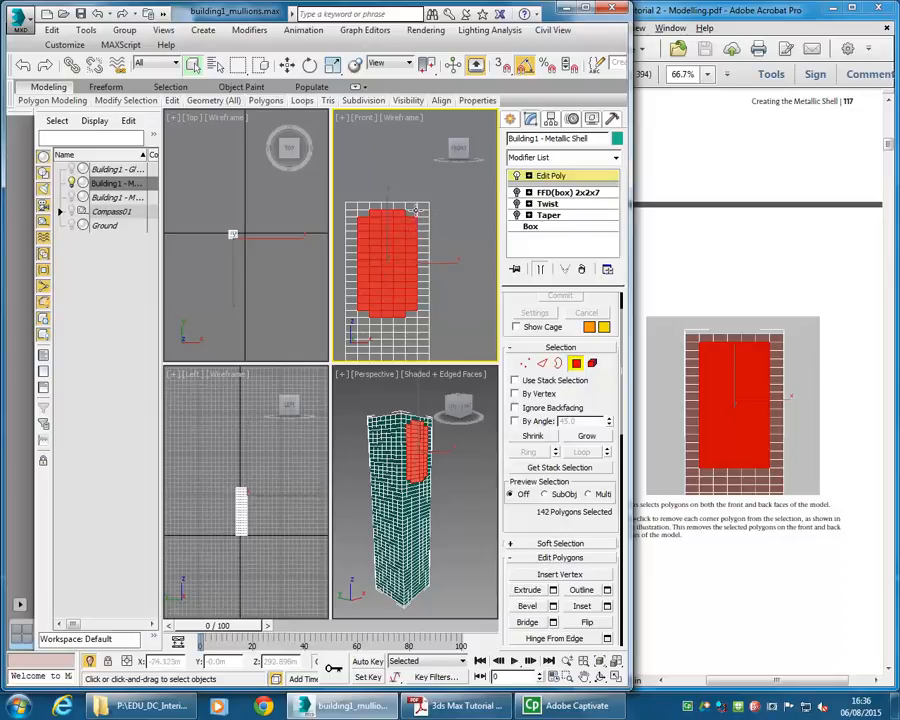
mouse_move(405, 450)
middle_mouse_down("alt")
mouse_move(395, 440)
mouse_move(486, 466)
mouse_move(398, 458)
middle_mouse_up("alt")
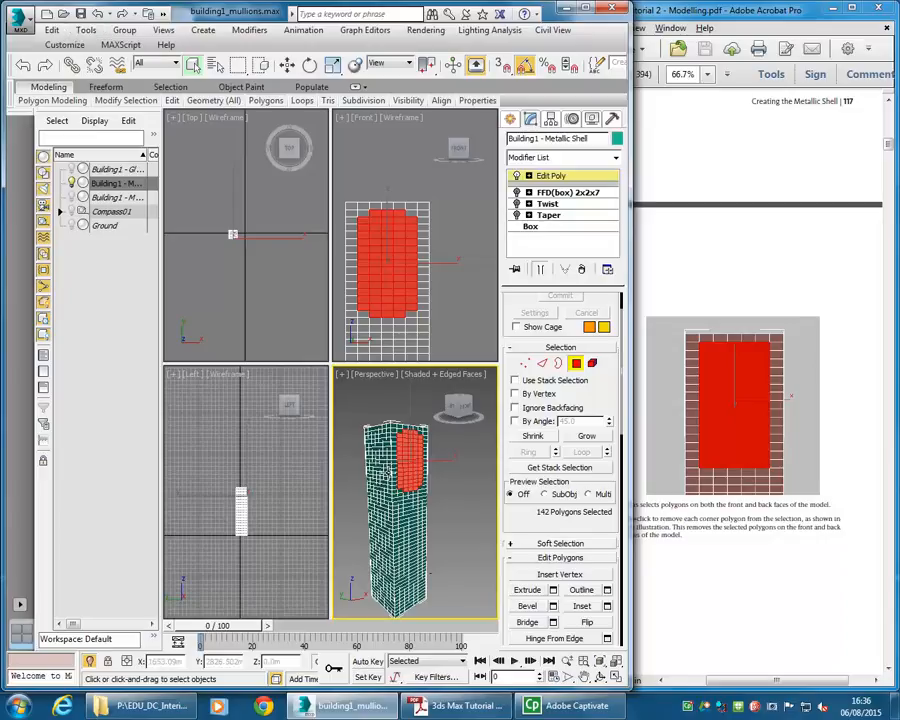
left_click(46, 30)
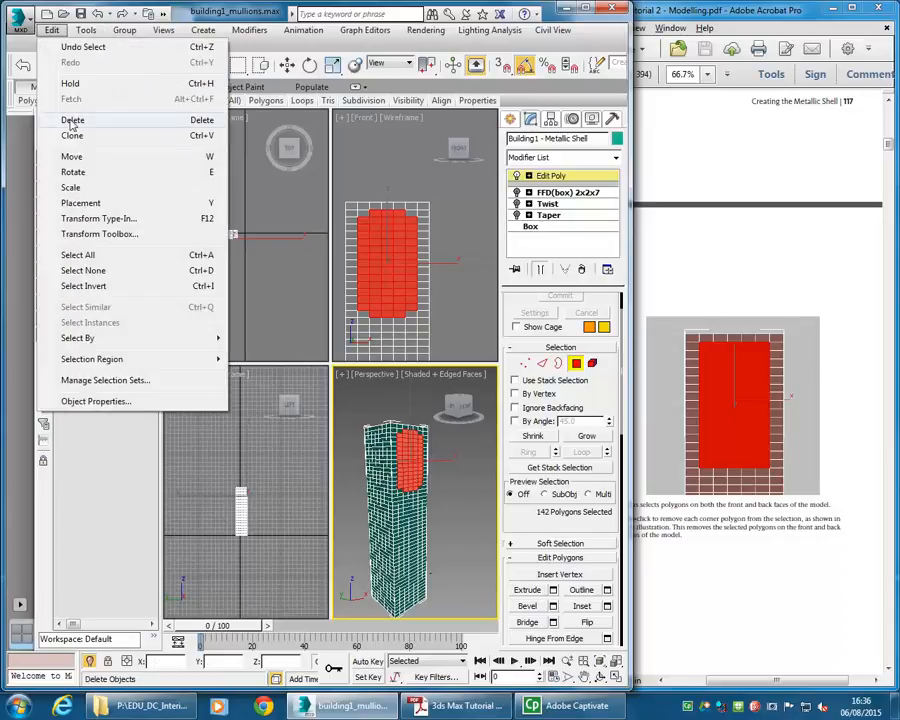
left_click(70, 119)
- Read the tutorial's next step on deleting the front and back polygons
middle_click_drag(411, 493, 352, 540, "alt")
left_click(720, 524)
scroll(720, 524, "down", 10)
scroll(722, 522, "down", 8)
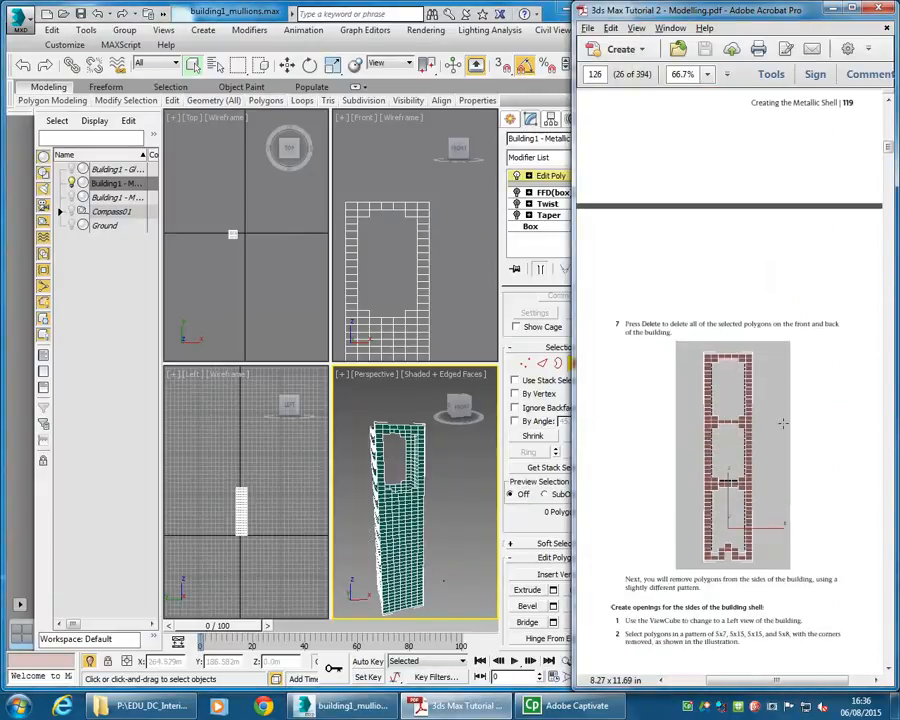
- Select a middle block of front polygons, deselect its corner polygons, and delete the selection
left_click(390, 268)
scroll(390, 268, "up", 5)
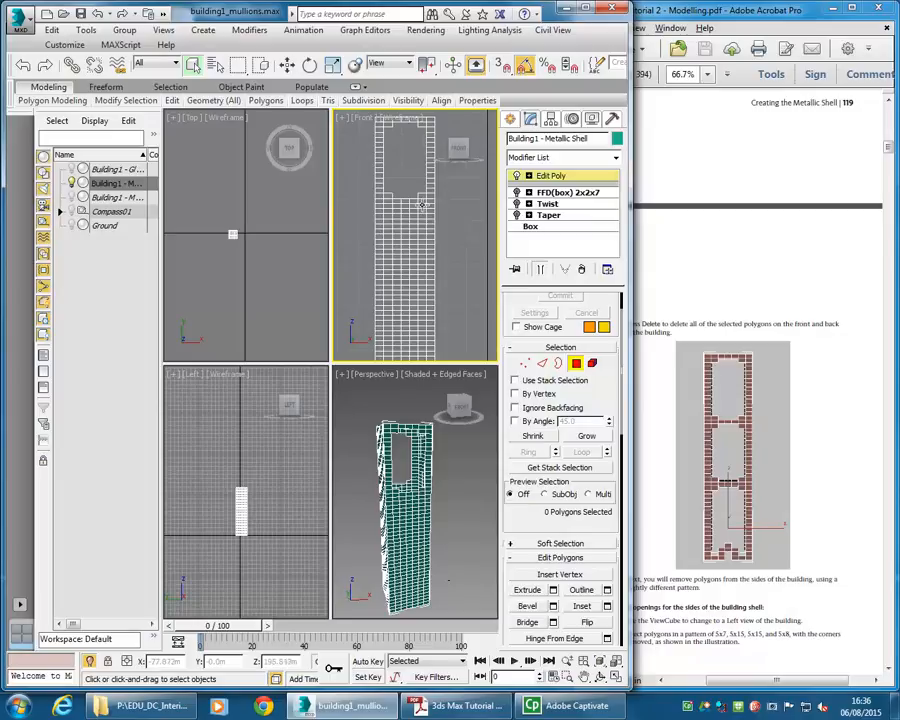
left_click(422, 205)
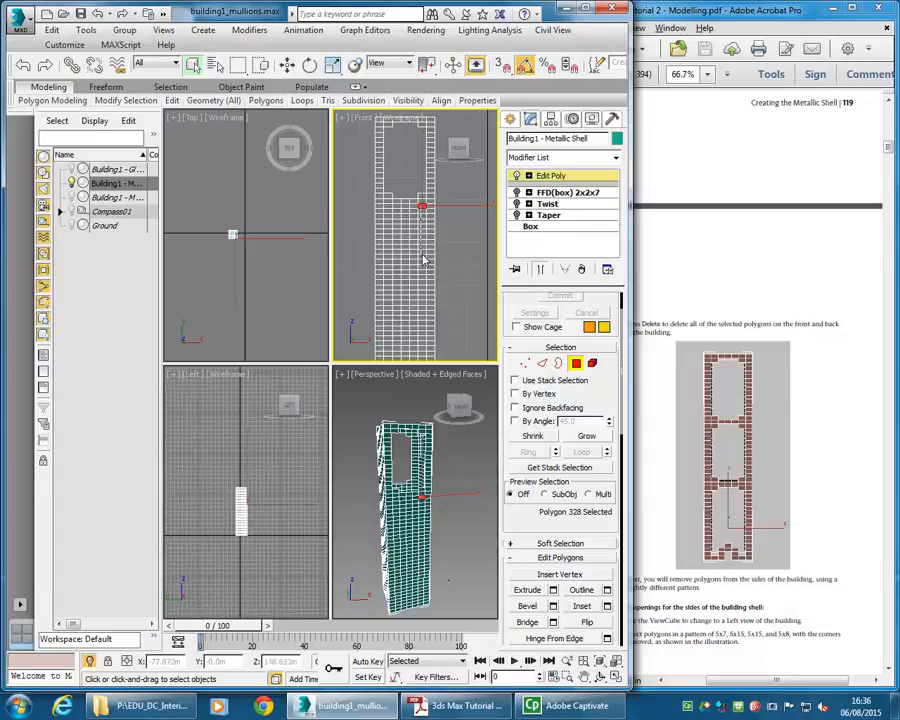
left_click_drag(419, 273, 385, 272)
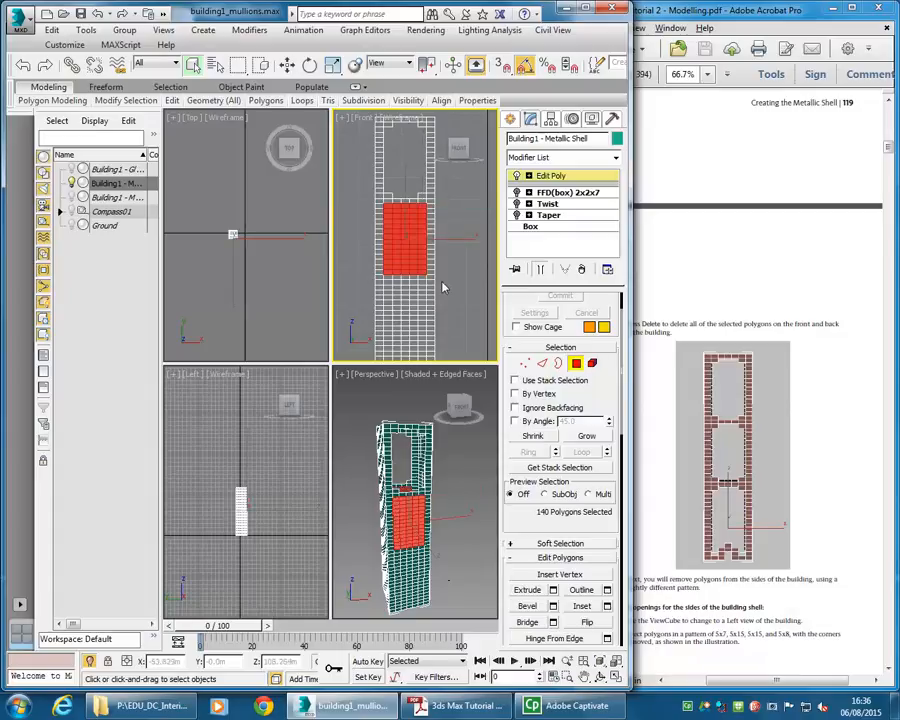
left_click_drag(422, 202, 422, 207, "alt")
left_click_drag(350, 177, 389, 206, "alt")
left_click_drag(440, 289, 422, 272, "alt")
left_click_drag(362, 295, 388, 277, "alt")
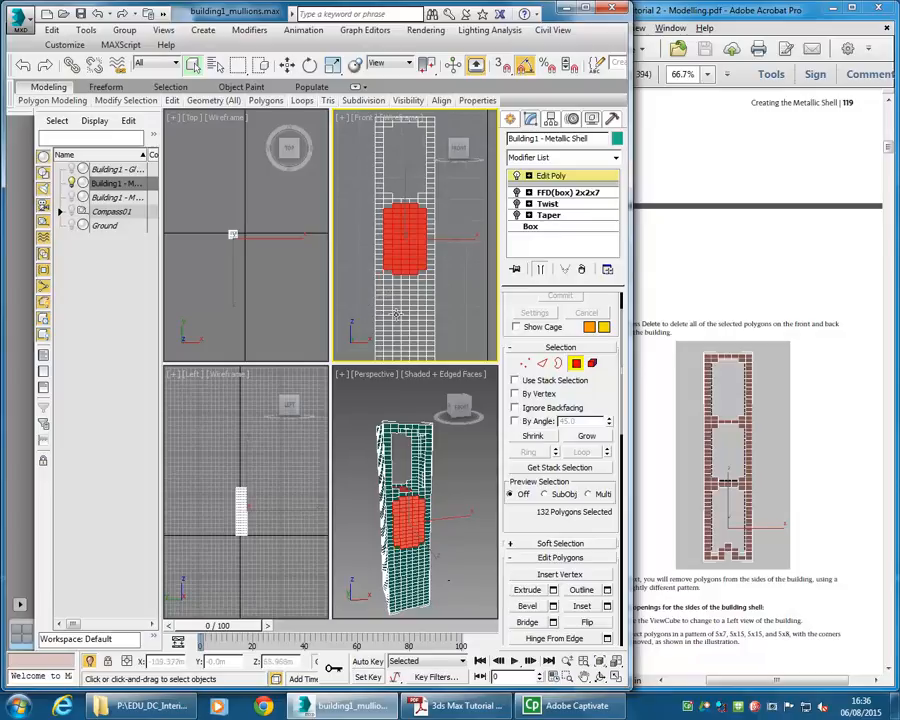
key("Delete")
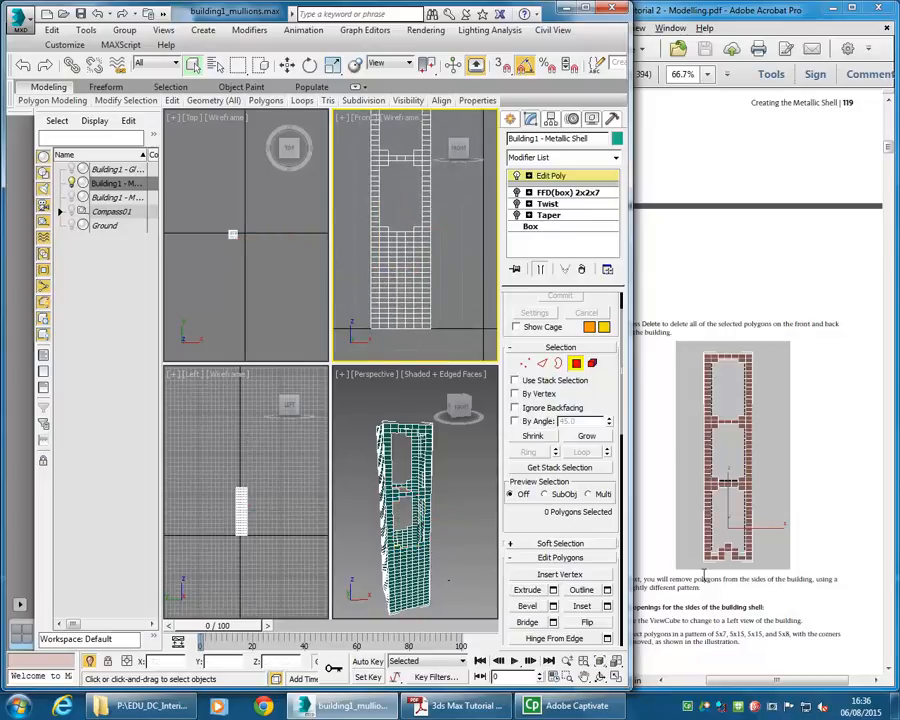
- Select a block of polygons on the lower front face and begin removing its corner polygons from the selection
middle_click_drag(391, 286, 401, 287)
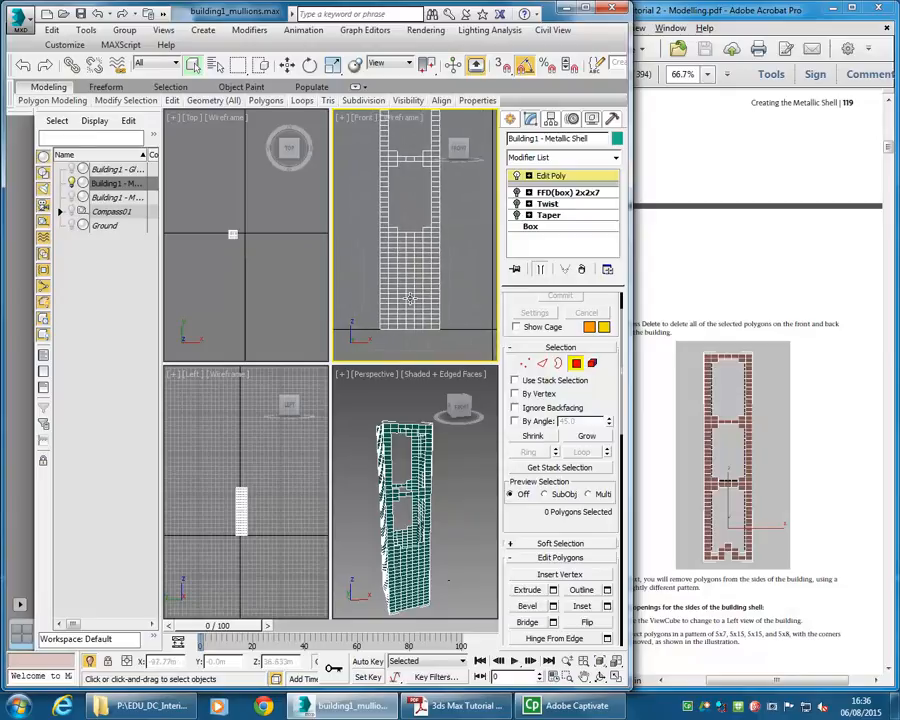
left_click(427, 240)
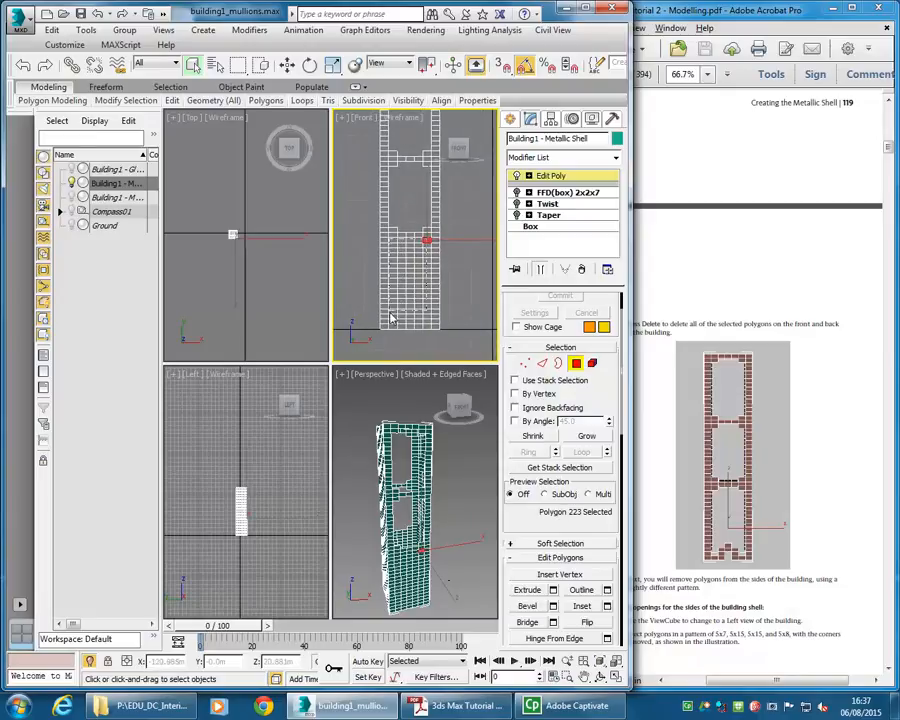
left_click_drag(395, 328, 430, 243)
left_click_drag(374, 226, 391, 242, "alt")
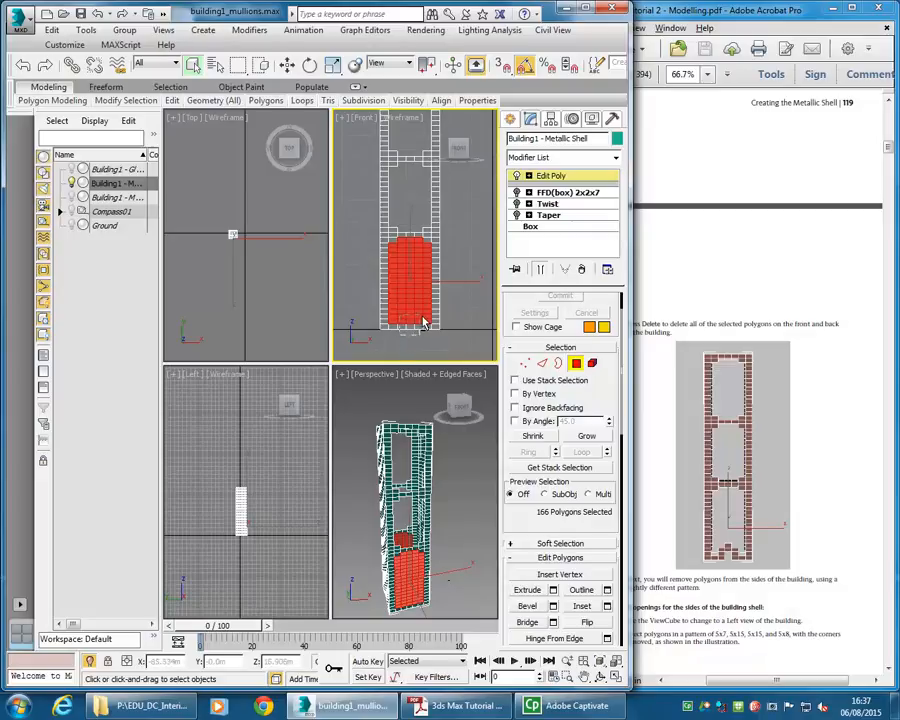
- Remove the remaining corner polygons from the lower front selection and delete the selected polygons
left_click_drag(422, 318, 422, 318, "alt")
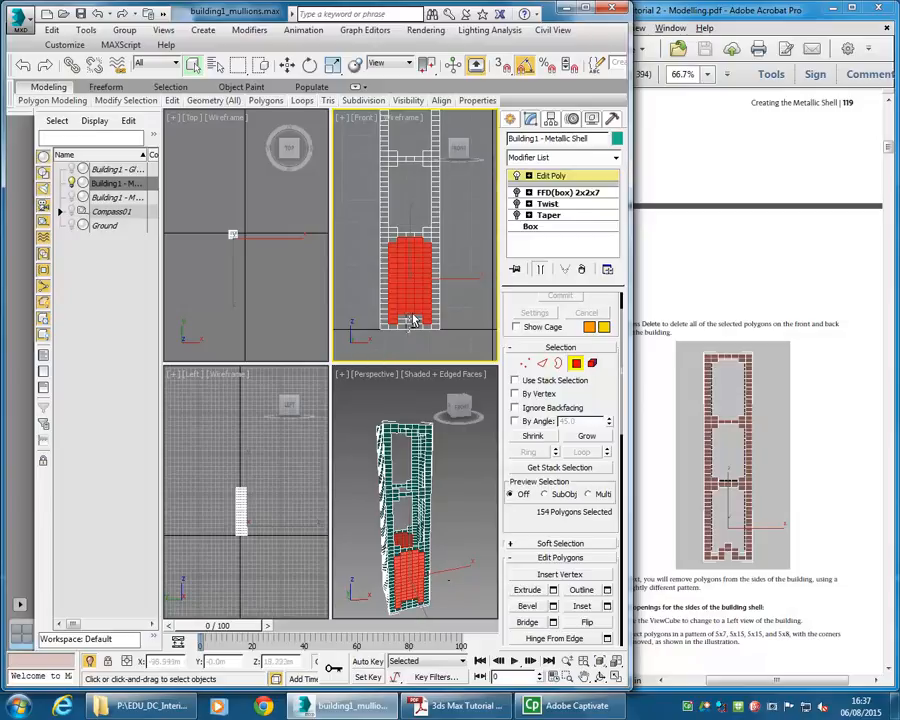
left_click_drag(411, 313, 413, 317, "alt")
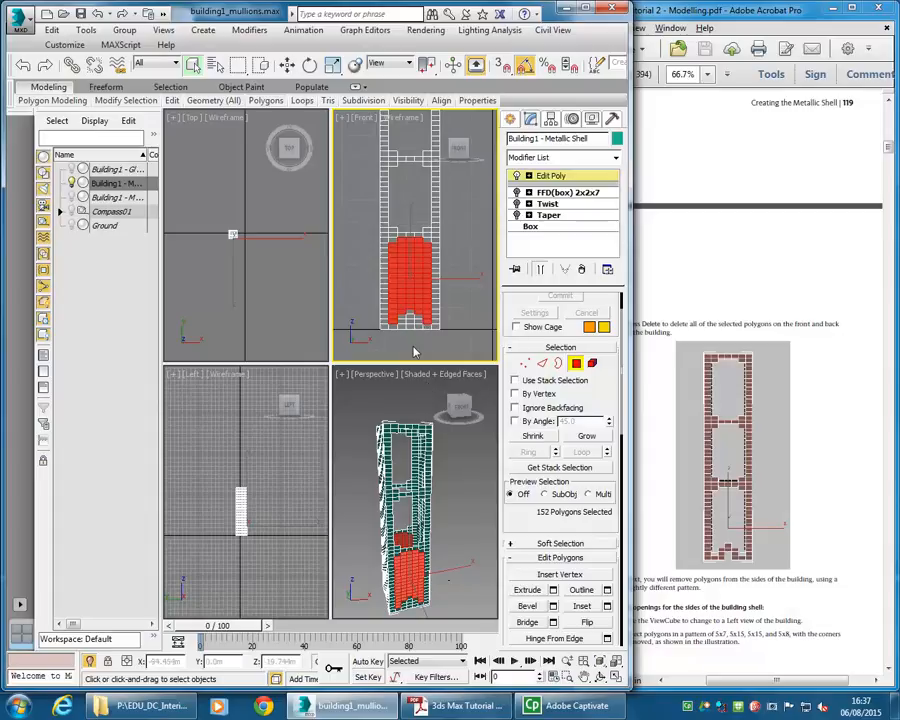
key("Delete")
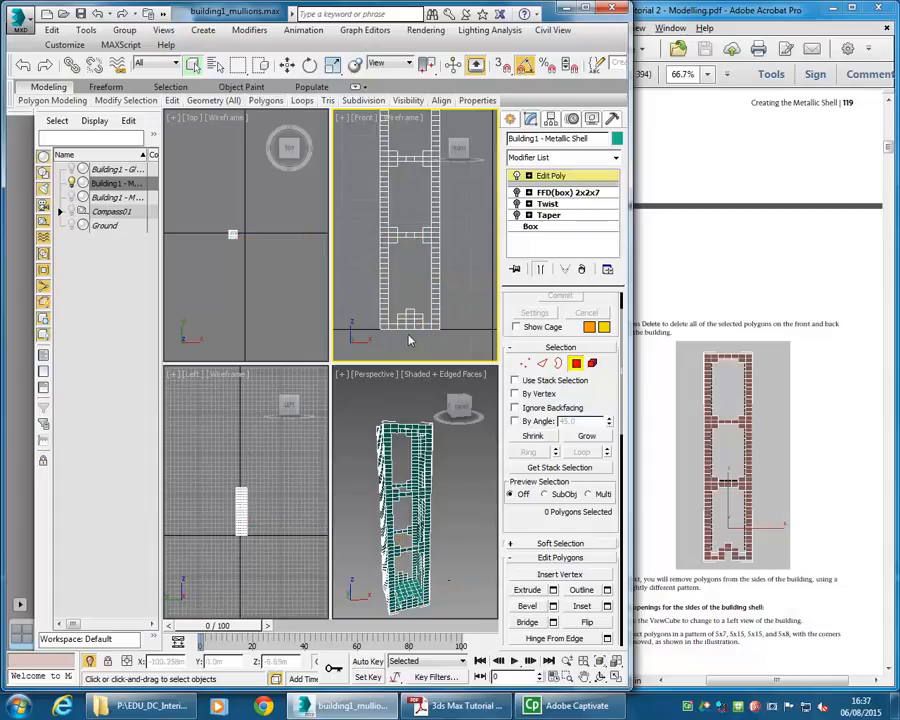
- Inspect the shell's front openings in the viewports and read the tutorial's steps for creating openings on the building's sides
scroll(409, 347, "up", 4)
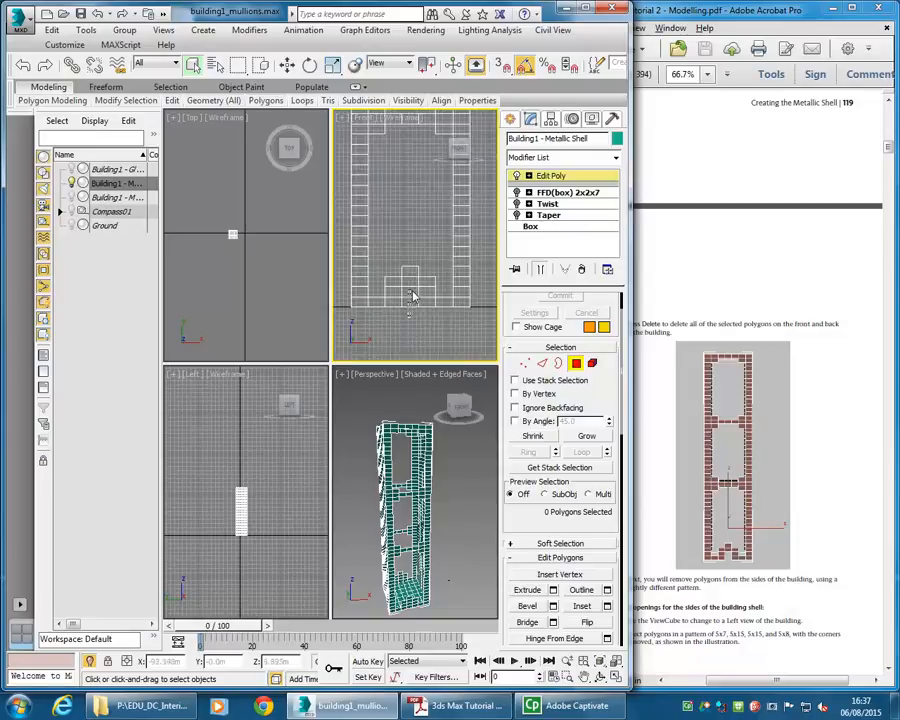
left_click_drag(413, 295, 422, 357)
key("Delete")
scroll(414, 250, "down", 5)
middle_click_drag(405, 266, 399, 326)
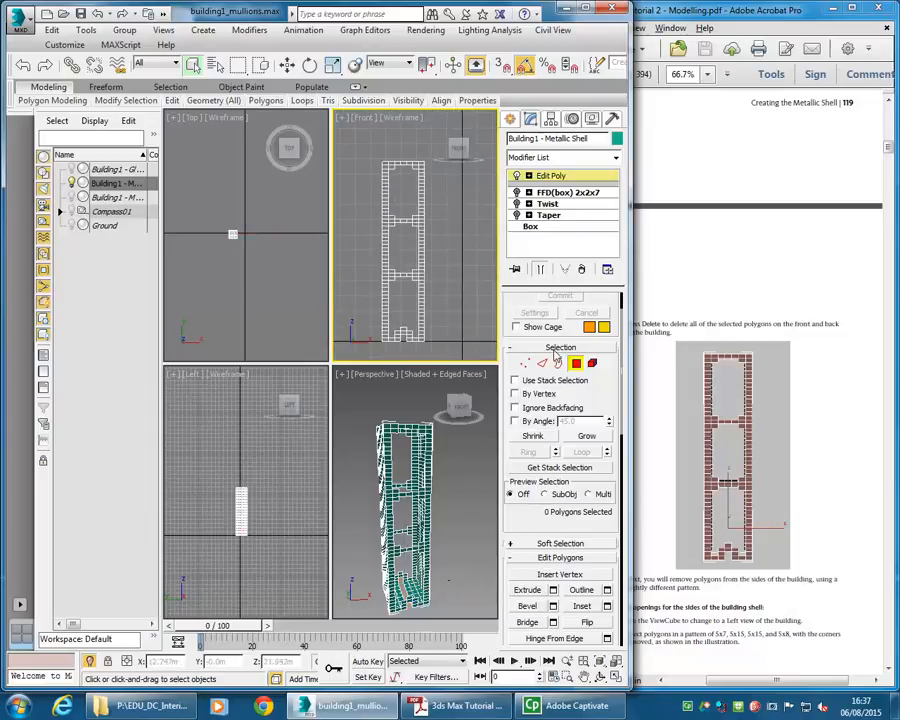
middle_click_drag(392, 502, 474, 505)
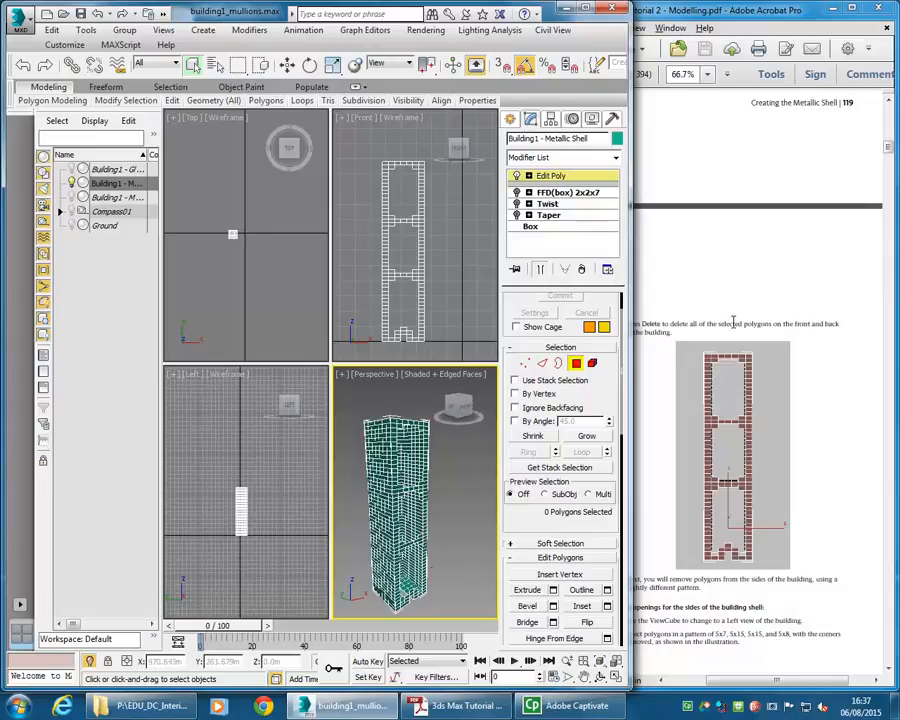
left_click(734, 320)
scroll(680, 350, "down", 10)
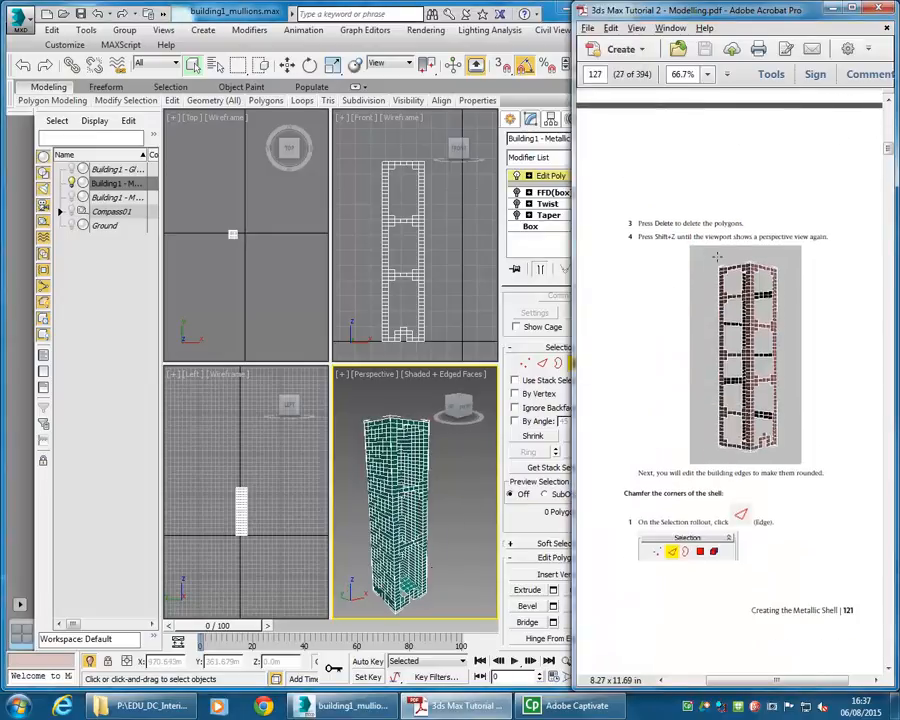
scroll(733, 261, "up", 2)
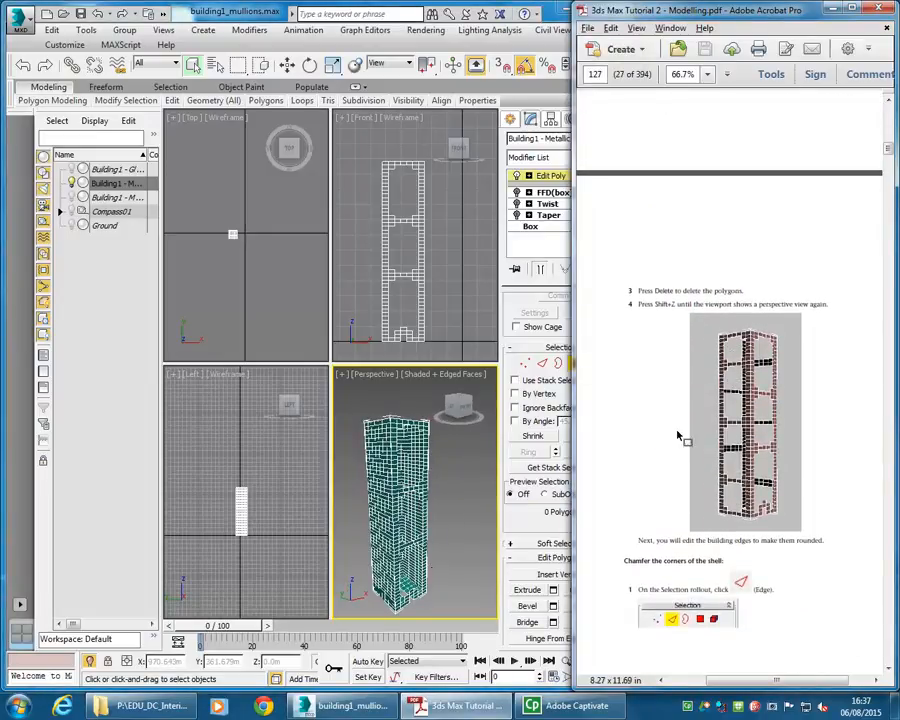
scroll(710, 340, "up", 6)
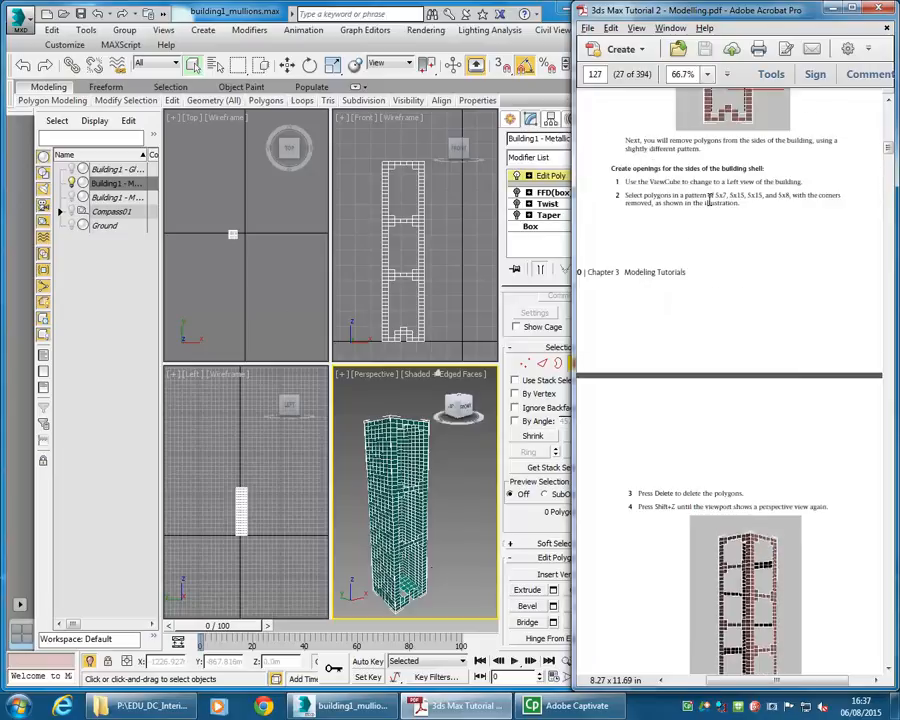
- In the Left view, select an upper block of side polygons, deselect its four corner polygons, and delete the selection
left_click(266, 256)
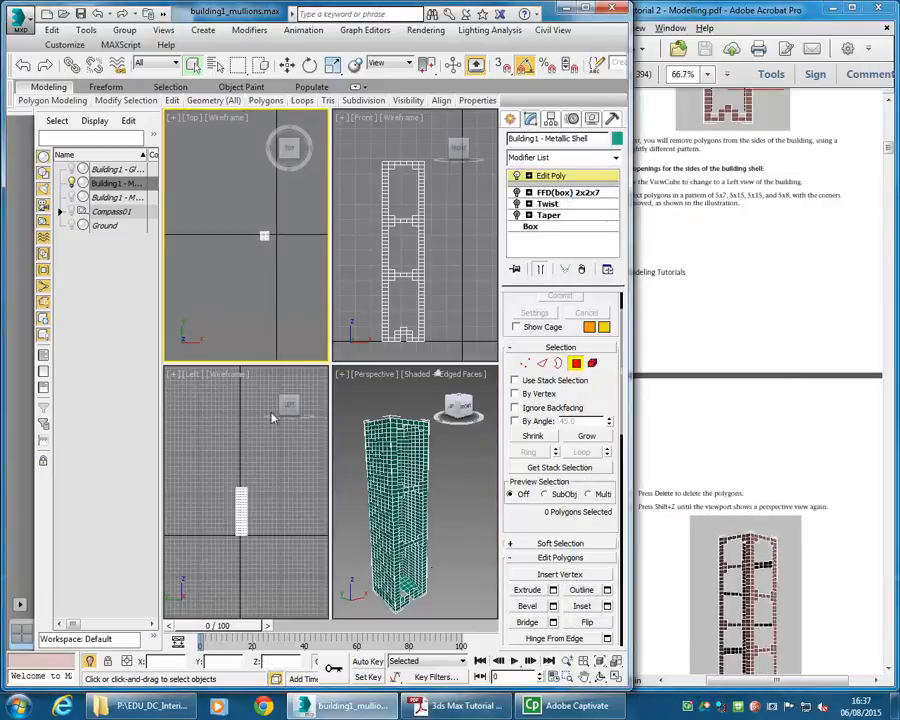
left_click(262, 483)
scroll(262, 483, "up", 6)
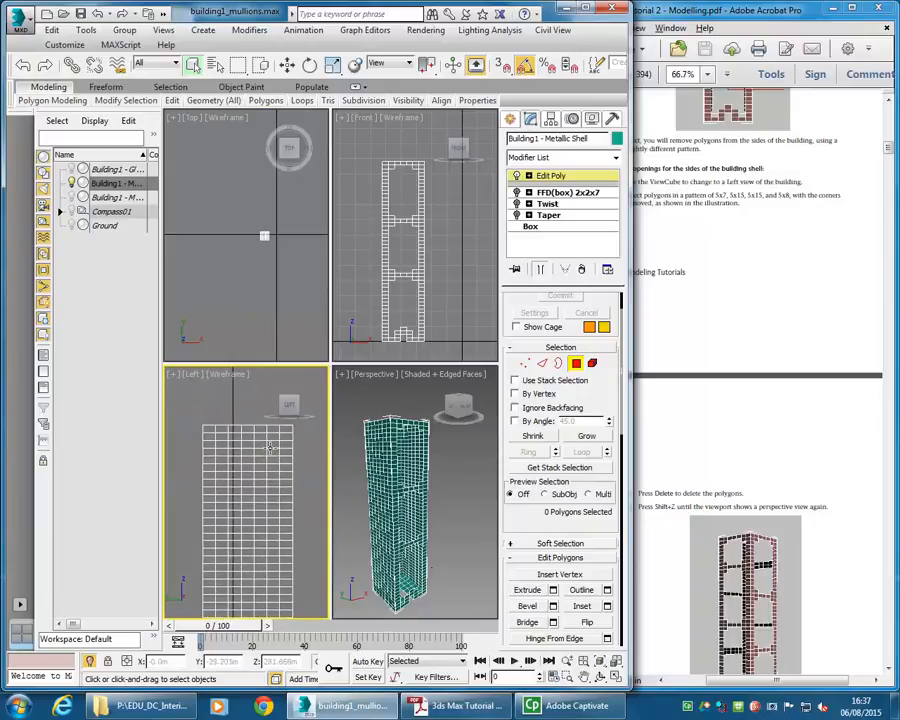
left_click(273, 438)
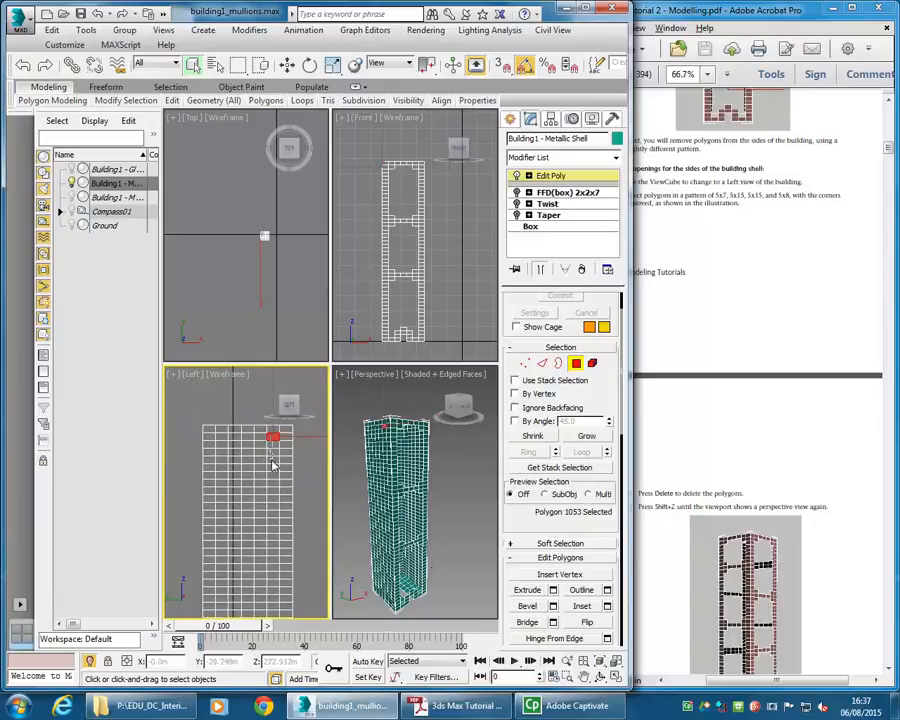
left_click_drag(273, 481, 213, 491)
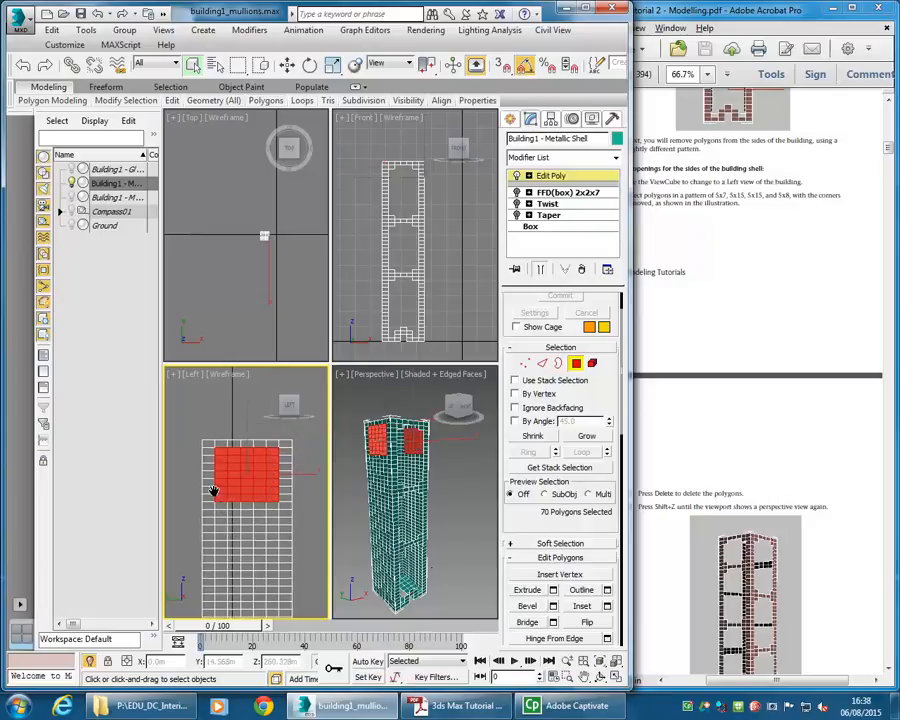
left_click_drag(312, 523, 271, 499, "alt")
left_click_drag(178, 529, 221, 496, "alt")
left_click_drag(304, 433, 276, 453, "alt")
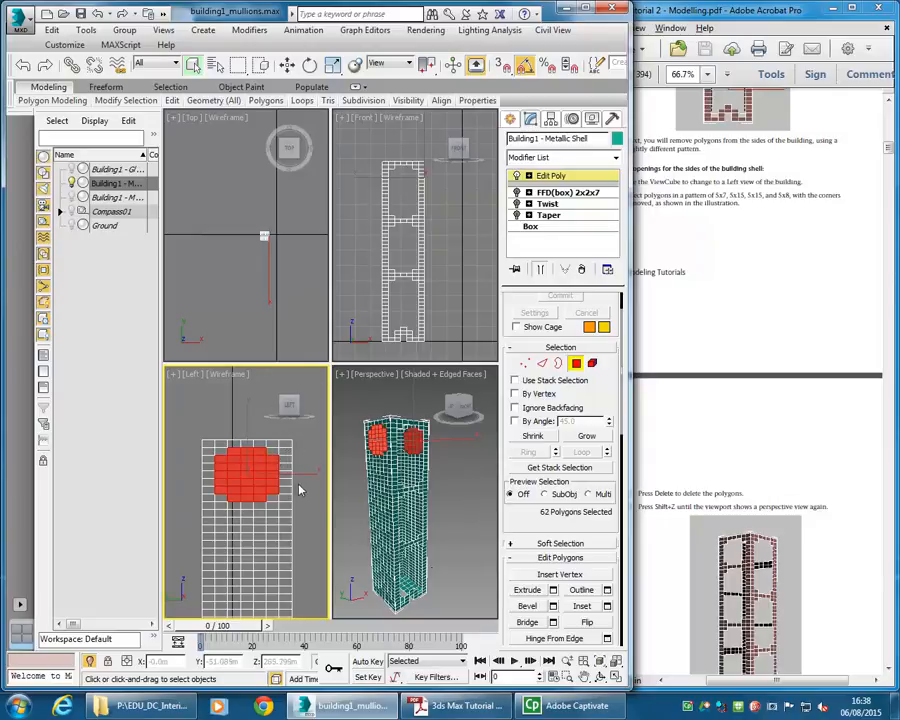
key("Delete")
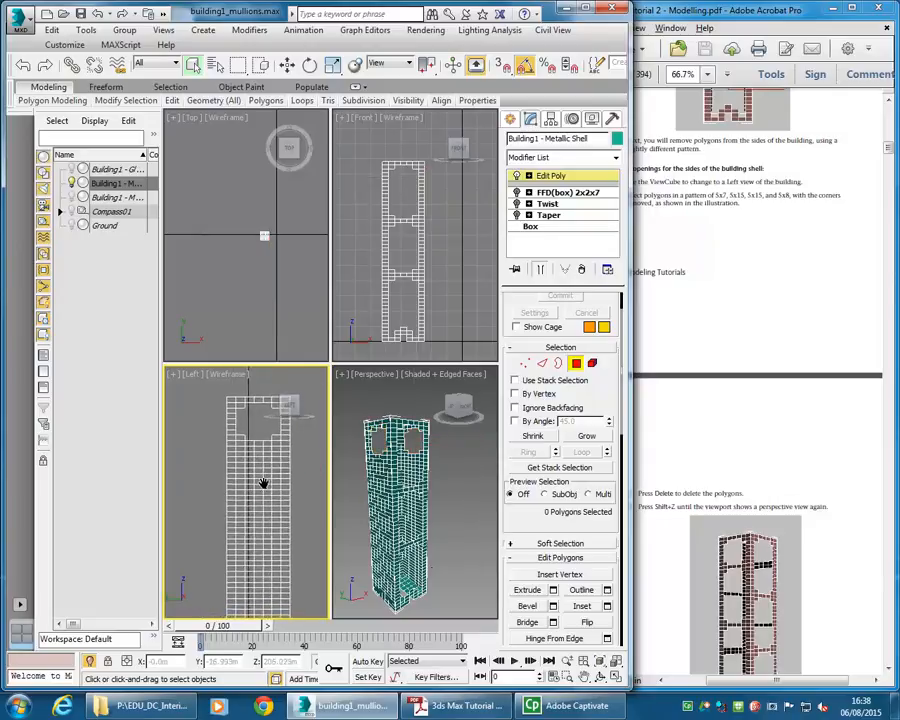
- Select a middle block of side polygons, remove its four corner polygons from the selection, and delete it
middle_click_drag(265, 460, 268, 435)
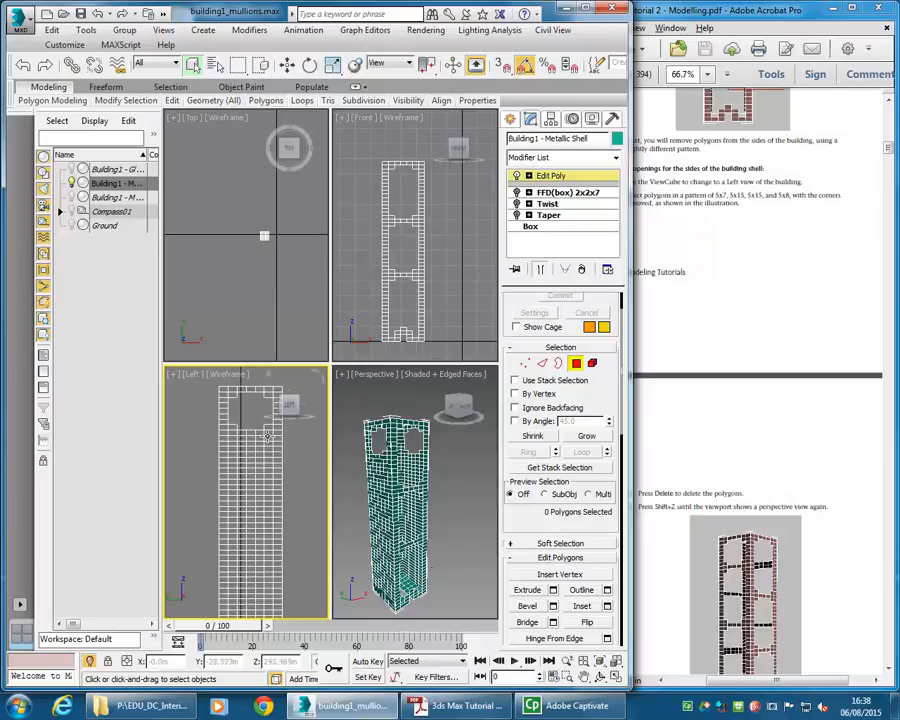
left_click(268, 440)
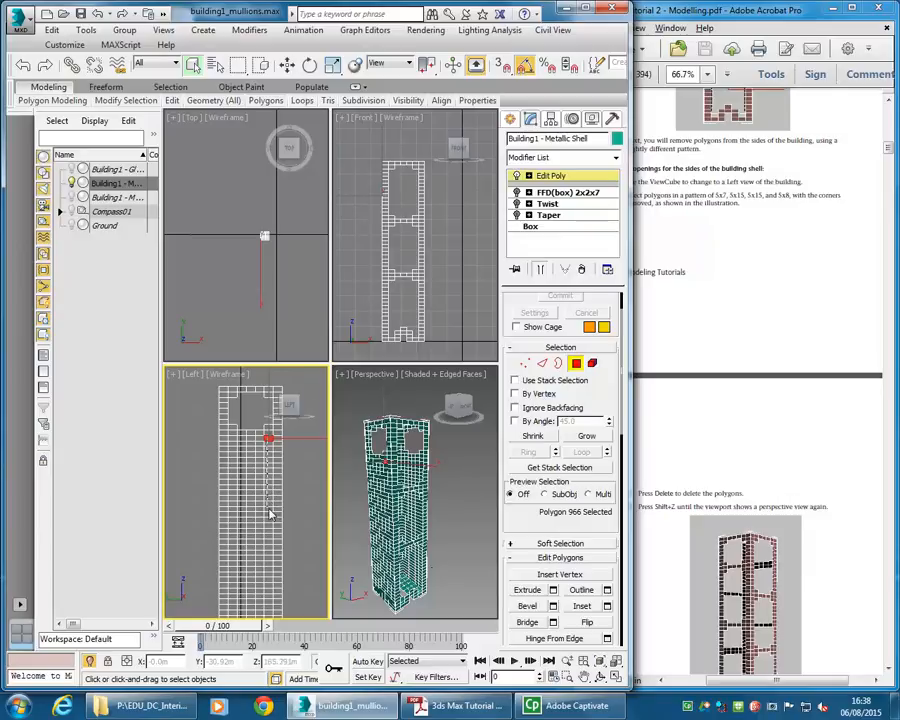
left_click_drag(233, 515, 233, 515)
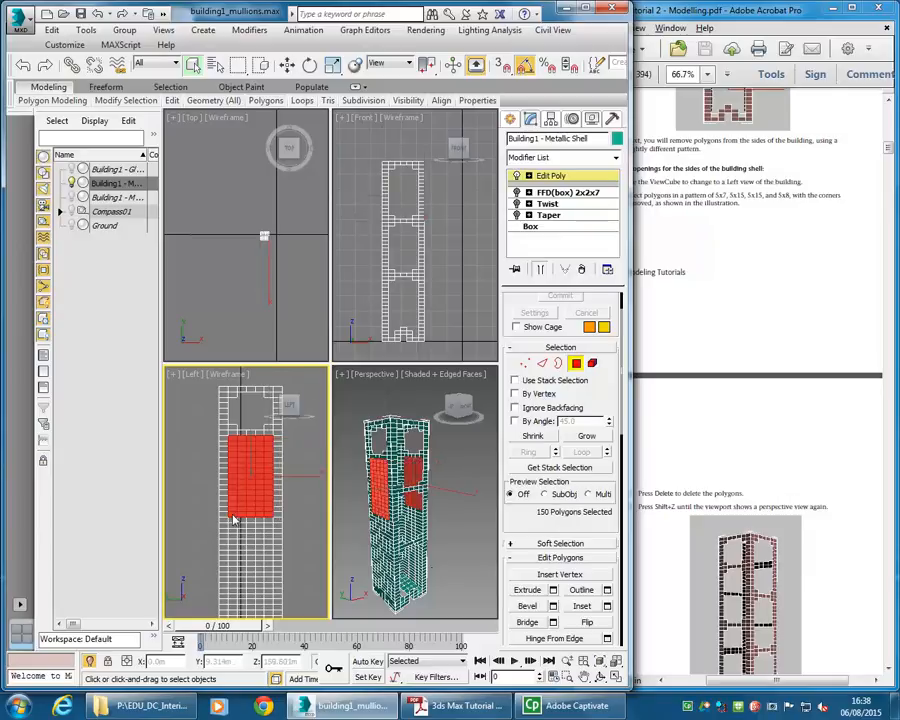
left_click_drag(300, 548, 268, 516, "alt")
left_click_drag(206, 540, 234, 516, "alt")
left_click_drag(208, 424, 233, 439, "alt")
left_click_drag(301, 431, 268, 438, "alt")
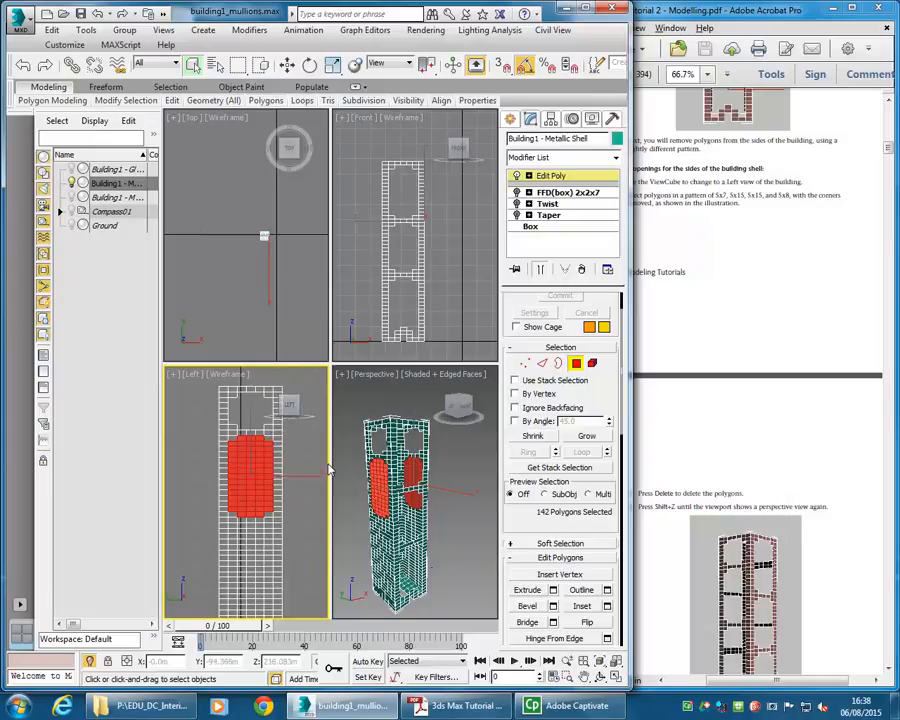
key("Delete")
- Select a lower block of side polygons, deselect its corner polygons, and delete the selection
scroll(245, 470, "down", 3)
scroll(238, 522, "up", 5)
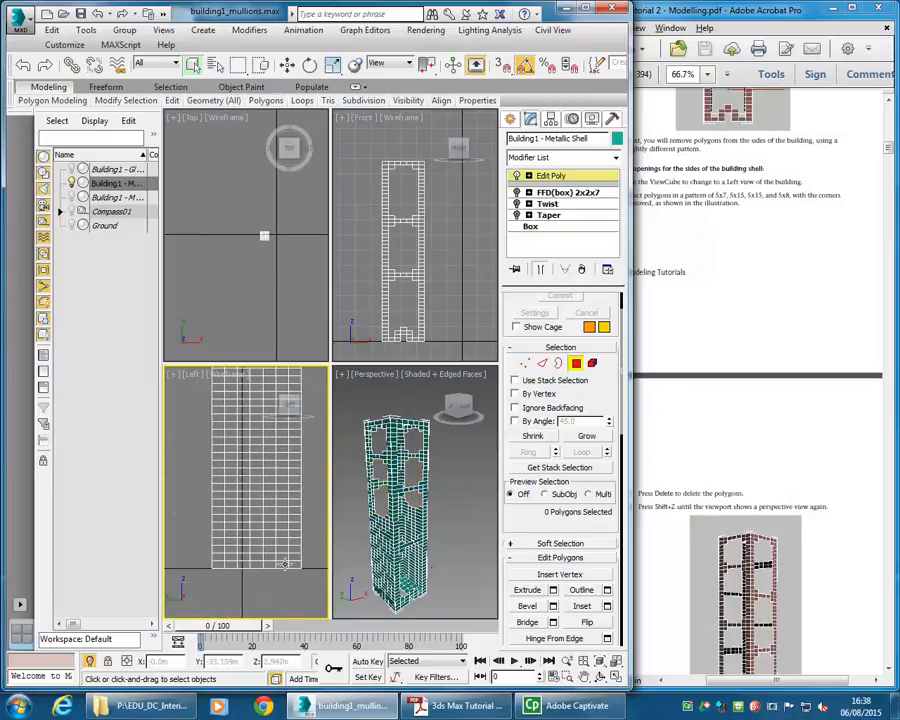
left_click(283, 556)
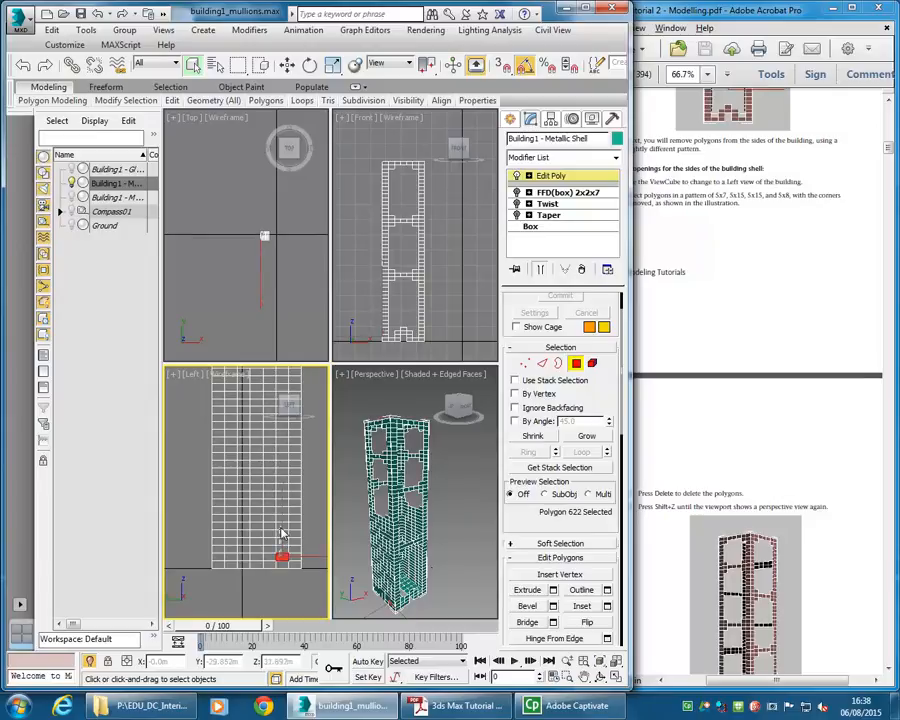
left_click_drag(283, 510, 226, 502)
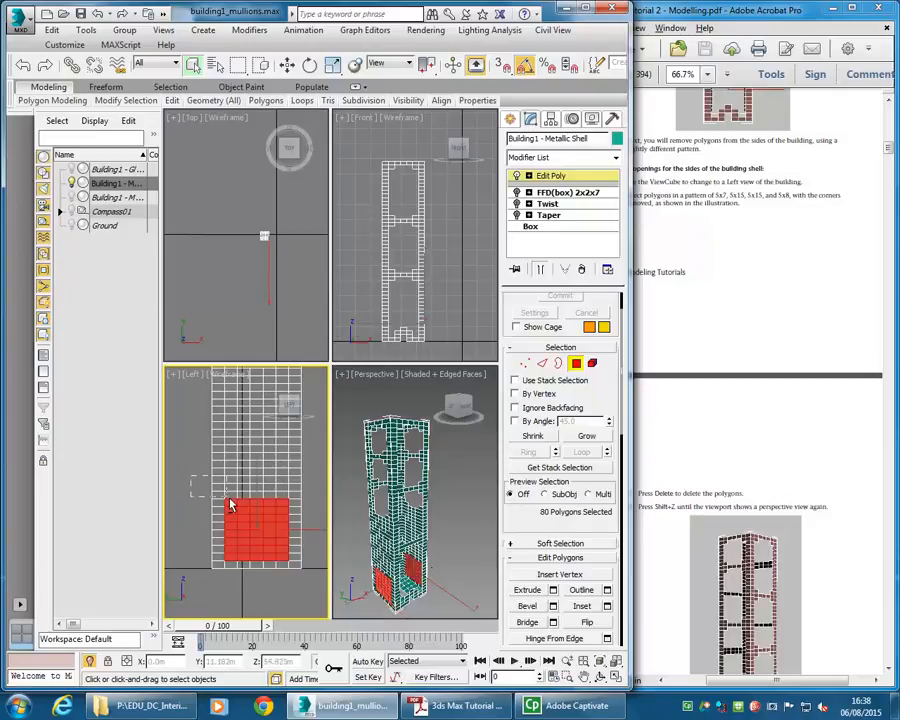
left_click_drag(201, 580, 231, 556, "alt")
left_click_drag(312, 577, 280, 552, "alt")
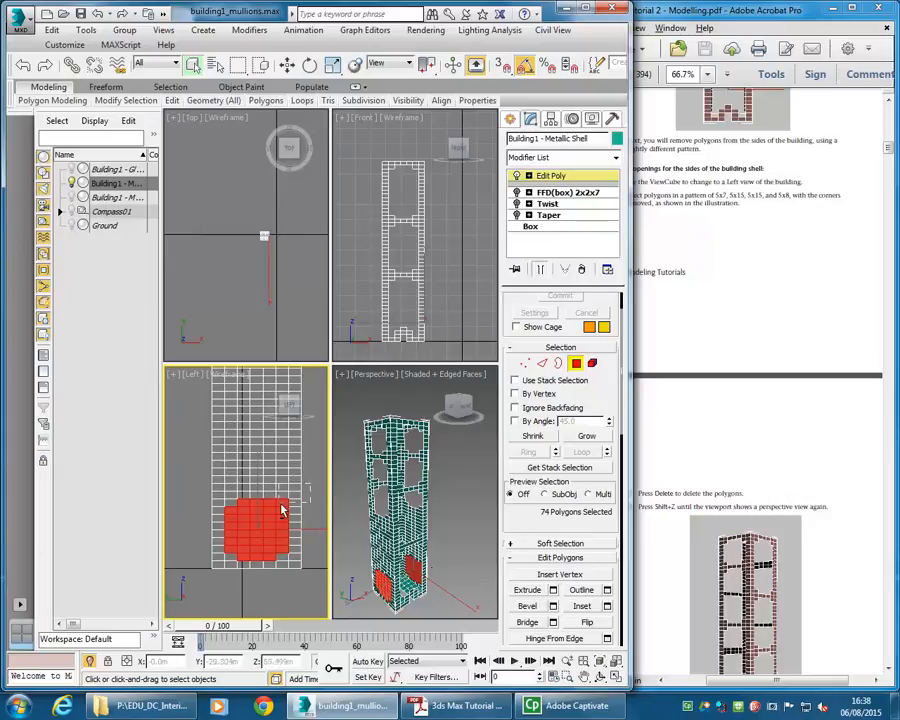
key("Delete")
- Select another block of side polygons between the lower openings, deselect its corners, and delete it
key("shift+z")
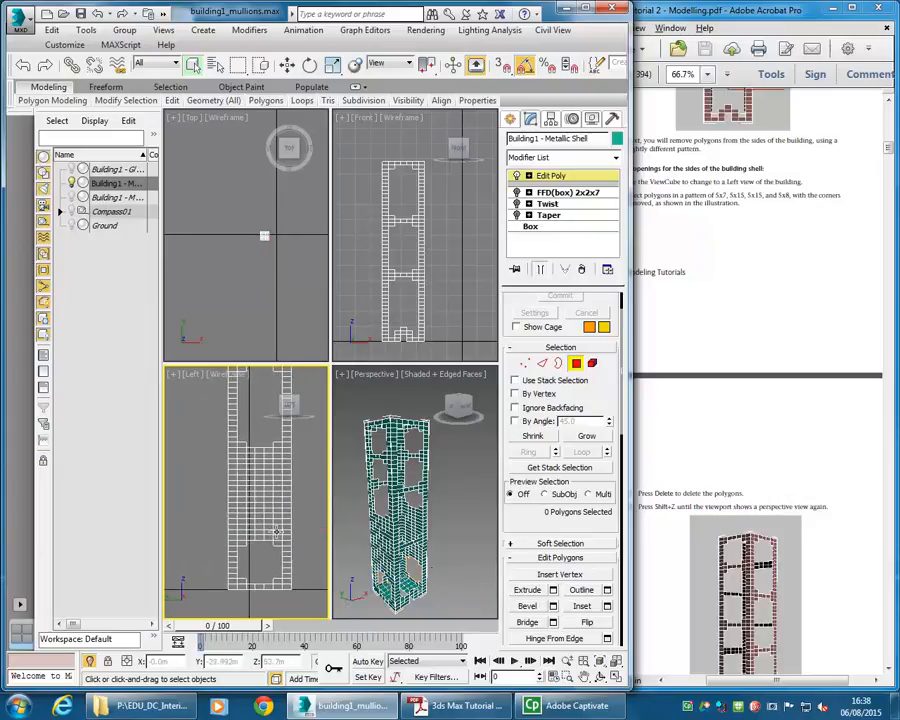
left_click_drag(277, 532, 243, 457)
left_click_drag(301, 549, 280, 531, "alt")
left_click_drag(209, 552, 246, 540, "alt")
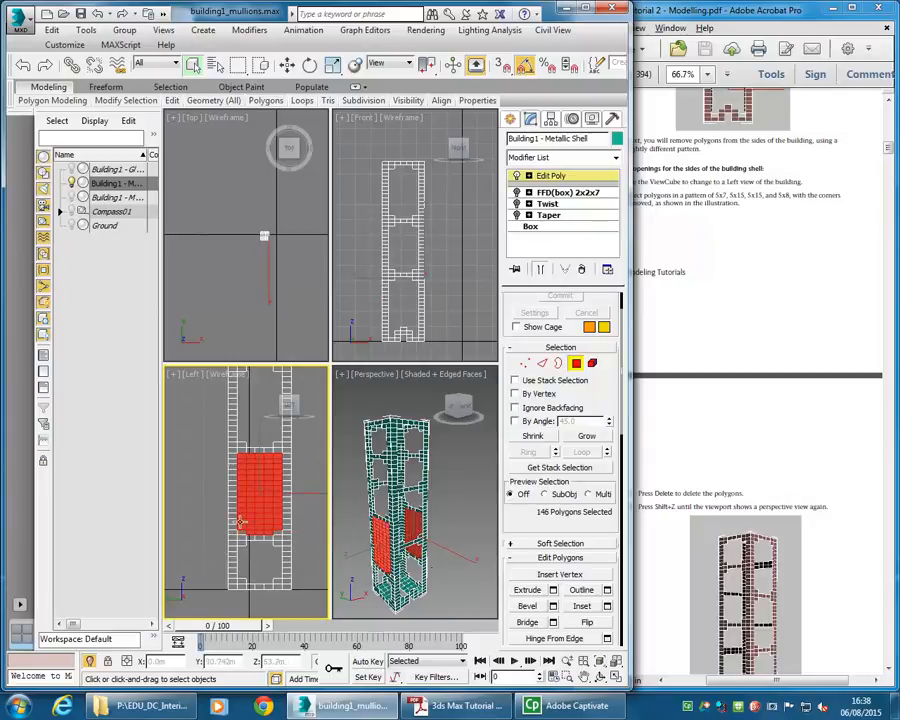
left_click_drag(296, 446, 280, 460, "alt")
key("Delete")
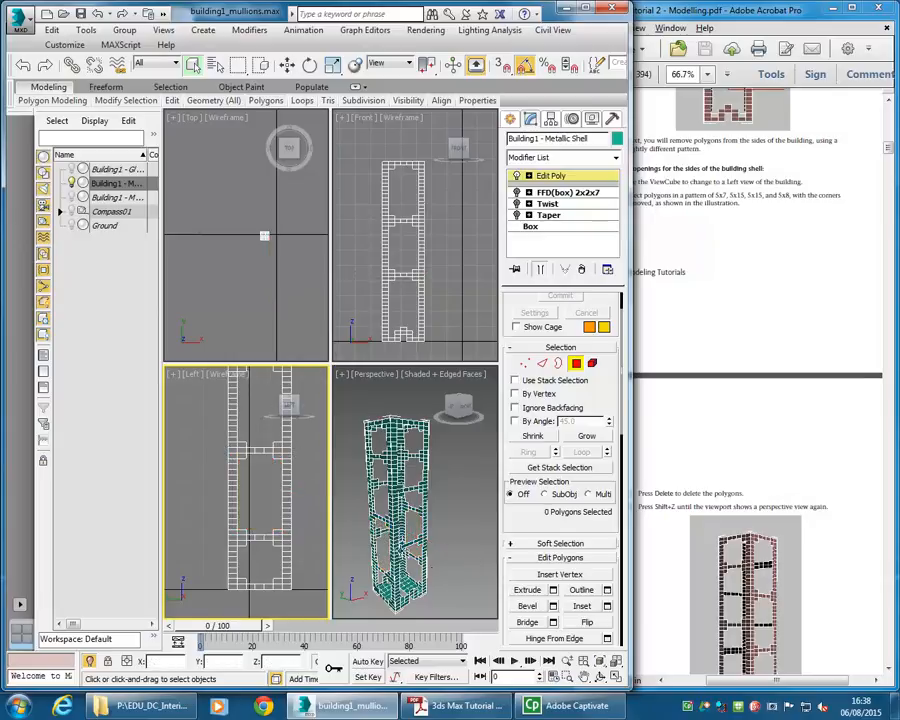
- Read the tutorial's next instructions on chamfering the corners of the shell
left_click(393, 542)
middle_click_drag(393, 544, 393, 535, "alt")
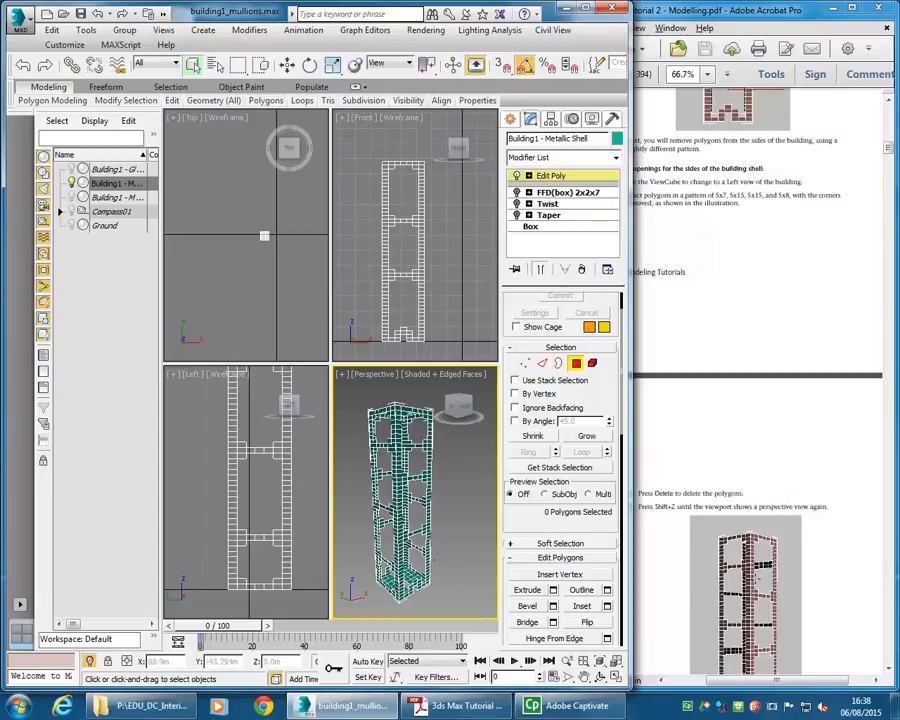
left_click(710, 505)
scroll(700, 520, "down", 8)
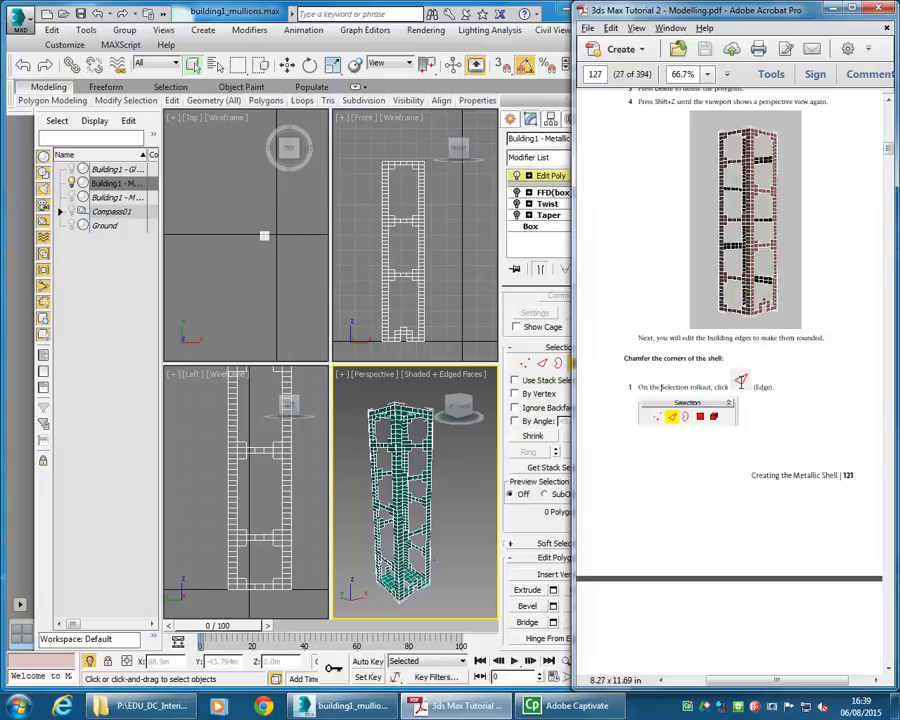
scroll(715, 358, "down", 1)
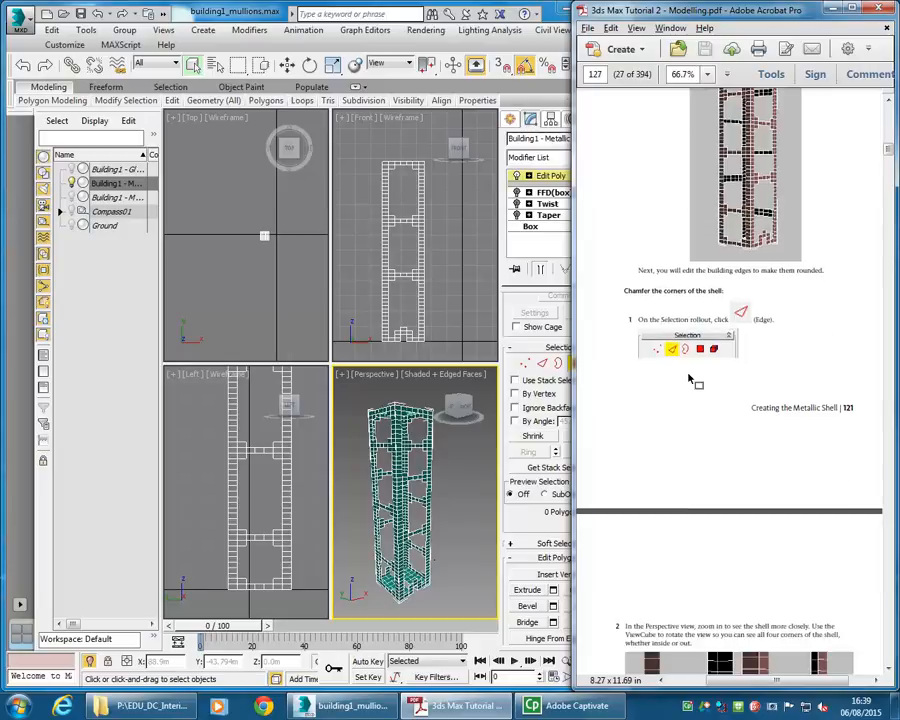
- Select six polygons on the shell's bottom face, grow the selection twice, and delete it
left_click(390, 570)
middle_click_drag(390, 570, 457, 582, "alt")
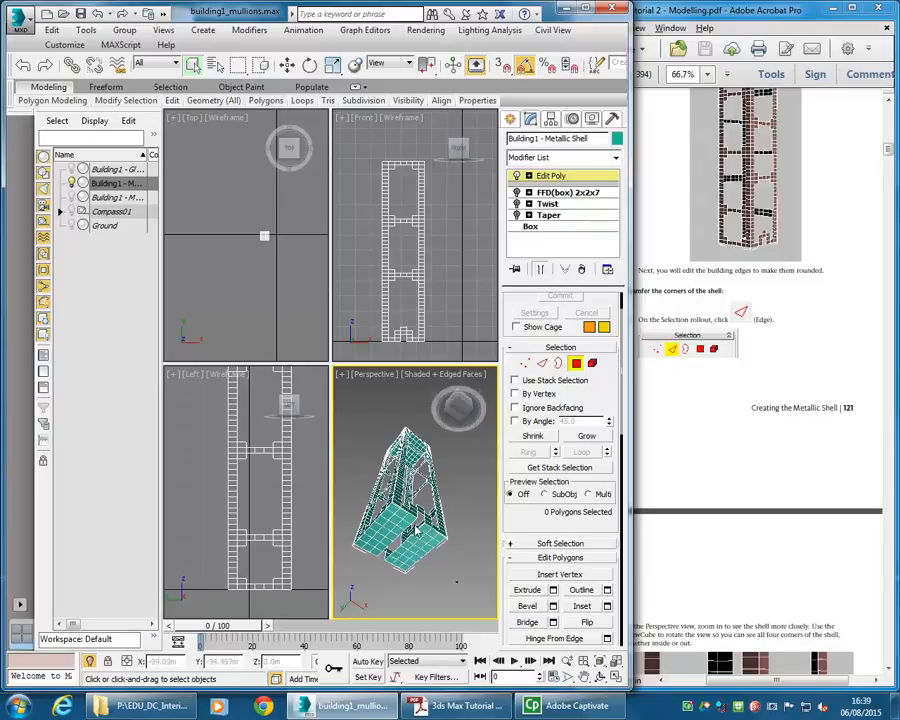
scroll(400, 520, "up", 3)
middle_click_drag(397, 516, 405, 526)
scroll(385, 542, "down", 2)
scroll(388, 541, "up", 2)
left_click(388, 540)
left_click(400, 527, "ctrl")
left_click(409, 518, "ctrl")
left_click(433, 537, "ctrl")
left_click(427, 550, "ctrl")
left_click(413, 557, "ctrl")
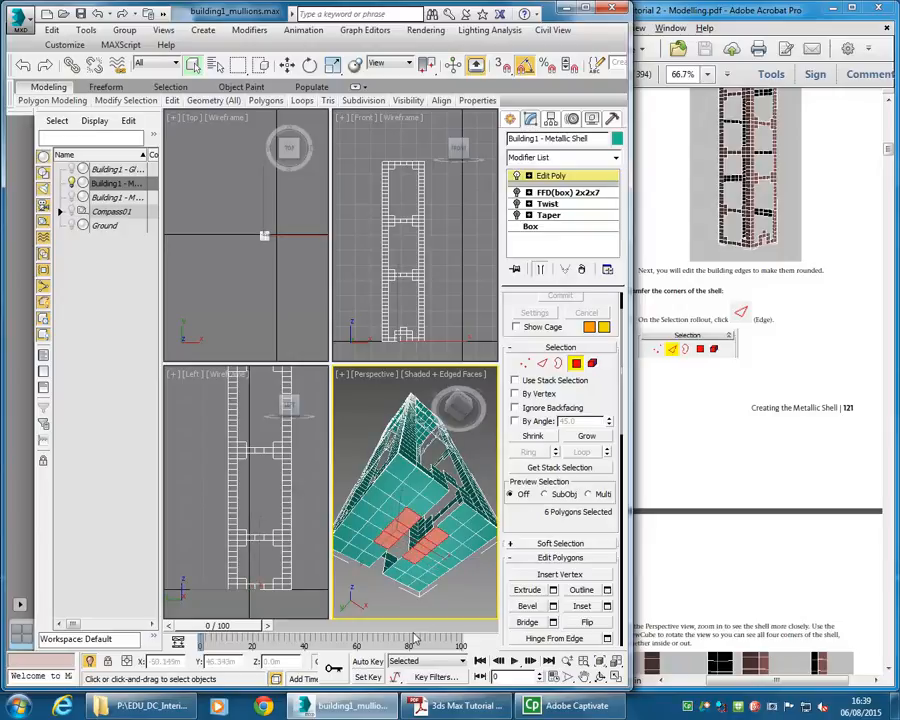
left_click(586, 437)
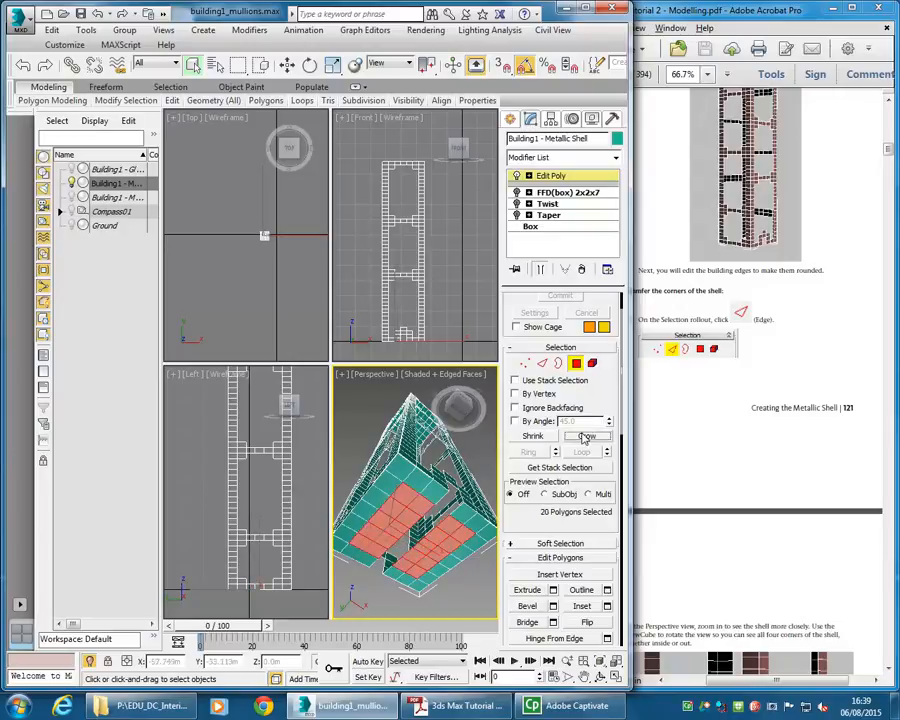
left_click(586, 437)
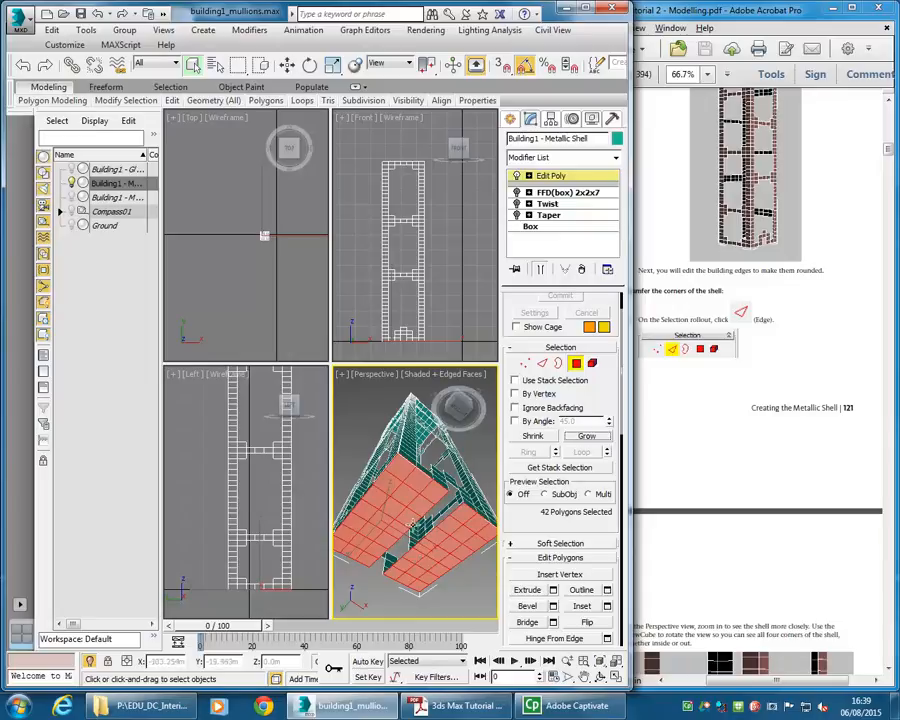
key("Delete")
- Orbit the perspective view back around the shell to inspect the cut openings
middle_click_drag(430, 524, 425, 519, "alt")
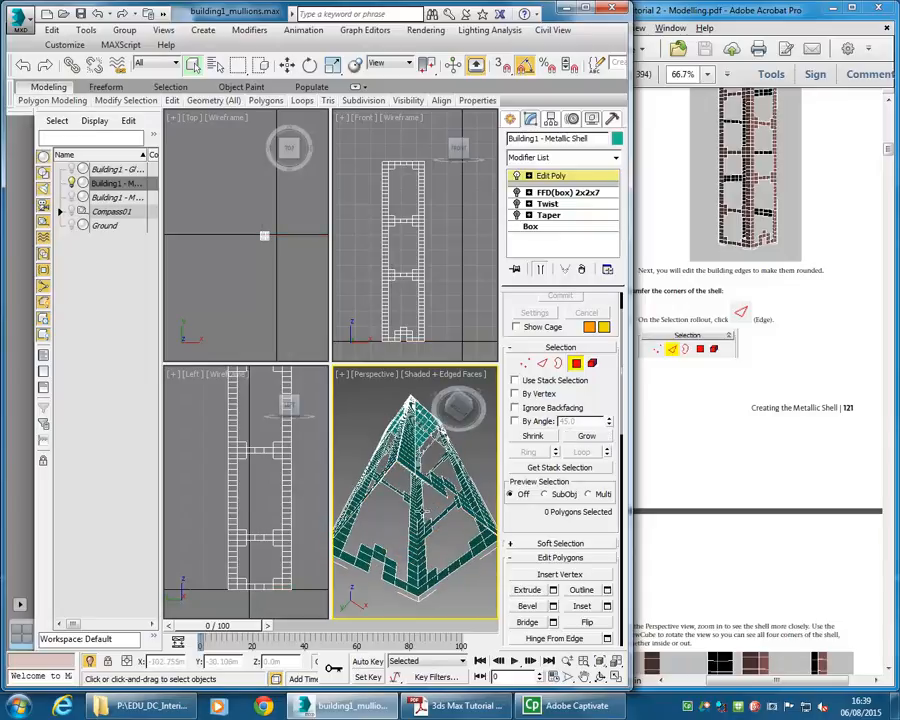
scroll(427, 525, "down", 5)
middle_click_drag(415, 474, 456, 435, "alt")
scroll(420, 514, "up", 5)
scroll(418, 518, "down", 1)
scroll(432, 522, "down", 2)
middle_click_drag(421, 572, 408, 514, "alt")
scroll(409, 493, "up", 1)
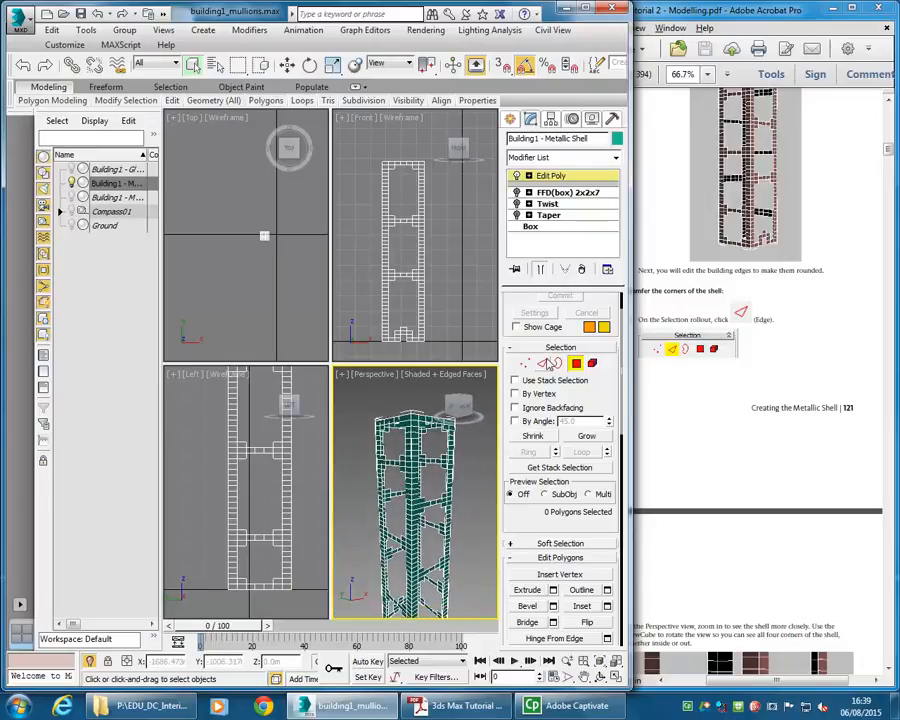
- Switch to edge level, select one edge on each of the shell's four corners, and loop them along the full height
left_click(543, 364)
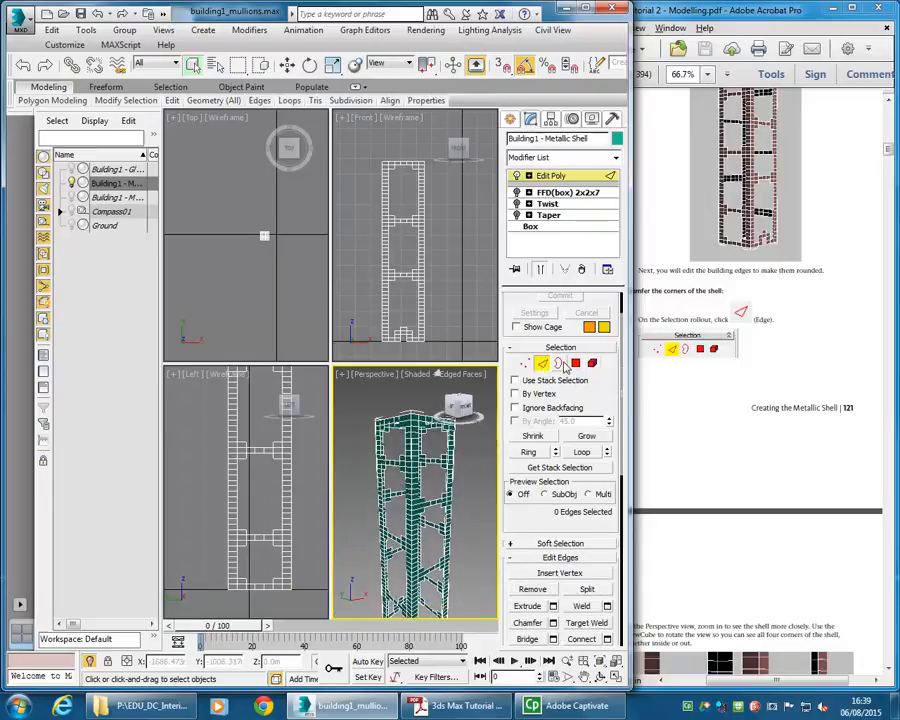
middle_click_drag(364, 491, 367, 497, "alt")
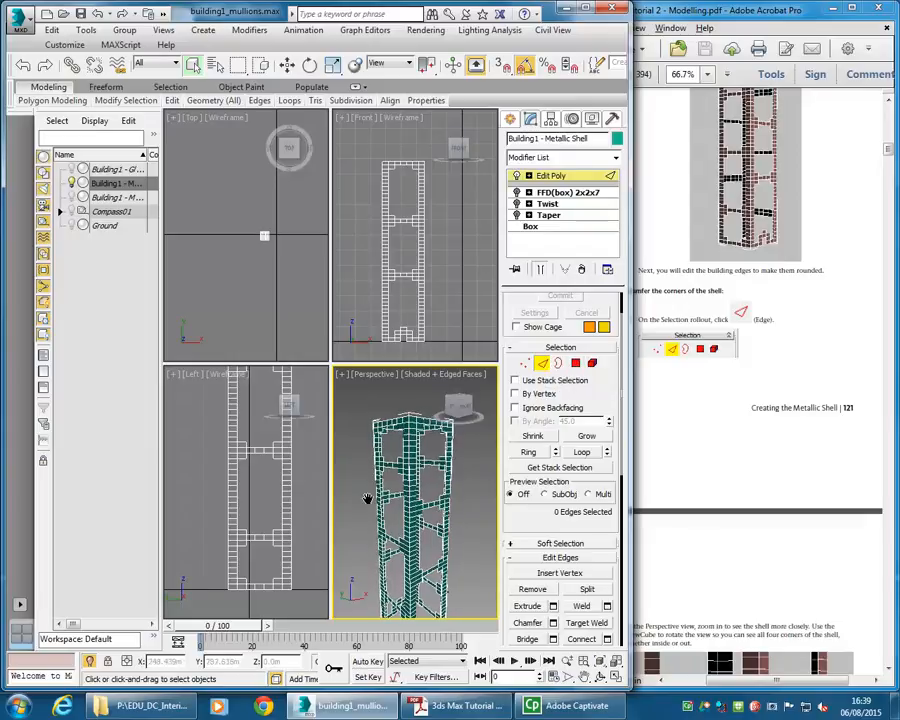
middle_click_drag(371, 541, 370, 494)
middle_click_drag(370, 494, 395, 523, "alt")
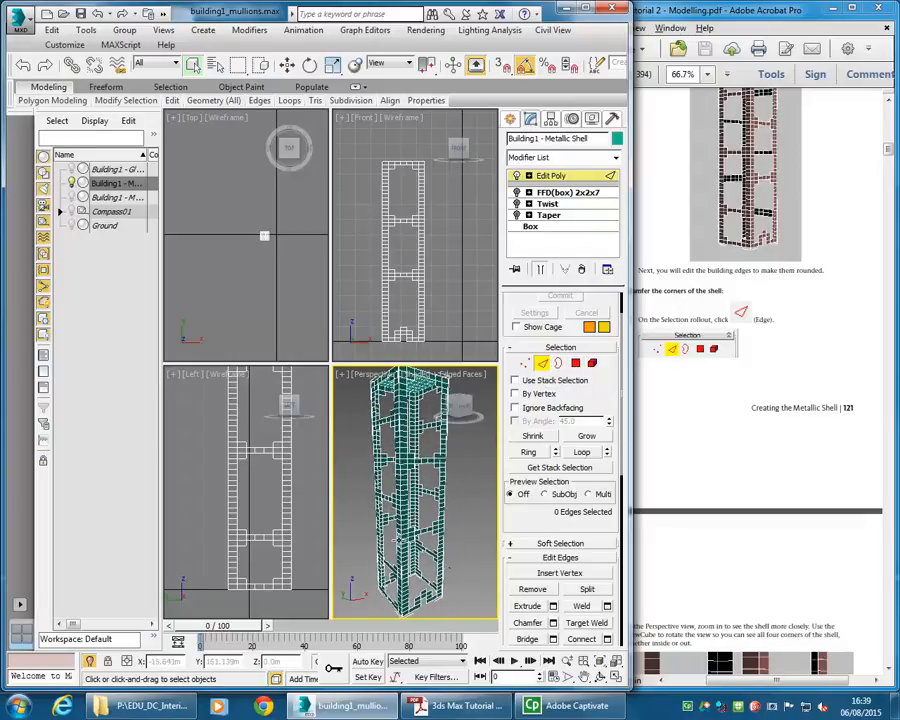
scroll(398, 515, "up", 5)
scroll(400, 510, "up", 3)
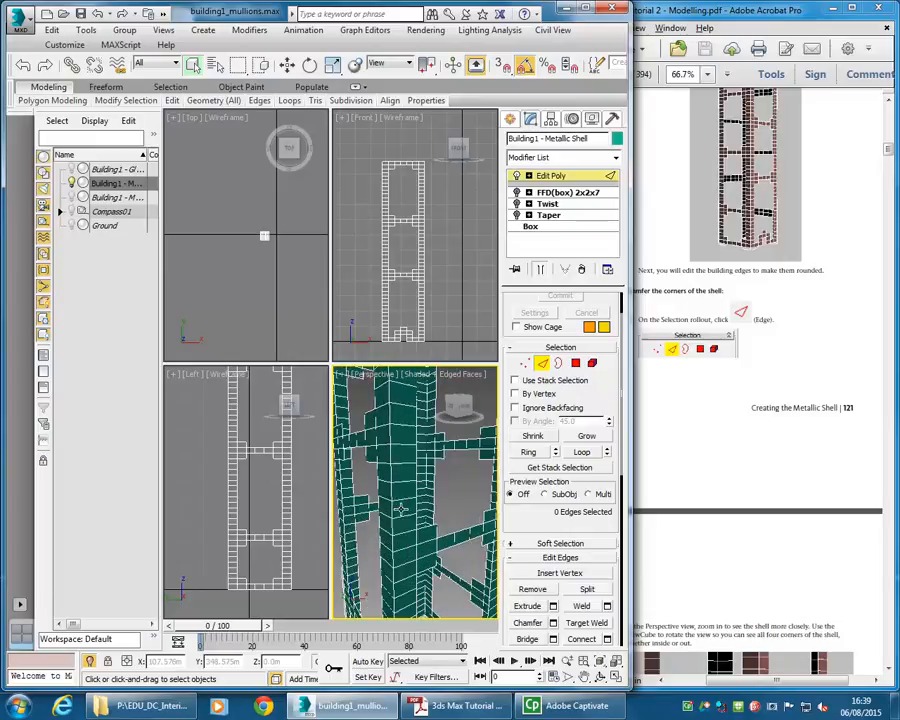
middle_click_drag(409, 513, 426, 517, "alt")
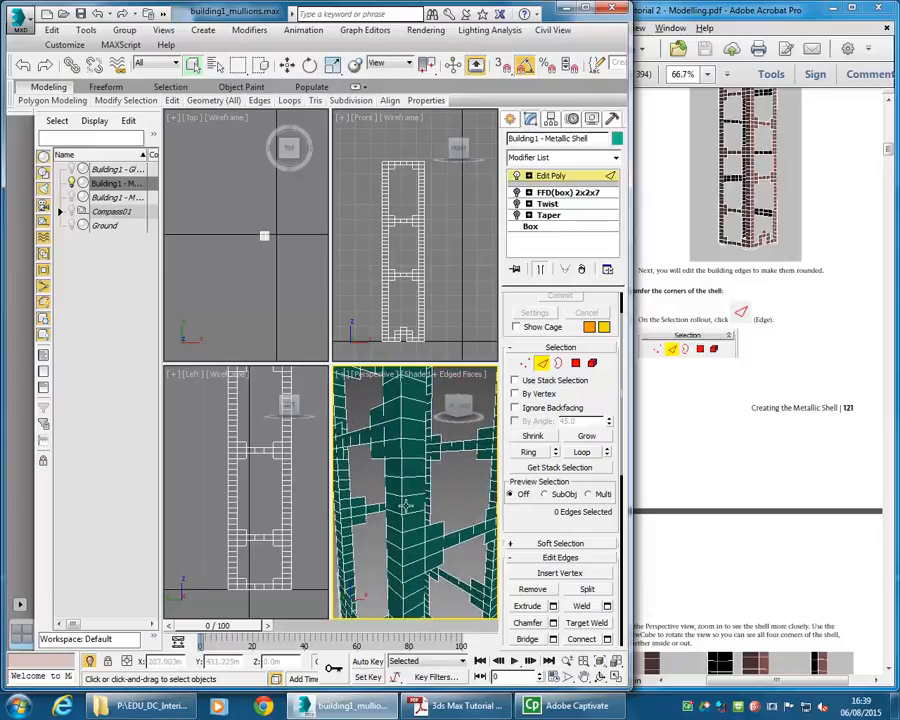
left_click(414, 563)
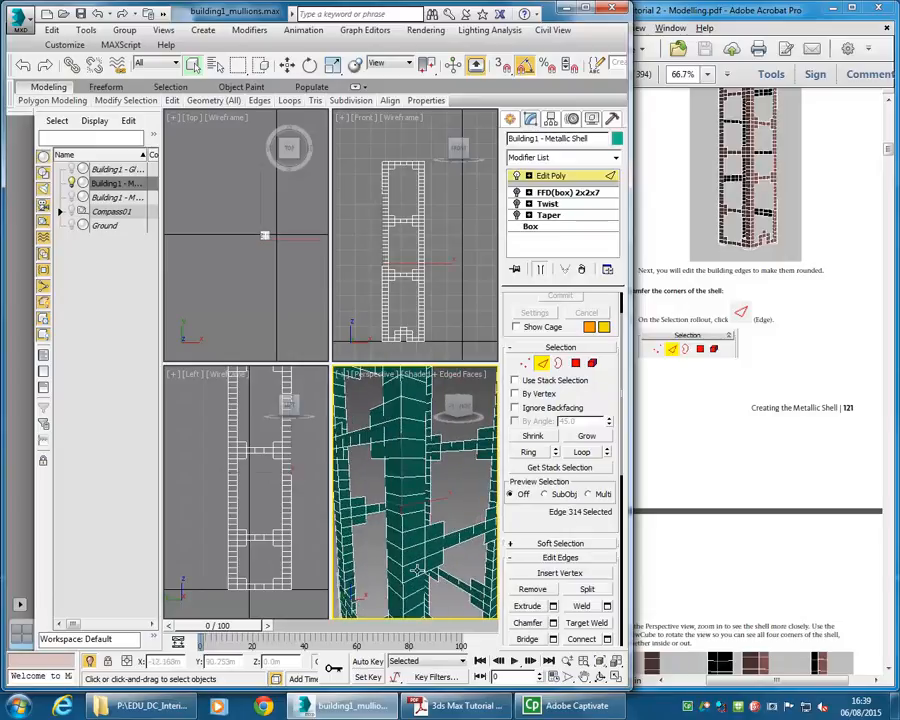
middle_click_drag(428, 518, 403, 508, "alt")
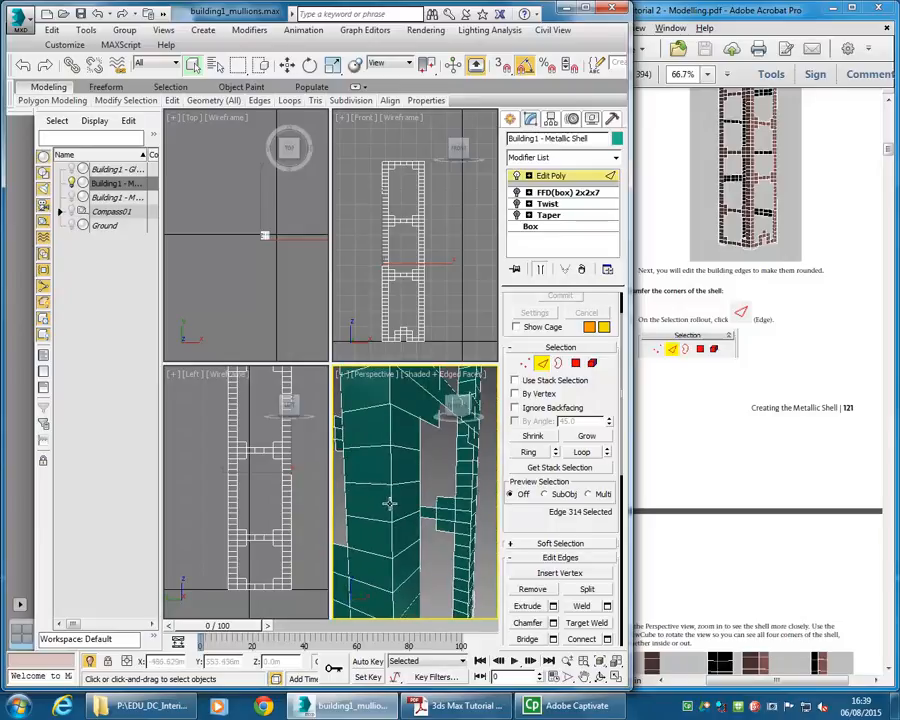
left_click(392, 510, "ctrl")
middle_click_drag(440, 518, 417, 489, "alt")
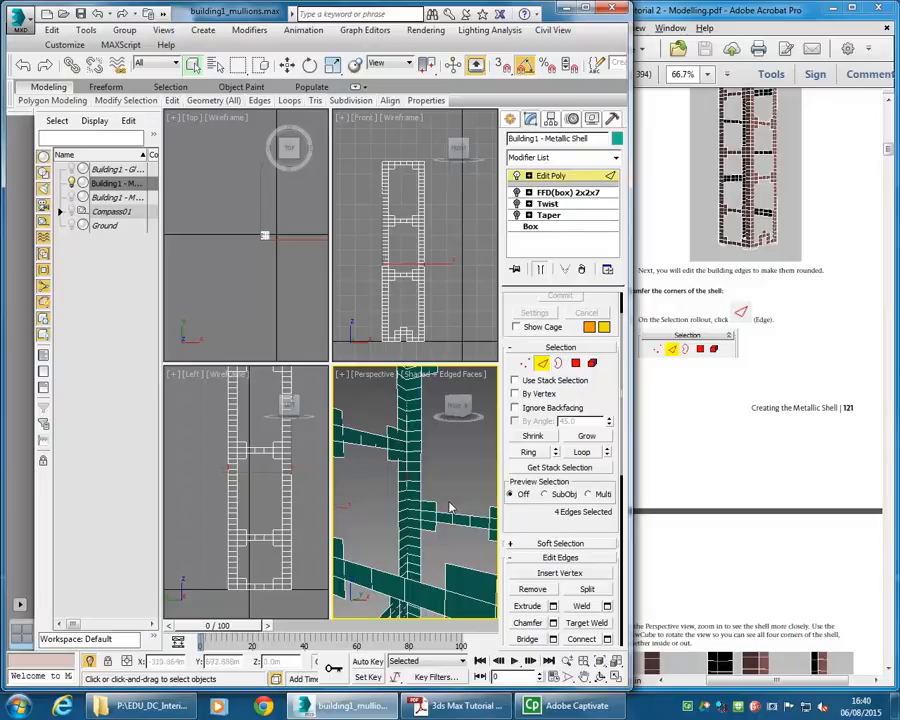
scroll(446, 507, "down", 5)
middle_click_drag(442, 506, 414, 503, "alt")
mouse_move(554, 528)
left_mouse_down()
mouse_move(548, 441)
mouse_move(548, 510)
left_mouse_up()
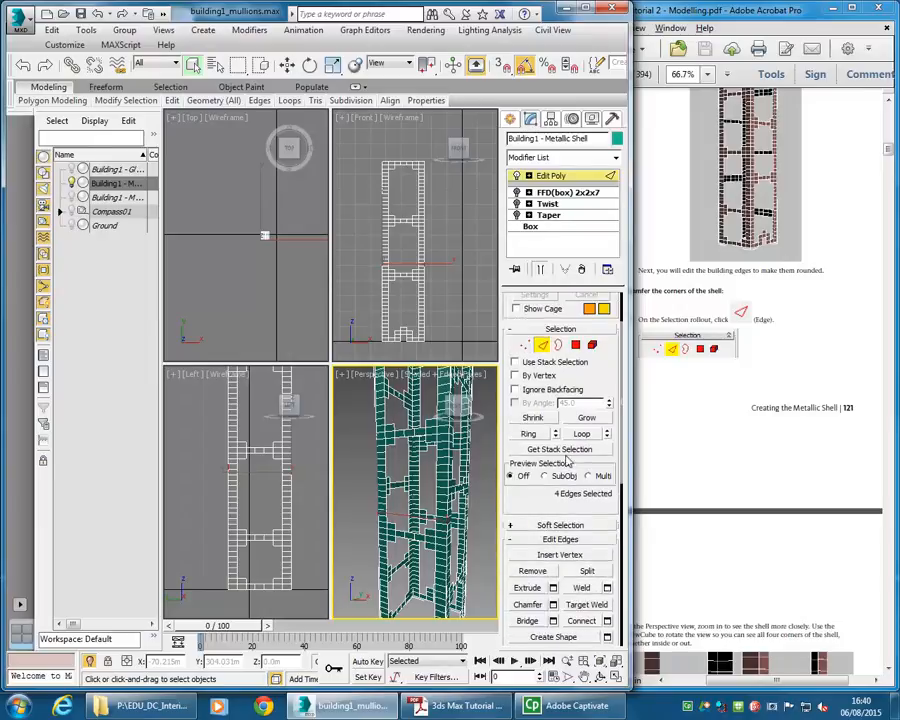
left_click(582, 434)
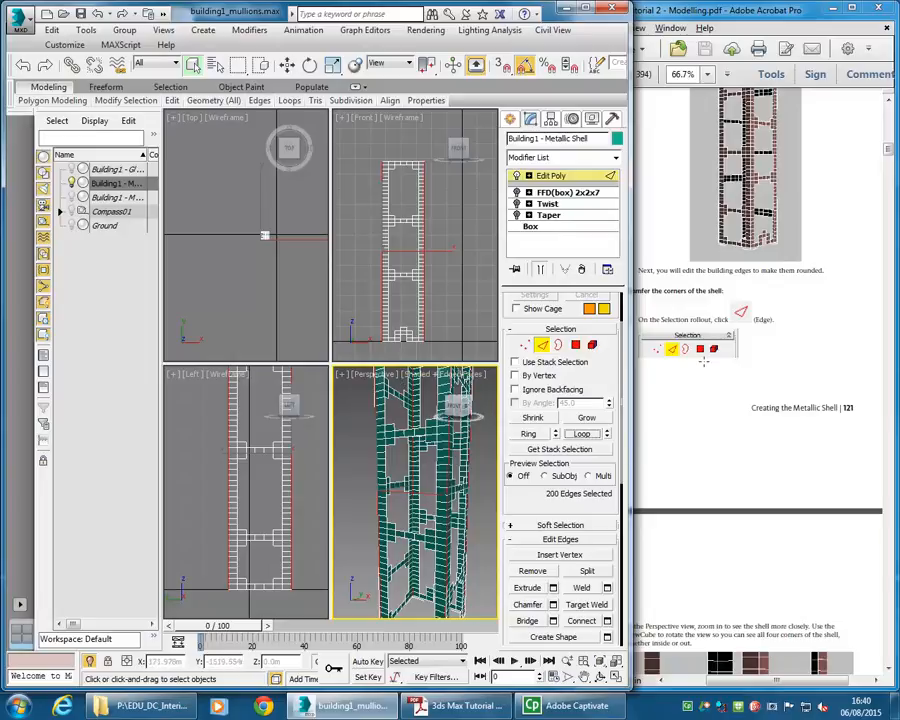
- Read the tutorial's instructions for chamfering the corner edges
left_click(688, 320)
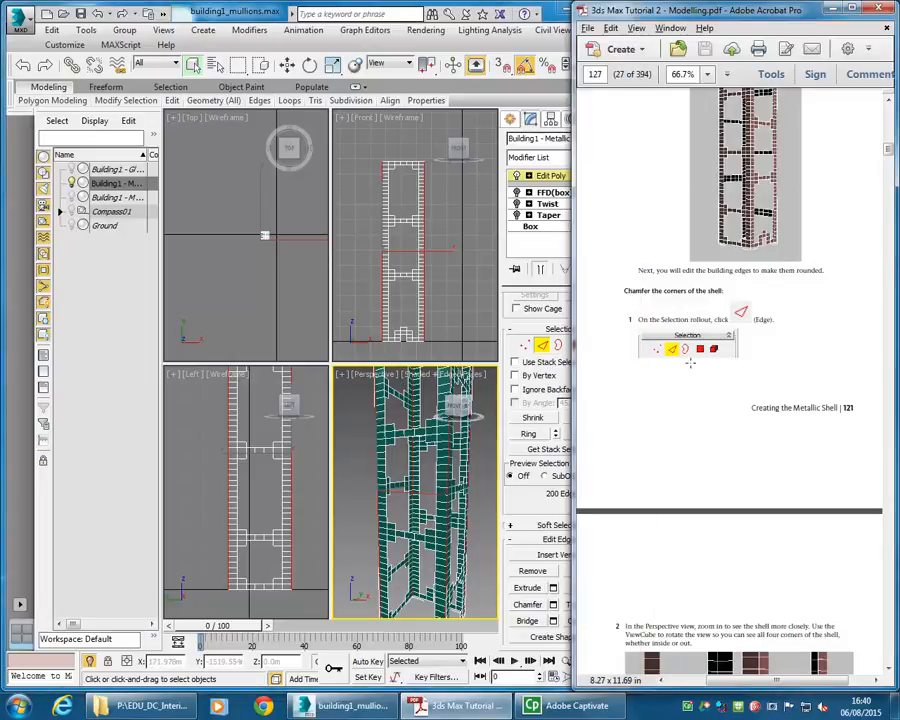
scroll(688, 350, "down", 10)
scroll(690, 372, "down", 2)
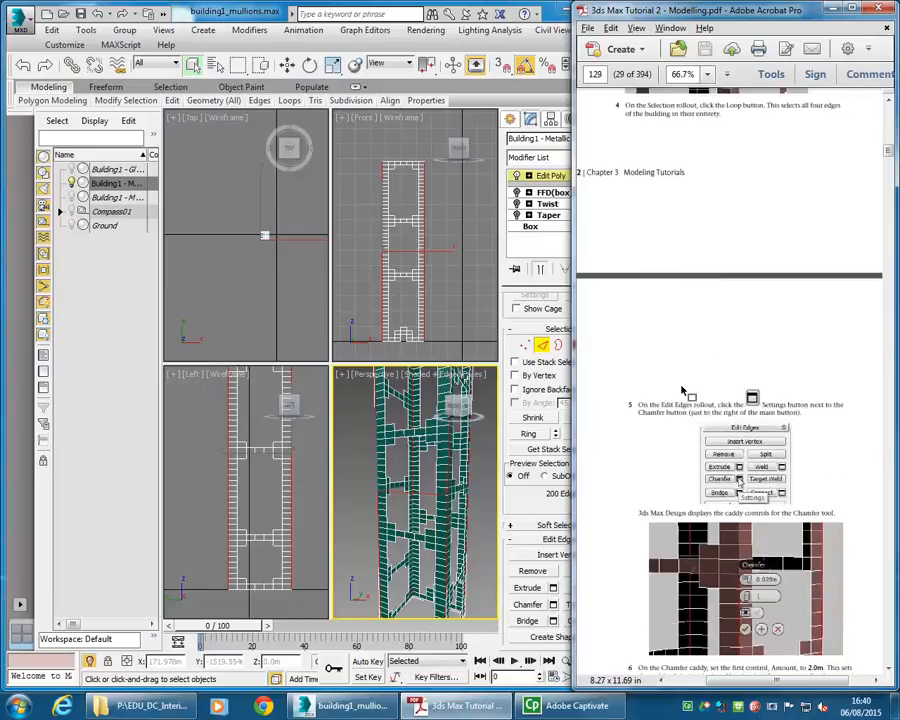
- Chamfer the selected corner edges with an amount of 2.0 m and accept the chamfer
right_click(371, 493)
scroll(545, 480, "down", 3)
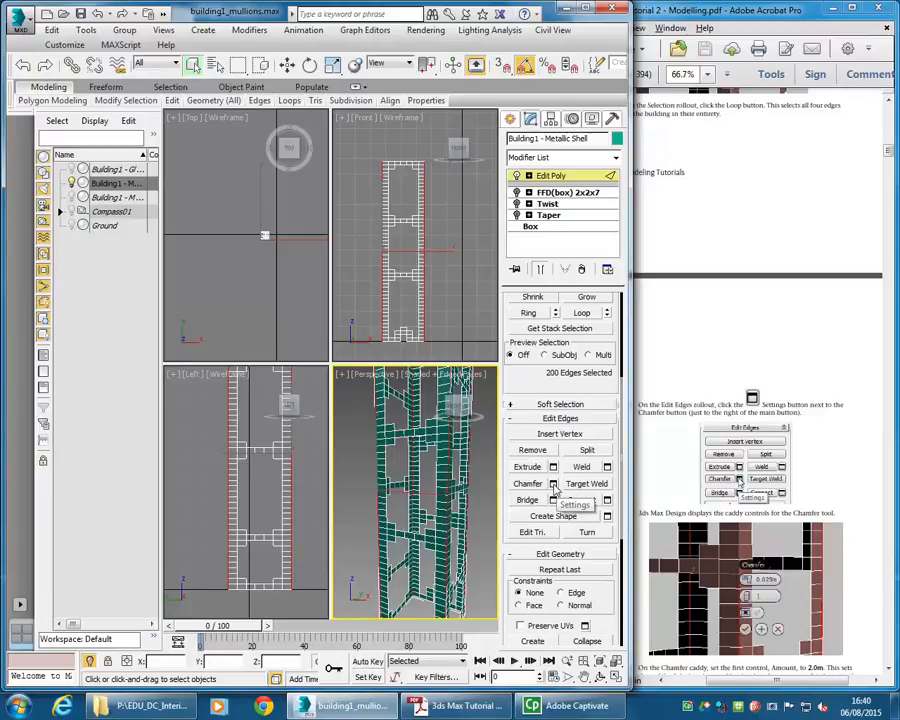
left_click(554, 486)
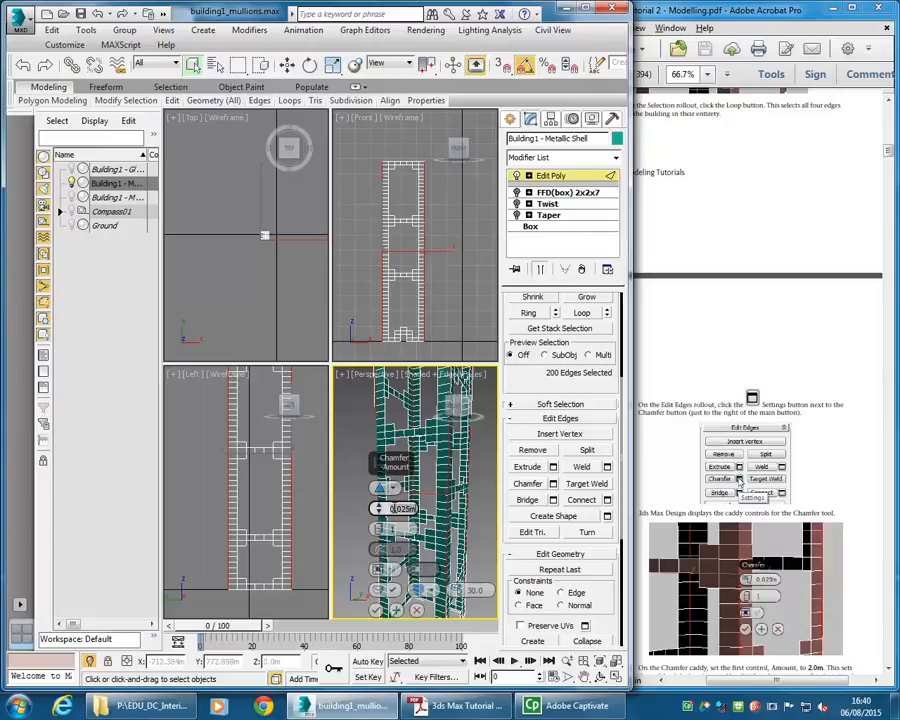
type("2")
key("Tab")
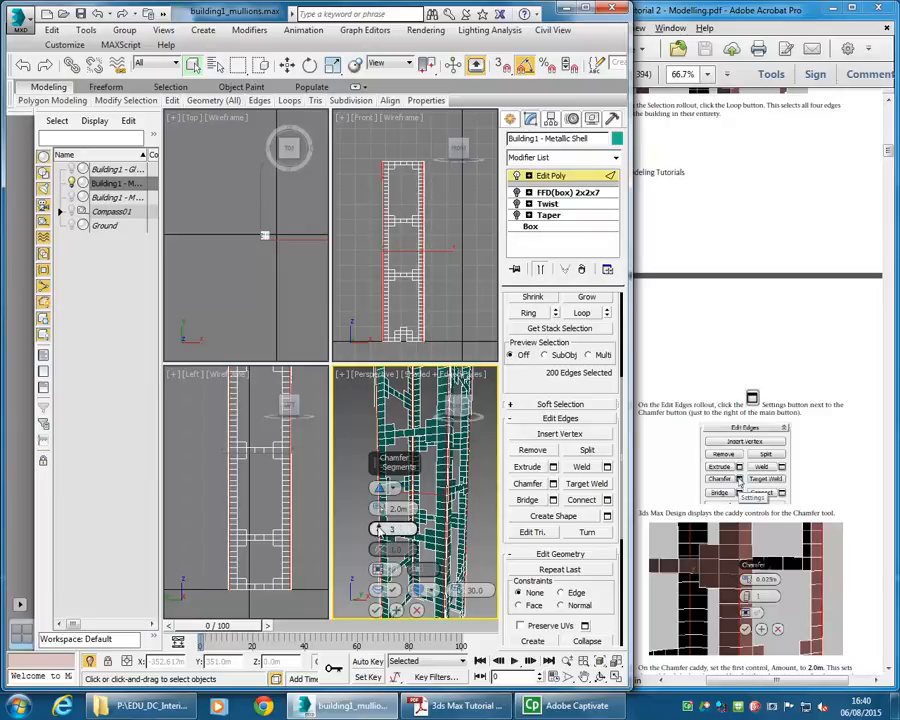
left_click(690, 505)
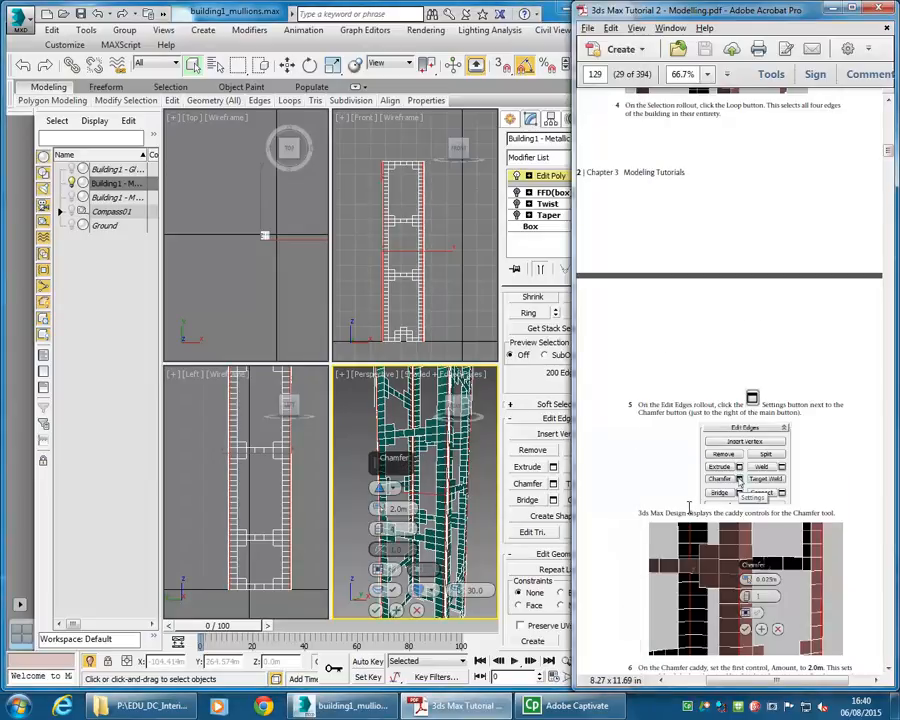
scroll(690, 510, "down", 3)
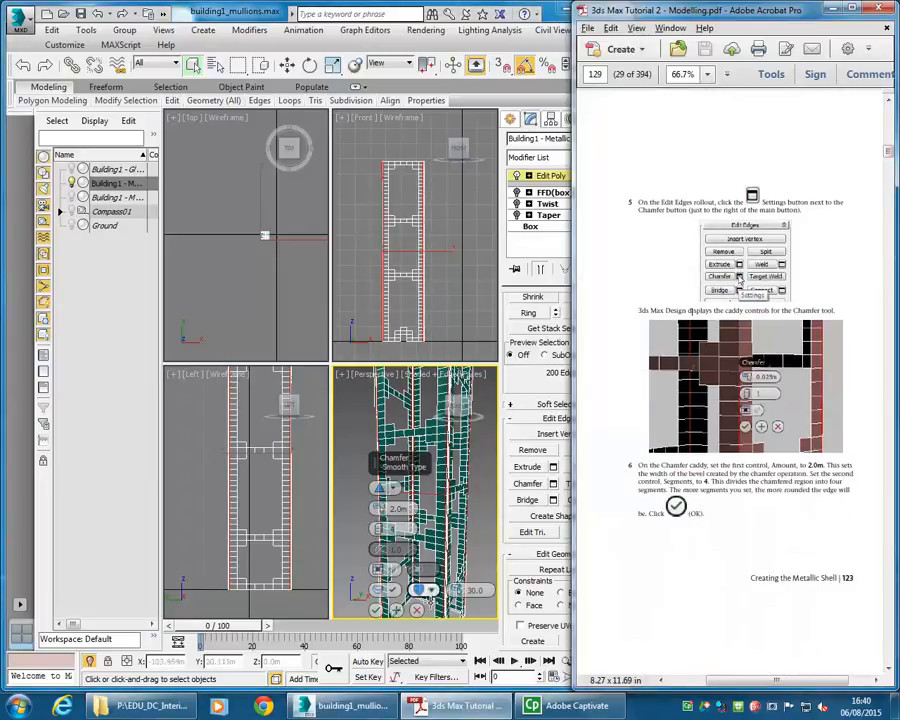
left_click(377, 611)
- Inspect the chamfered corners in the perspective view and read the tutorial's next steps
scroll(441, 494, "up", 5)
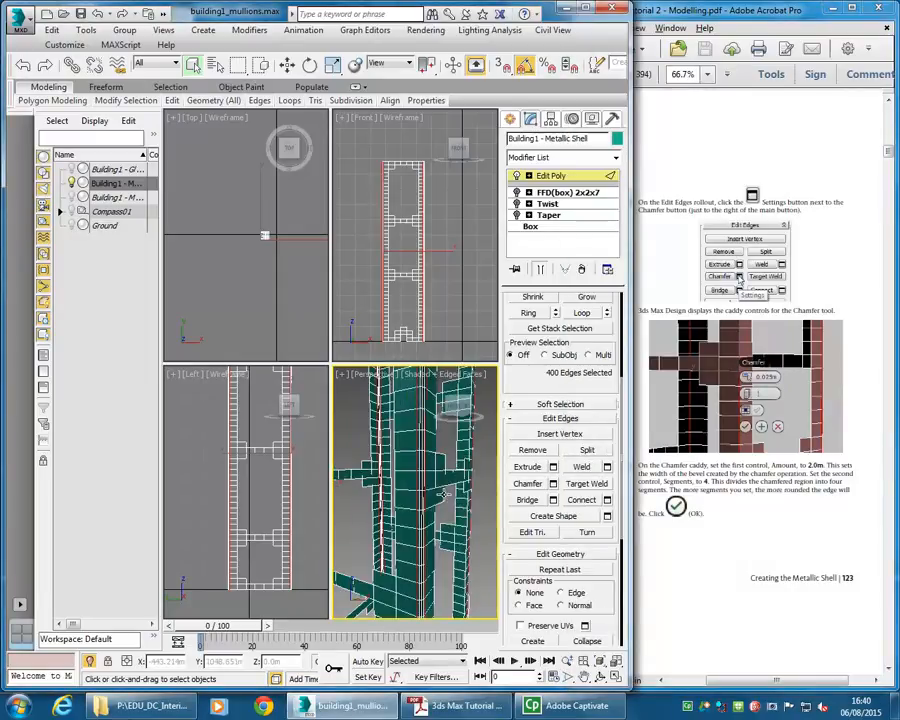
middle_click_drag(443, 493, 399, 518, "alt")
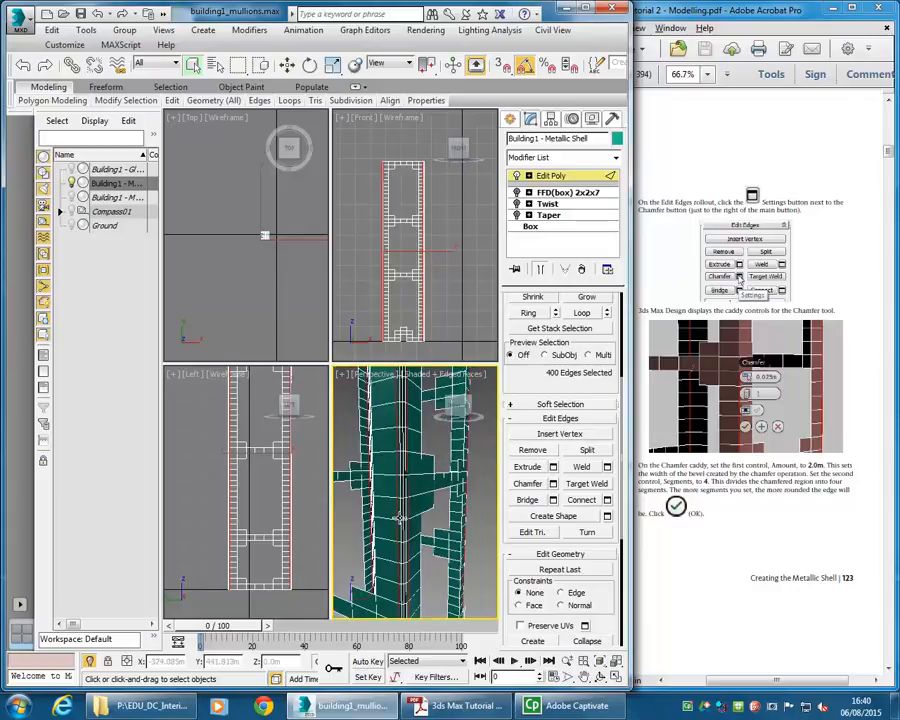
scroll(399, 518, "down", 8)
left_click_drag(750, 9, 694, 9)
scroll(686, 474, "down", 3)
scroll(686, 474, "down", 10)
scroll(686, 474, "down", 8)
scroll(688, 474, "down", 2)
scroll(688, 474, "up", 8)
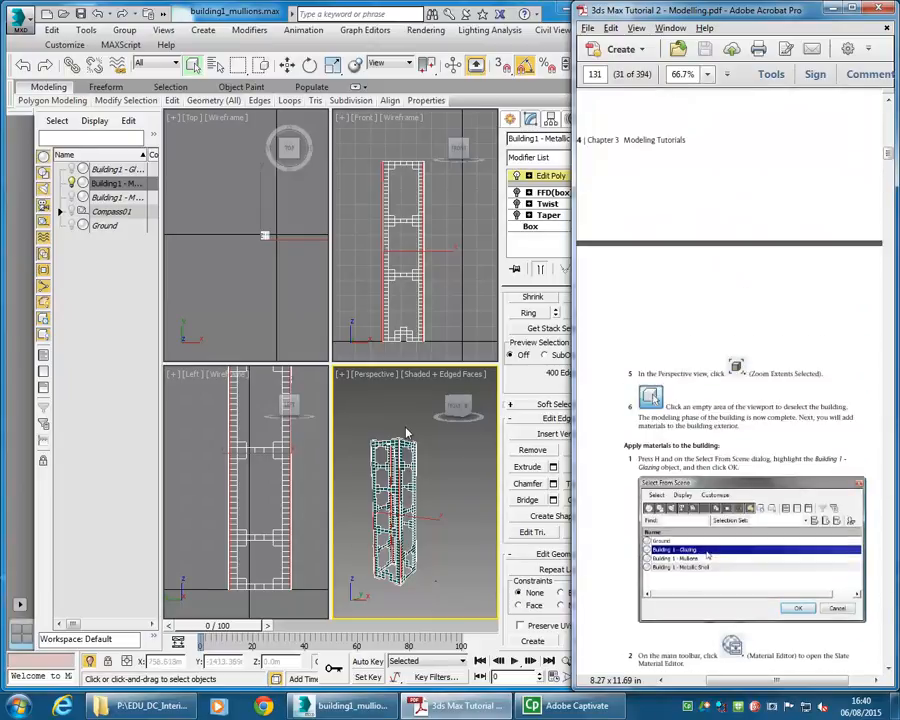
- Leave the edge sub-object level of the Edit Poly modifier
left_click(407, 433)
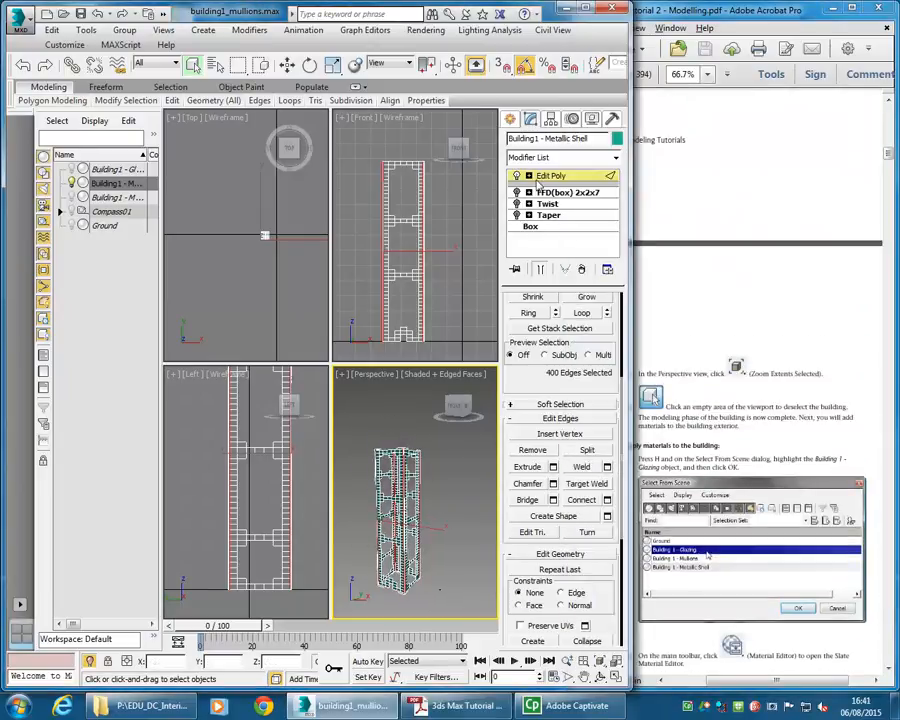
left_click_drag(508, 322, 508, 560)
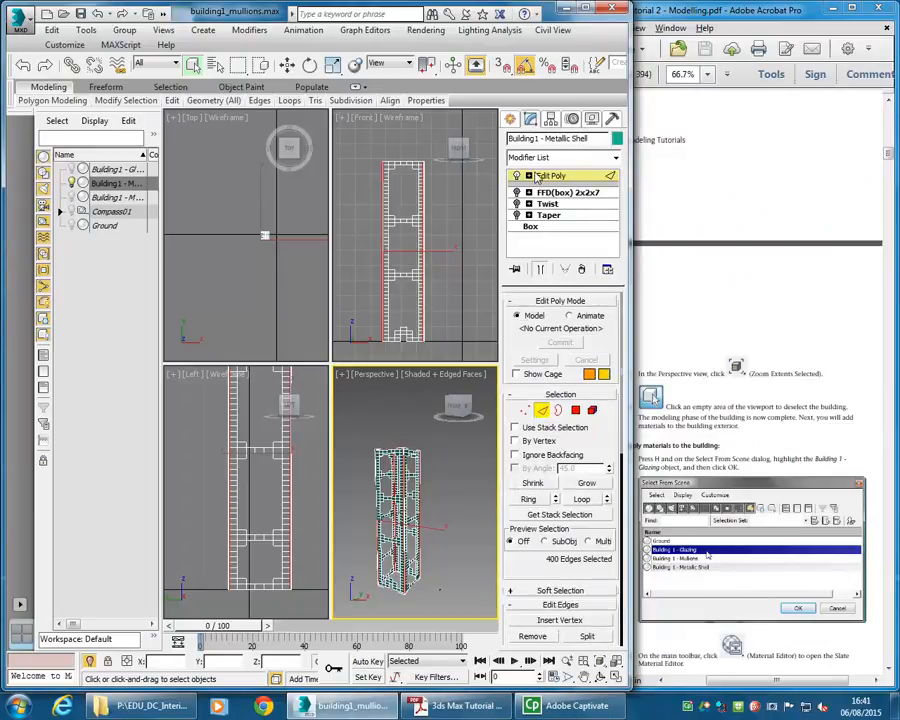
left_click(541, 410)
left_click(558, 177)
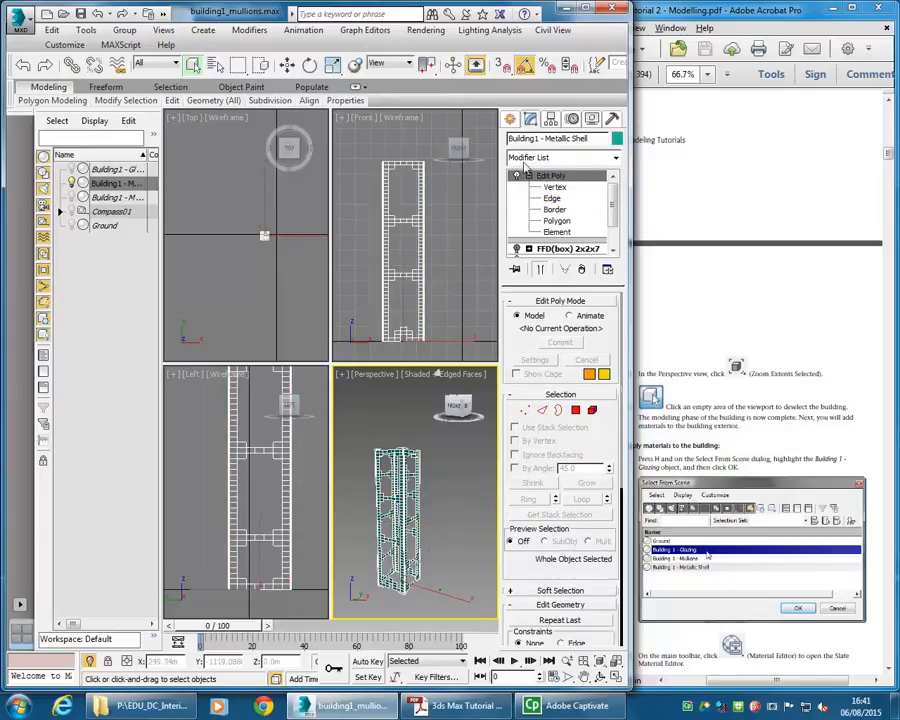
left_click(528, 175)
- Turn the Taper, Twist and FFD modifiers back on for the metallic shell
middle_click_drag(398, 486, 383, 478, "alt")
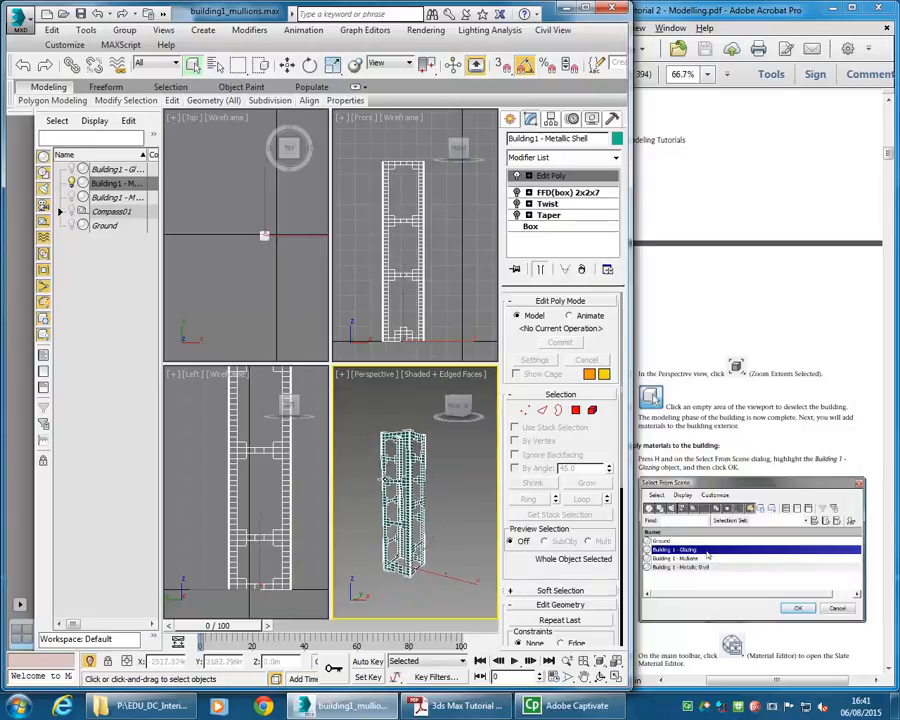
left_click(516, 214)
left_click(516, 203)
left_click(516, 192)
- End the isolation so all building objects show again
scroll(433, 498, "up", 6)
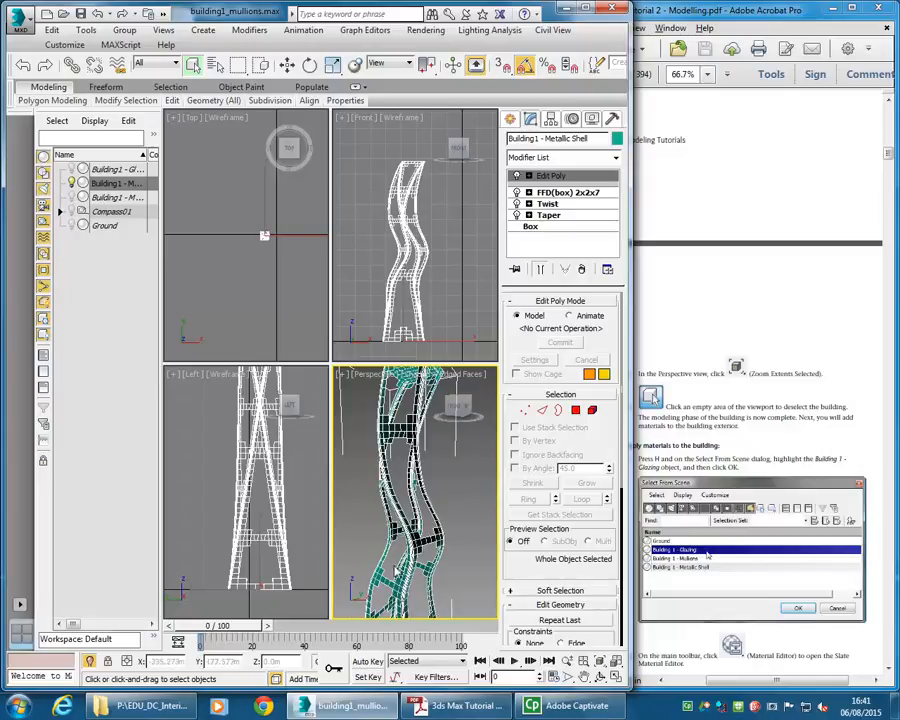
middle_click_drag(368, 508, 372, 527)
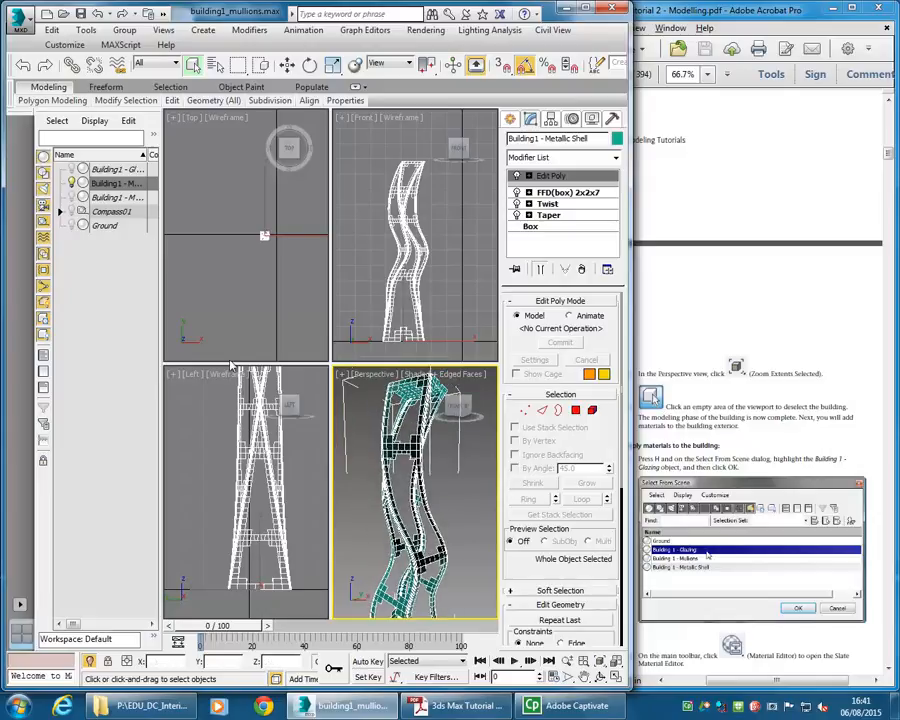
right_click(364, 451)
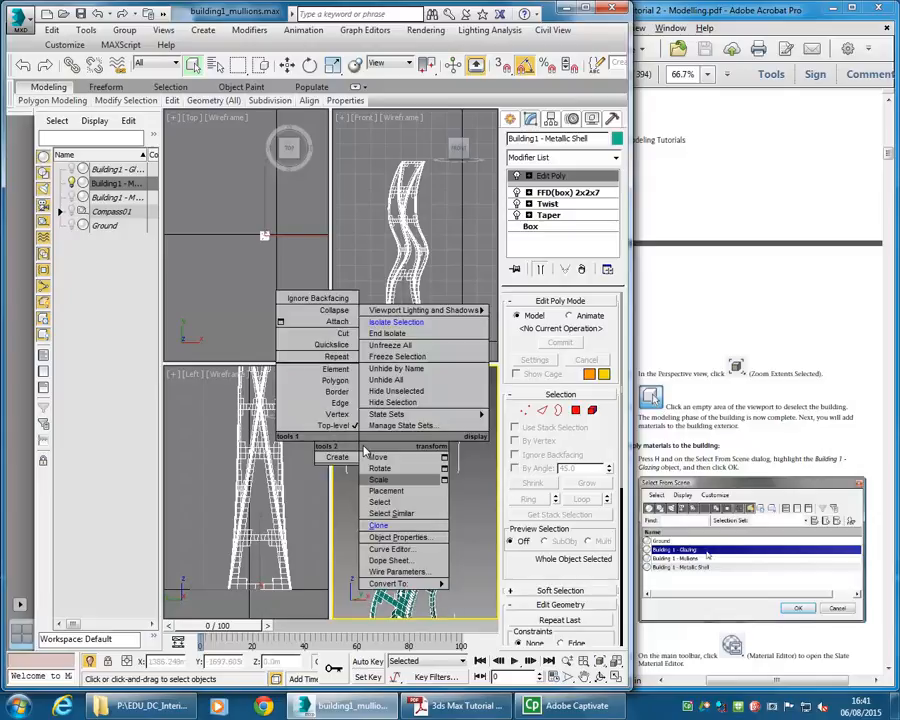
left_click(382, 335)
- Add a Shell modifier to the metallic shell with an outer amount of 2.0 m
scroll(408, 501, "up", 5)
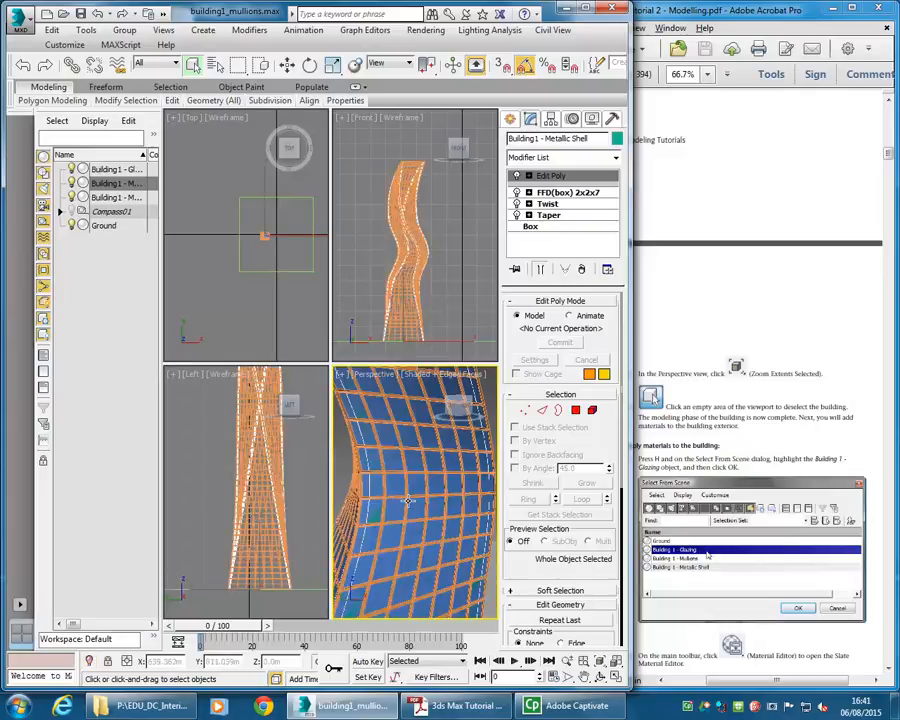
scroll(408, 501, "down", 8)
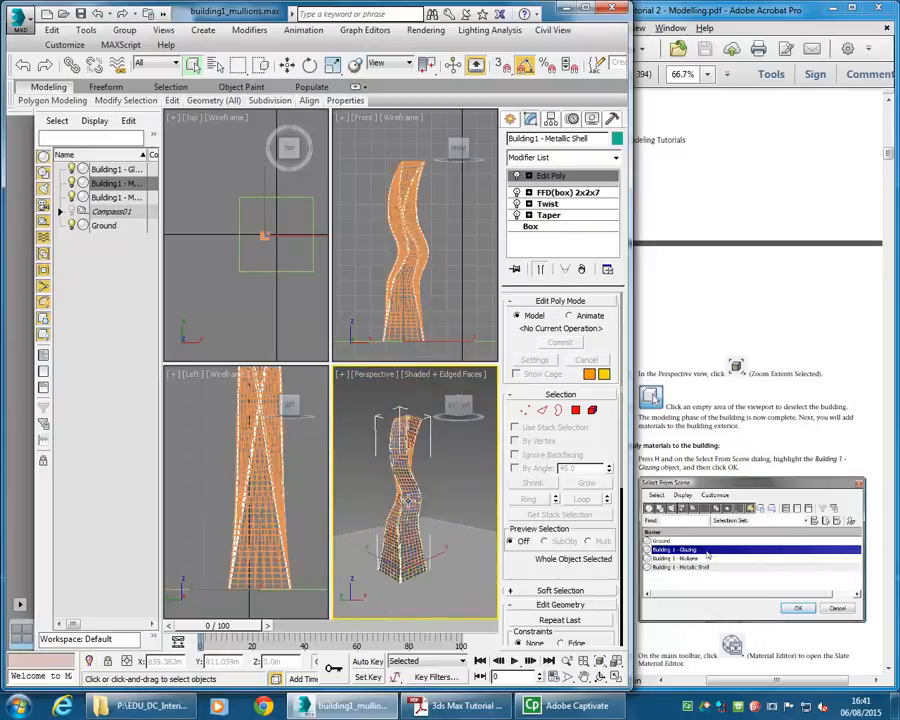
scroll(407, 500, "up", 5)
scroll(408, 501, "up", 4)
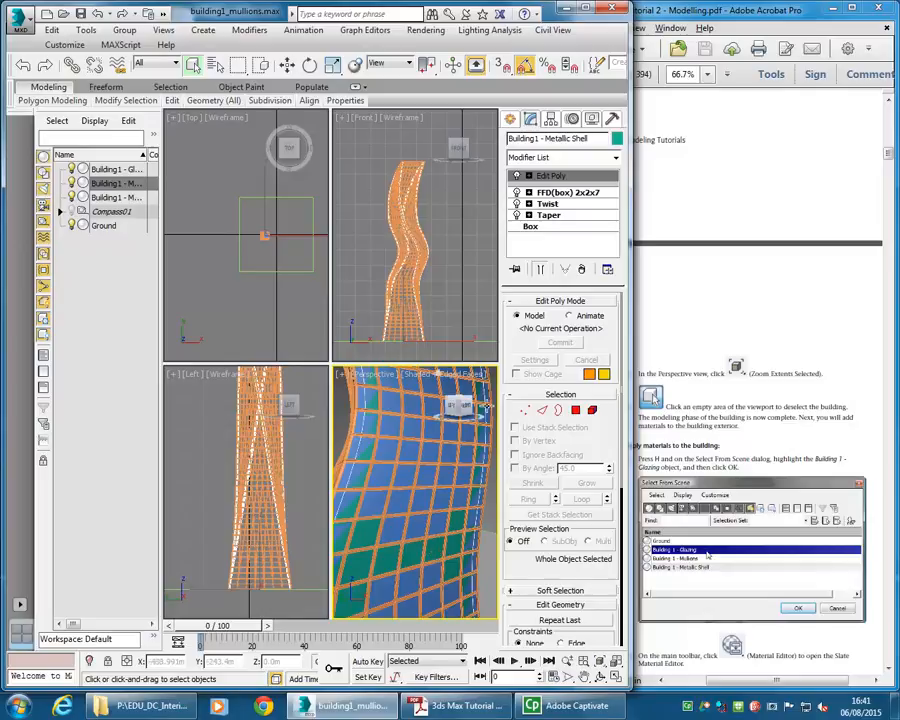
left_click(616, 160)
left_click_drag(615, 202, 617, 405)
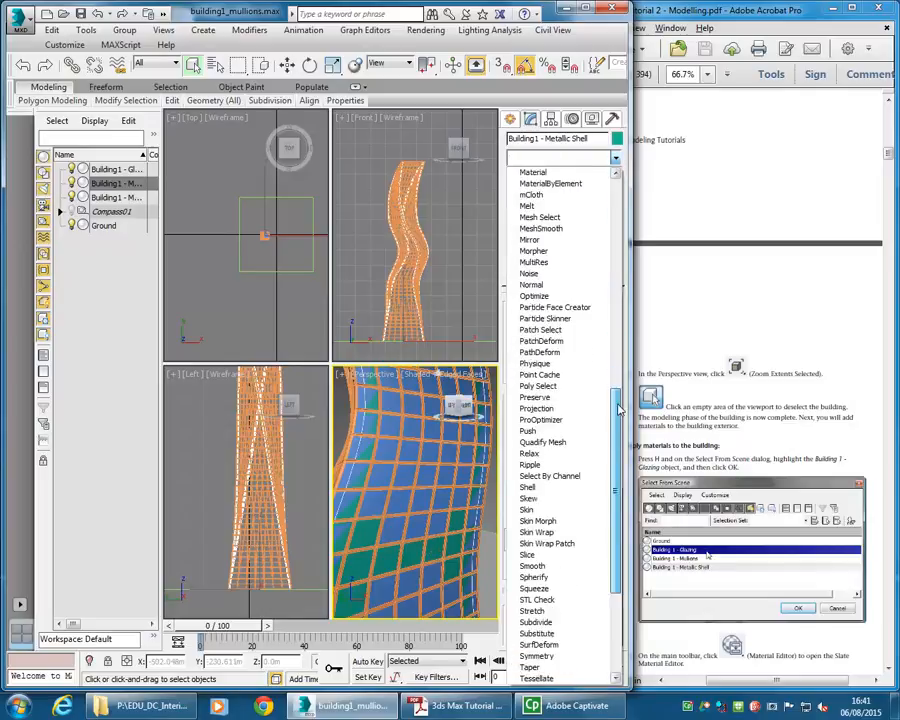
left_click(530, 487)
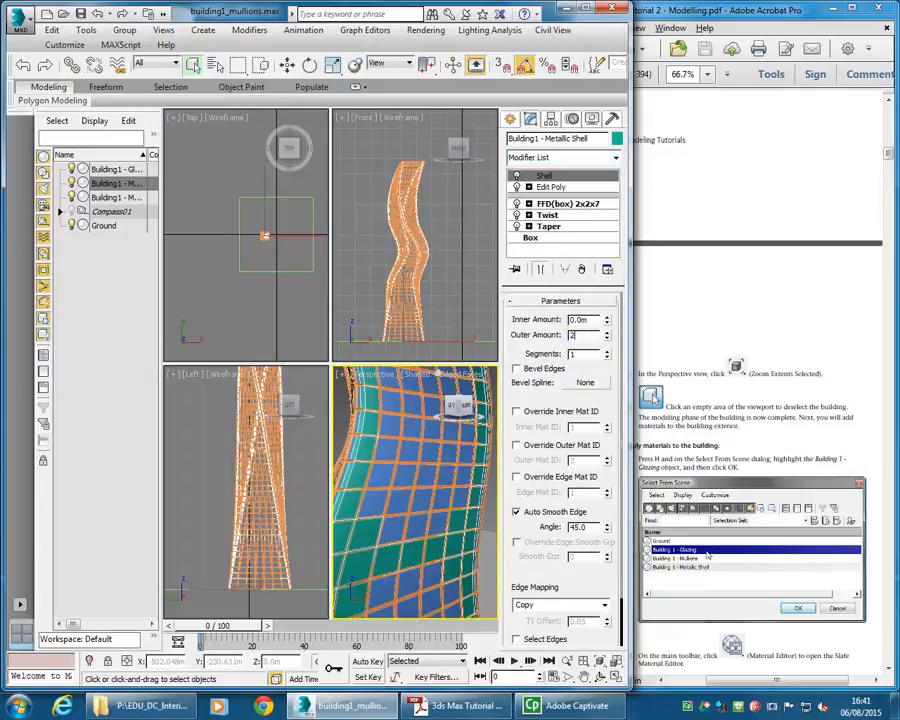
key("Return")
- Deselect the building in the Perspective viewport
scroll(400, 487, "up", 5)
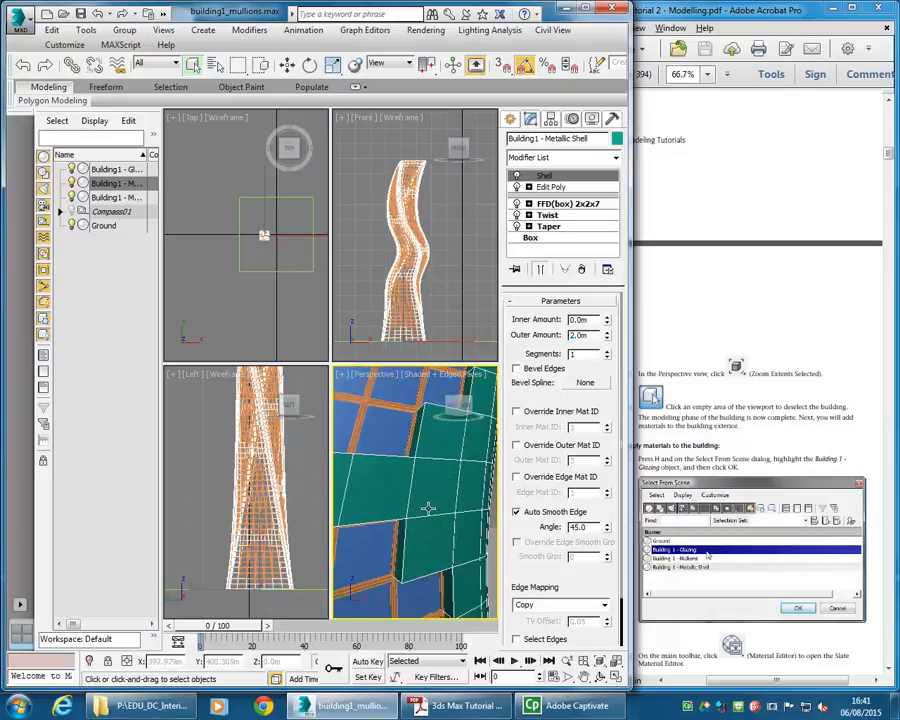
scroll(428, 508, "down", 8)
left_click(345, 485)
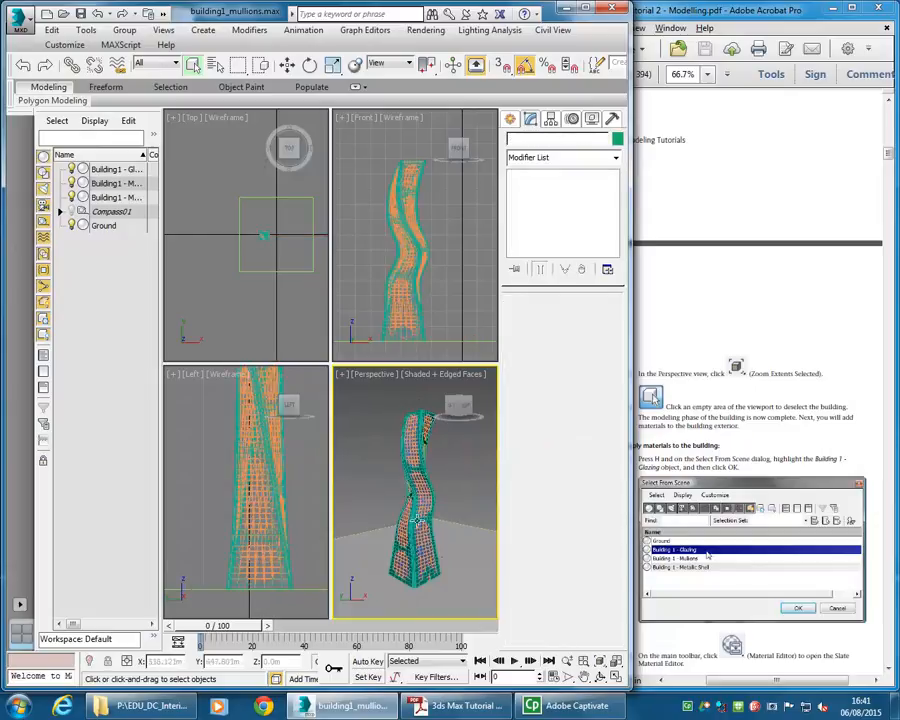
- Save the scene under the new name building1_model.max
left_click(18, 22)
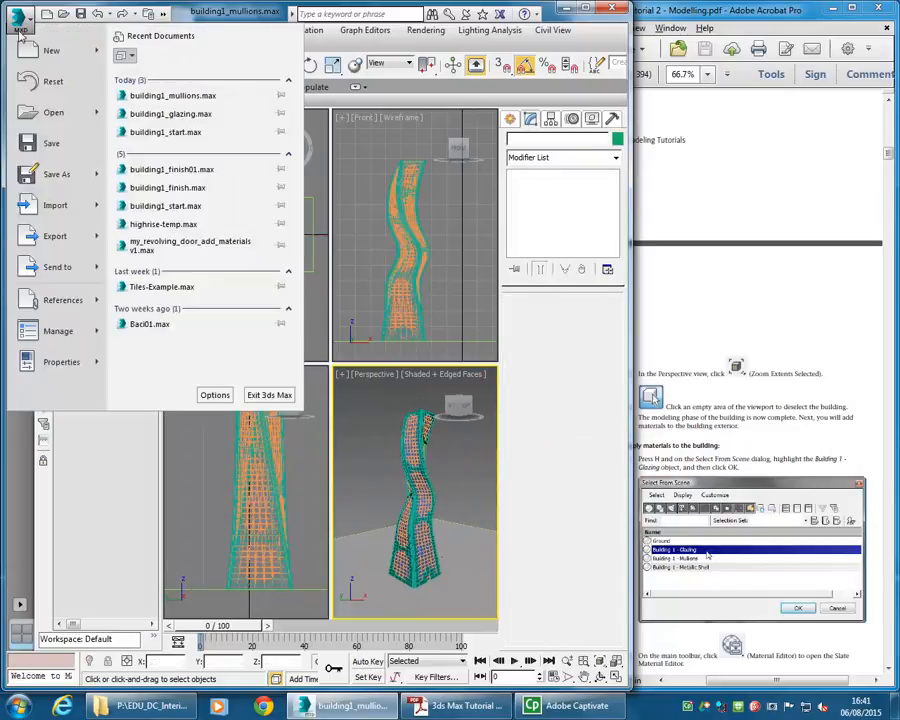
left_click(45, 174)
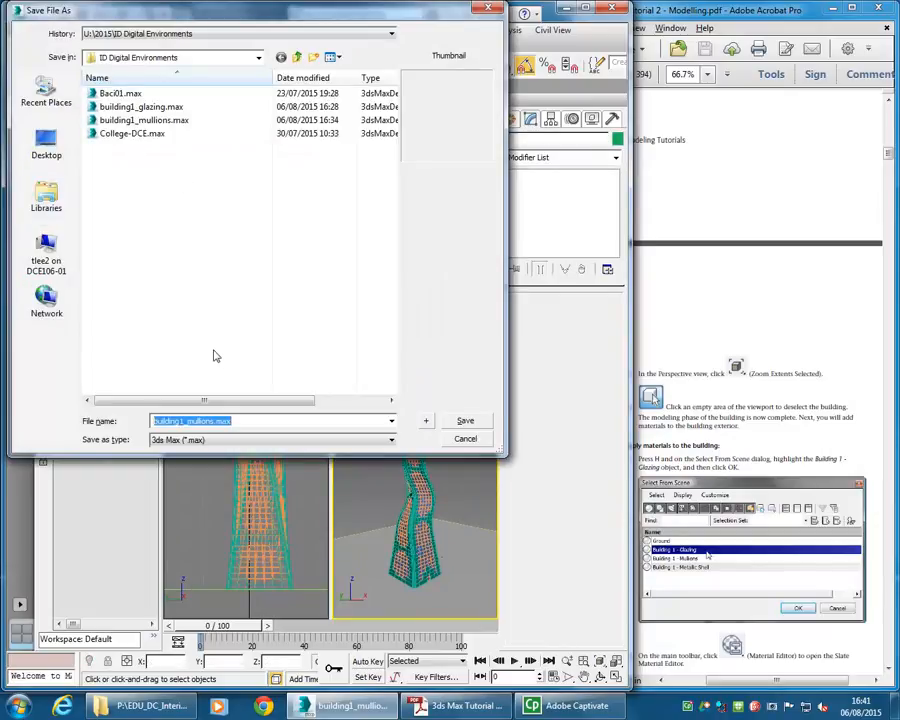
left_click(192, 422)
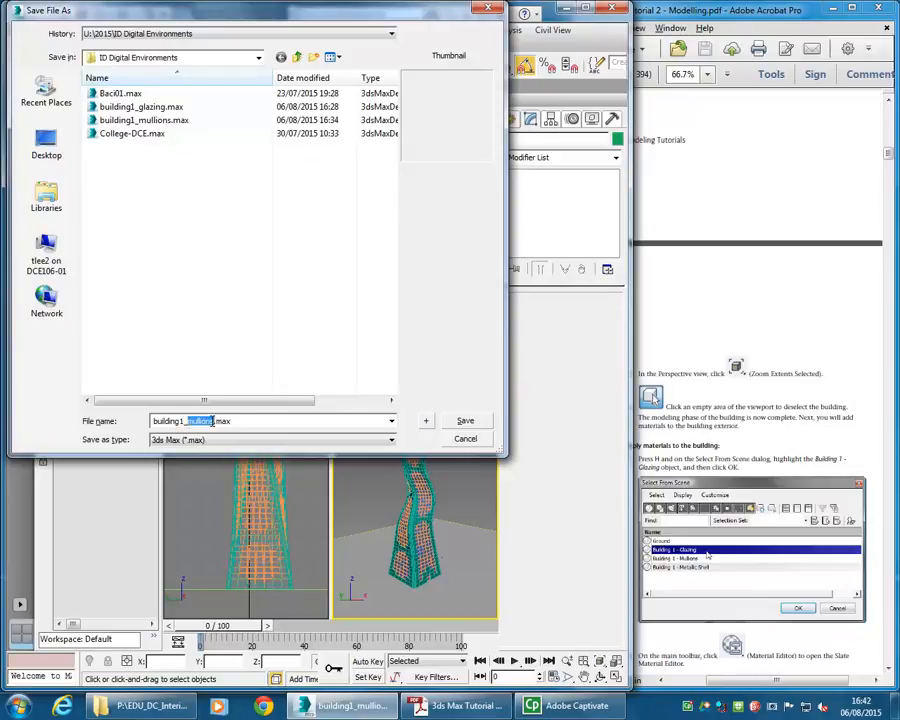
type("m")
left_click(462, 422)
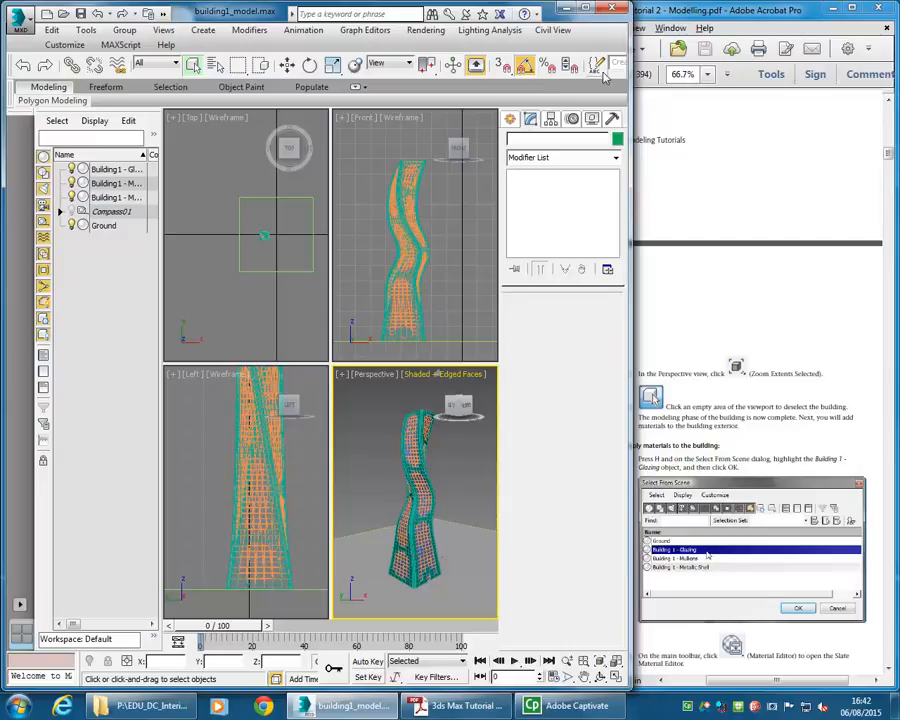
- Open the Material Editor, switching from Compact mode back to the Slate Material Editor
left_click_drag(609, 70, 298, 69)
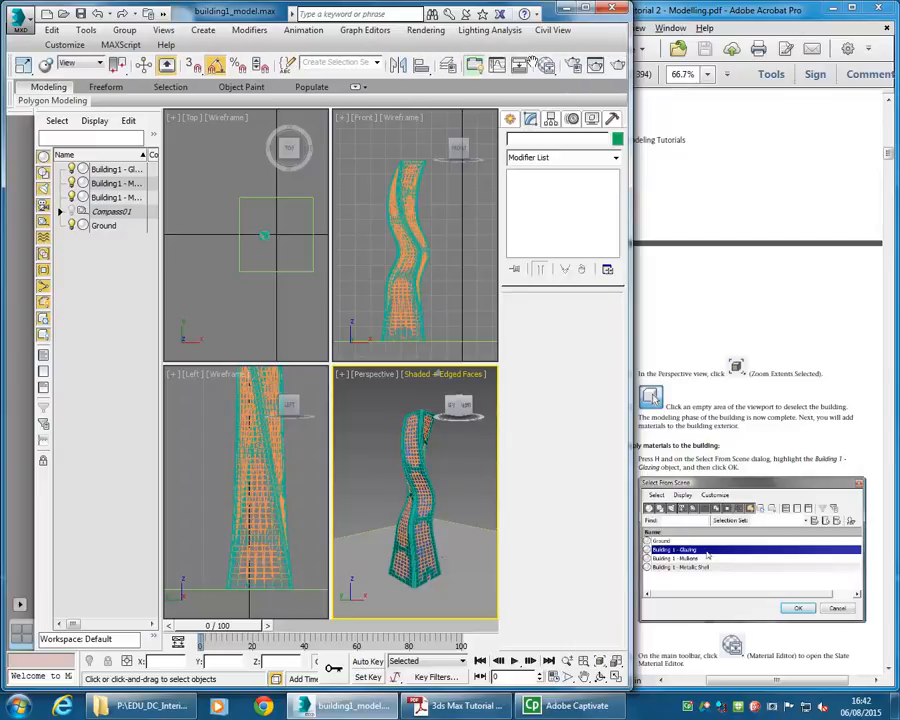
left_click(547, 66)
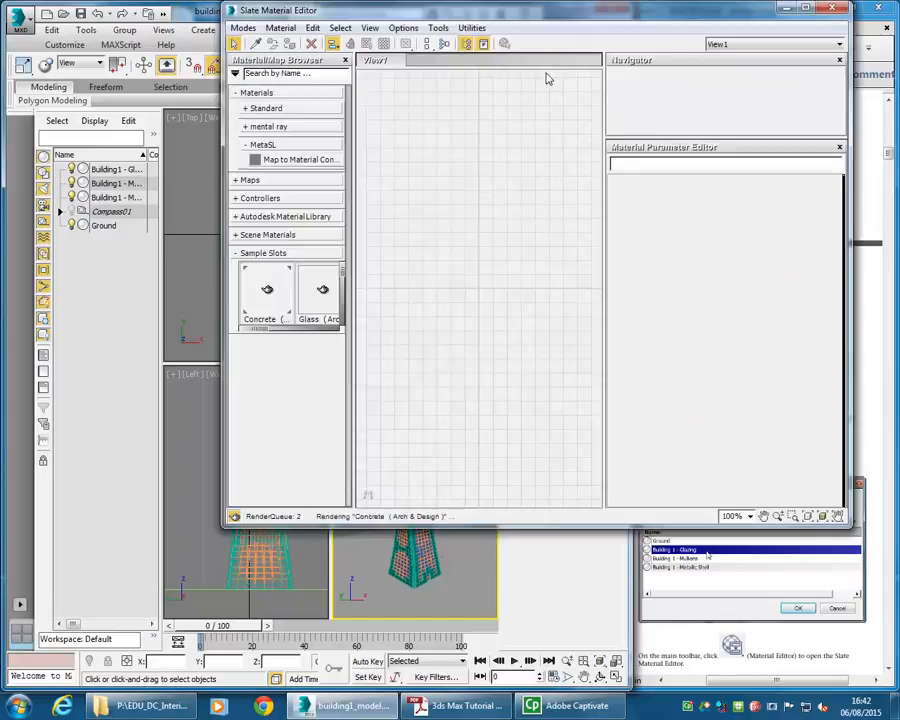
left_click_drag(502, 22, 320, 46)
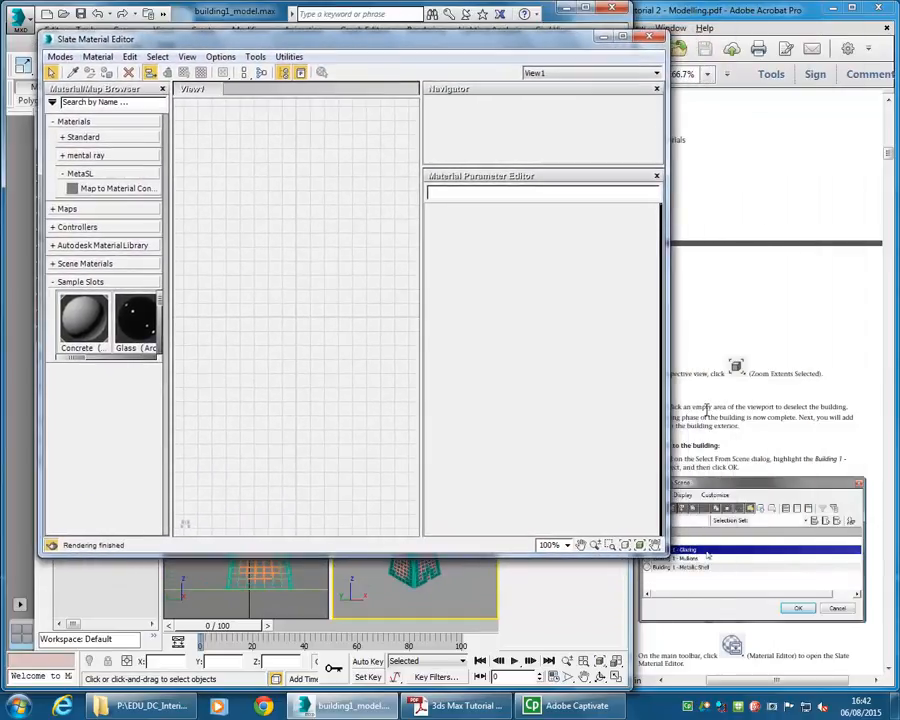
left_click(58, 57)
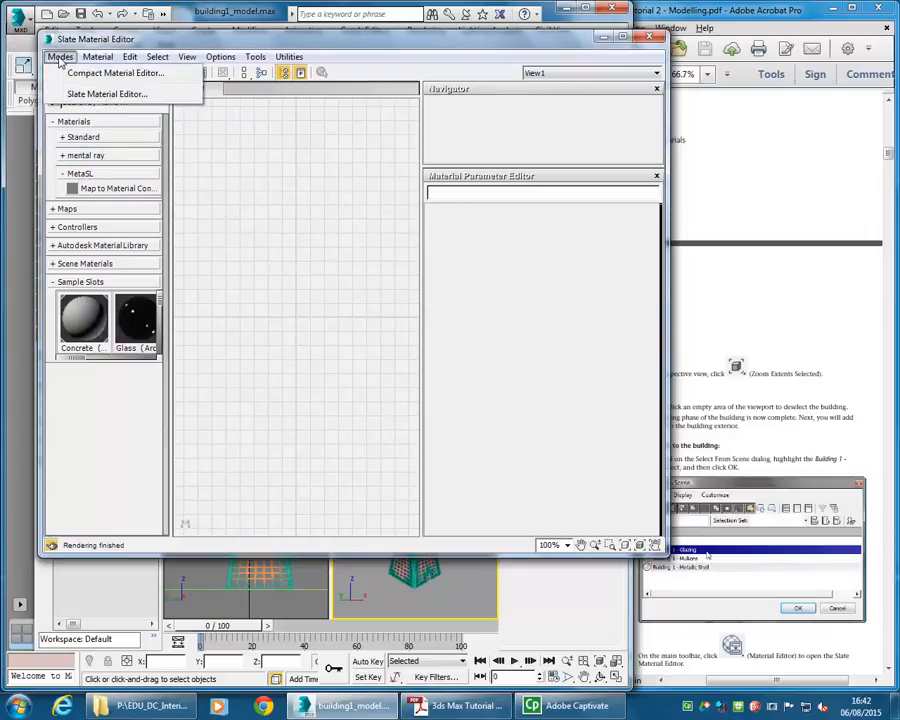
left_click(78, 76)
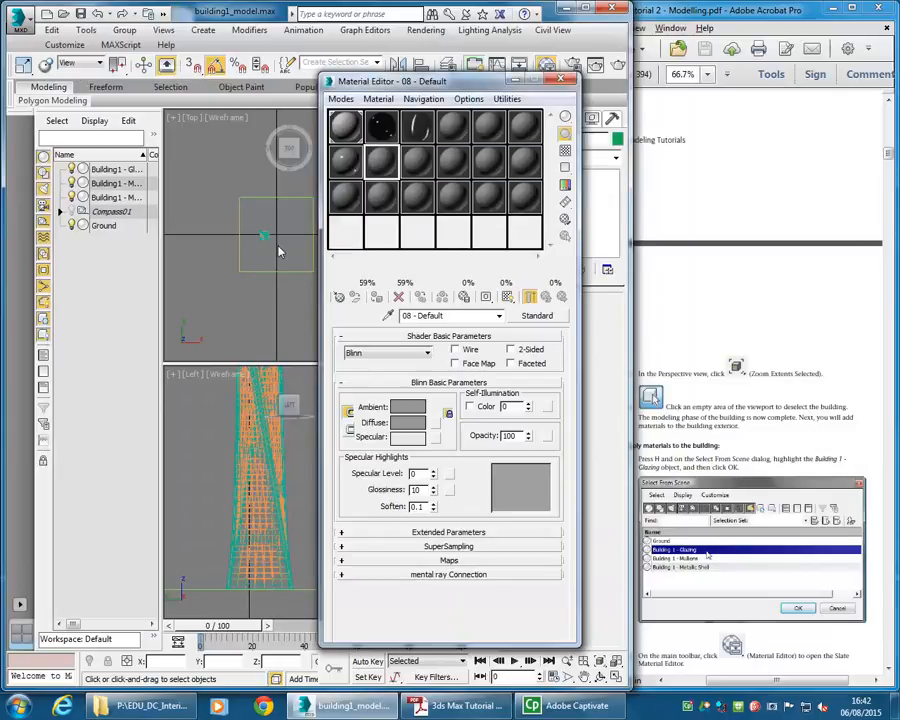
left_click_drag(480, 87, 264, 76)
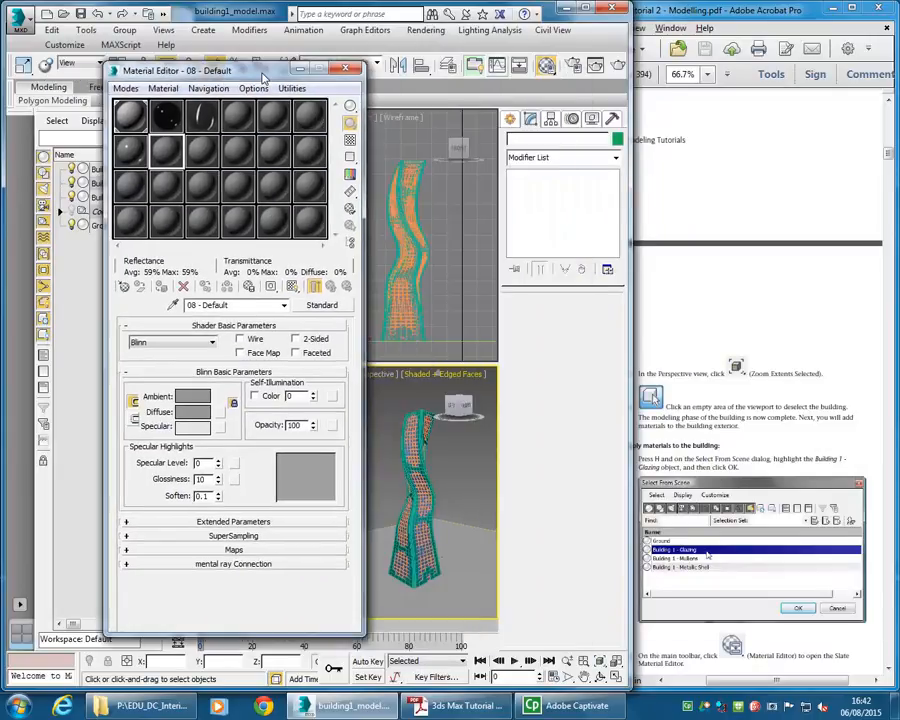
left_click(124, 88)
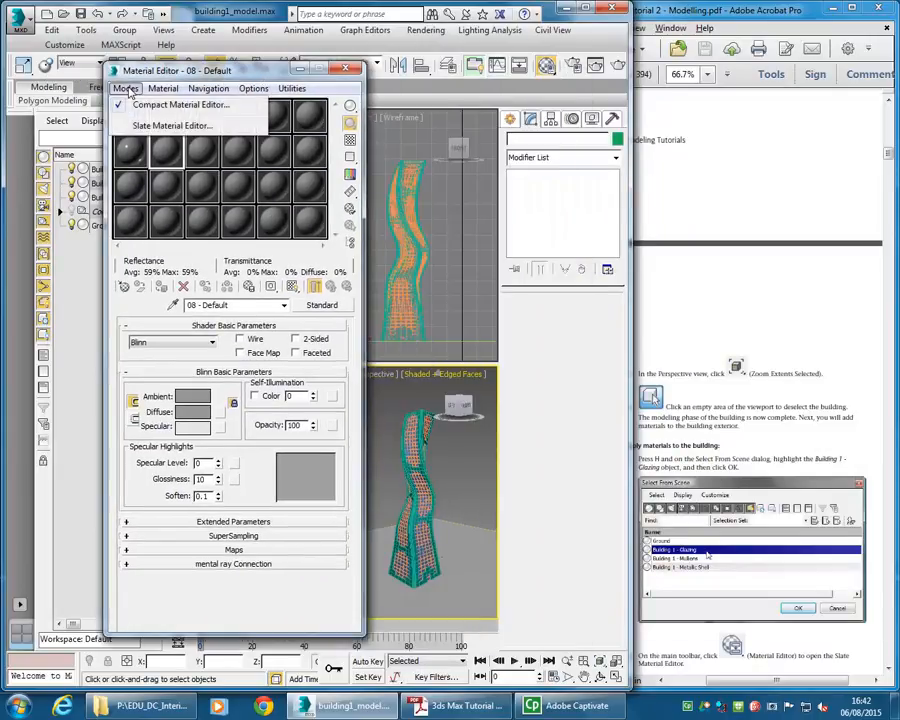
left_click(166, 126)
- Reposition and resize the Slate Material Editor window beside the tutorial PDF
left_click(711, 425)
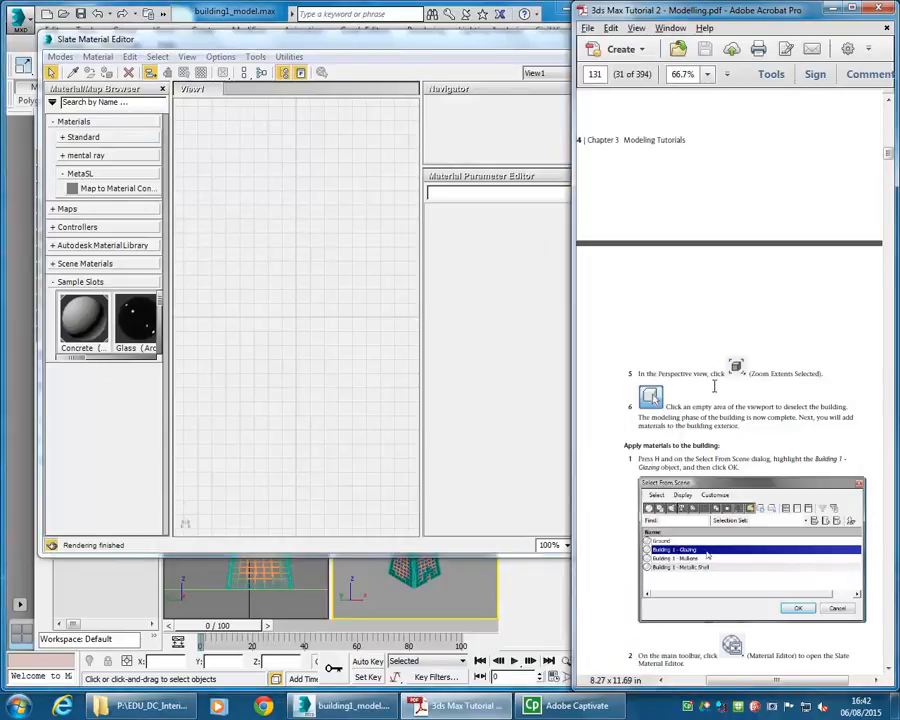
scroll(713, 400, "down", 5)
left_click_drag(313, 44, 275, 55)
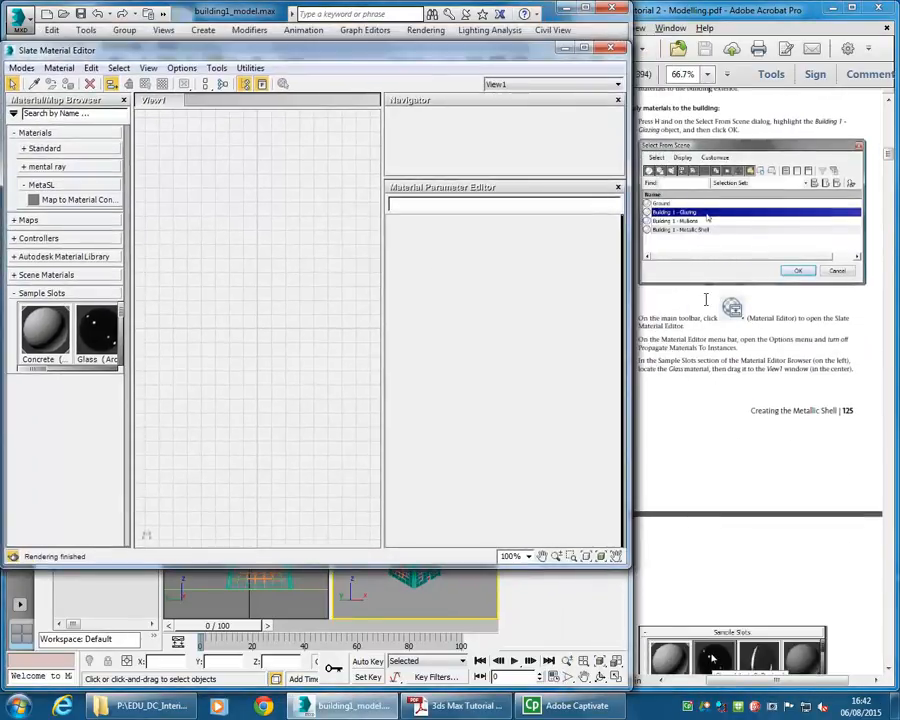
left_click(678, 281)
left_click_drag(408, 57, 486, 74)
left_click_drag(593, 74, 654, 110)
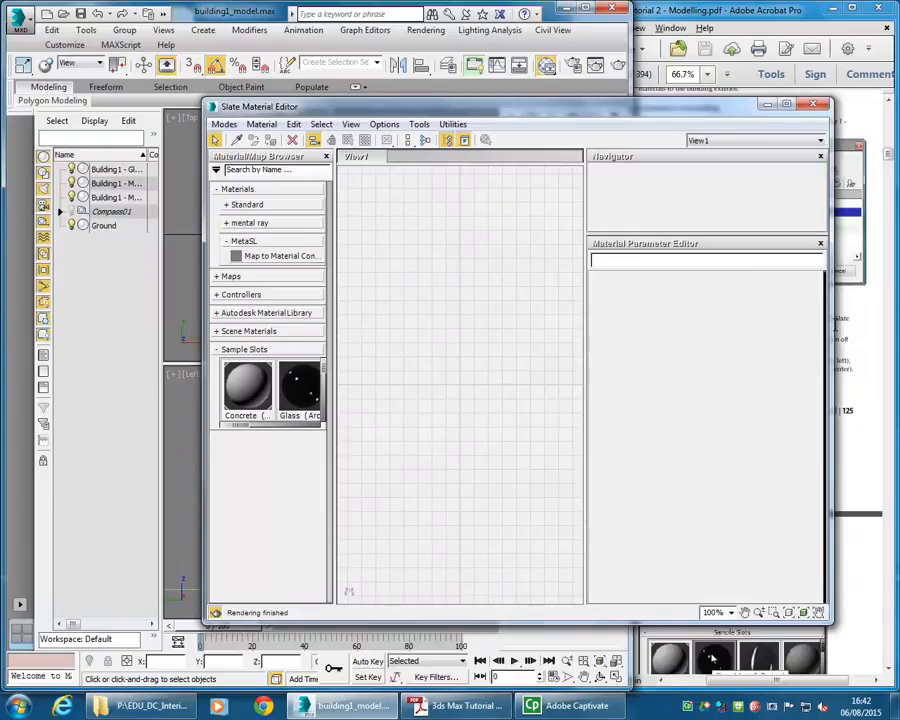
left_click_drag(830, 326, 666, 326)
left_click_drag(448, 112, 660, 93)
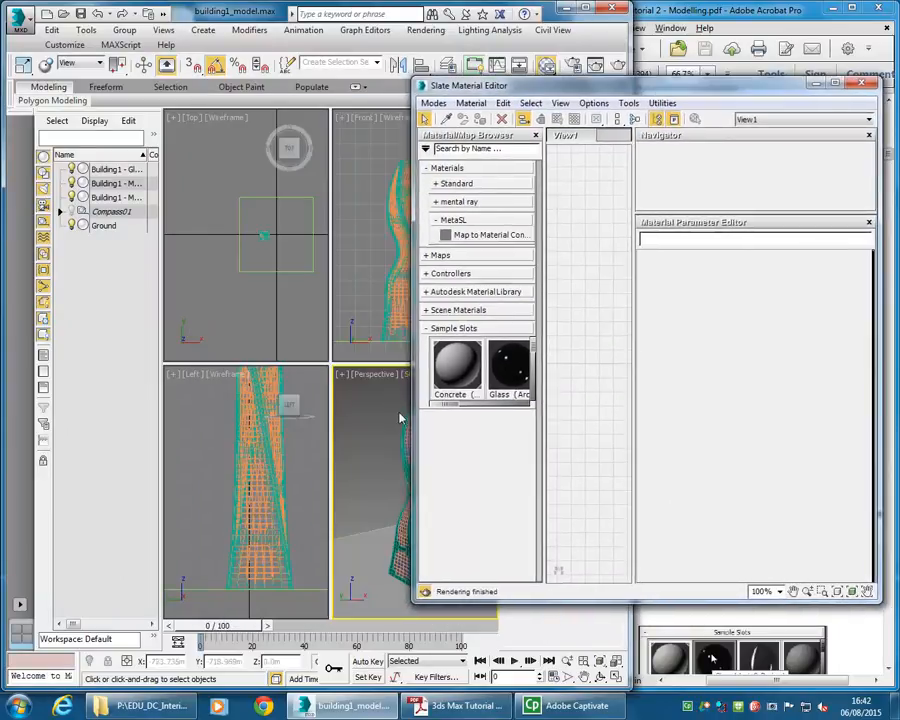
- Select the Building1 - Glazing object in the scene explorer
left_click(112, 175)
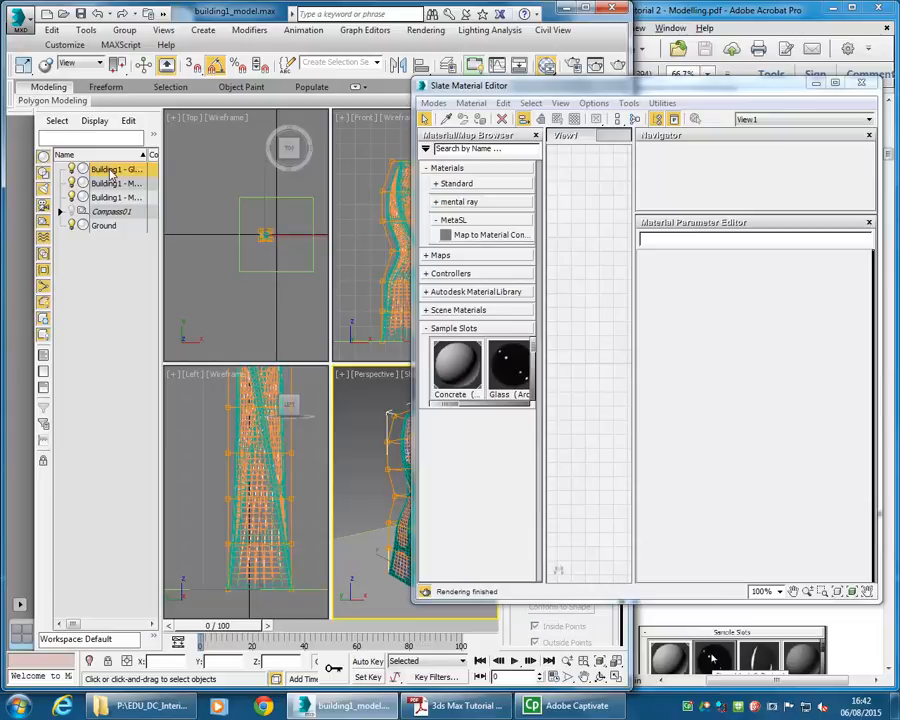
left_click_drag(629, 96, 293, 76)
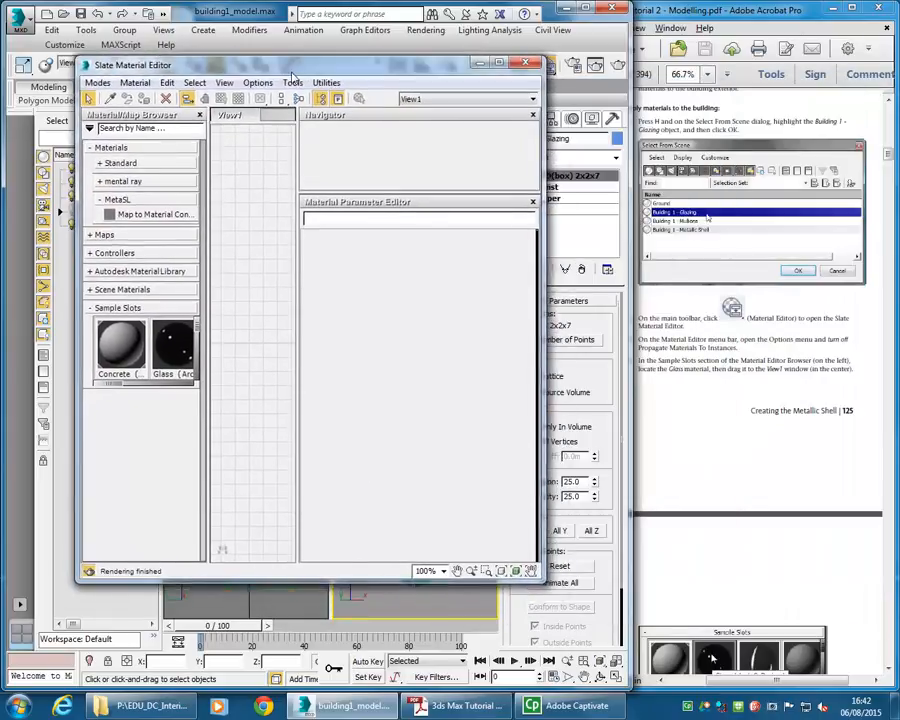
left_click(742, 320)
scroll(696, 356, "down", 5)
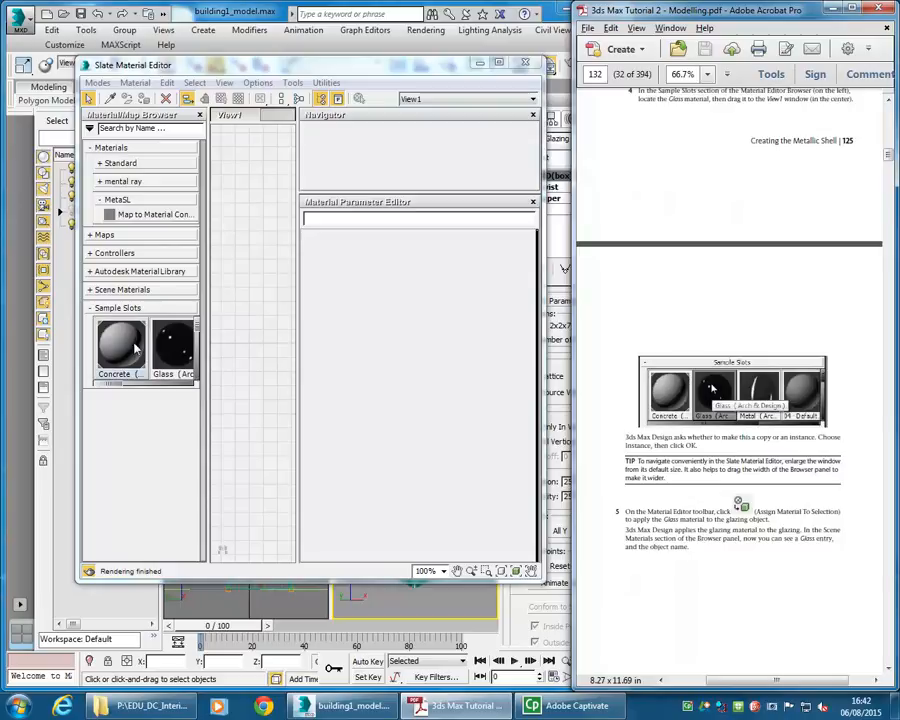
- Browse the Standard and mental ray categories of the Material/Map Browser, collapsing the Materials group
left_click(102, 163)
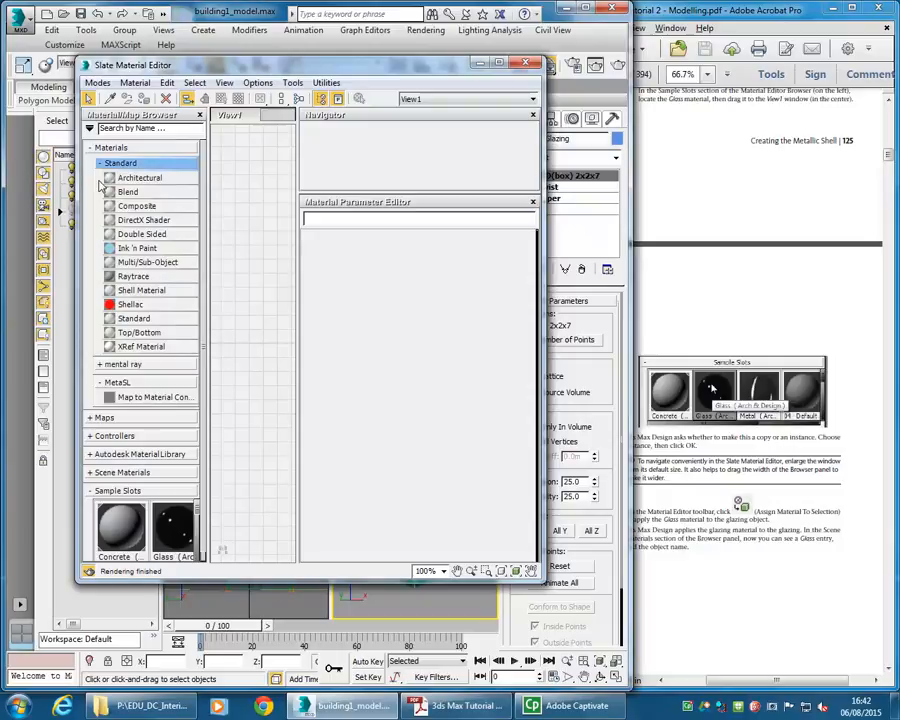
left_click(98, 365)
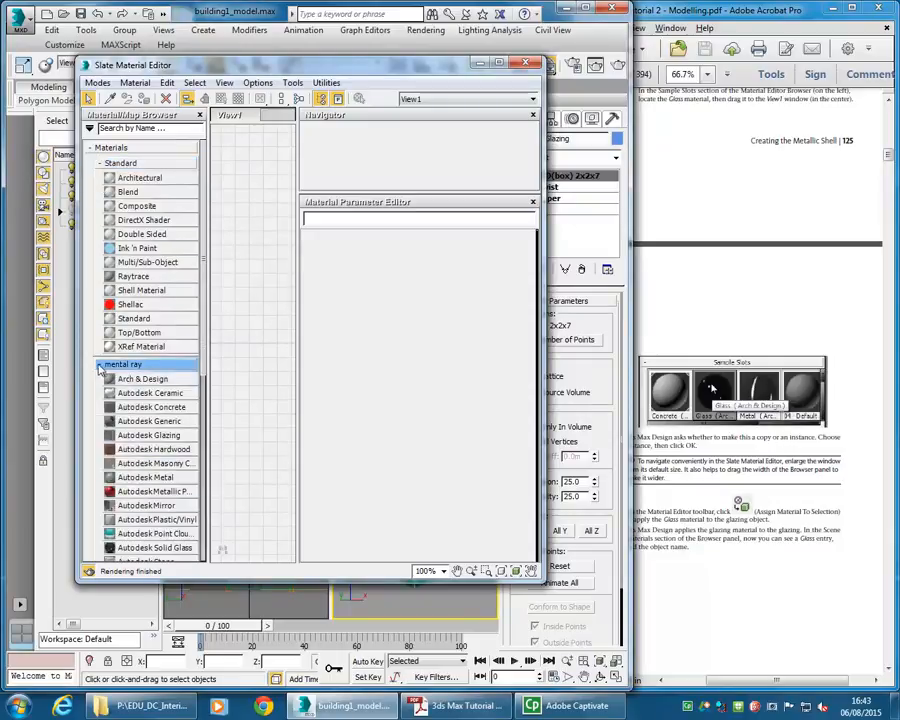
left_click(99, 365)
left_click(100, 163)
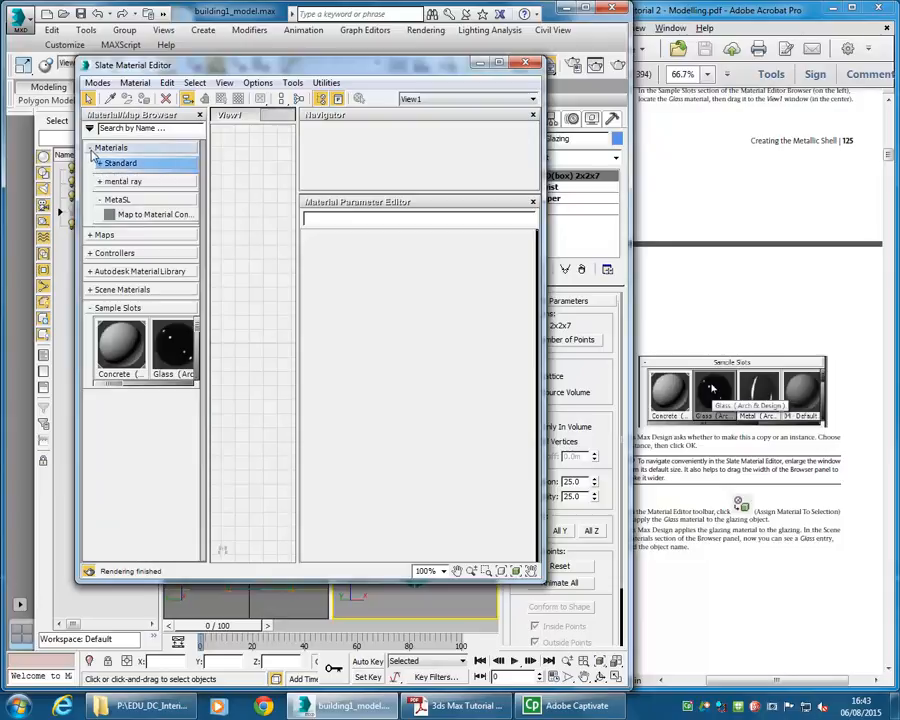
left_click(92, 147)
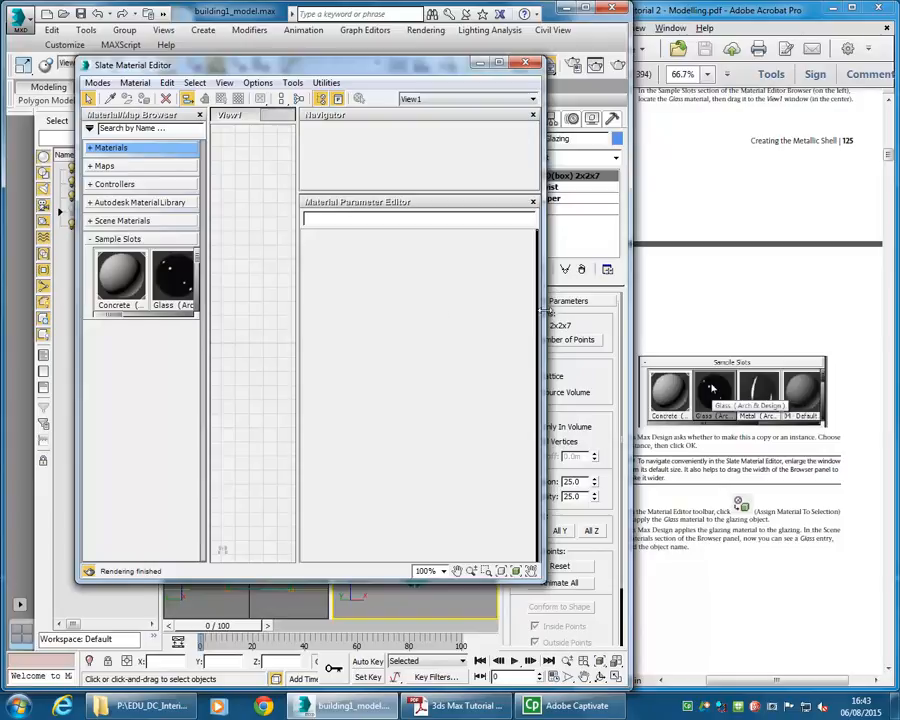
- Place the Glass sample slot material into View1 as an instance
left_click_drag(545, 309, 662, 302)
left_click(171, 284)
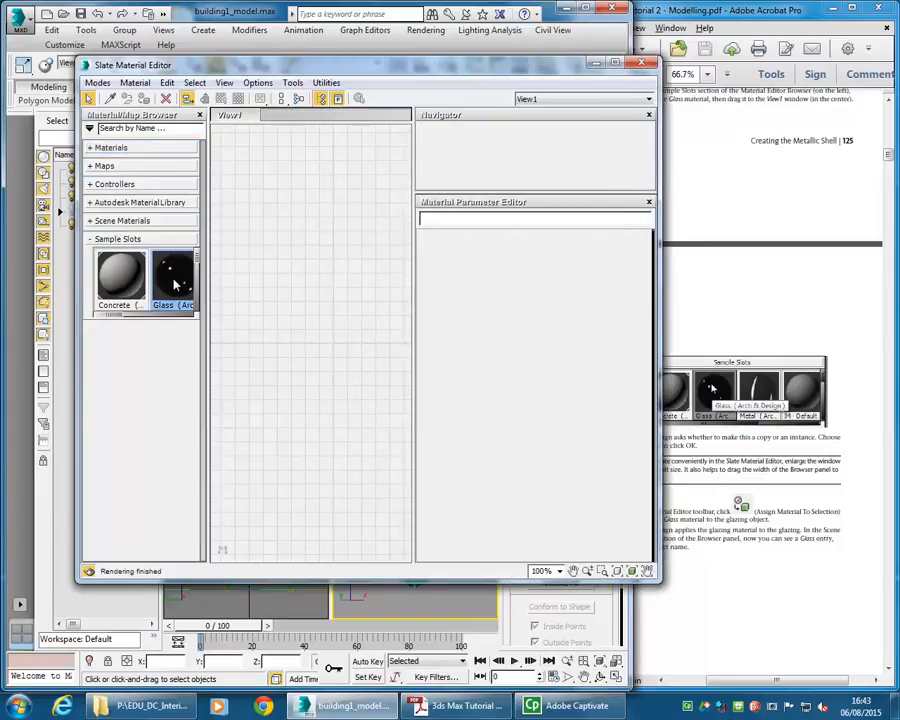
left_click_drag(296, 247, 296, 247)
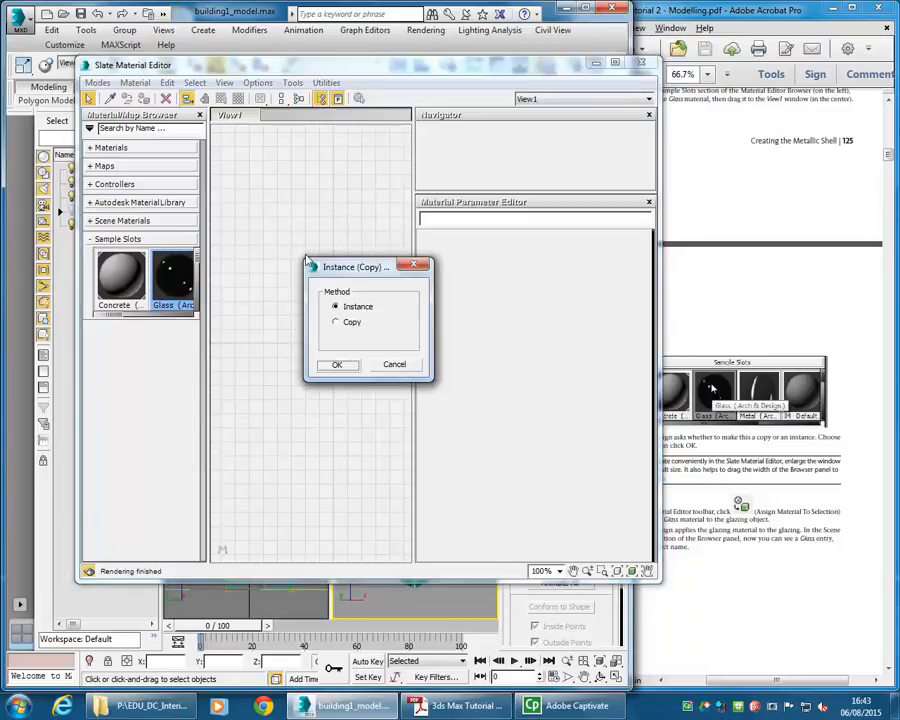
left_click(337, 364)
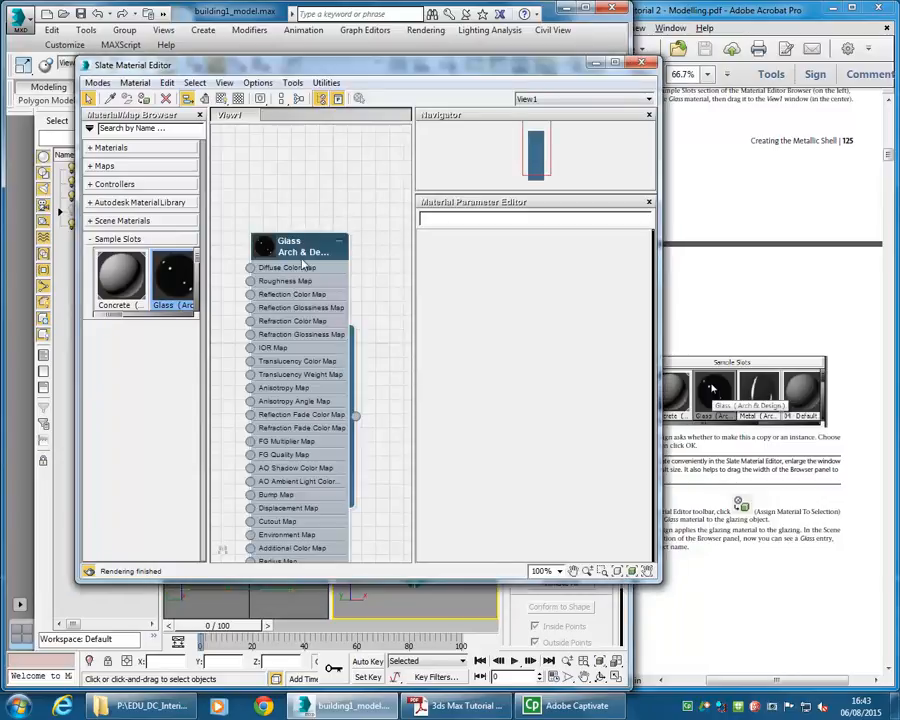
left_click_drag(304, 240, 304, 184)
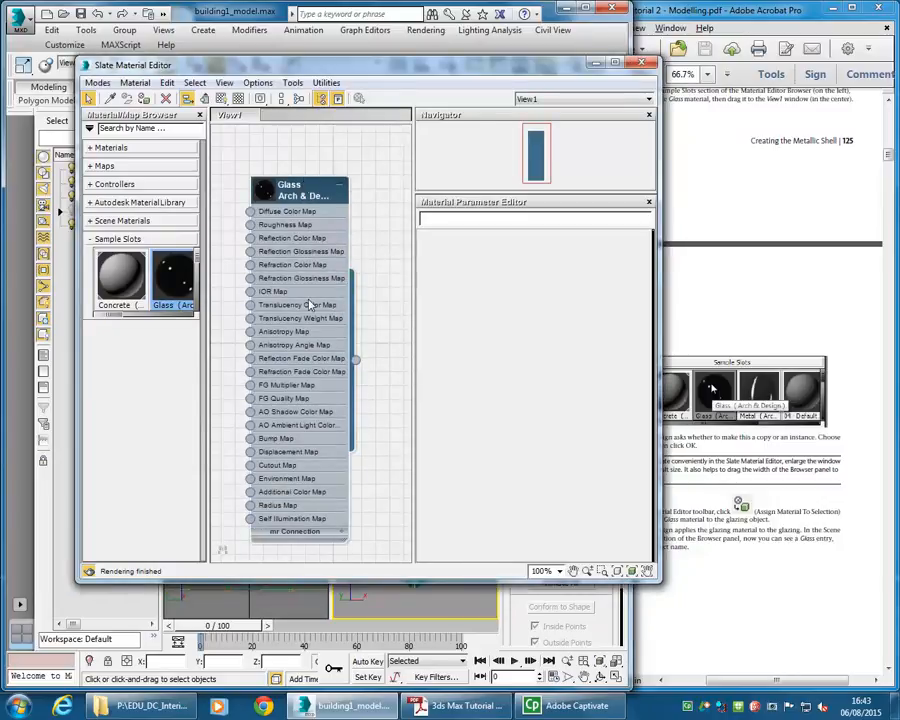
- Show the Glass material's parameters and rearrange the editor window and material node
double_click(295, 192)
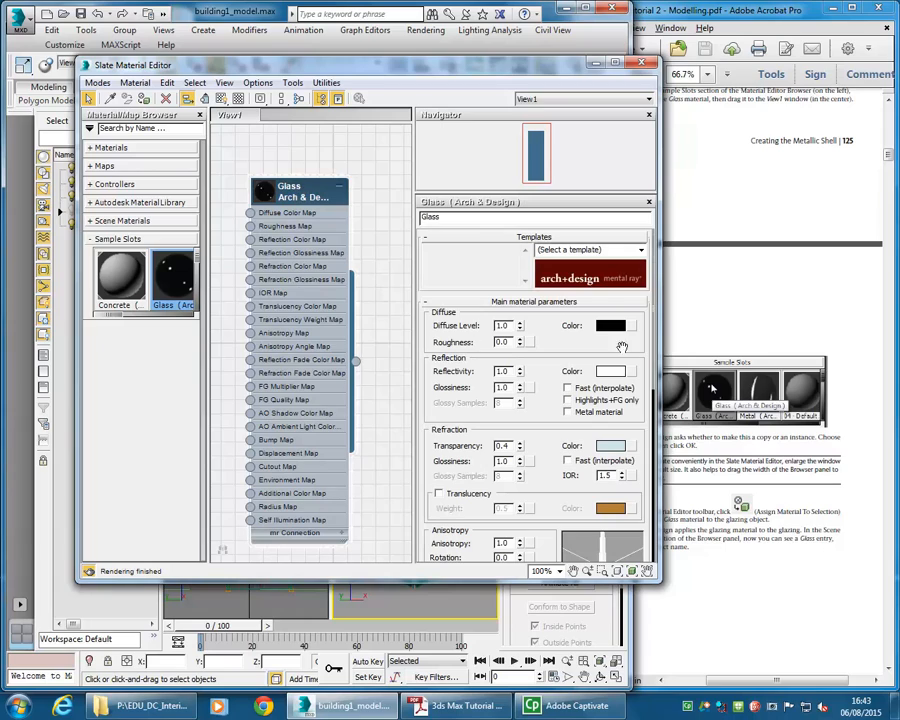
left_click_drag(318, 72, 602, 93)
left_click_drag(450, 87, 230, 15)
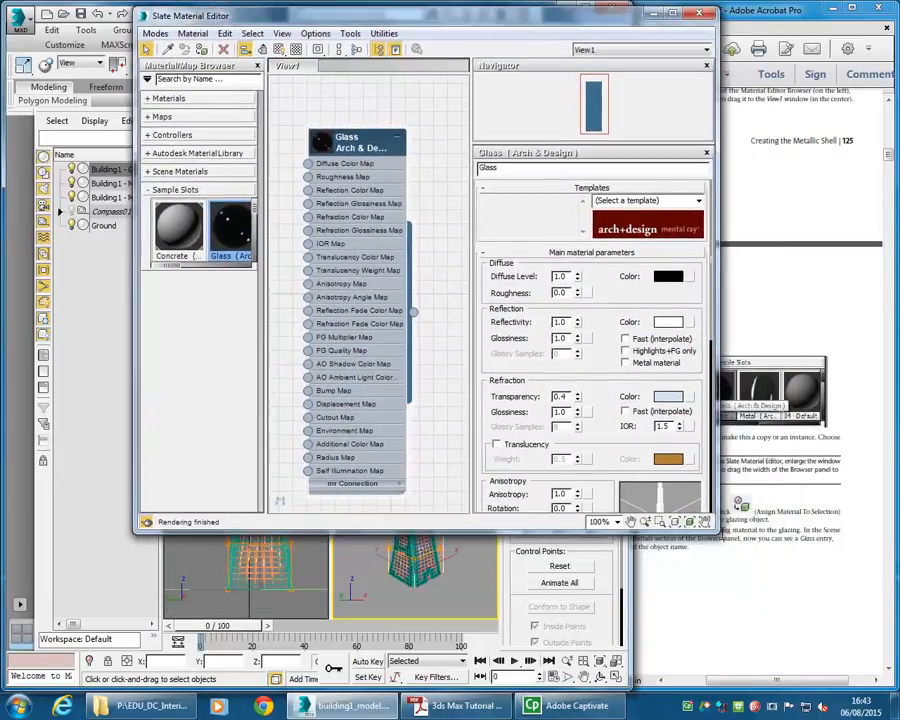
left_click_drag(708, 525, 698, 422)
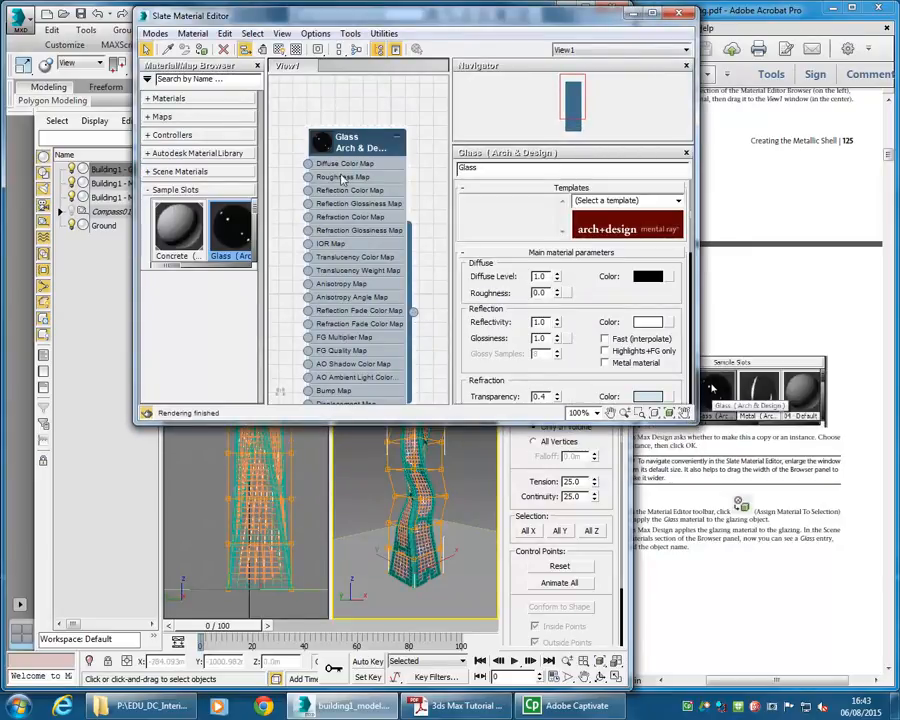
left_click_drag(354, 143, 340, 129)
- Assign the Glass material to the Building1 - Glazing object in the Perspective viewport
left_click_drag(400, 303, 424, 483)
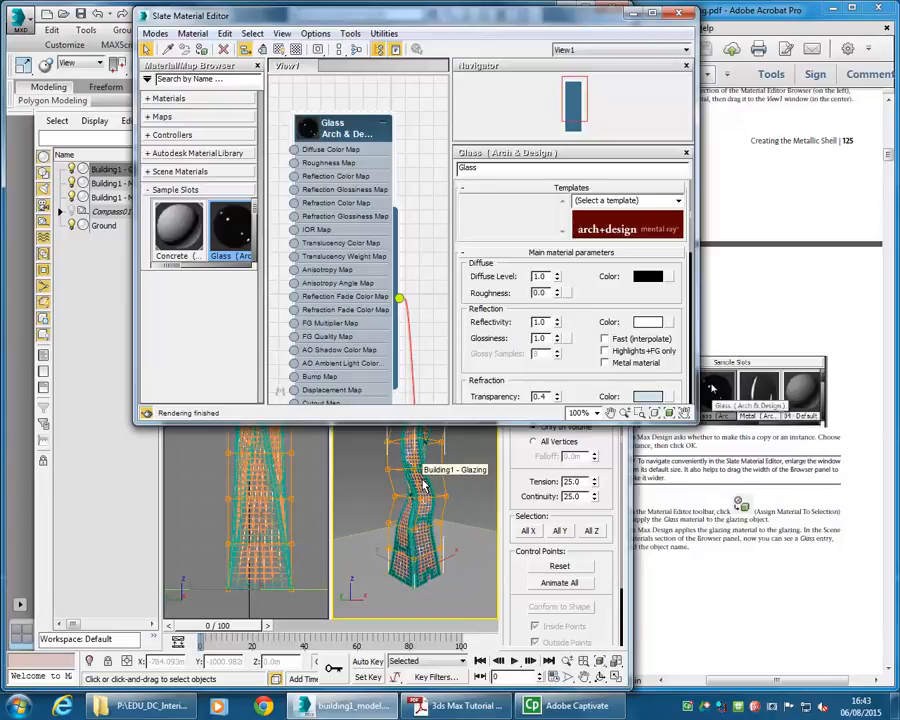
left_click_drag(424, 483, 424, 483)
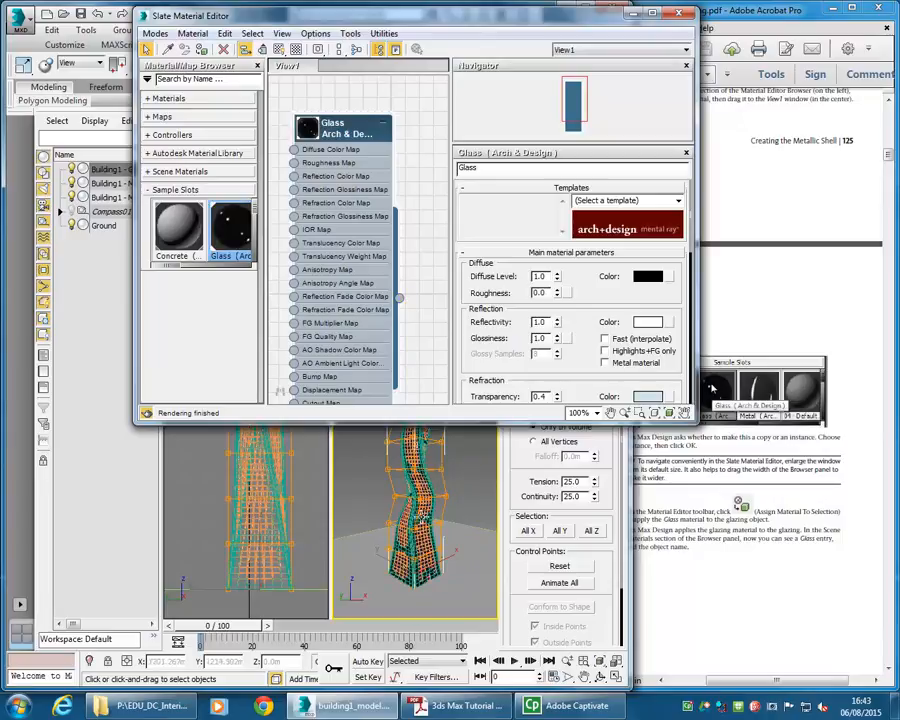
scroll(424, 483, "up", 5)
scroll(426, 513, "up", 3)
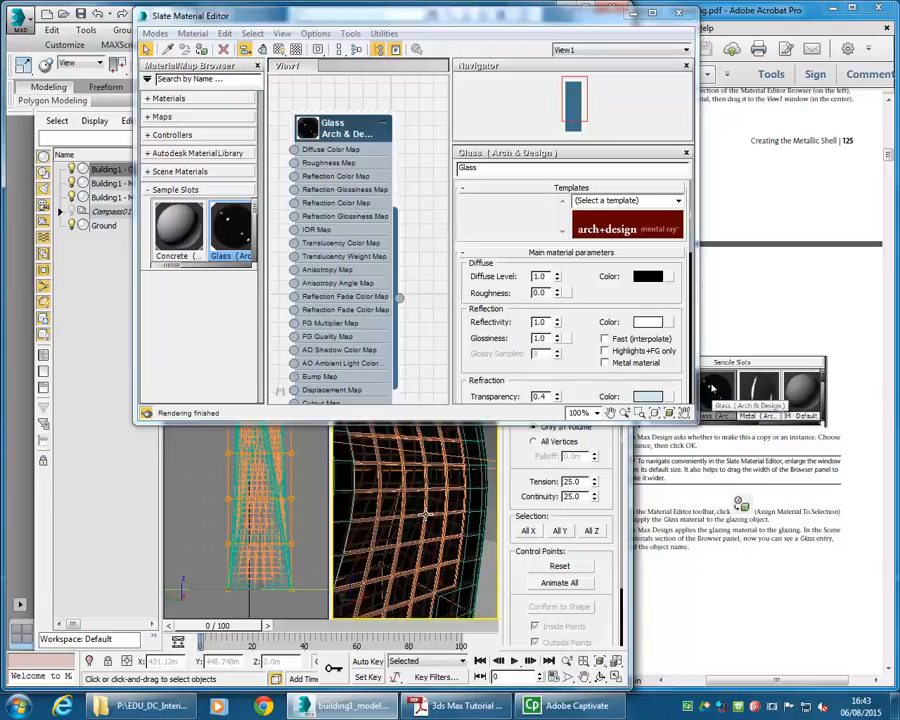
scroll(425, 514, "up", 2)
middle_click_drag(425, 512, 396, 576)
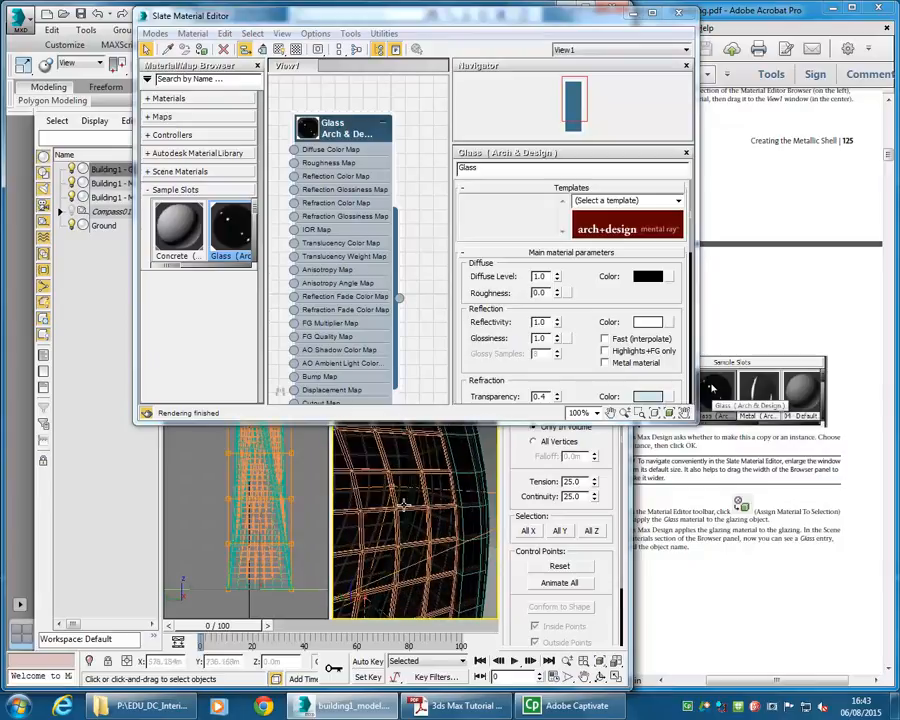
- Review the tutorial's material assignment instructions in the PDF and close the Slate Material Editor
middle_click_drag(403, 504, 473, 470, "alt")
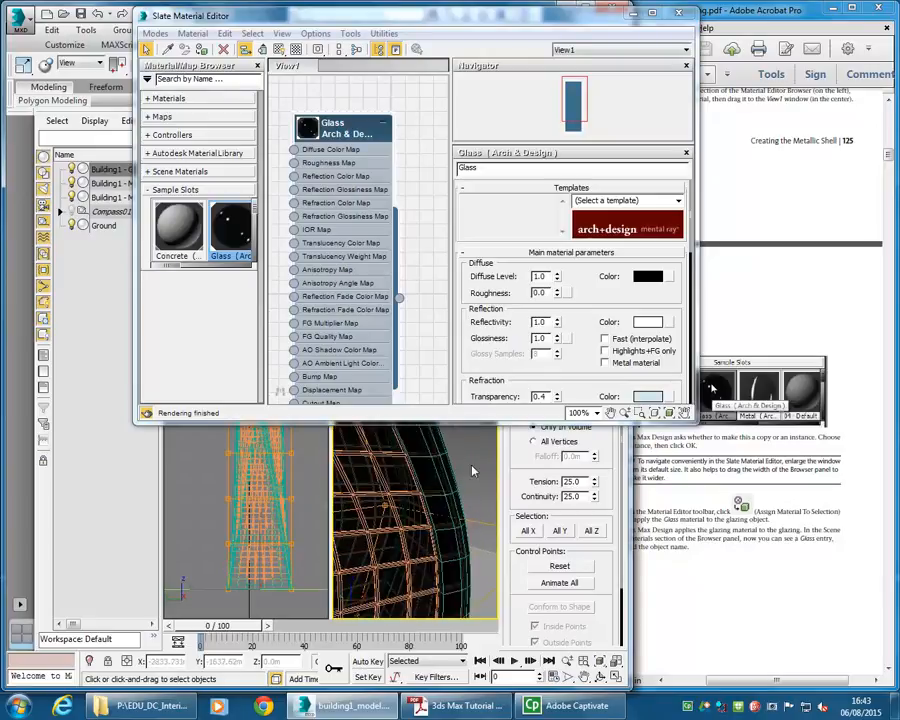
left_click(473, 470)
left_click(750, 446)
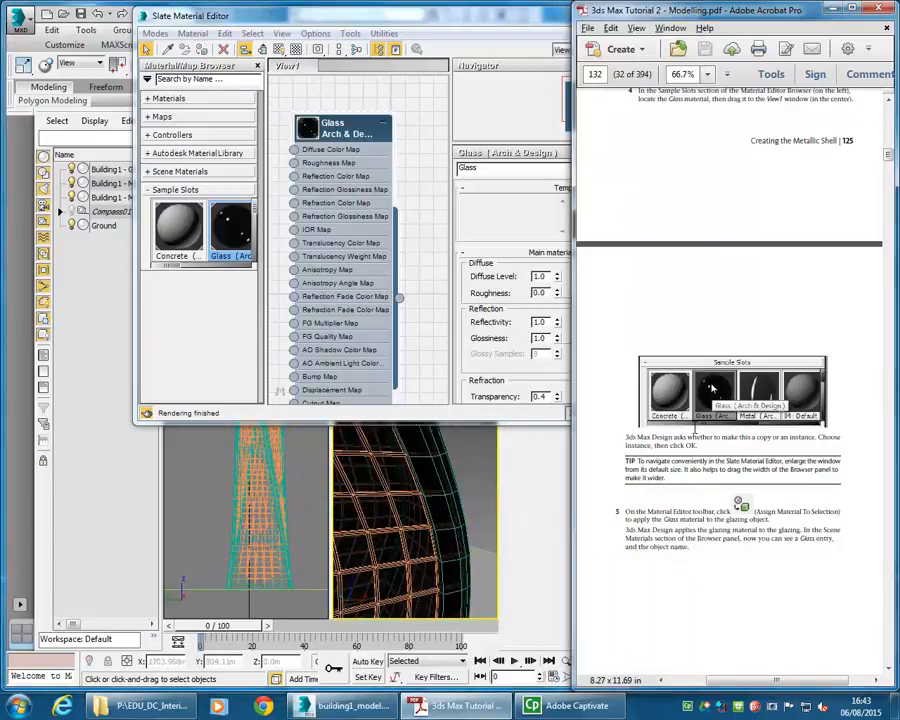
scroll(728, 380, "up", 1)
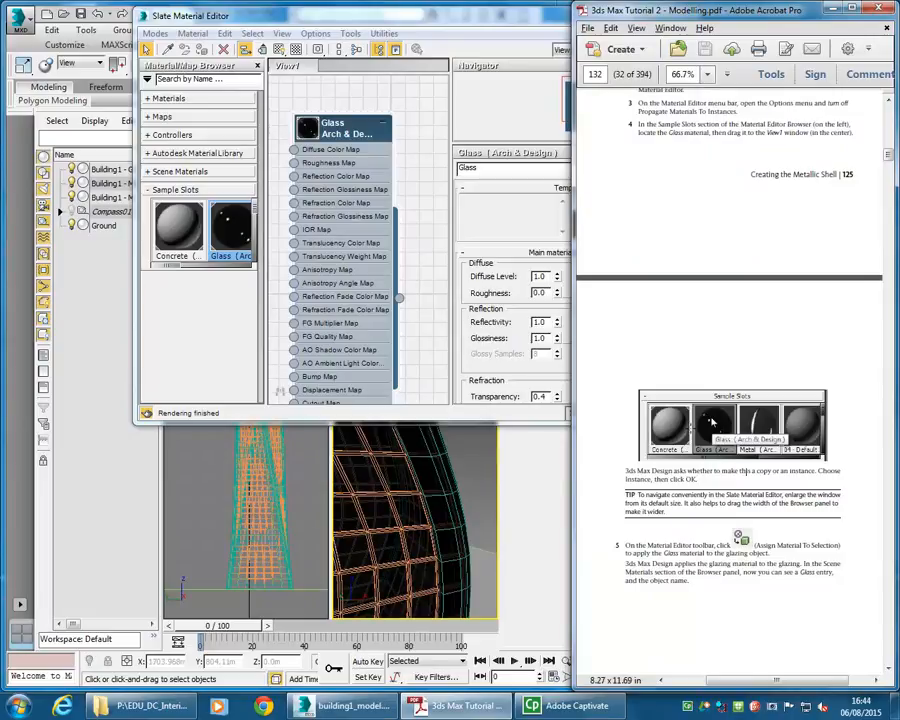
scroll(705, 427, "up", 10)
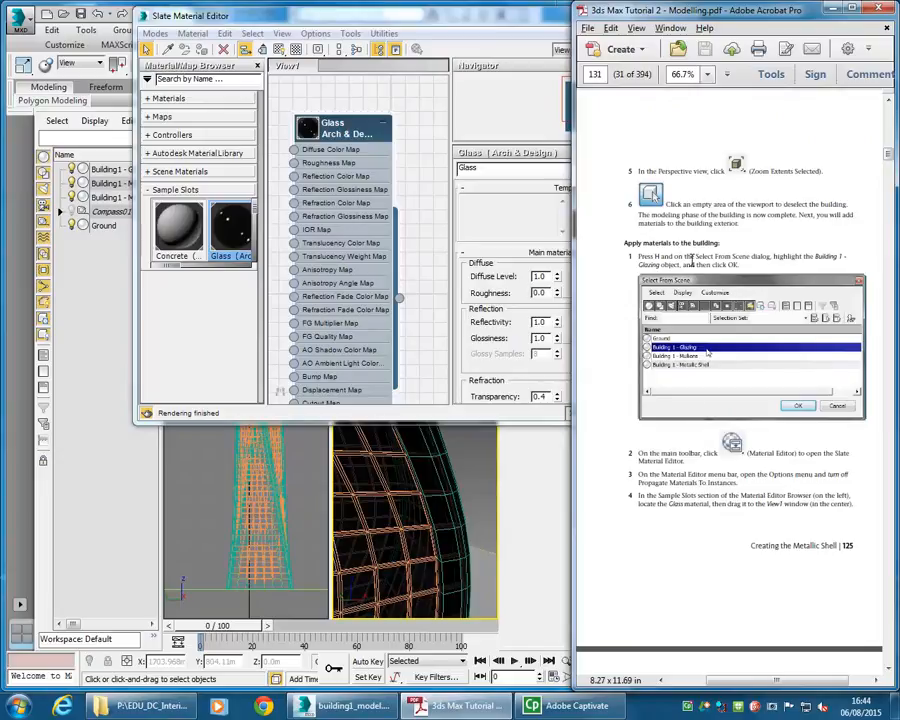
scroll(693, 256, "up", 10)
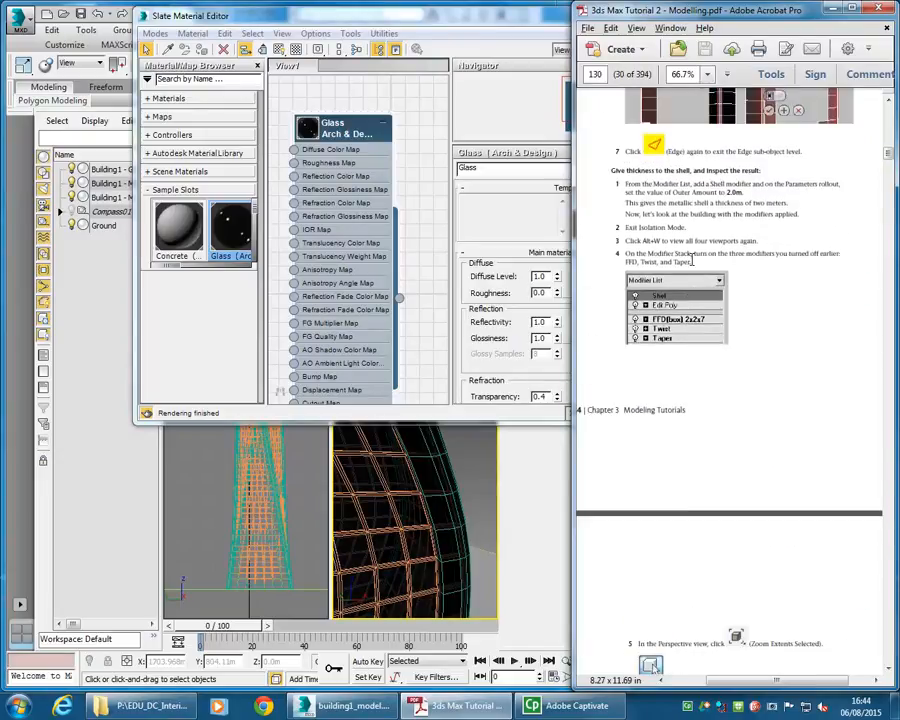
scroll(693, 258, "down", 5)
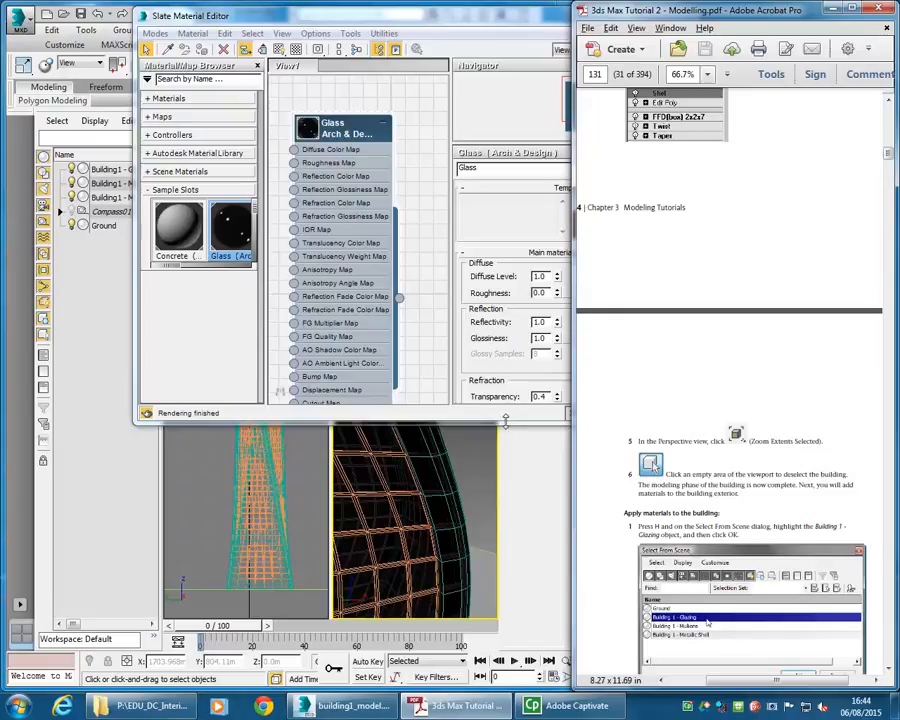
left_click(558, 257)
left_click(679, 13)
- Select the mullions object and make its instanced modifiers unique in the modifier stack
left_click(432, 468)
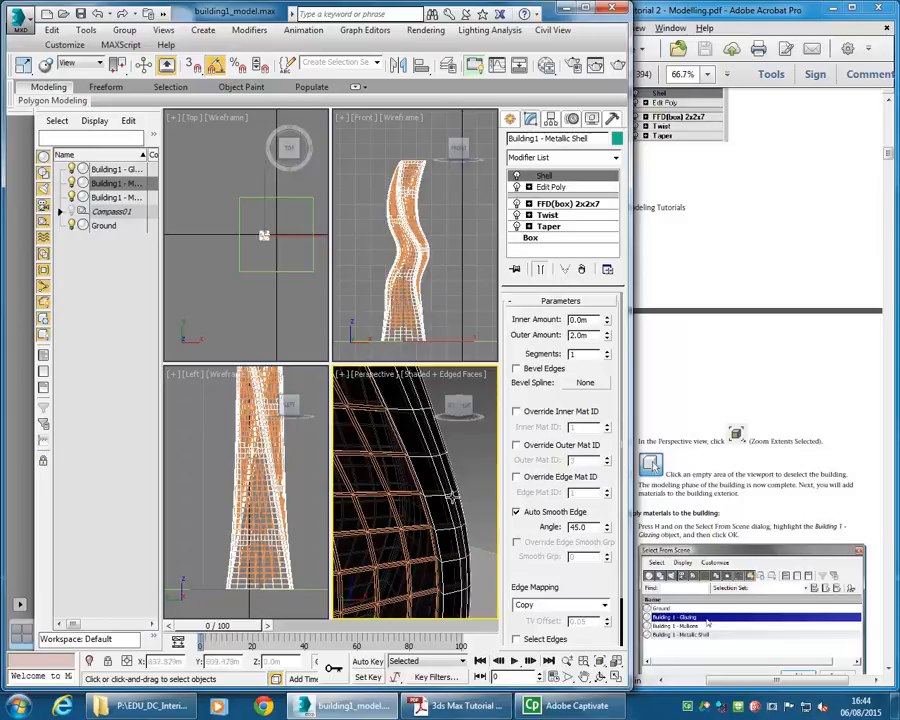
left_click(391, 493)
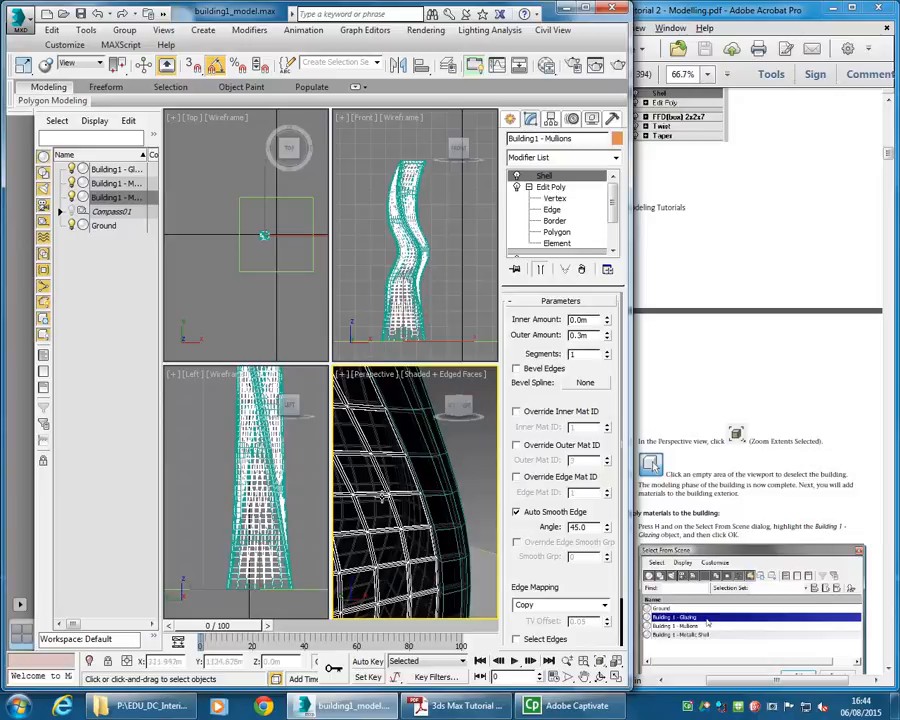
right_click(476, 490)
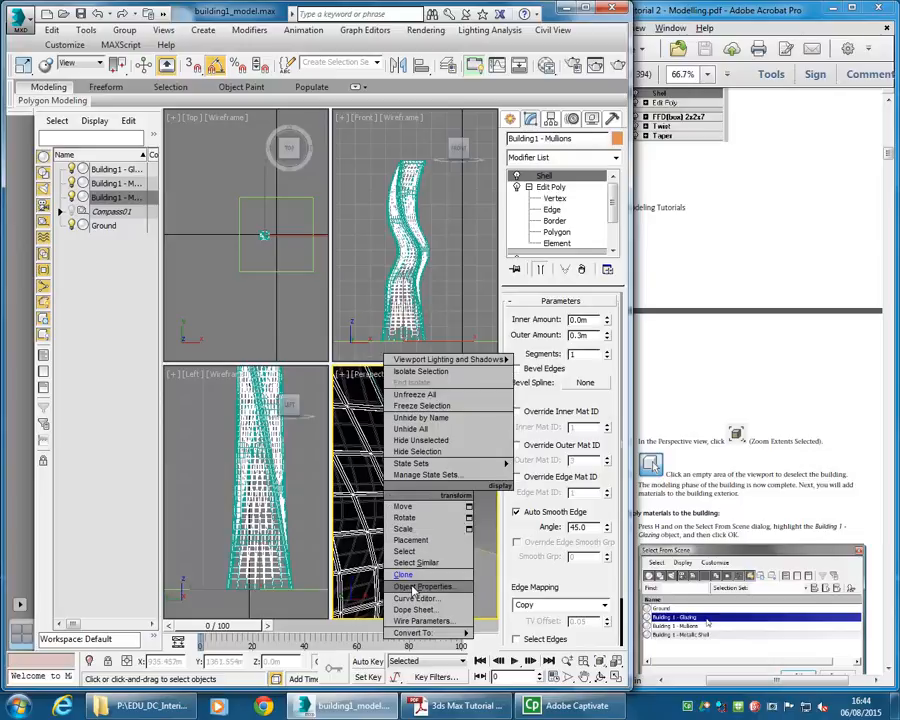
left_click(415, 586)
left_click(423, 548)
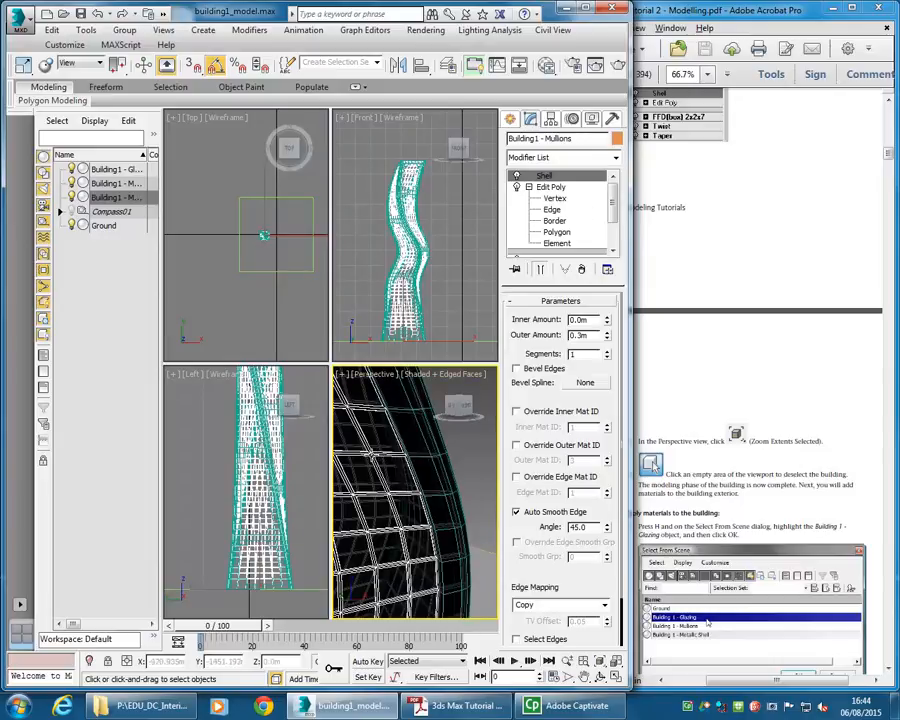
right_click(370, 451)
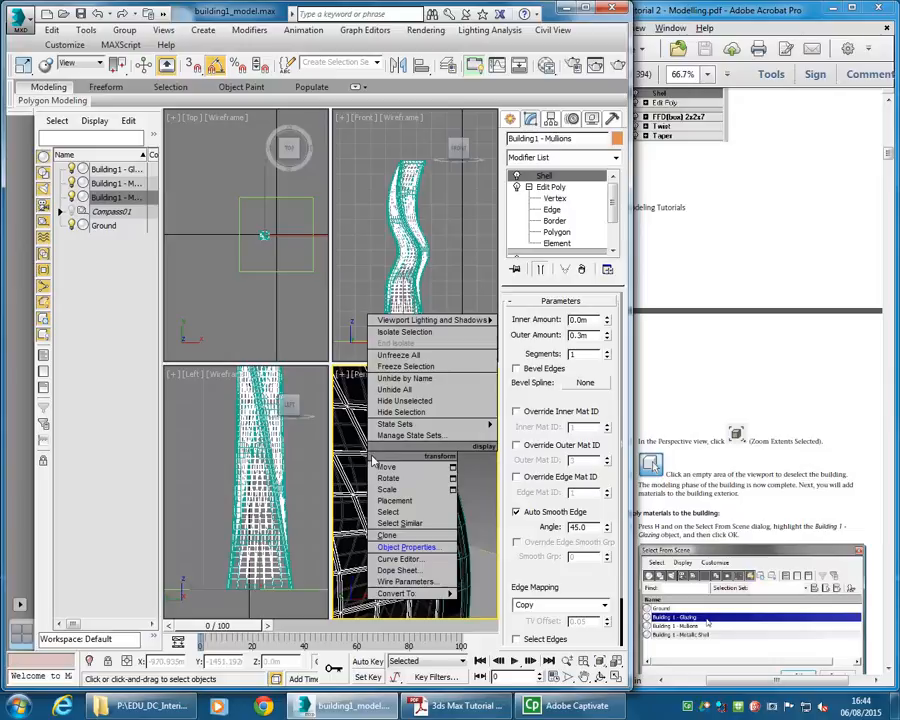
left_click(529, 187)
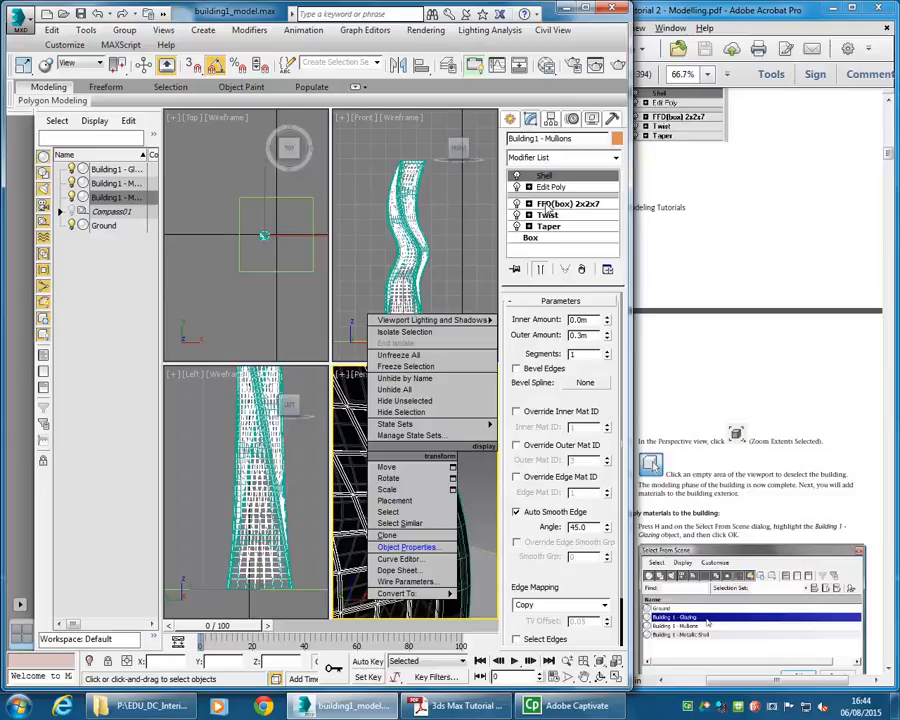
right_click(560, 200)
left_click(588, 264)
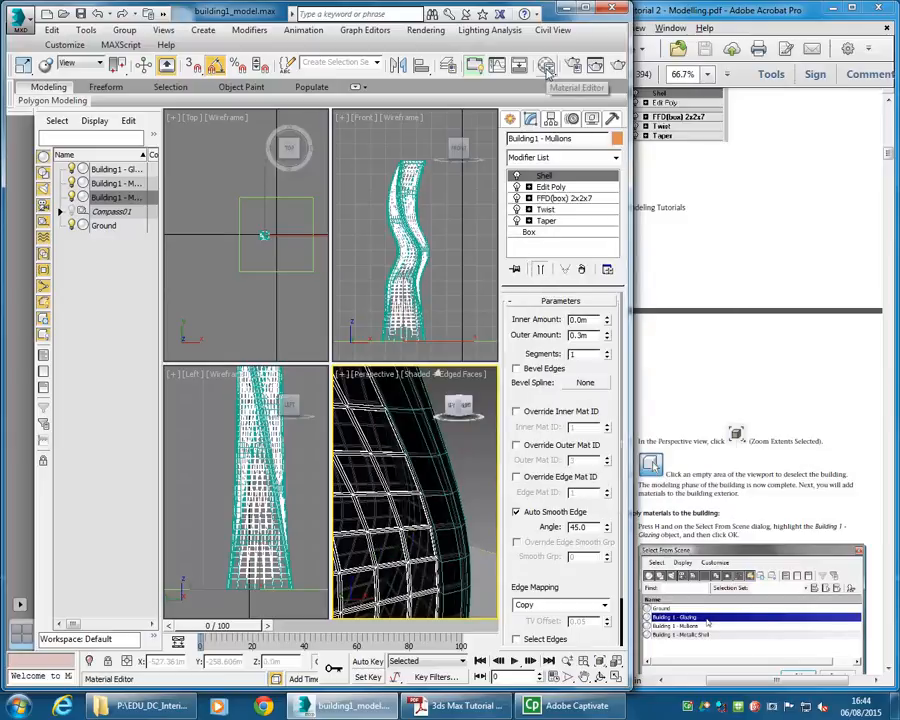
- Select the metallic shell object and make its FFD modifier unique
left_click(434, 454)
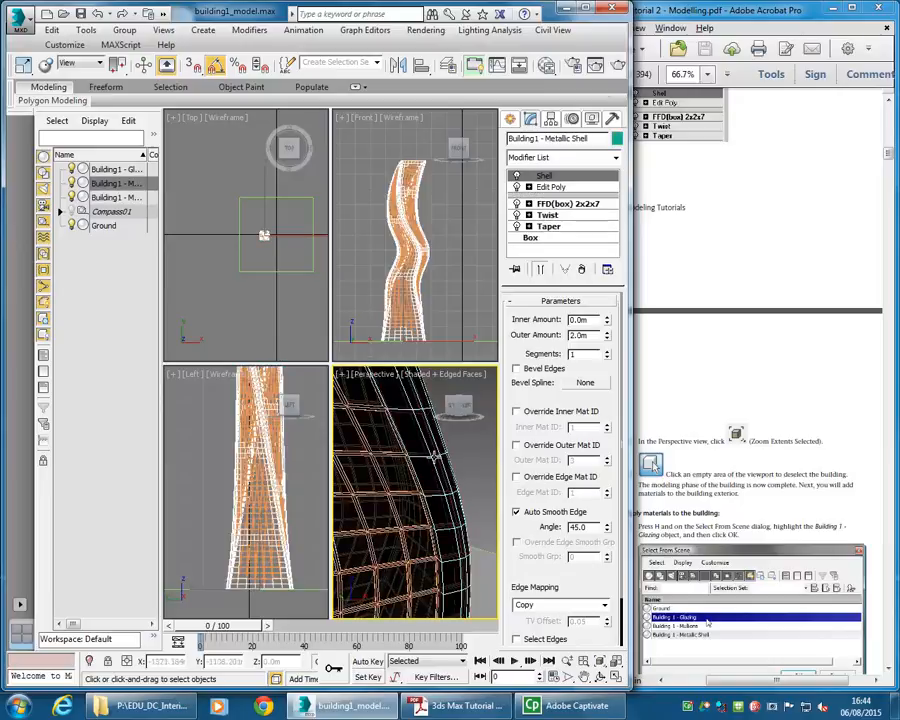
right_click(551, 203)
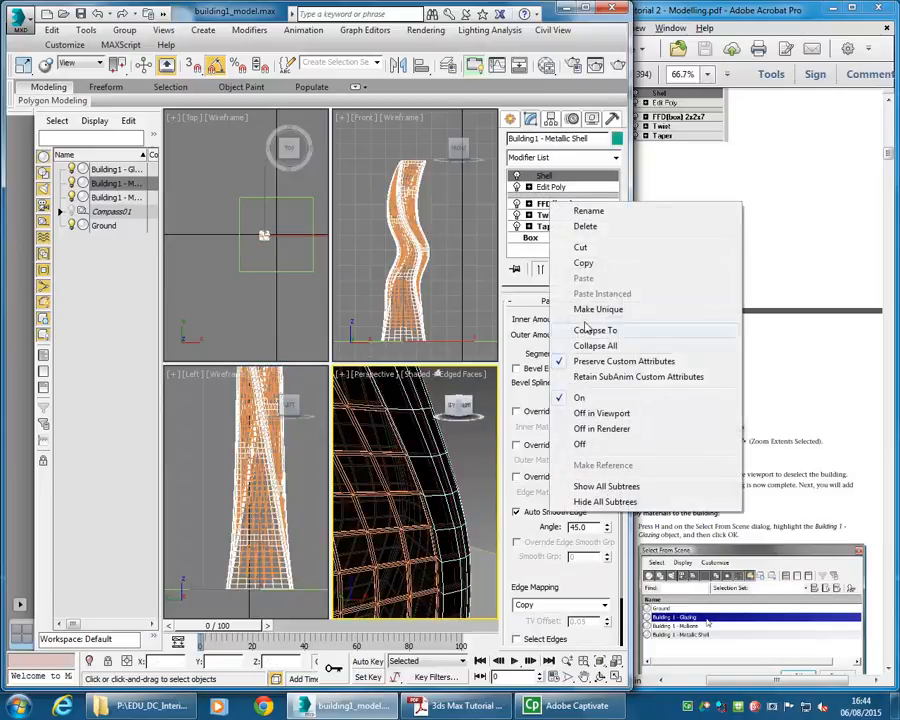
left_click(577, 309)
left_click(442, 488)
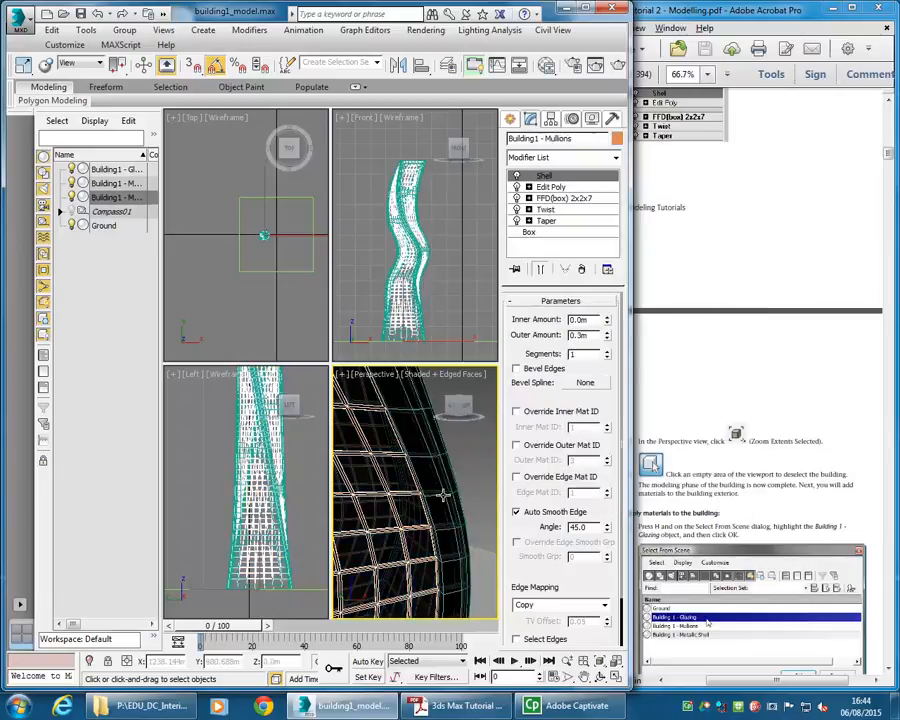
- Open the Slate Material Editor and place the Metal sample slot material into View1 as an instance
left_click(703, 437)
scroll(703, 437, "down", 10)
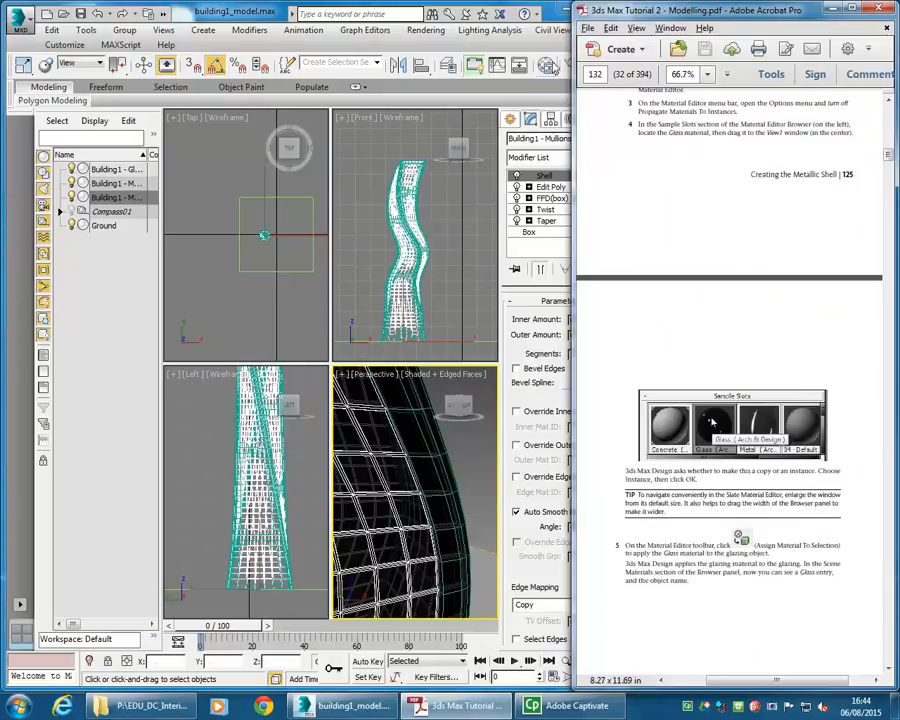
left_click(546, 66)
scroll(435, 333, "down", 2)
middle_click_drag(418, 308, 364, 180)
scroll(365, 190, "down", 1)
middle_click_drag(360, 240, 317, 300)
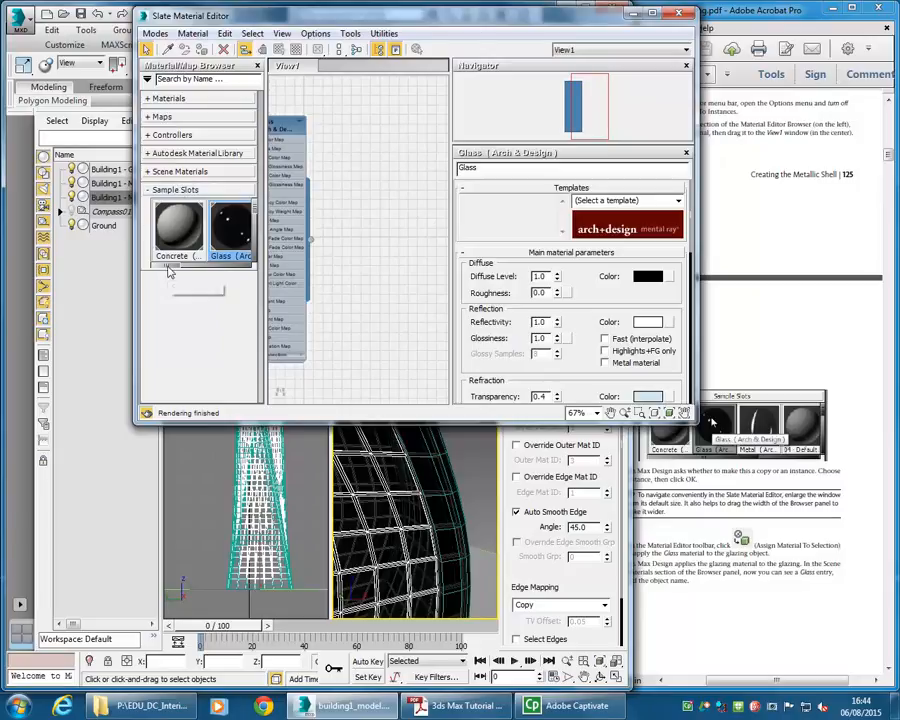
left_click_drag(169, 268, 192, 269)
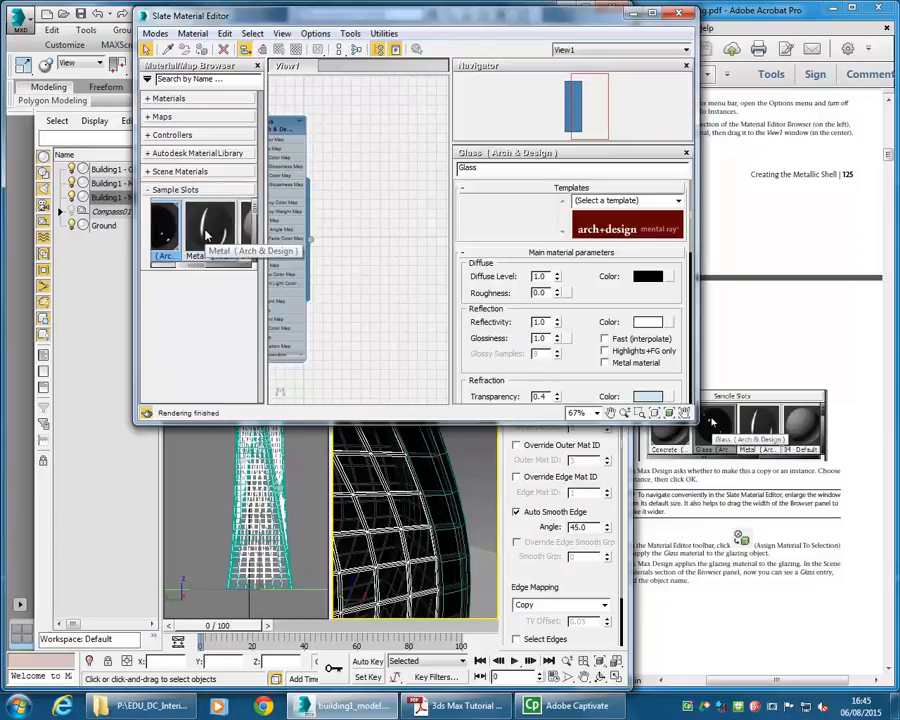
left_click_drag(208, 234, 313, 181)
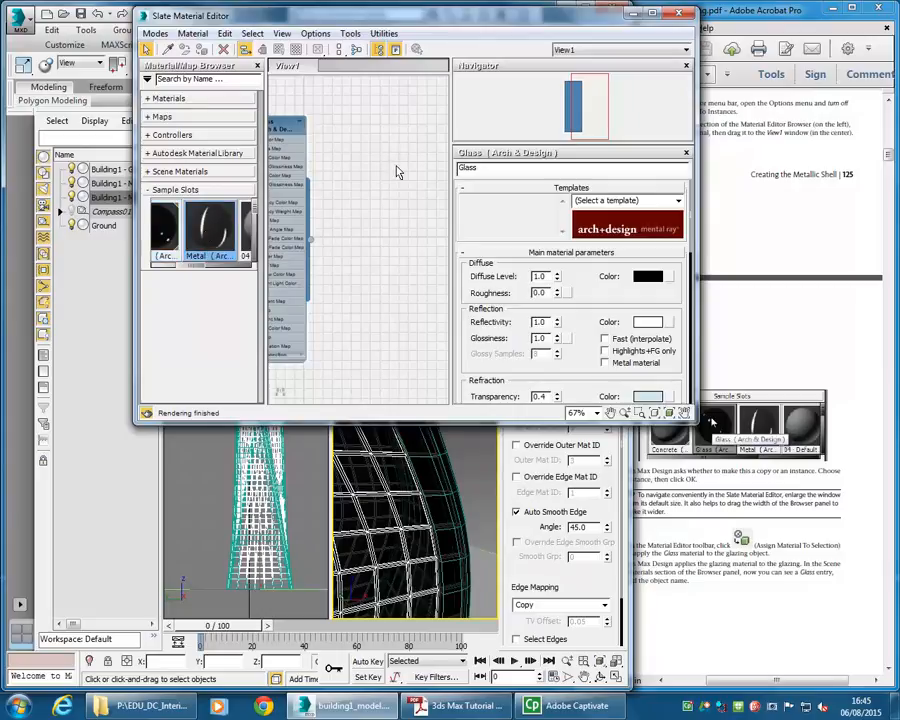
left_click_drag(403, 186, 400, 177)
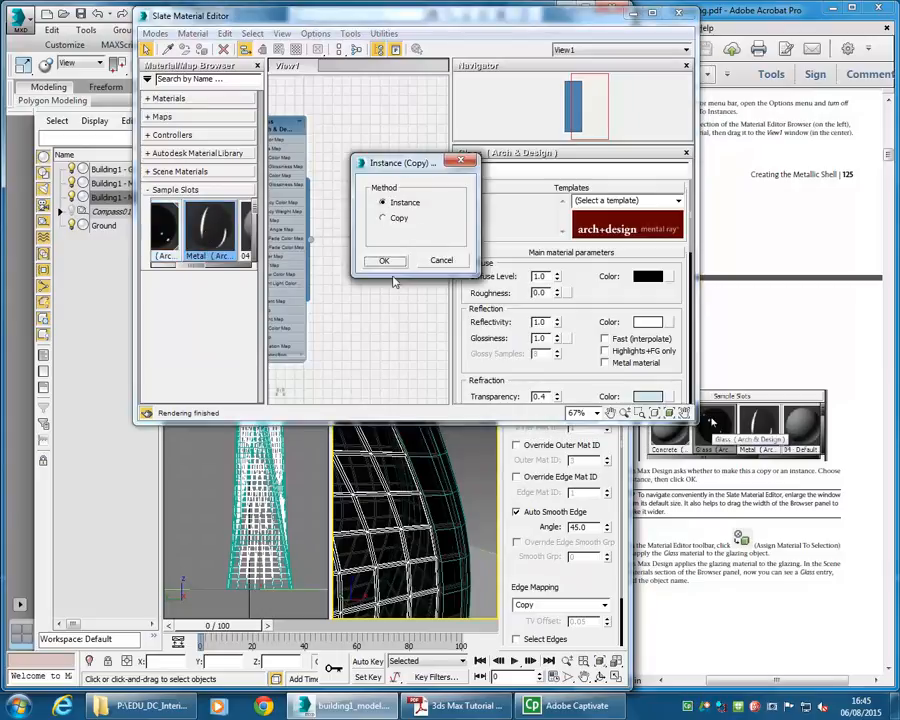
left_click(382, 261)
- Assign the Metal material node to the mullions object in the Perspective viewport
middle_click_drag(342, 324, 293, 312)
left_click_drag(394, 286, 464, 583)
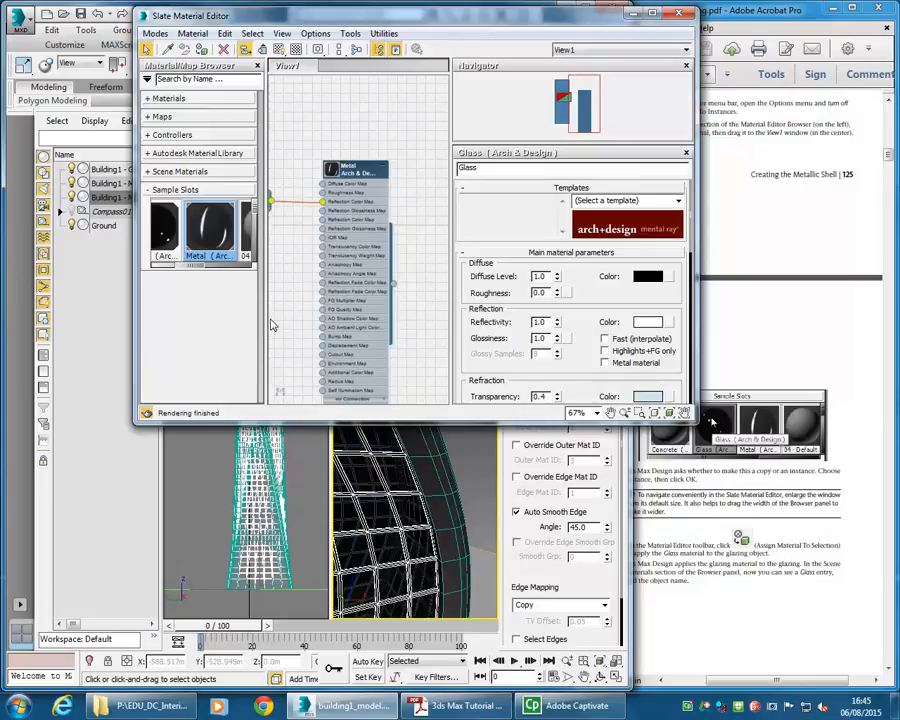
- Place the Mullions sample slot material into View1 as an instance and reposition its node
left_click_drag(197, 266, 160, 266)
scroll(181, 240, "down", 3)
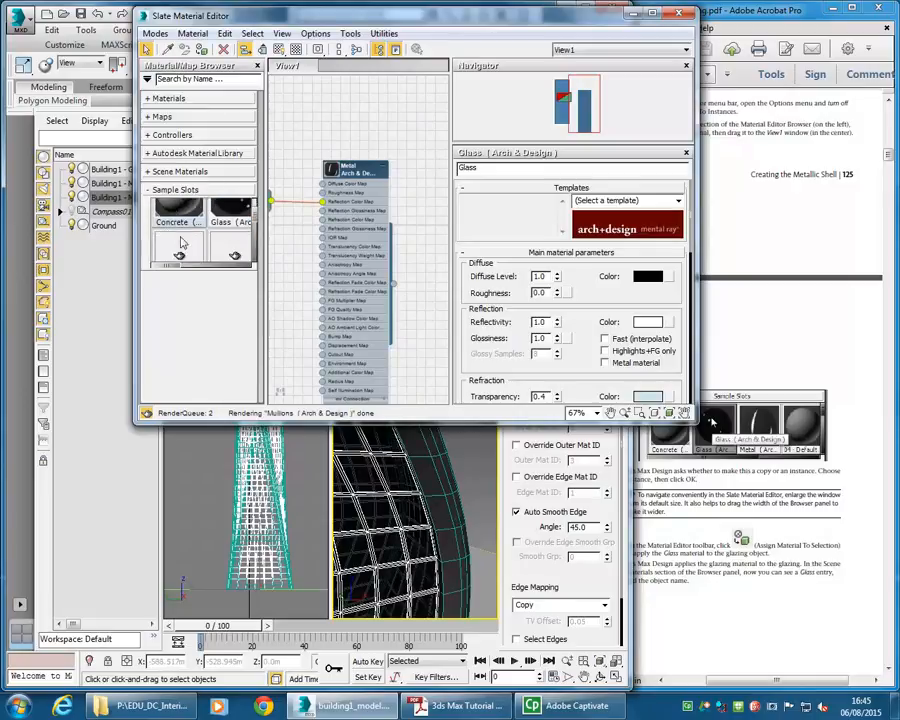
scroll(183, 248, "down", 2)
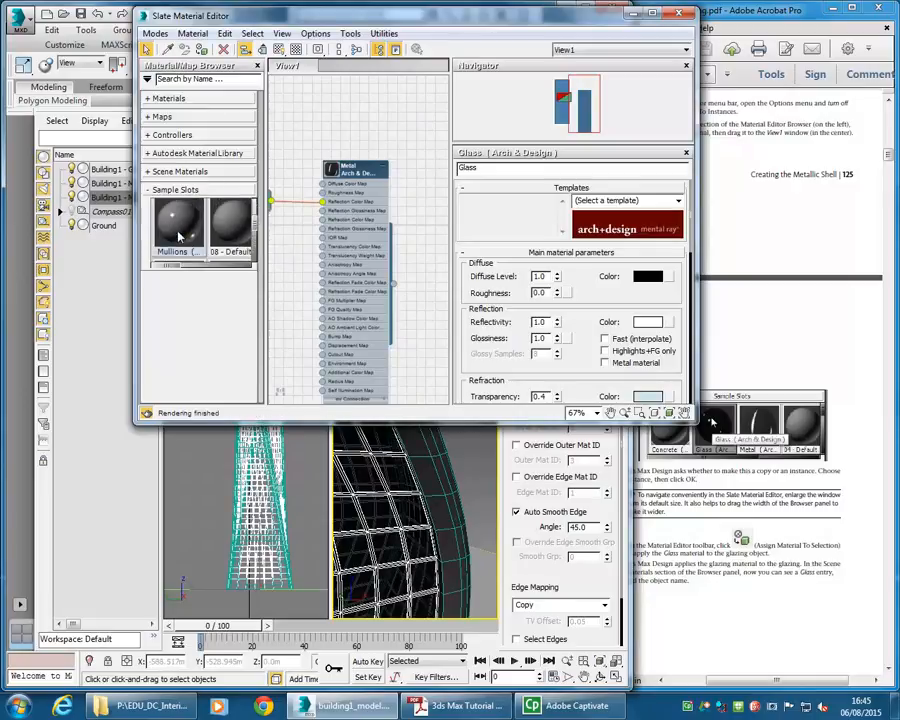
left_click(176, 232)
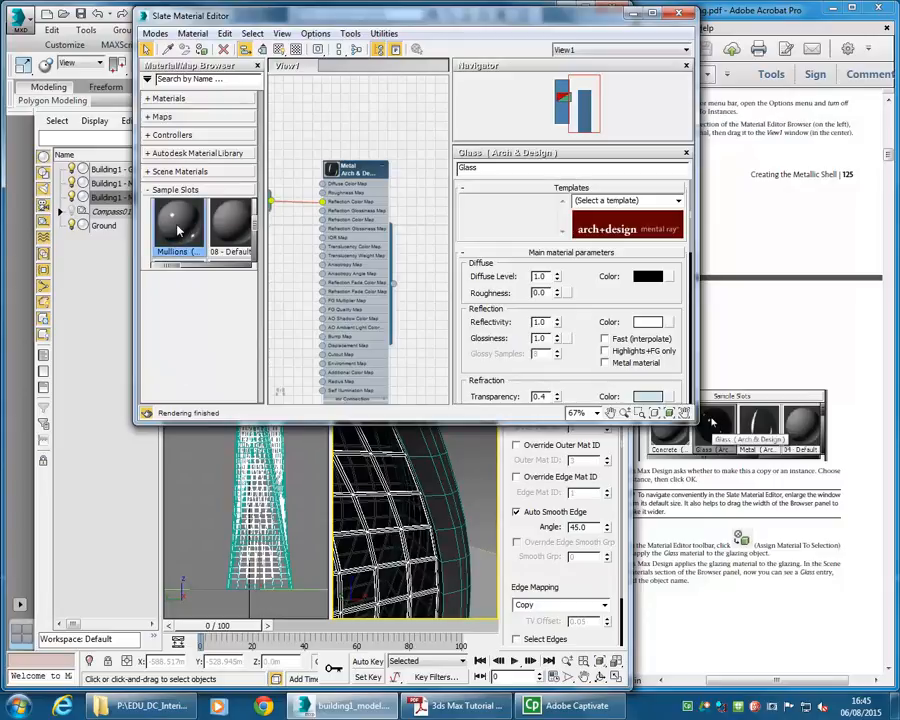
scroll(433, 277, "down", 2)
middle_click_drag(433, 277, 404, 313)
scroll(396, 269, "down", 1)
middle_click_drag(372, 213, 352, 285)
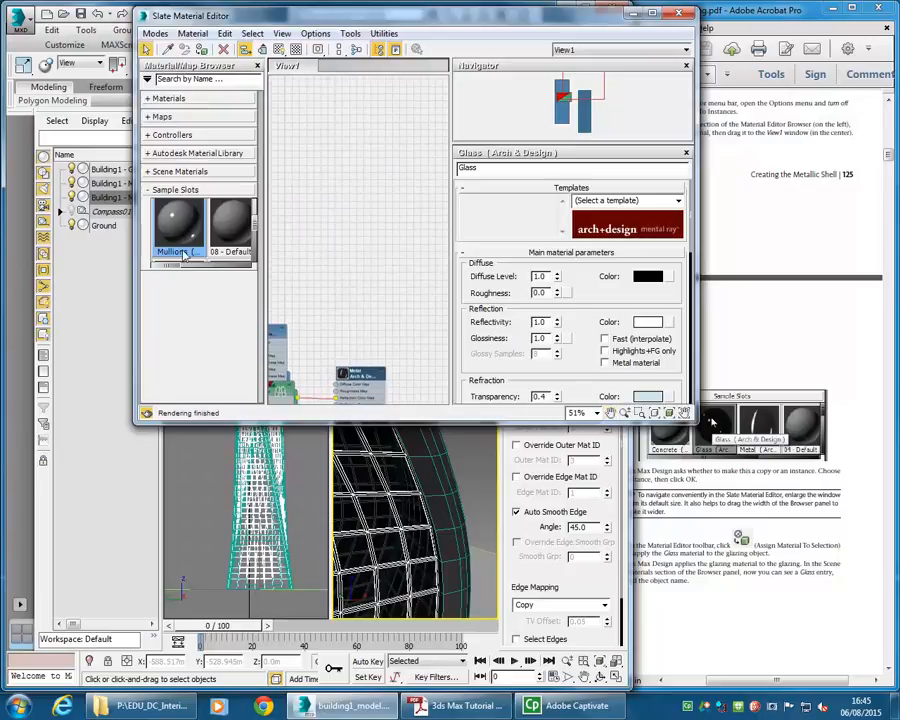
left_click_drag(350, 226, 345, 137)
left_click(382, 262)
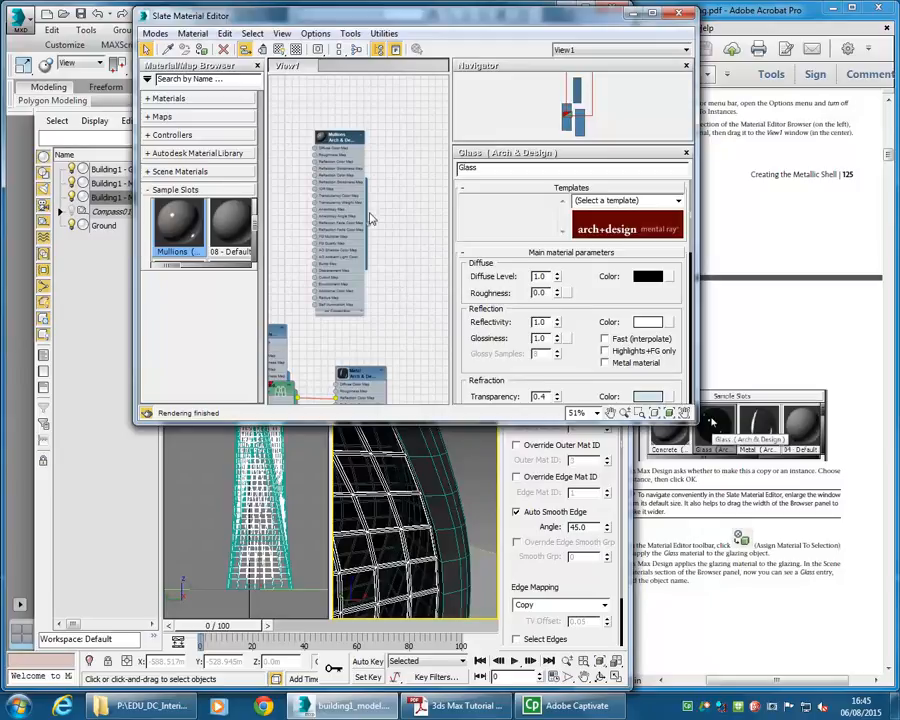
middle_click_drag(378, 272, 357, 205)
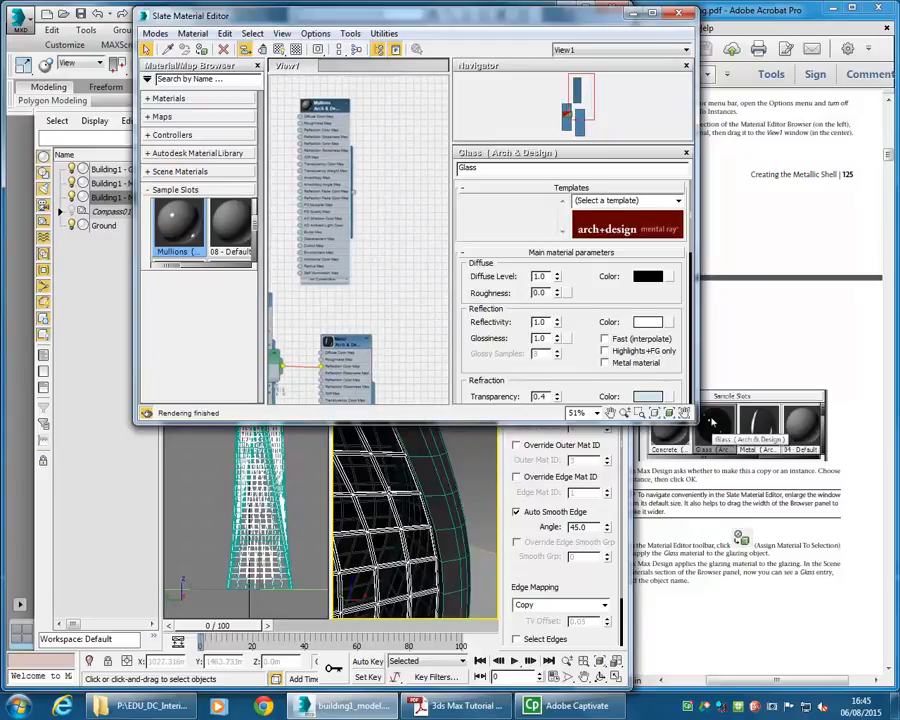
- Assign the Mullions material to the tower's metallic shell and close the Slate Material Editor
left_click(388, 491)
left_click_drag(353, 197, 388, 487)
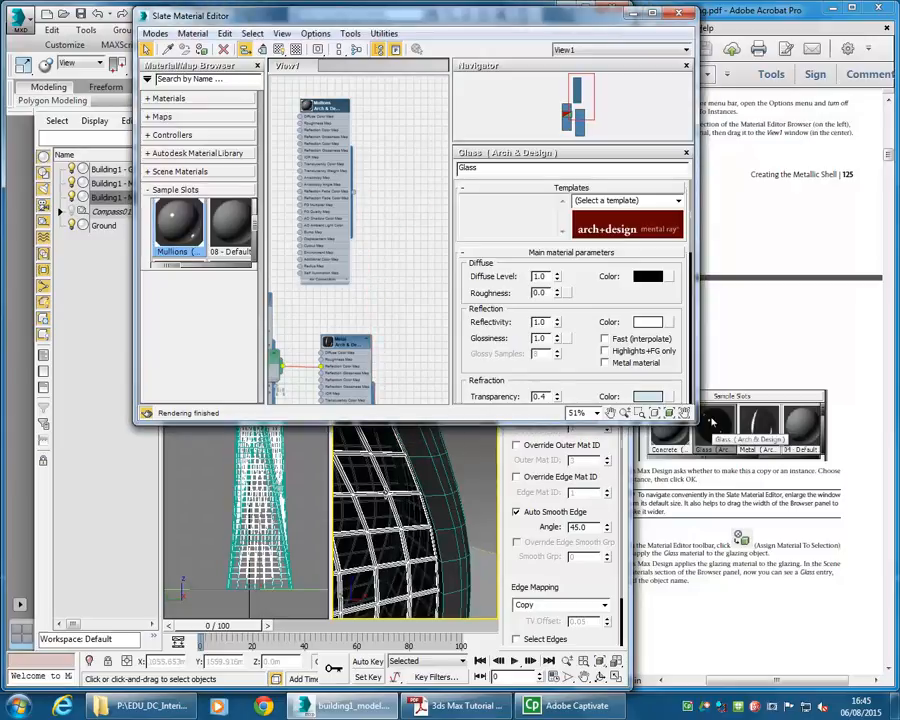
left_click(679, 13)
- Render the maximized Perspective view of the tower with its materials
left_click(462, 420)
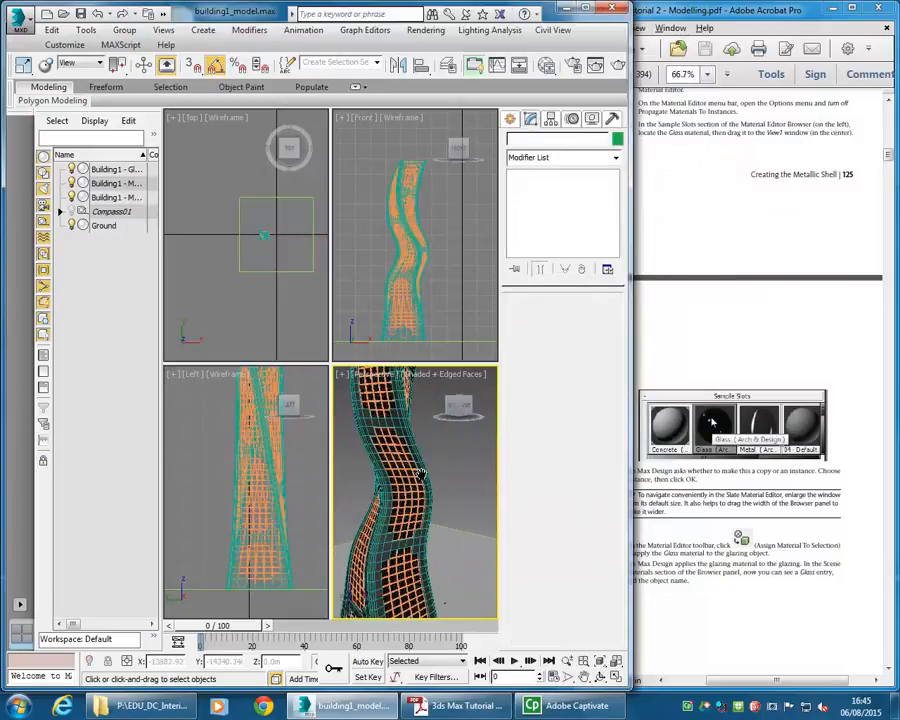
scroll(406, 473, "down", 5)
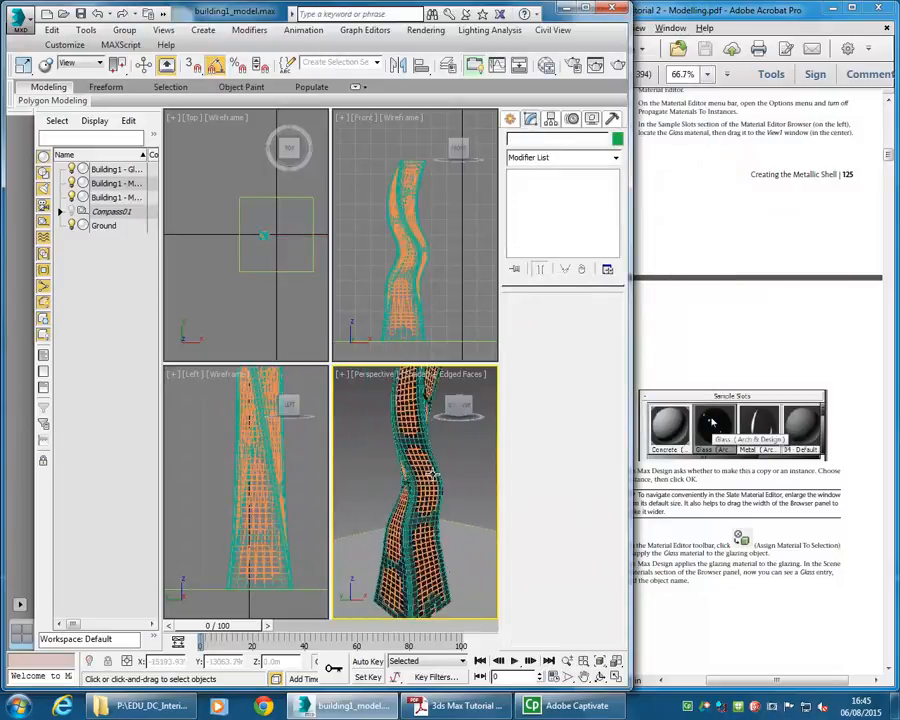
left_click(588, 8)
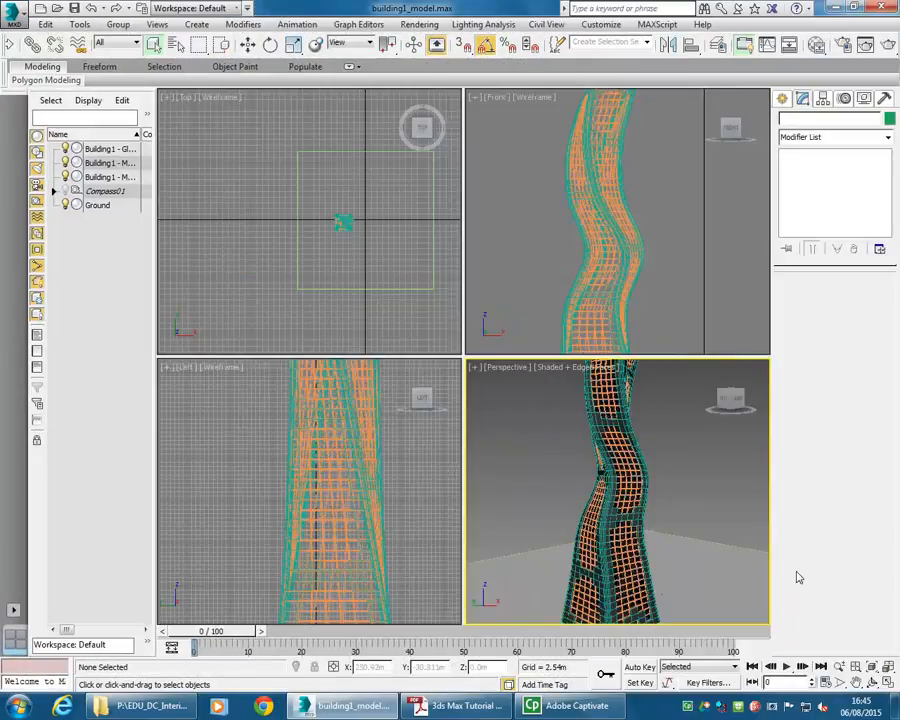
middle_click_drag(488, 457, 476, 448)
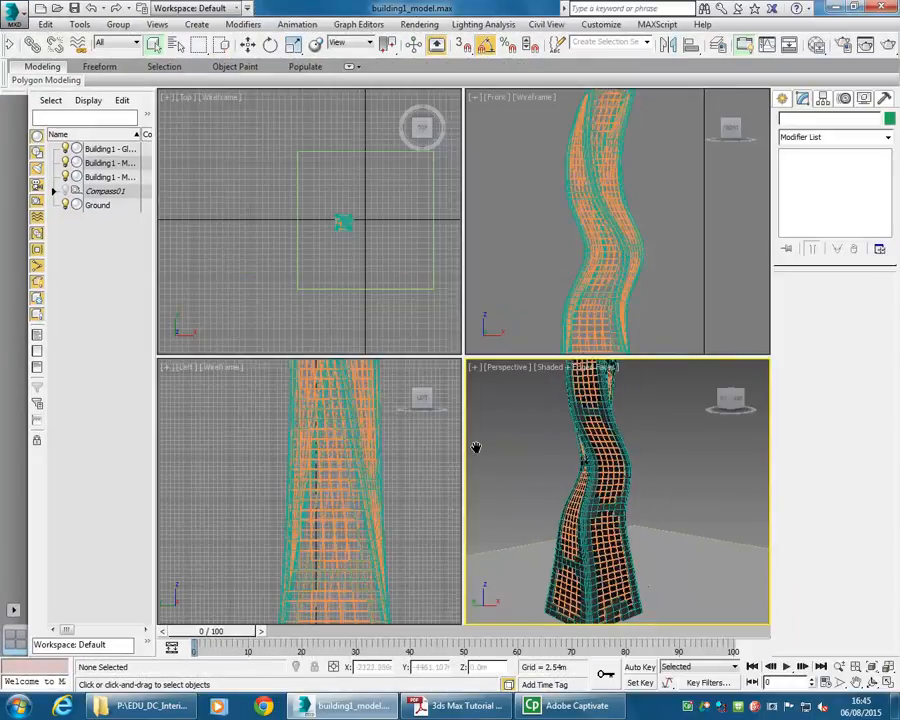
left_click(890, 684)
scroll(266, 361, "down", 3)
middle_click_drag(268, 362, 362, 327)
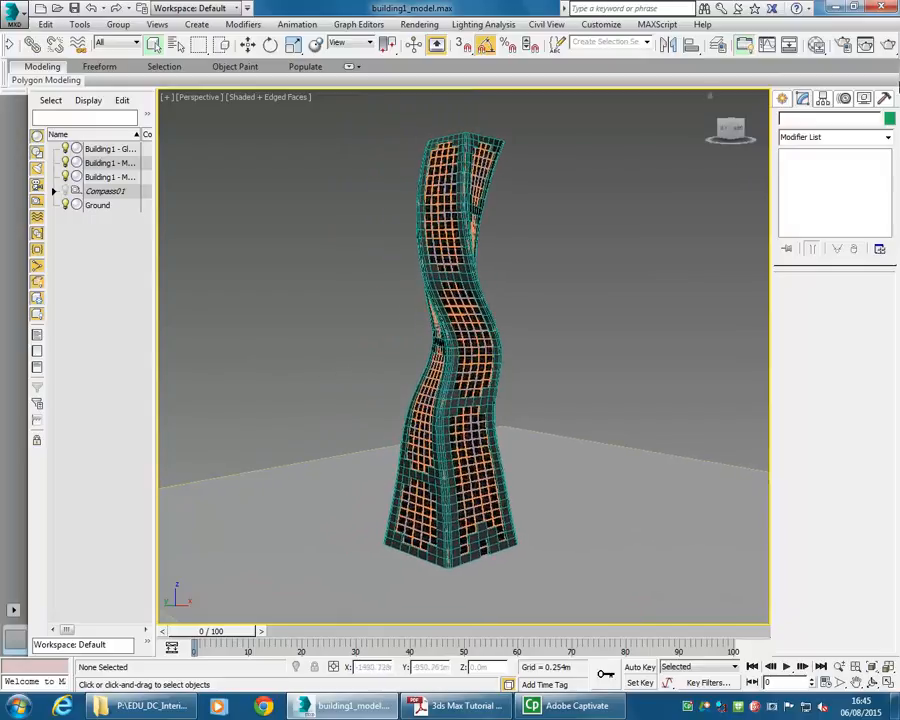
left_click(888, 53)
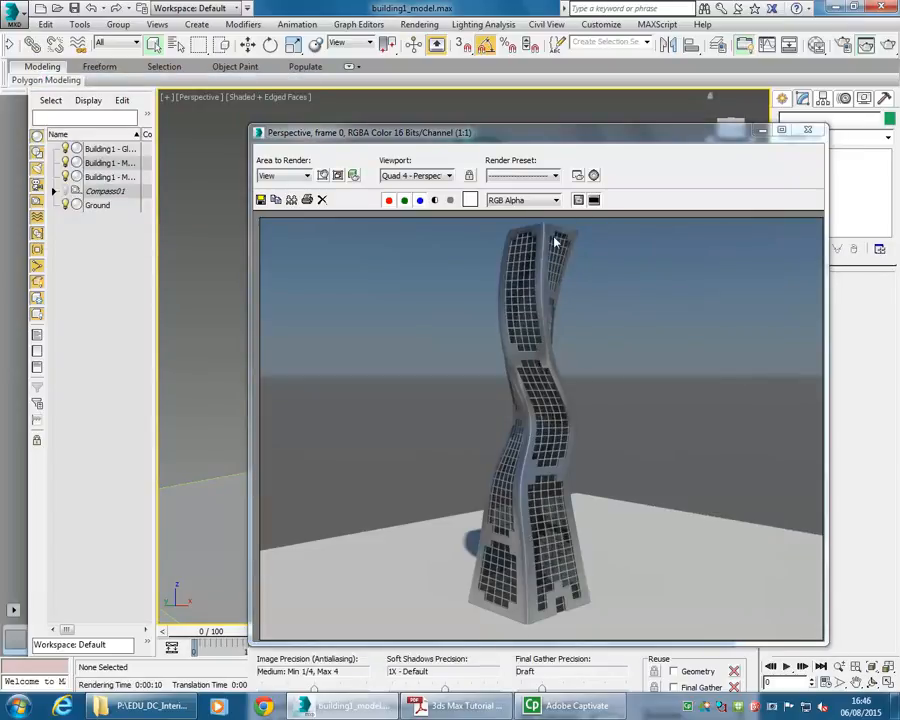
- Open the building1-animation2.avi render from the 2015 ID Modelling folder, sorted by date modified, and play it full screen
left_click(150, 706)
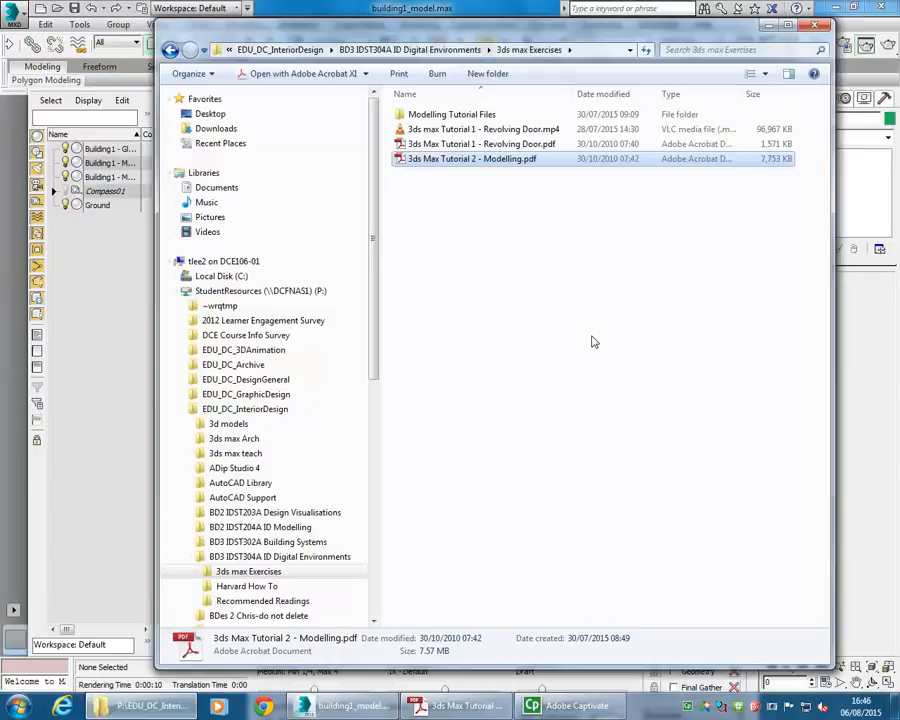
left_click(177, 291)
left_click(228, 321)
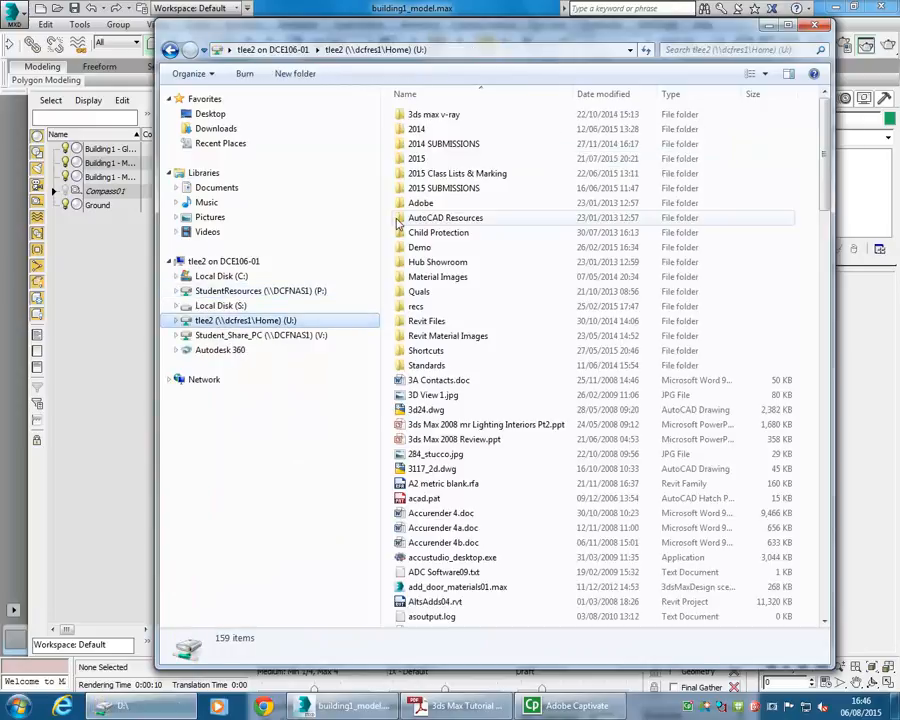
double_click(415, 160)
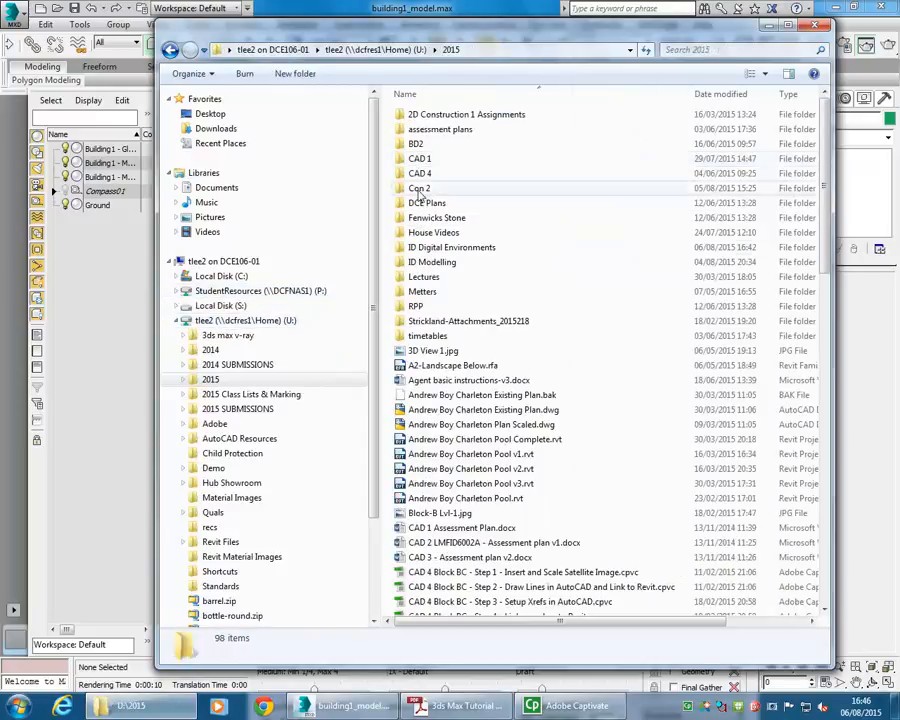
double_click(421, 261)
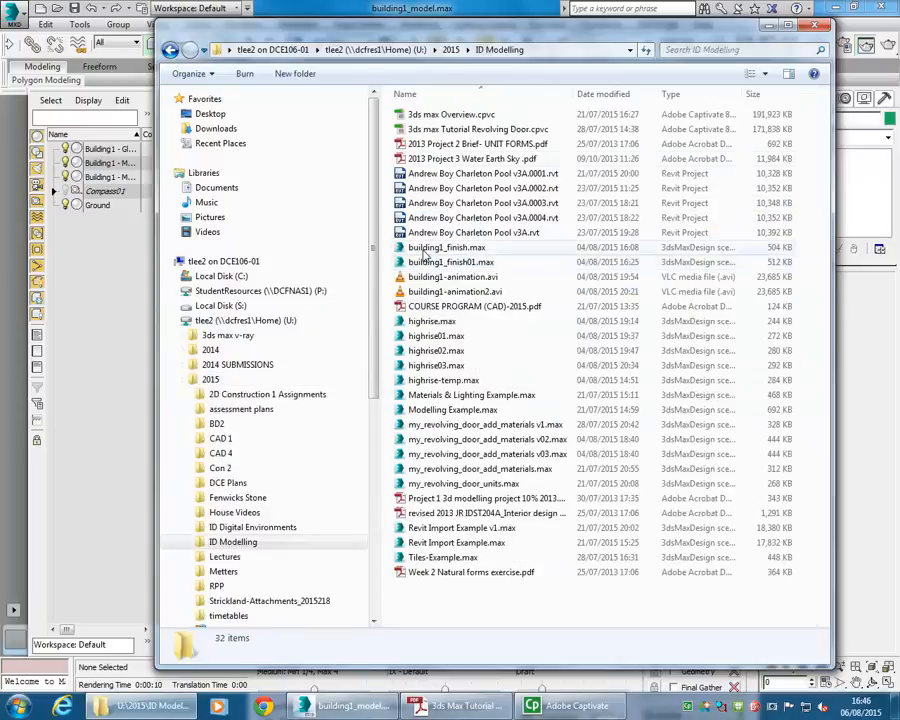
left_click(586, 94)
left_click(510, 129)
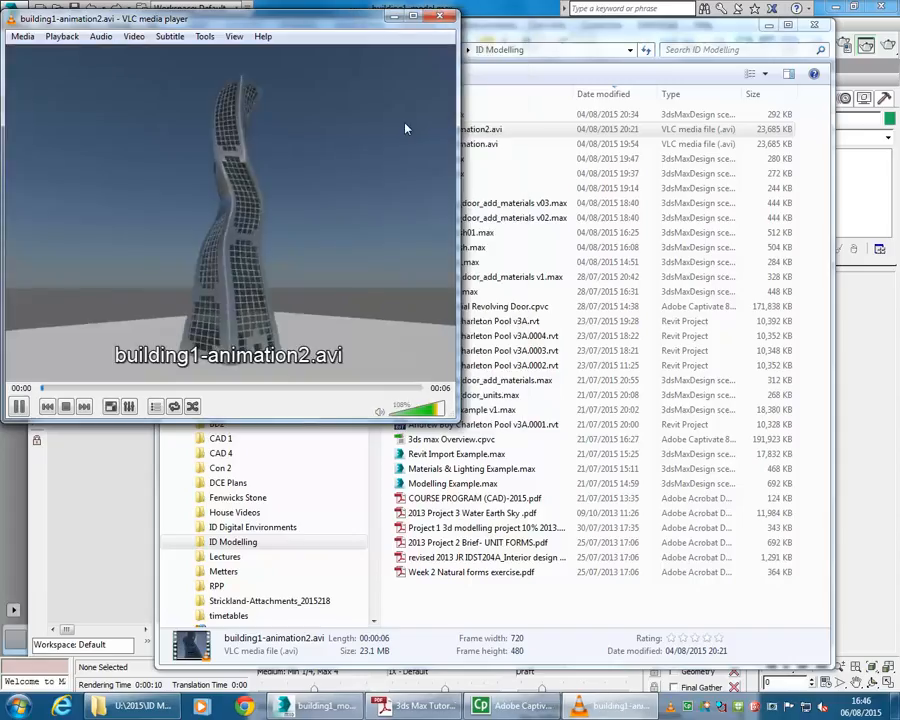
double_click(297, 222)
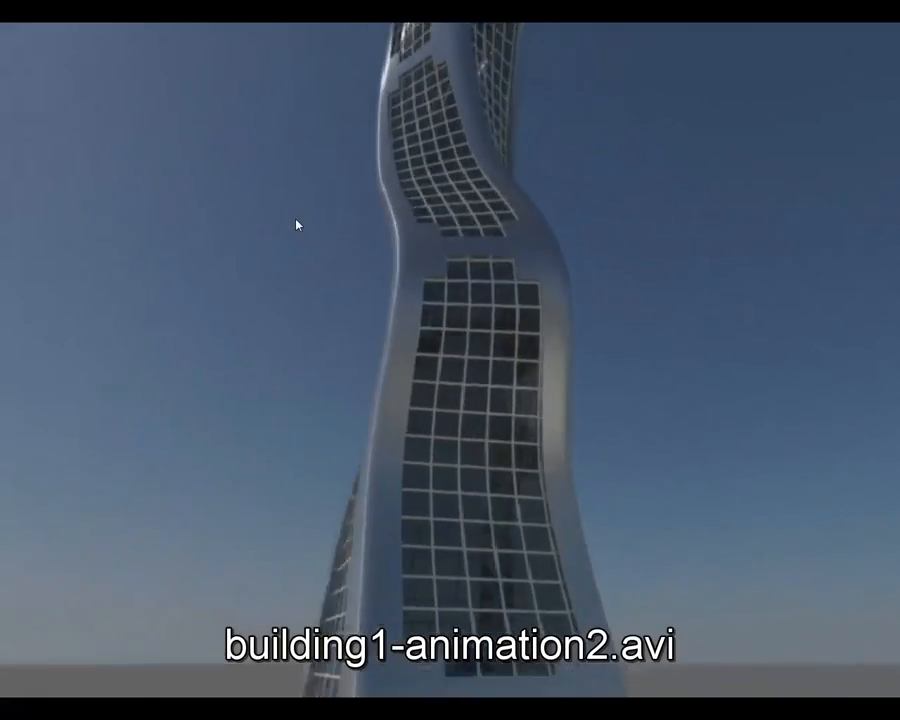